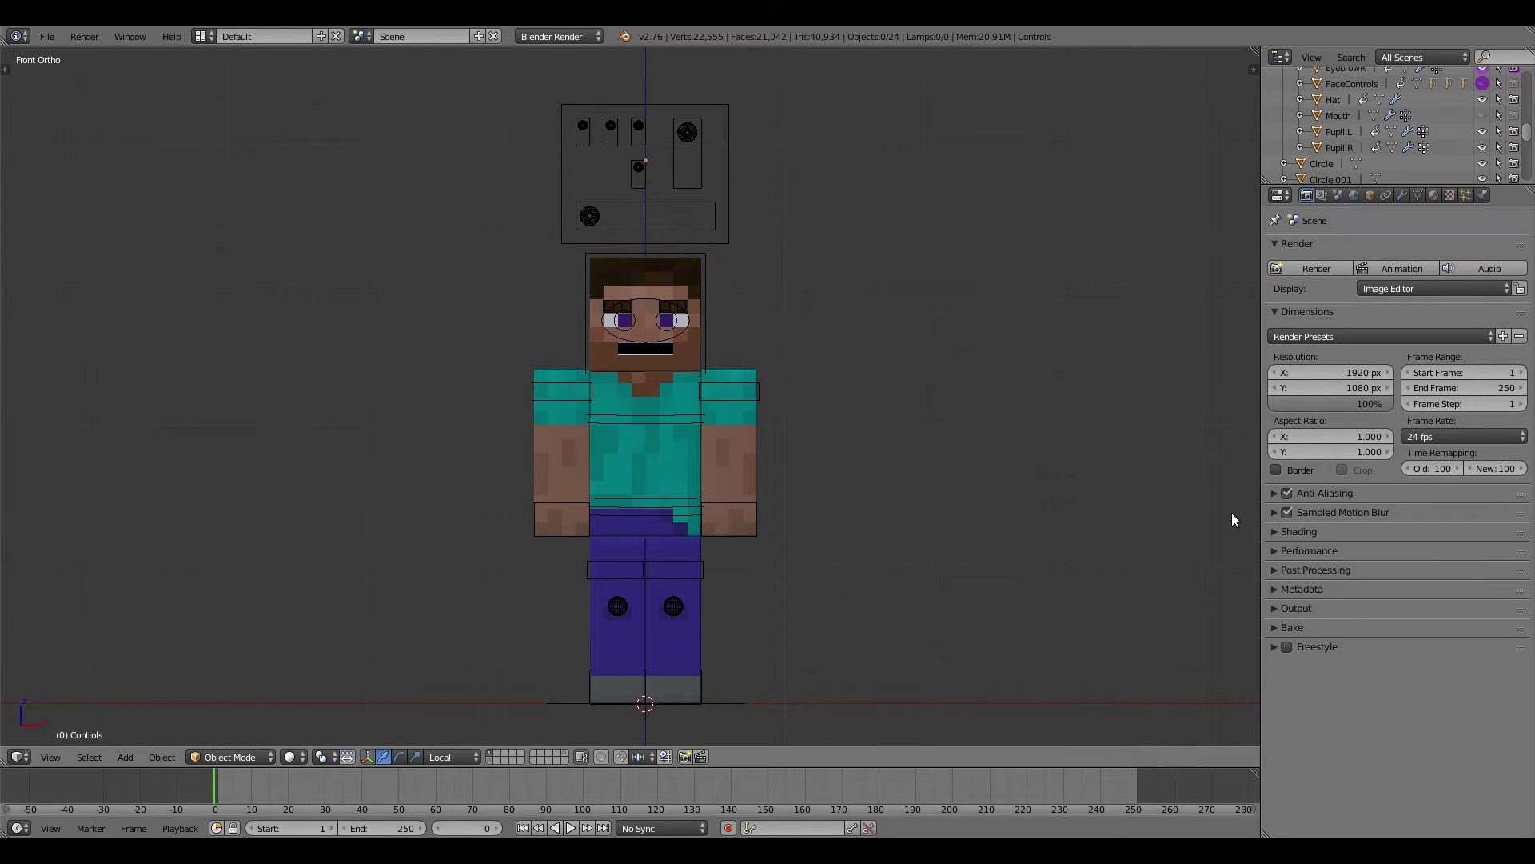
Step: Try sliding the Eye control down in the small Hide panel above the character's head
{"action": "mouse_move", "coordinate": [638, 275]}
{"action": "middle_mouse_down"}
{"action": "mouse_move", "coordinate": [679, 264]}
{"action": "mouse_move", "coordinate": [630, 271]}
{"action": "mouse_move", "coordinate": [636, 291]}
{"action": "middle_mouse_up"}
{"action": "scroll", "coordinate": [674, 347], "scroll_direction": "up", "scroll_amount": 6}
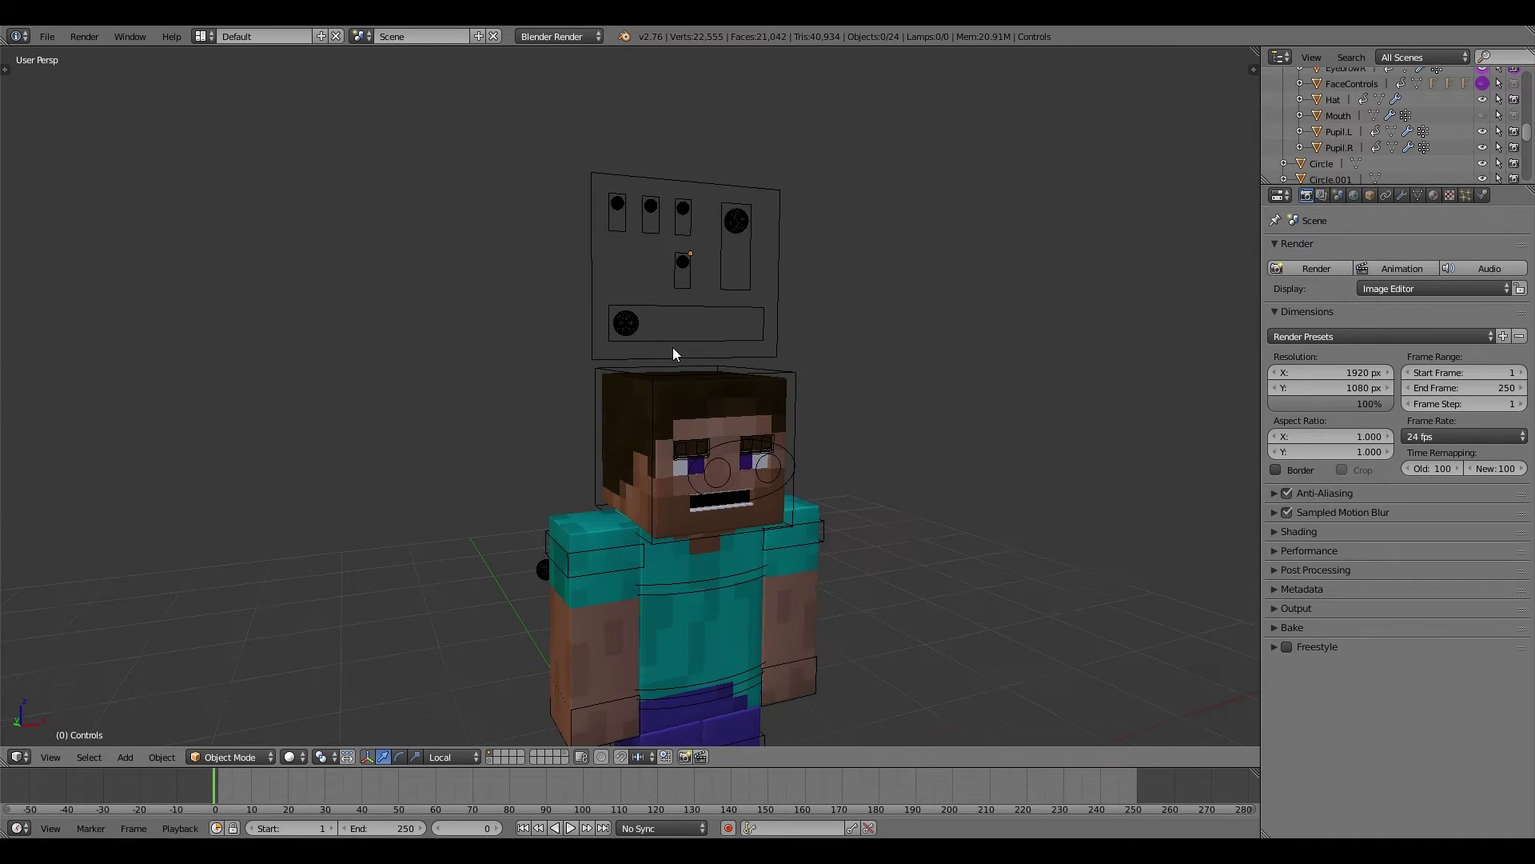
{"action": "middle_click_drag", "start_coordinate": [678, 352], "coordinate": [675, 314]}
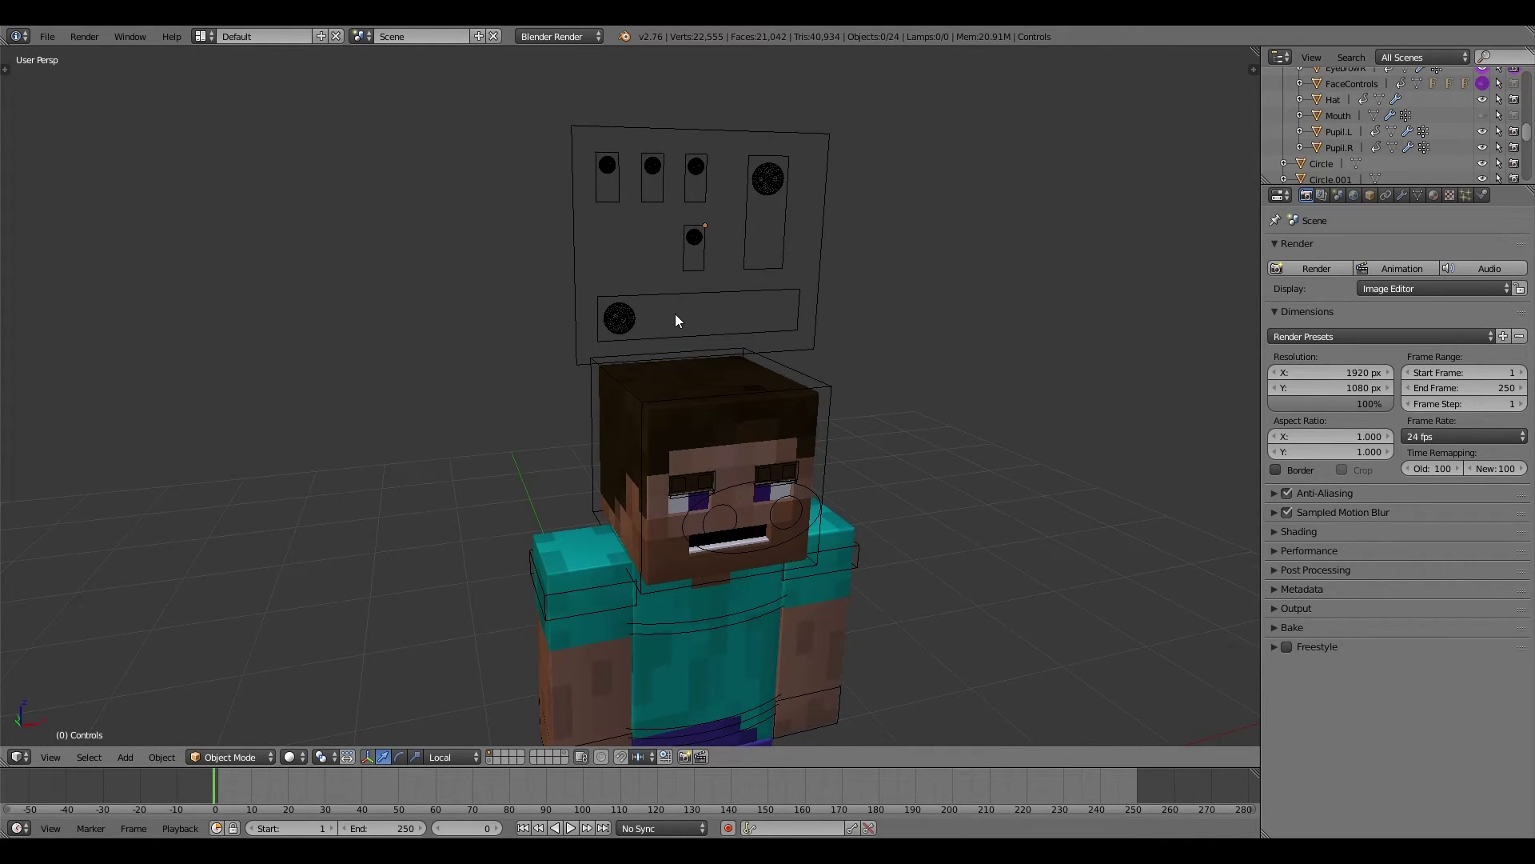
{"action": "middle_click_drag", "start_coordinate": [627, 232], "coordinate": [665, 229]}
{"action": "right_click", "coordinate": [667, 166]}
{"action": "key", "text": "g"}
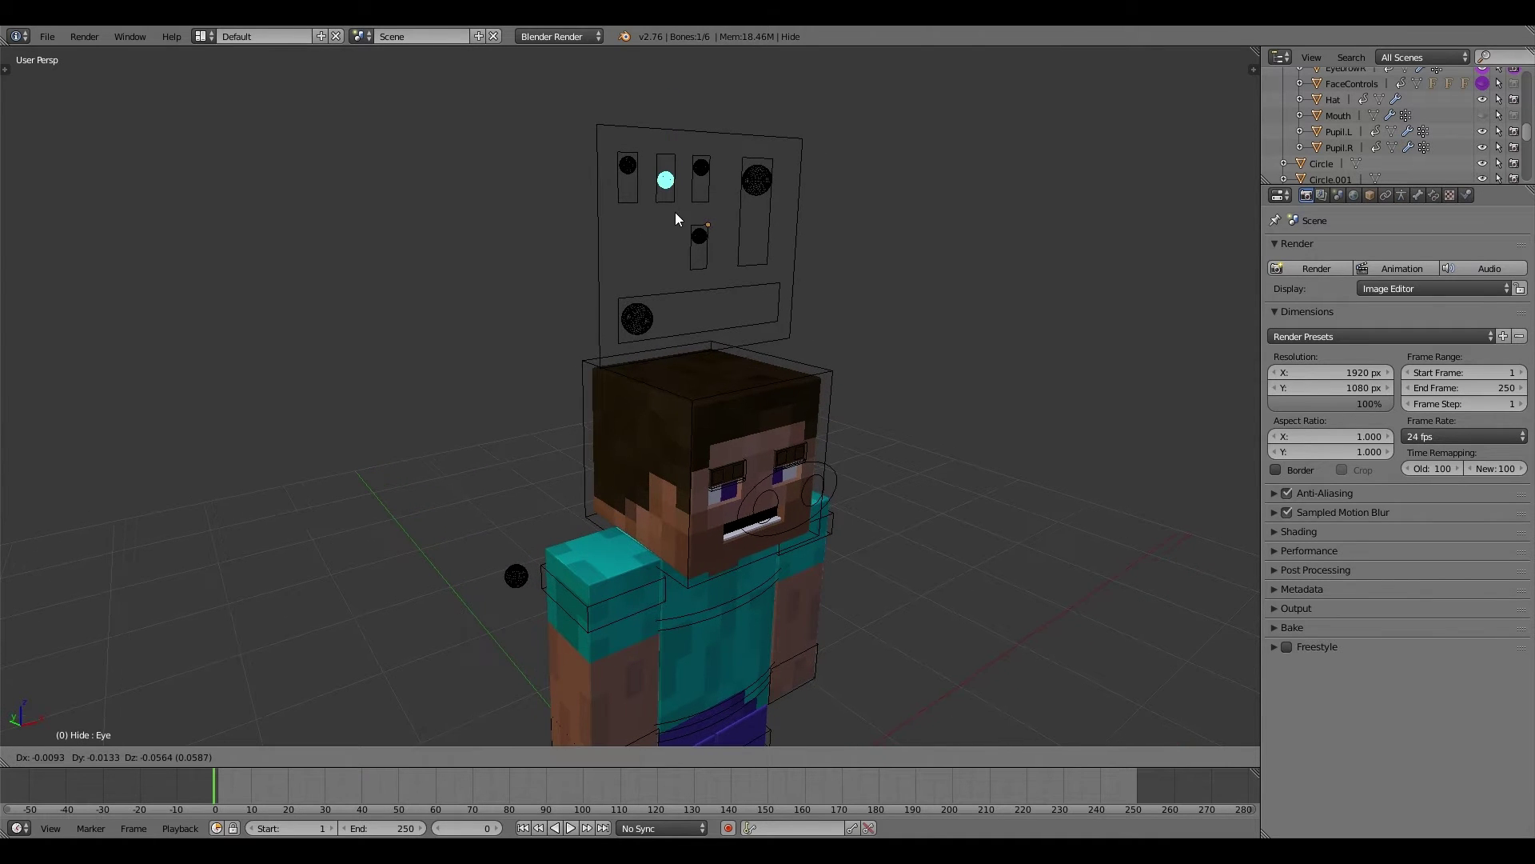
{"action": "right_click_drag", "start_coordinate": [668, 157], "coordinate": [713, 163]}
{"action": "right_click", "coordinate": [670, 194]}
Step: Try the leftmost small slider and the lone lower small slider in the Hide panel above the head
{"action": "right_click", "coordinate": [628, 166]}
{"action": "key", "text": "g"}
{"action": "mouse_move", "coordinate": [701, 236]}
{"action": "right_mouse_down"}
{"action": "mouse_move", "coordinate": [707, 218]}
{"action": "mouse_move", "coordinate": [704, 257]}
{"action": "right_mouse_up"}
{"action": "middle_click_drag", "start_coordinate": [703, 257], "coordinate": [711, 347]}
Step: Lower the FaceControls slider in the Hide panel to show the larger control panels beside the character
{"action": "scroll", "coordinate": [741, 213], "scroll_direction": "down", "scroll_amount": 1}
{"action": "right_click_drag", "start_coordinate": [741, 213], "coordinate": [749, 313]}
{"action": "scroll", "coordinate": [748, 314], "scroll_direction": "down", "scroll_amount": 1}
{"action": "scroll", "coordinate": [859, 493], "scroll_direction": "down", "scroll_amount": 2}
{"action": "middle_click_drag", "start_coordinate": [859, 493], "coordinate": [890, 464]}
{"action": "scroll", "coordinate": [767, 447], "scroll_direction": "up", "scroll_amount": 2}
{"action": "scroll", "coordinate": [742, 440], "scroll_direction": "down", "scroll_amount": 3}
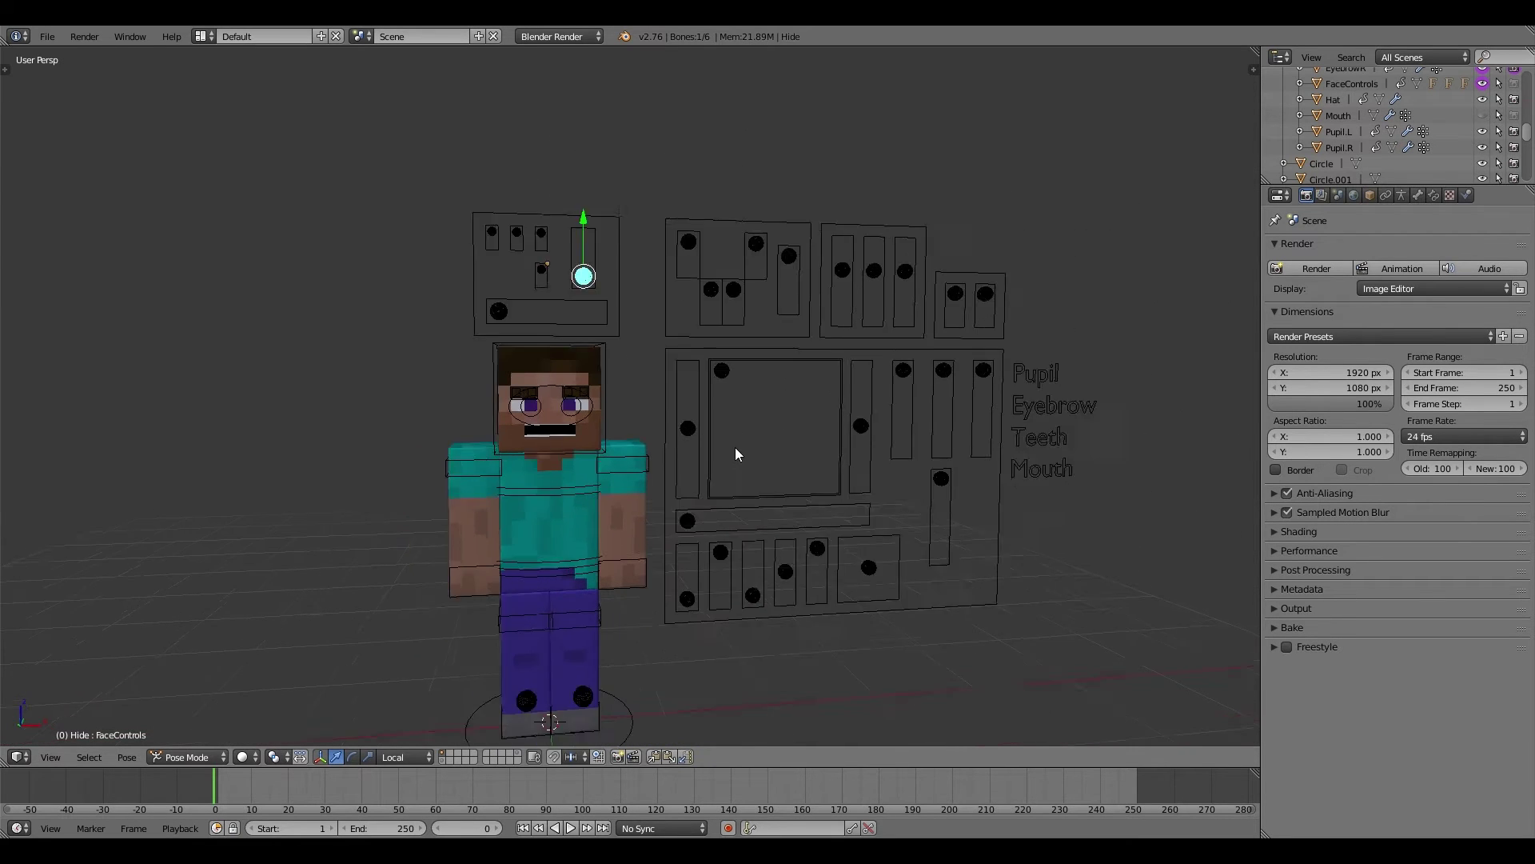
{"action": "scroll", "coordinate": [944, 440], "scroll_direction": "up", "scroll_amount": 2}
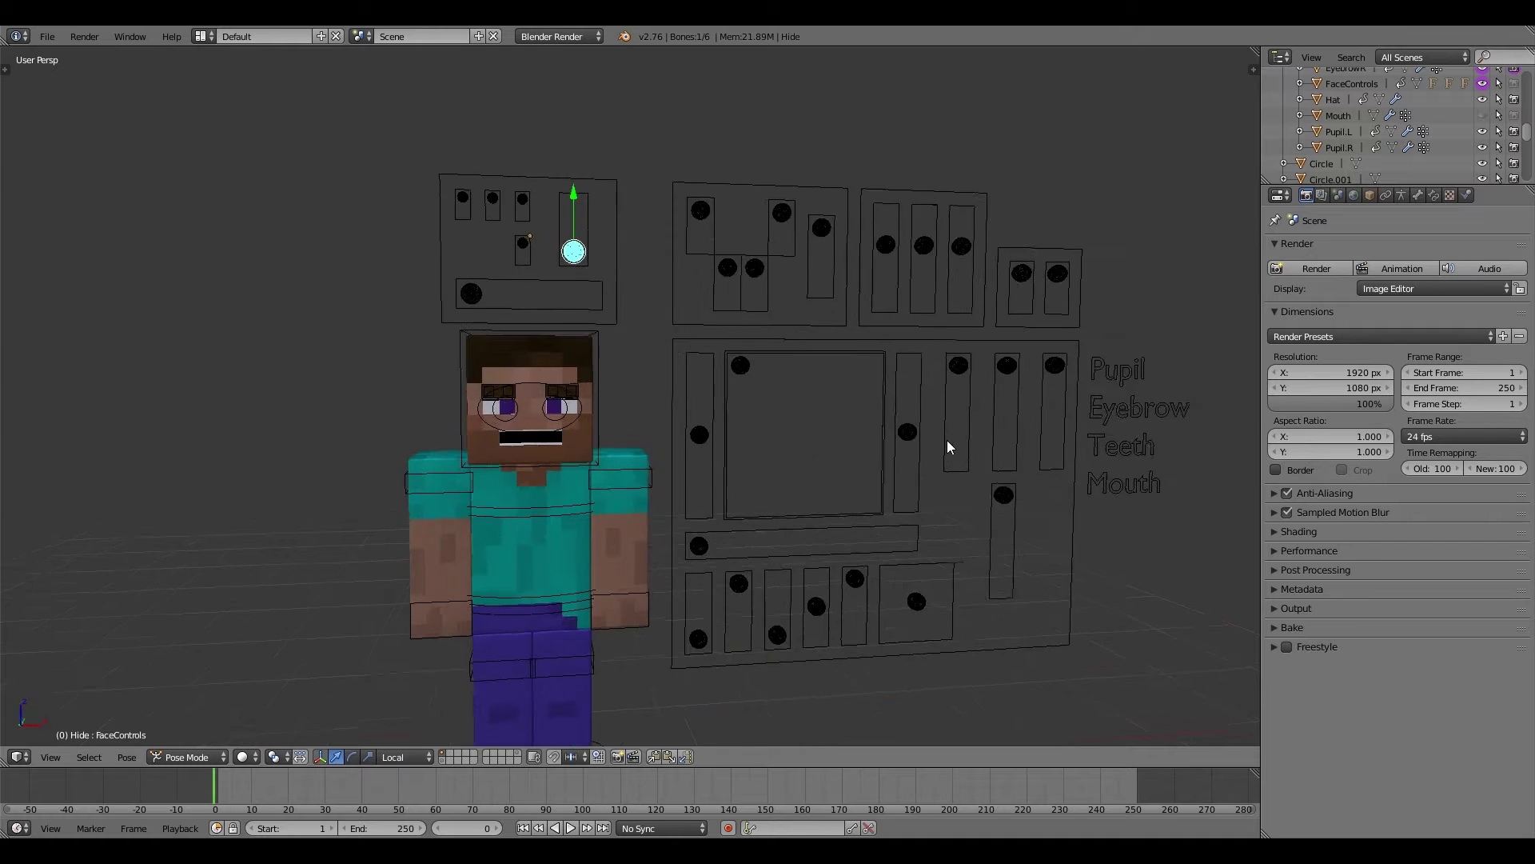
Step: Slide the Face control in the Hide panel to the right end of its horizontal track to hide the facial features
{"action": "middle_click_drag", "start_coordinate": [943, 440], "coordinate": [927, 441]}
{"action": "scroll", "coordinate": [573, 537], "scroll_direction": "down", "scroll_amount": 1}
{"action": "middle_click_drag", "start_coordinate": [573, 537], "coordinate": [637, 545]}
{"action": "scroll", "coordinate": [582, 579], "scroll_direction": "up", "scroll_amount": 2}
{"action": "scroll", "coordinate": [573, 569], "scroll_direction": "down", "scroll_amount": 1}
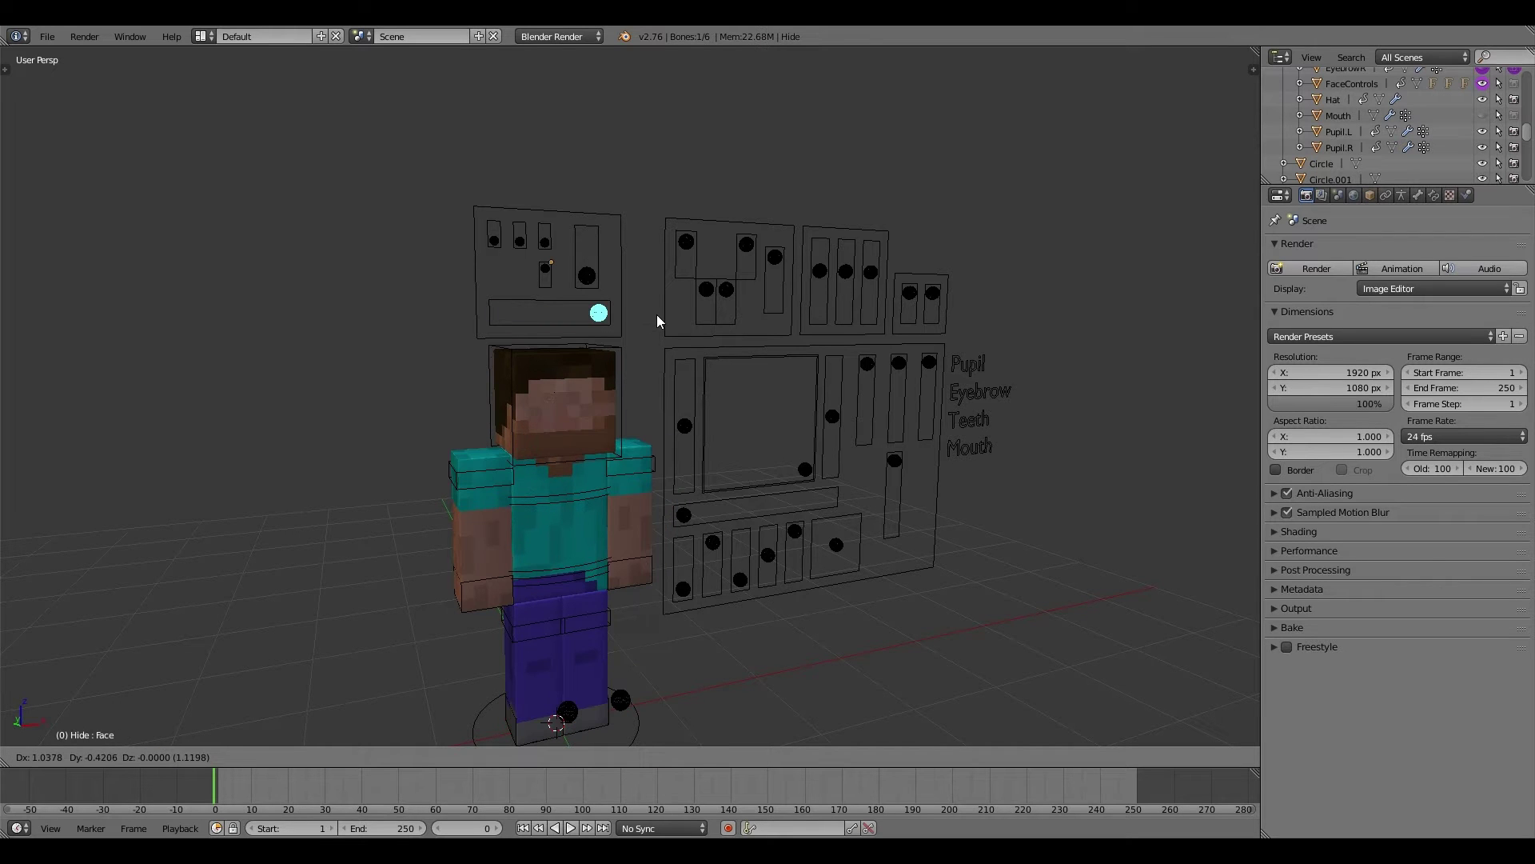
{"action": "middle_click_drag", "start_coordinate": [656, 315], "coordinate": [638, 405]}
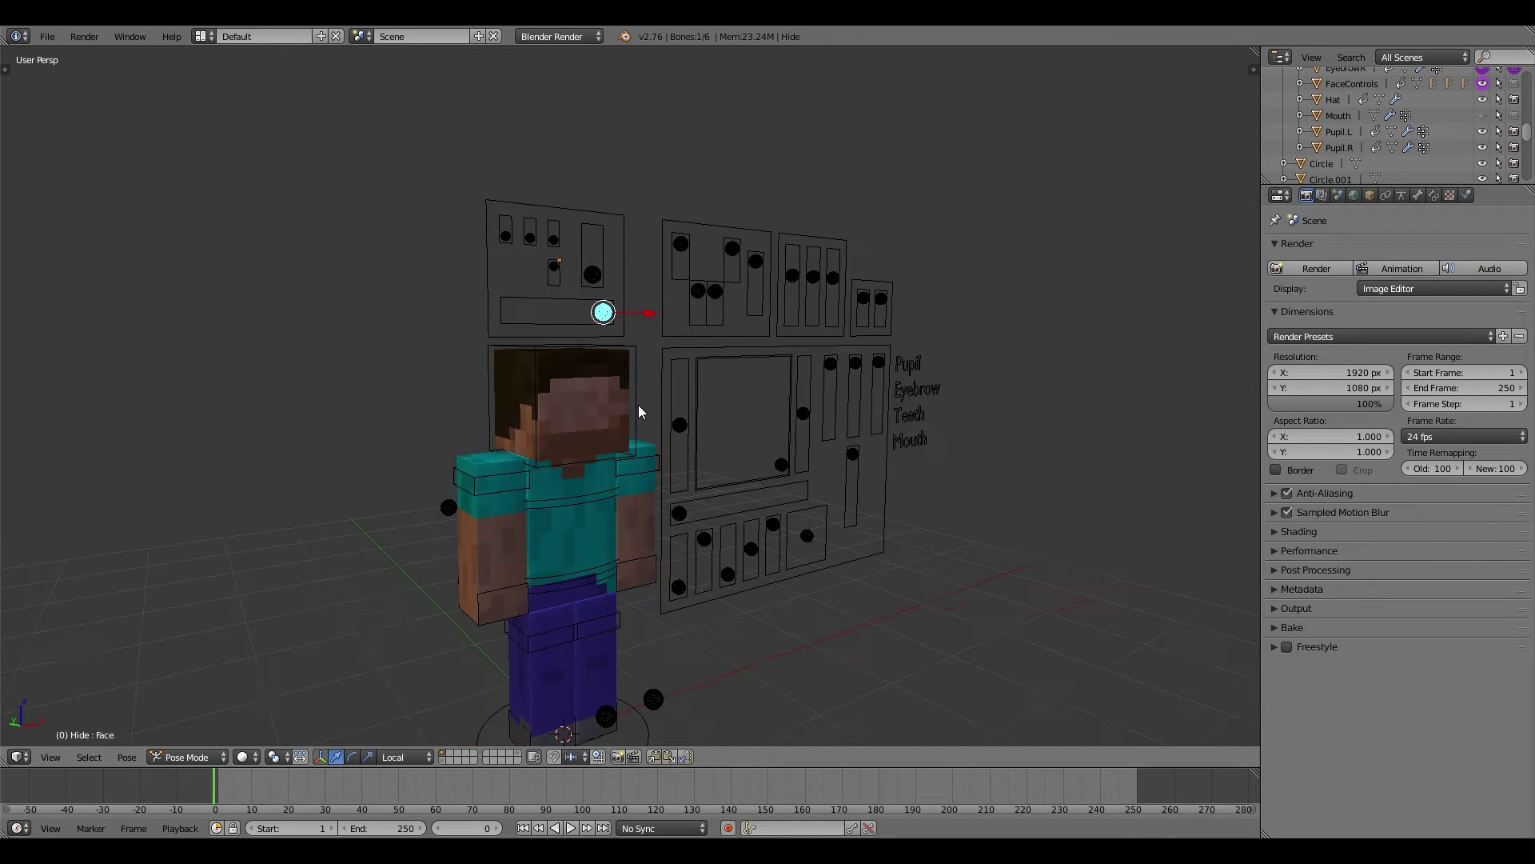
{"action": "middle_click_drag", "start_coordinate": [840, 569], "coordinate": [793, 436]}
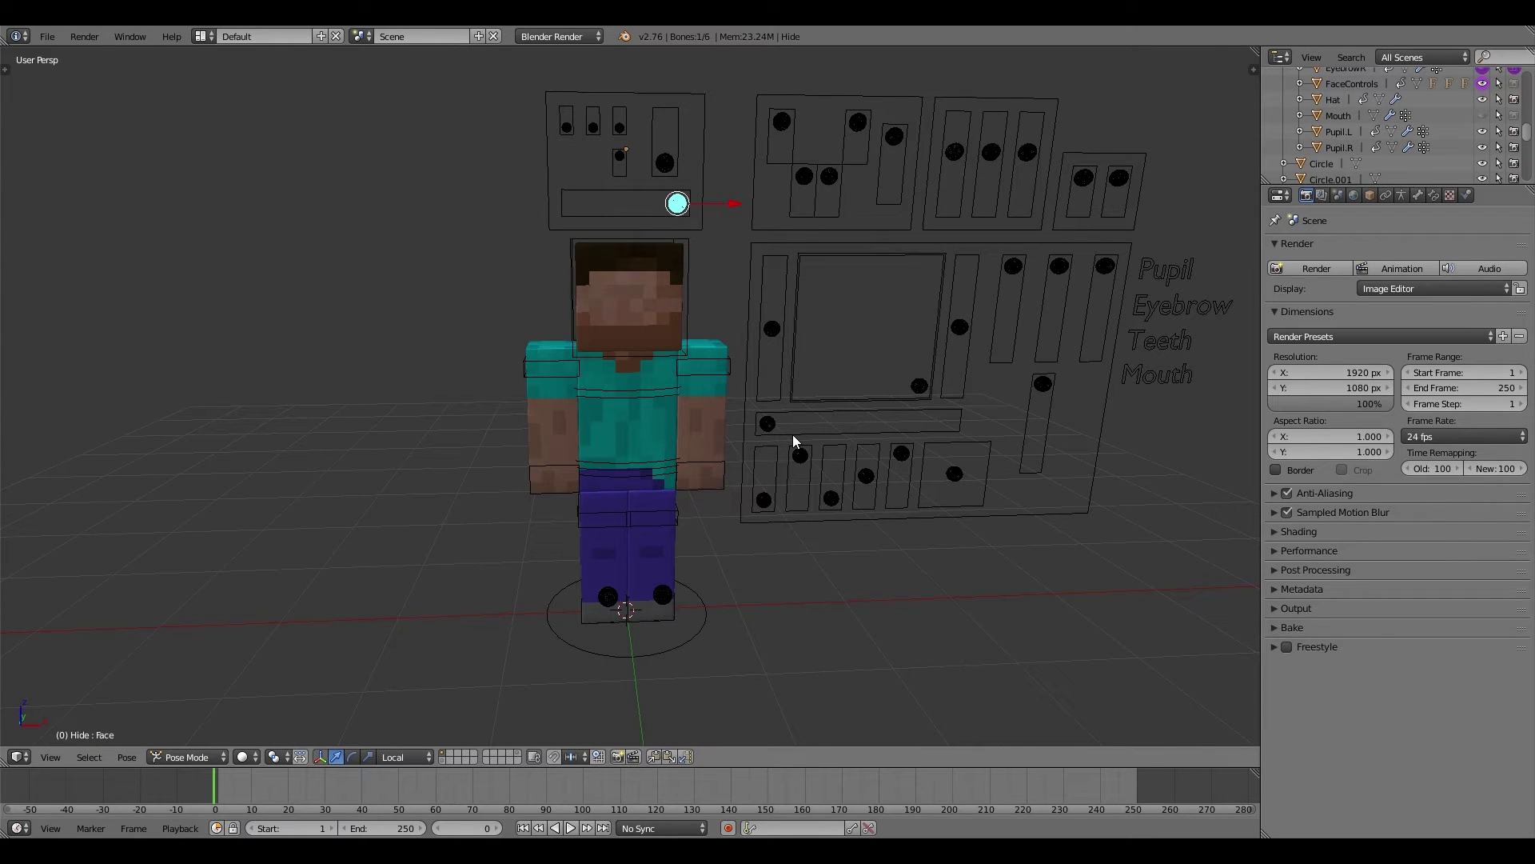
{"action": "middle_click_drag", "start_coordinate": [793, 436], "coordinate": [596, 345]}
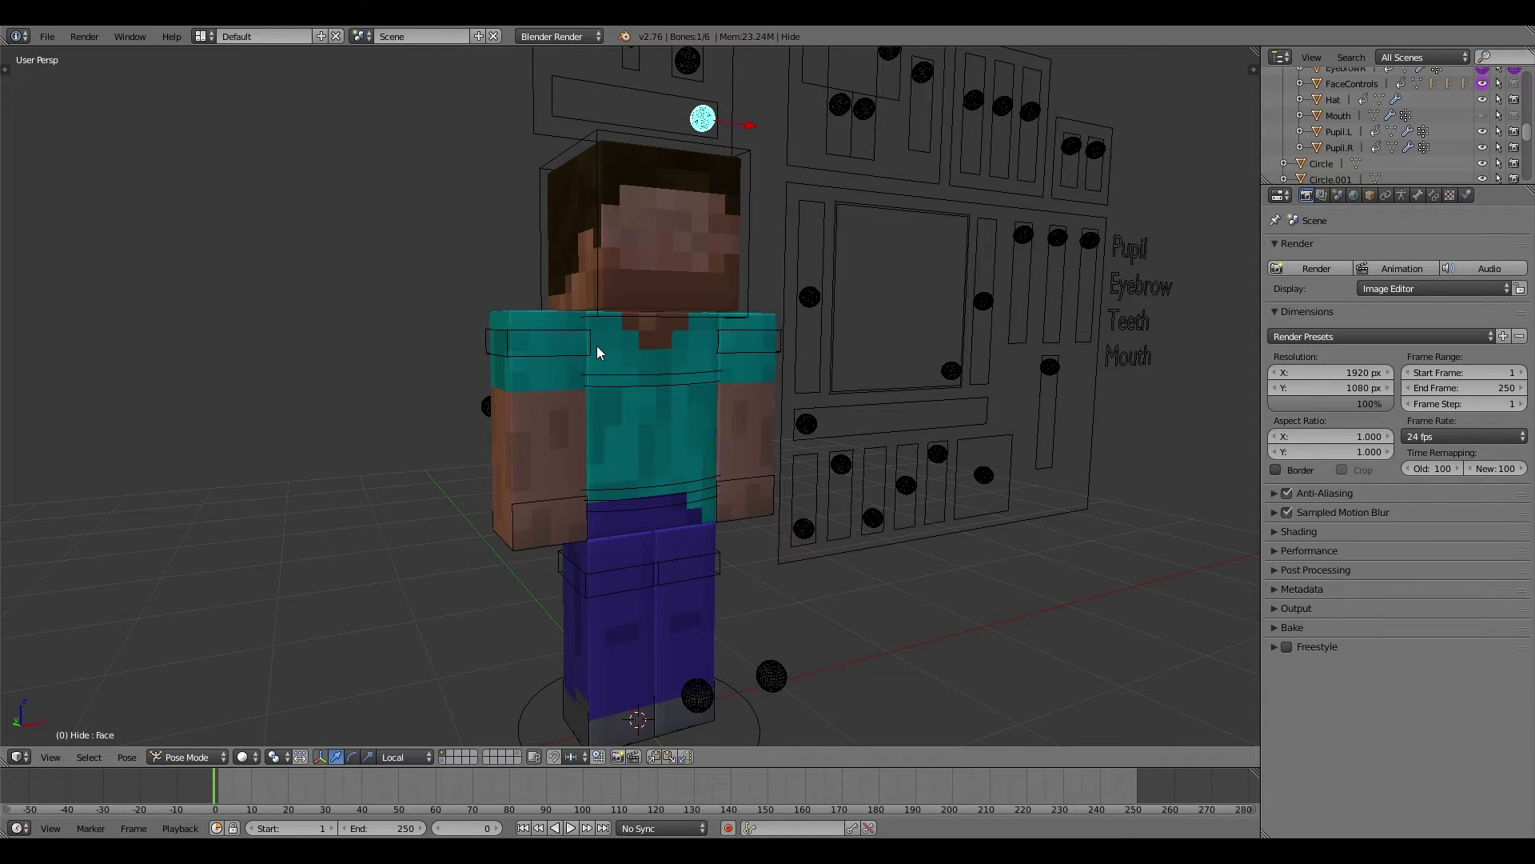
Step: Try moving the hips, and lower the BevelRealtime slider in the small two-slider panel
{"action": "key", "text": "g"}
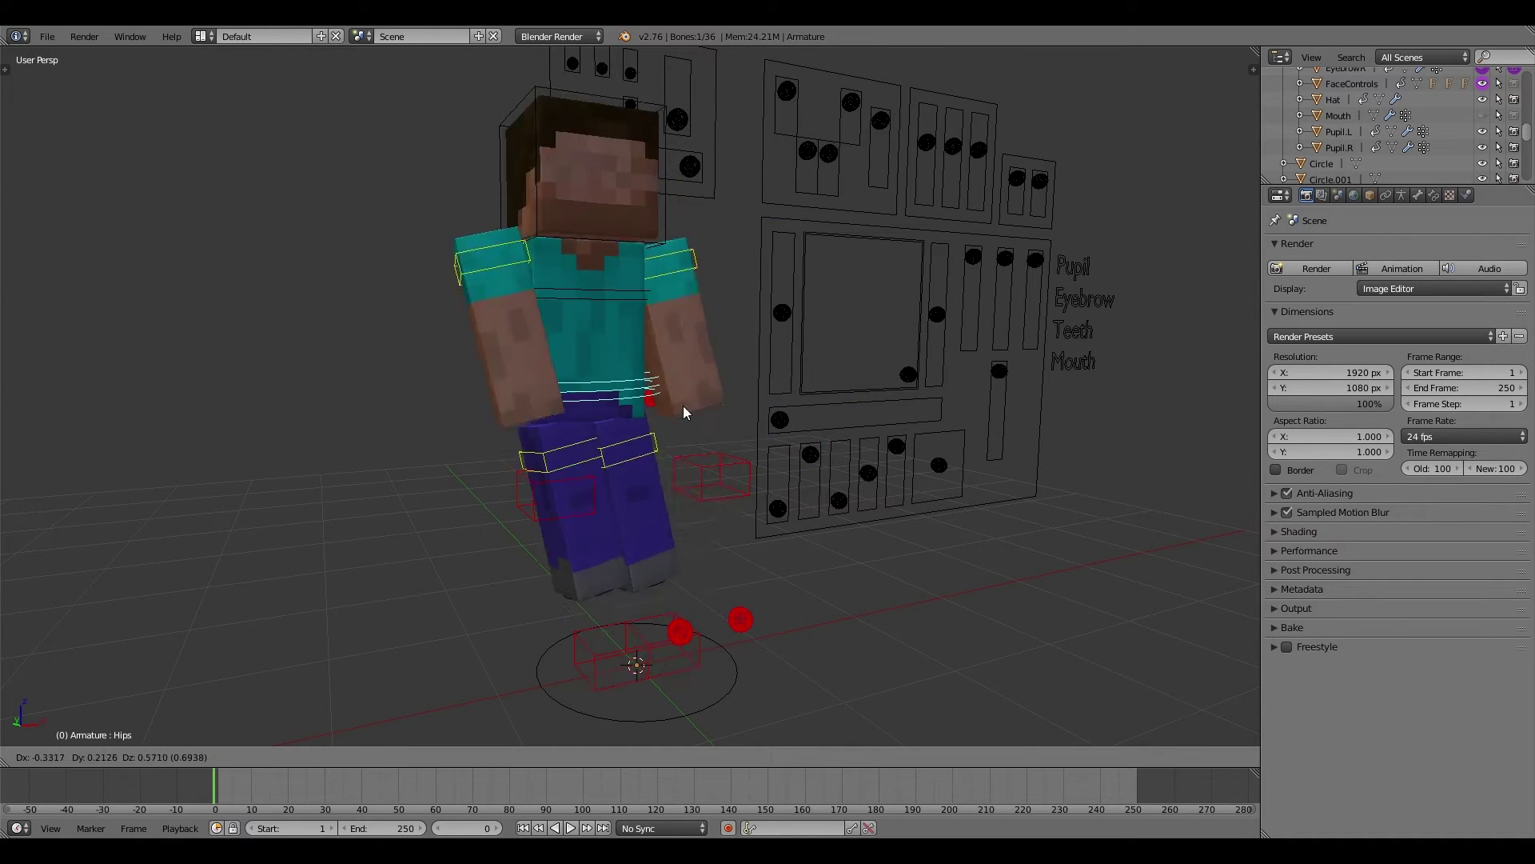
{"action": "key", "text": "Escape"}
{"action": "right_click", "coordinate": [1016, 178]}
{"action": "key", "text": "g"}
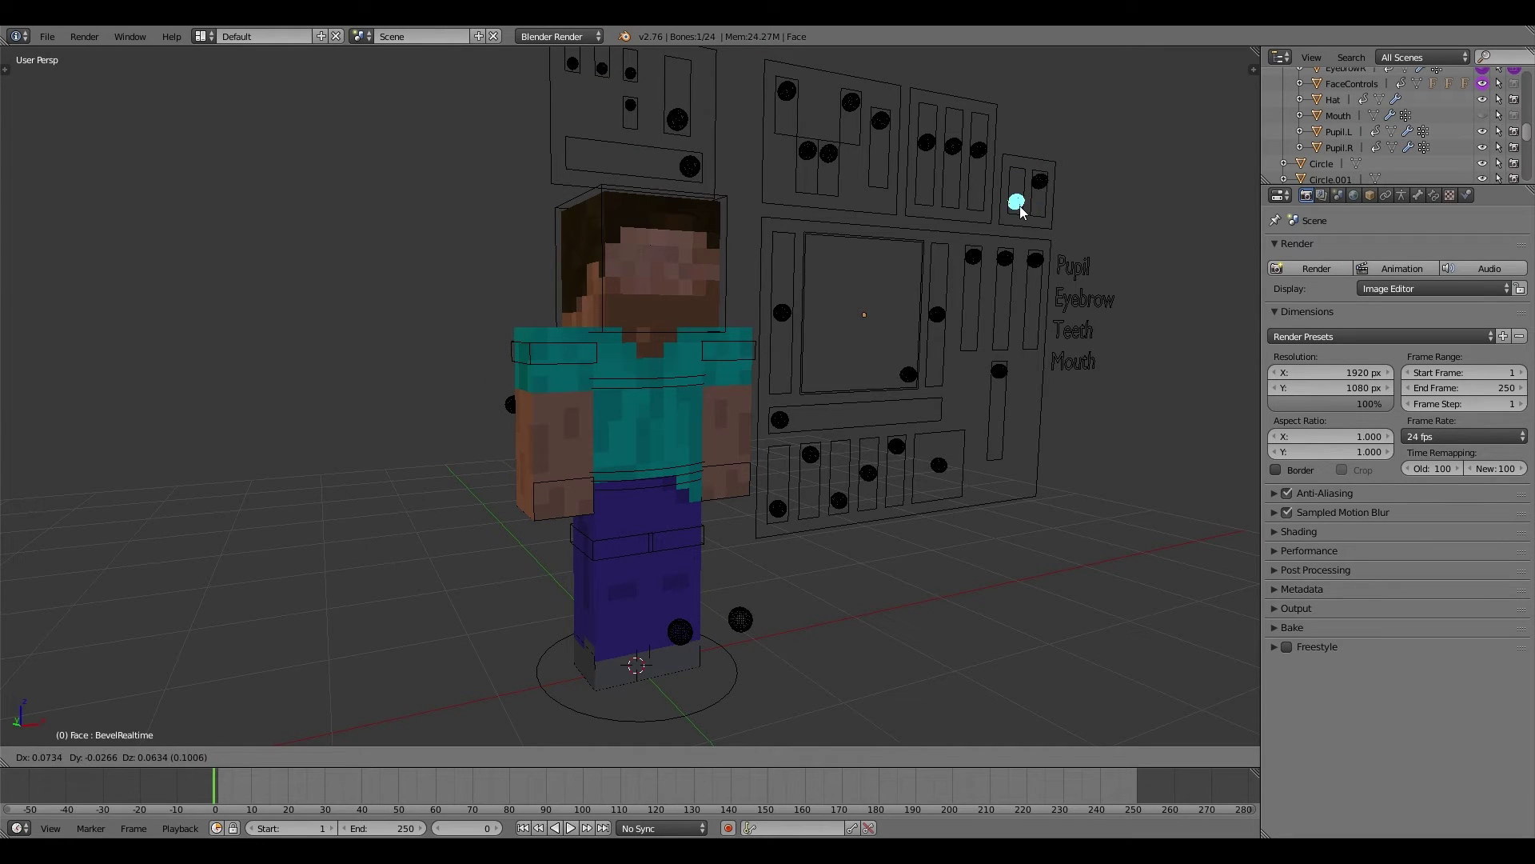
{"action": "left_click", "coordinate": [1020, 211]}
Step: Try moving the Hips bone downward to test how the character's limbs bend
{"action": "right_click", "coordinate": [650, 483]}
{"action": "key", "text": "g"}
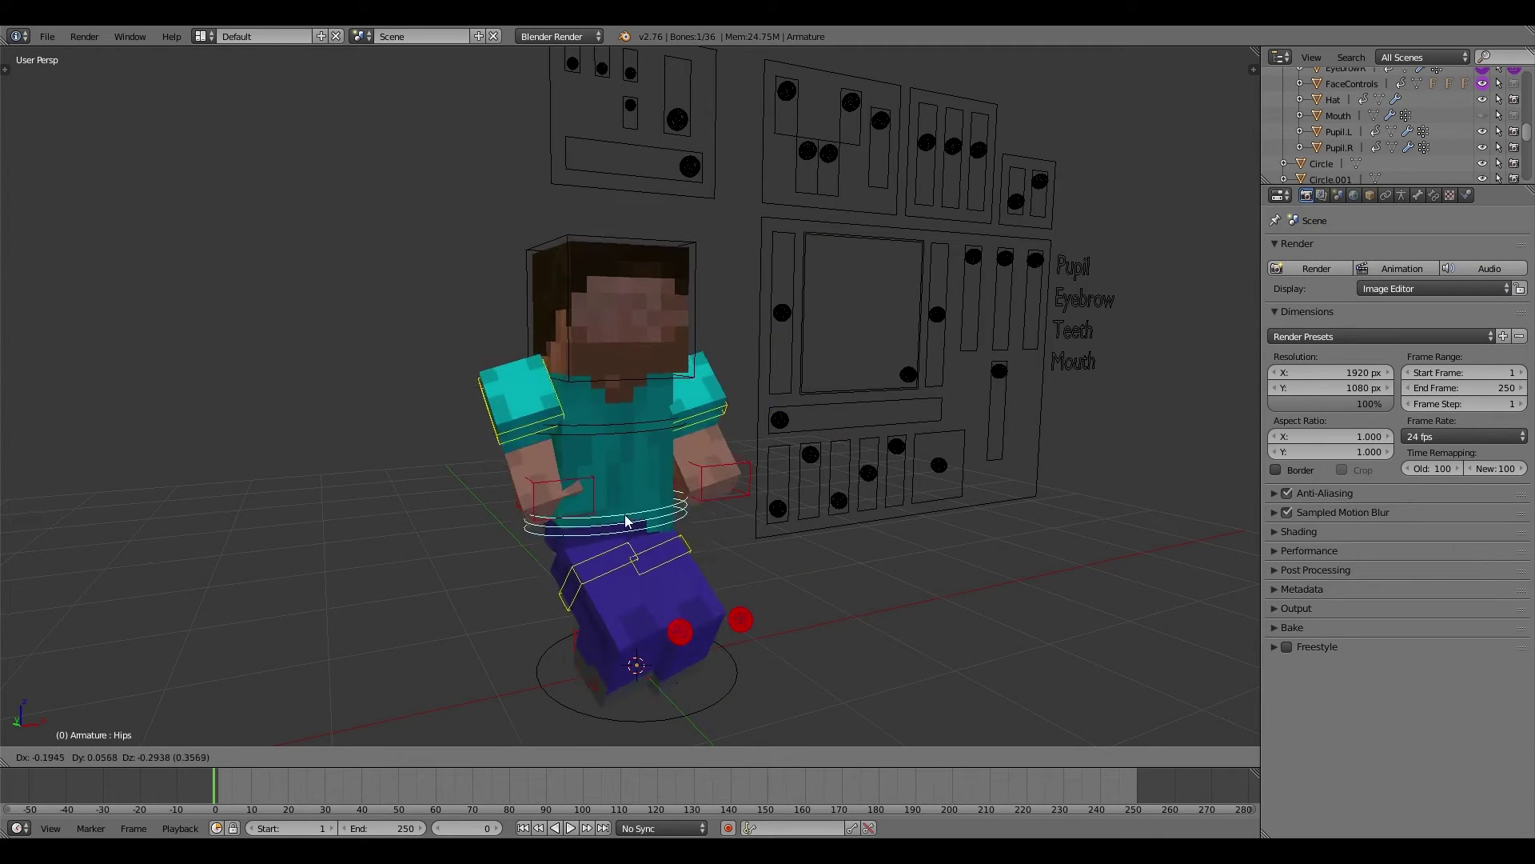
{"action": "right_click", "coordinate": [635, 542]}
Step: Return the Face control in the Hide panel to the left end of its track
{"action": "middle_click_drag", "start_coordinate": [855, 574], "coordinate": [793, 563]}
{"action": "scroll", "coordinate": [793, 563], "scroll_direction": "down", "scroll_amount": 1}
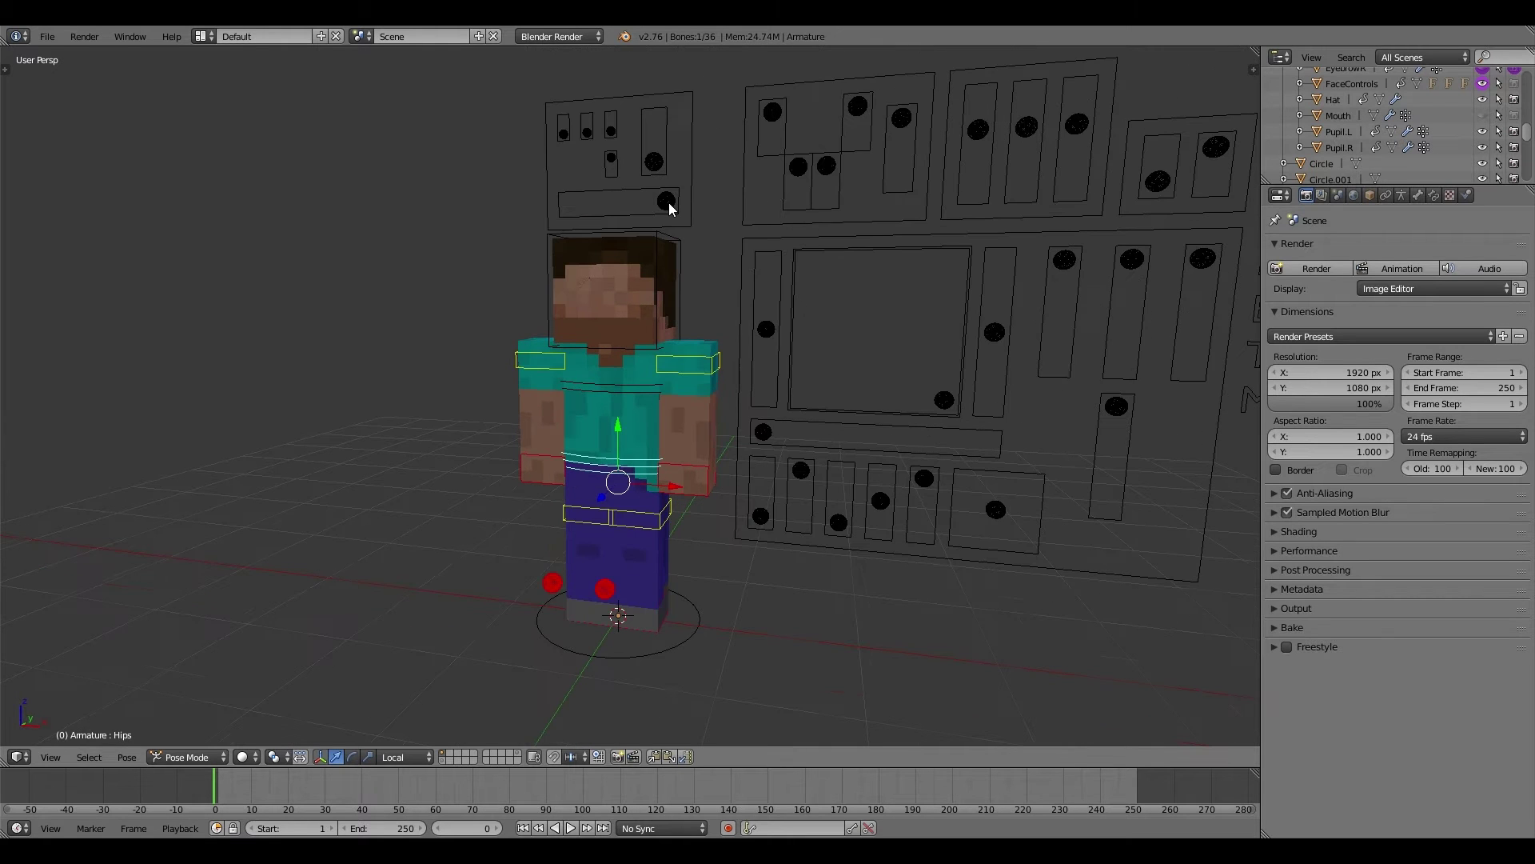
{"action": "right_click", "coordinate": [669, 203]}
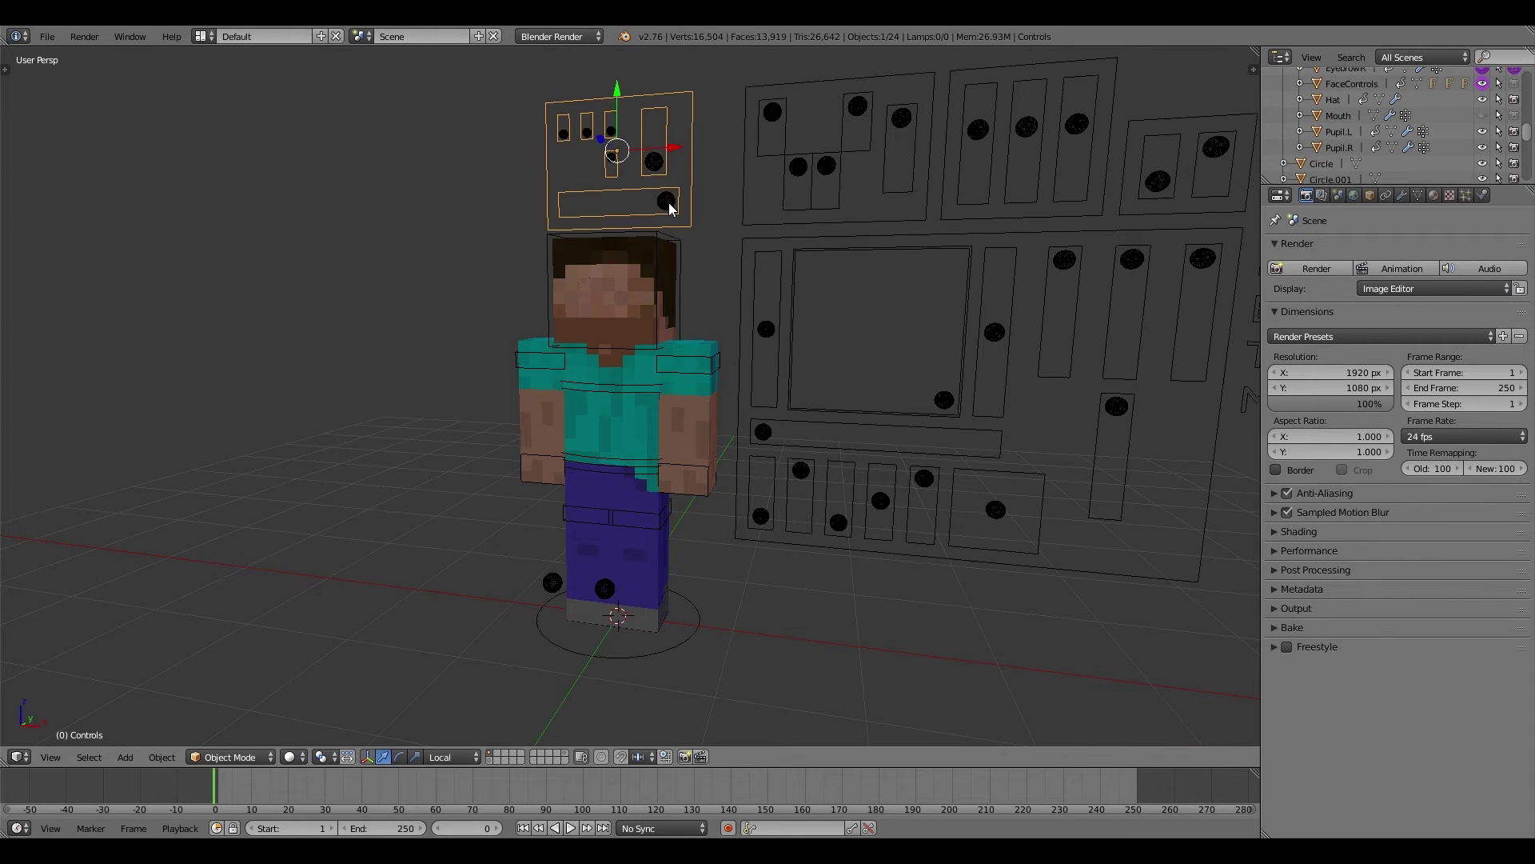
{"action": "middle_click_drag", "start_coordinate": [668, 203], "coordinate": [761, 358]}
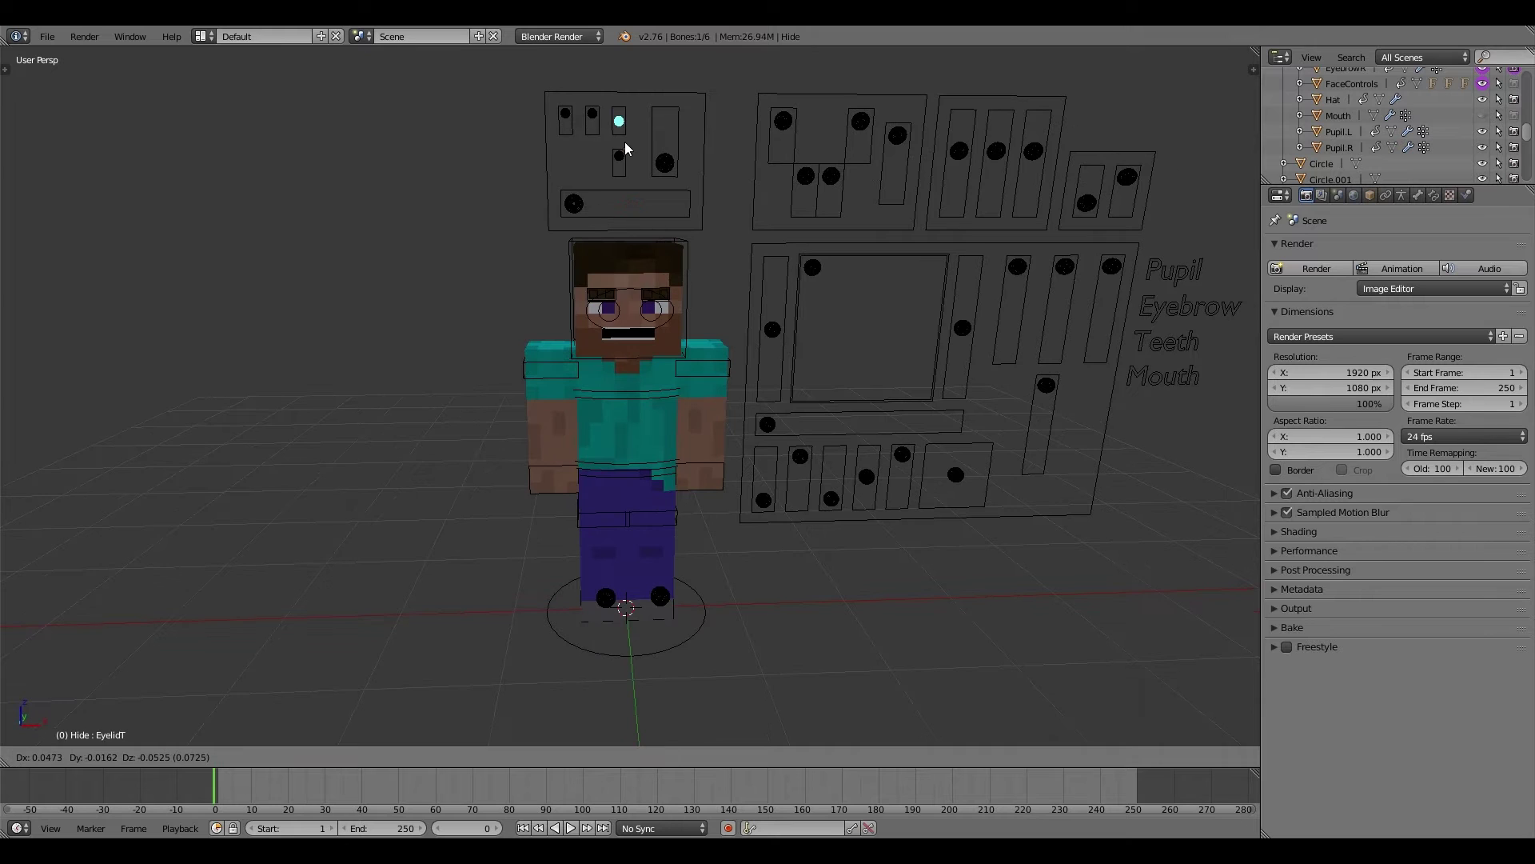
Step: Try the EyelidT slider in the Hide panel and the control inside the large square pad
{"action": "right_click", "coordinate": [625, 142]}
{"action": "right_click_drag", "start_coordinate": [814, 271], "coordinate": [869, 295]}
{"action": "right_click", "coordinate": [870, 294]}
{"action": "mouse_move", "coordinate": [618, 118]}
{"action": "right_mouse_down"}
{"action": "mouse_move", "coordinate": [612, 139]}
{"action": "mouse_move", "coordinate": [640, 114]}
{"action": "right_mouse_up"}
{"action": "scroll", "coordinate": [875, 294], "scroll_direction": "up", "scroll_amount": 2}
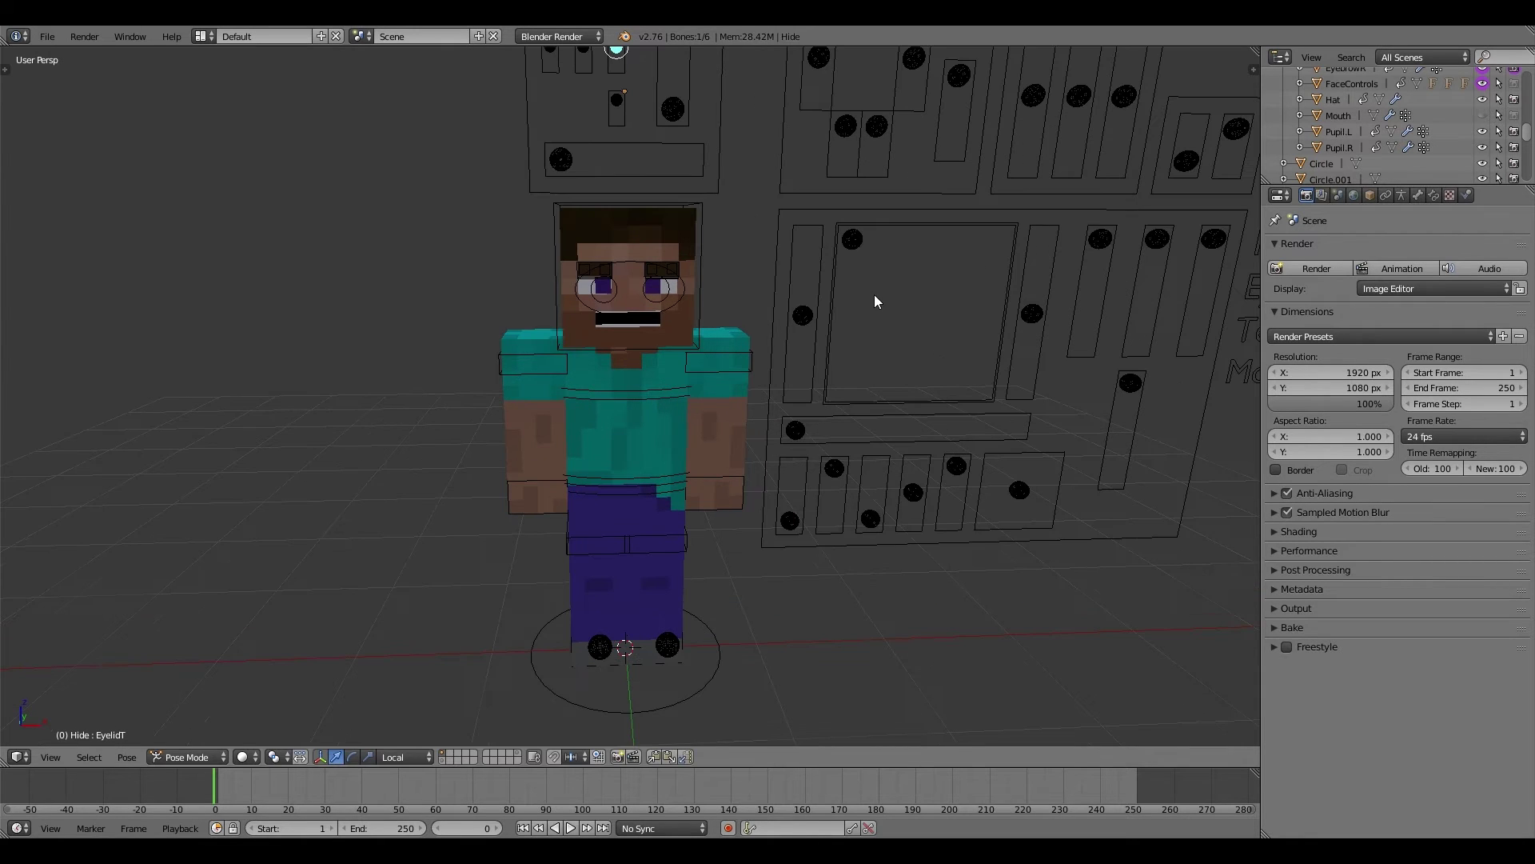
Step: Try the large square pad's control again and the Bone.002 slider beside the pad
{"action": "right_click_drag", "start_coordinate": [875, 294], "coordinate": [990, 421]}
{"action": "right_click_drag", "start_coordinate": [899, 433], "coordinate": [961, 453]}
{"action": "middle_click_drag", "start_coordinate": [961, 452], "coordinate": [847, 514]}
{"action": "scroll", "coordinate": [847, 515], "scroll_direction": "down", "scroll_amount": 3}
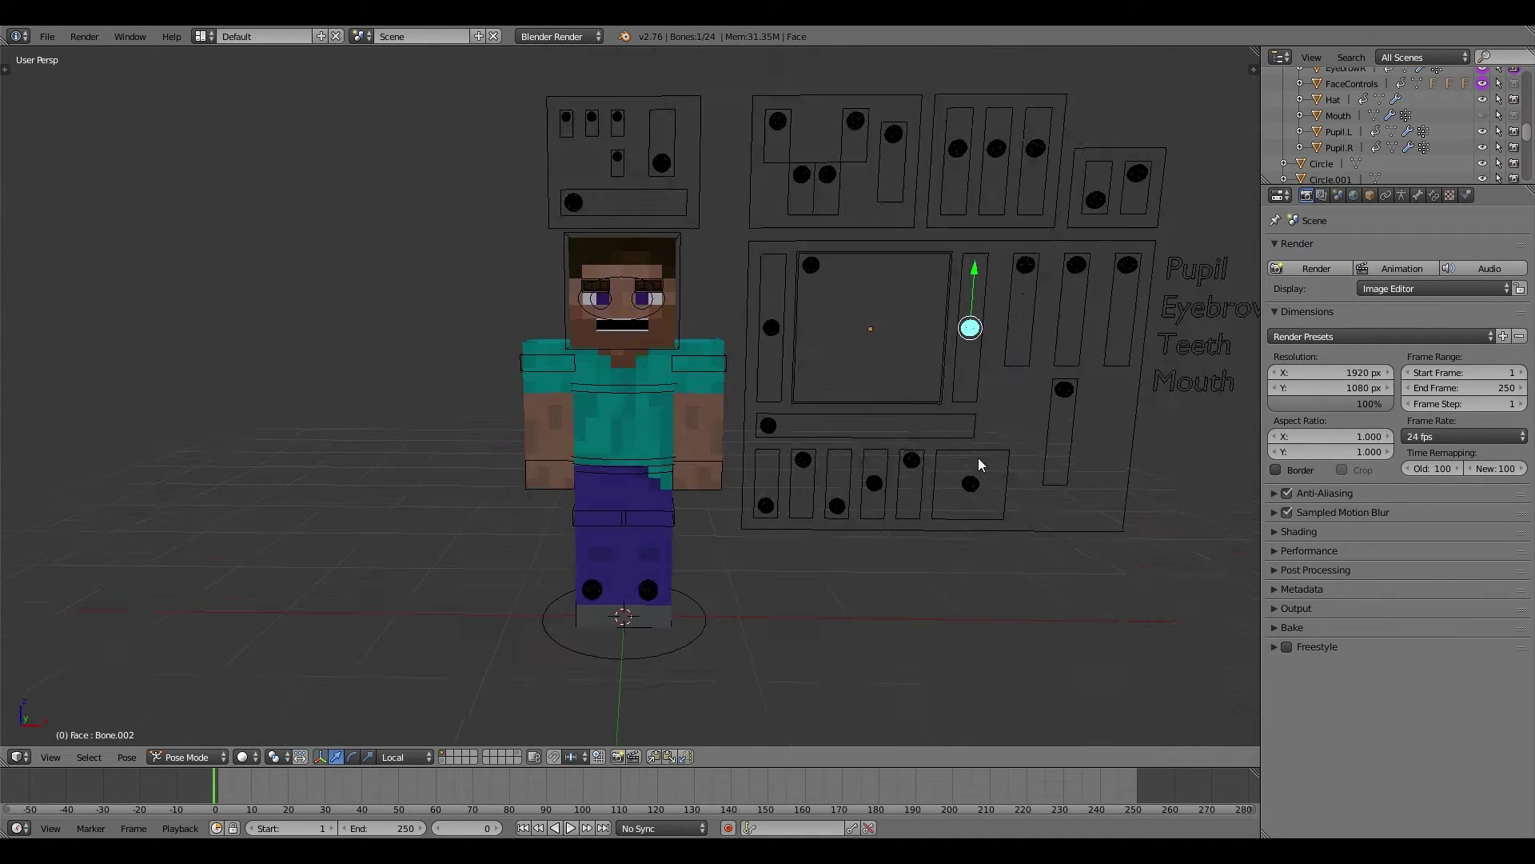
{"action": "scroll", "coordinate": [930, 486], "scroll_direction": "up", "scroll_amount": 2}
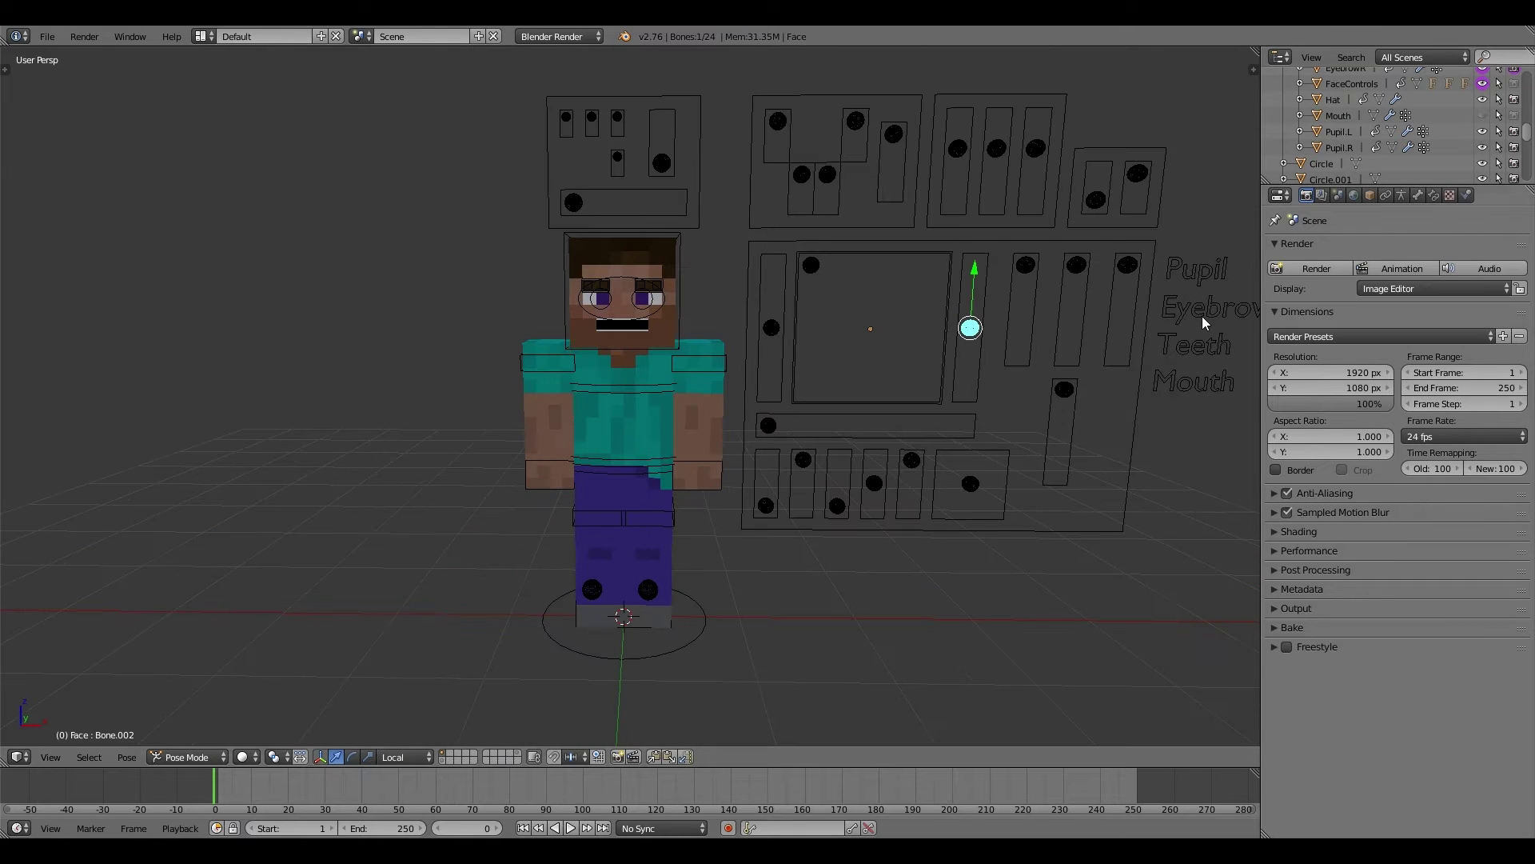
Step: Try moving the Hat slider down, and lower the slider next to it in the face panel's bottom row
{"action": "right_click", "coordinate": [774, 494]}
{"action": "key", "text": "g"}
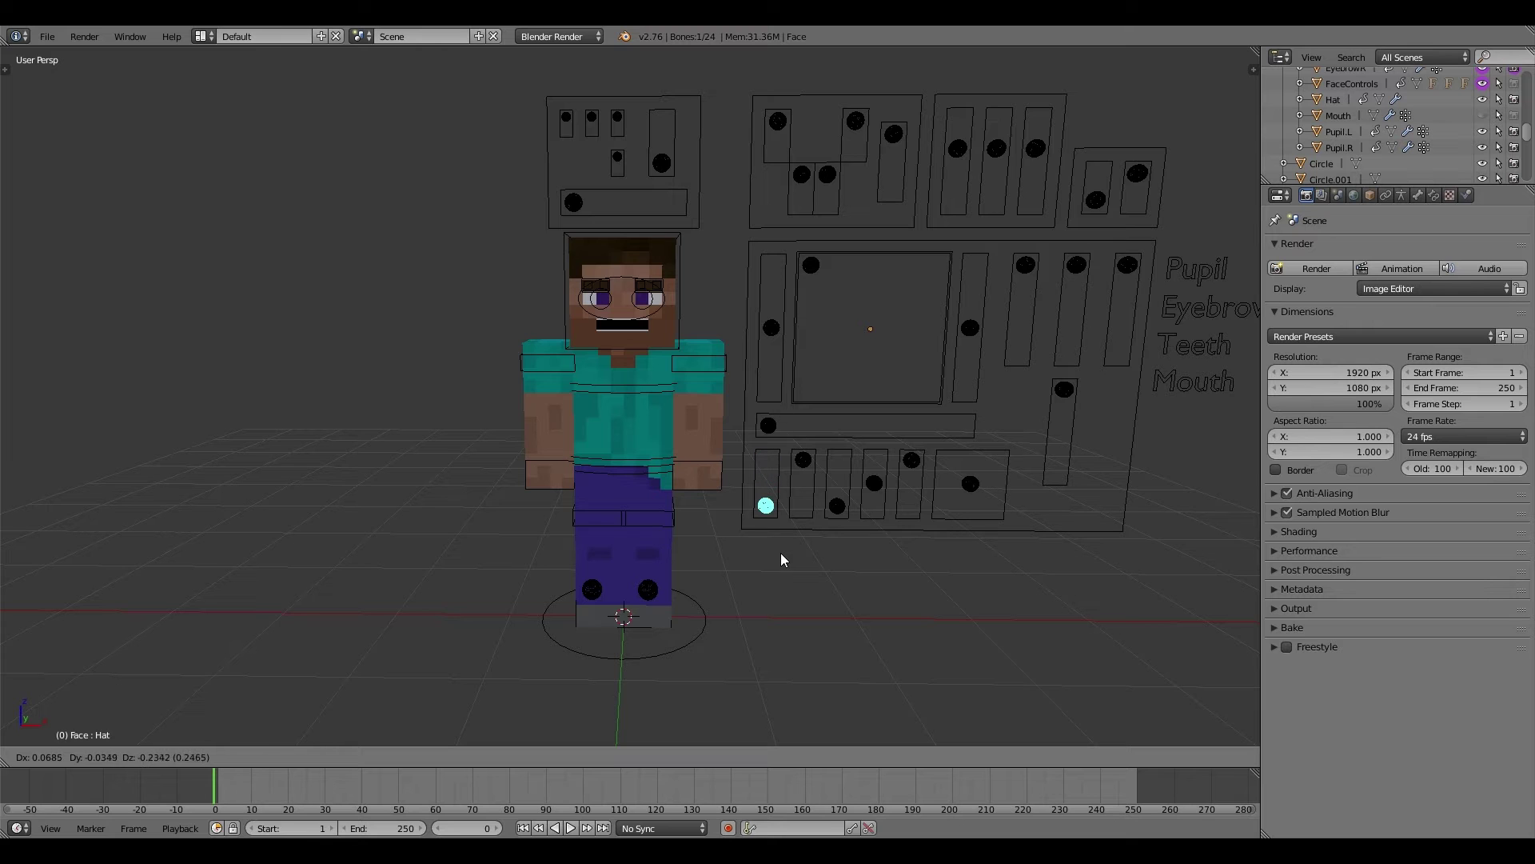
{"action": "left_click", "coordinate": [781, 553]}
{"action": "right_click_drag", "start_coordinate": [806, 467], "coordinate": [818, 502]}
{"action": "right_click", "coordinate": [817, 482]}
Step: Move the hips and the left leg's IK control into a crouching test pose seen from the side
{"action": "middle_click_drag", "start_coordinate": [800, 485], "coordinate": [607, 487]}
{"action": "right_click", "coordinate": [604, 481]}
{"action": "right_click_drag", "start_coordinate": [594, 481], "coordinate": [503, 558]}
{"action": "left_click", "coordinate": [503, 557]}
{"action": "right_click_drag", "start_coordinate": [674, 479], "coordinate": [443, 603]}
{"action": "left_click", "coordinate": [664, 563]}
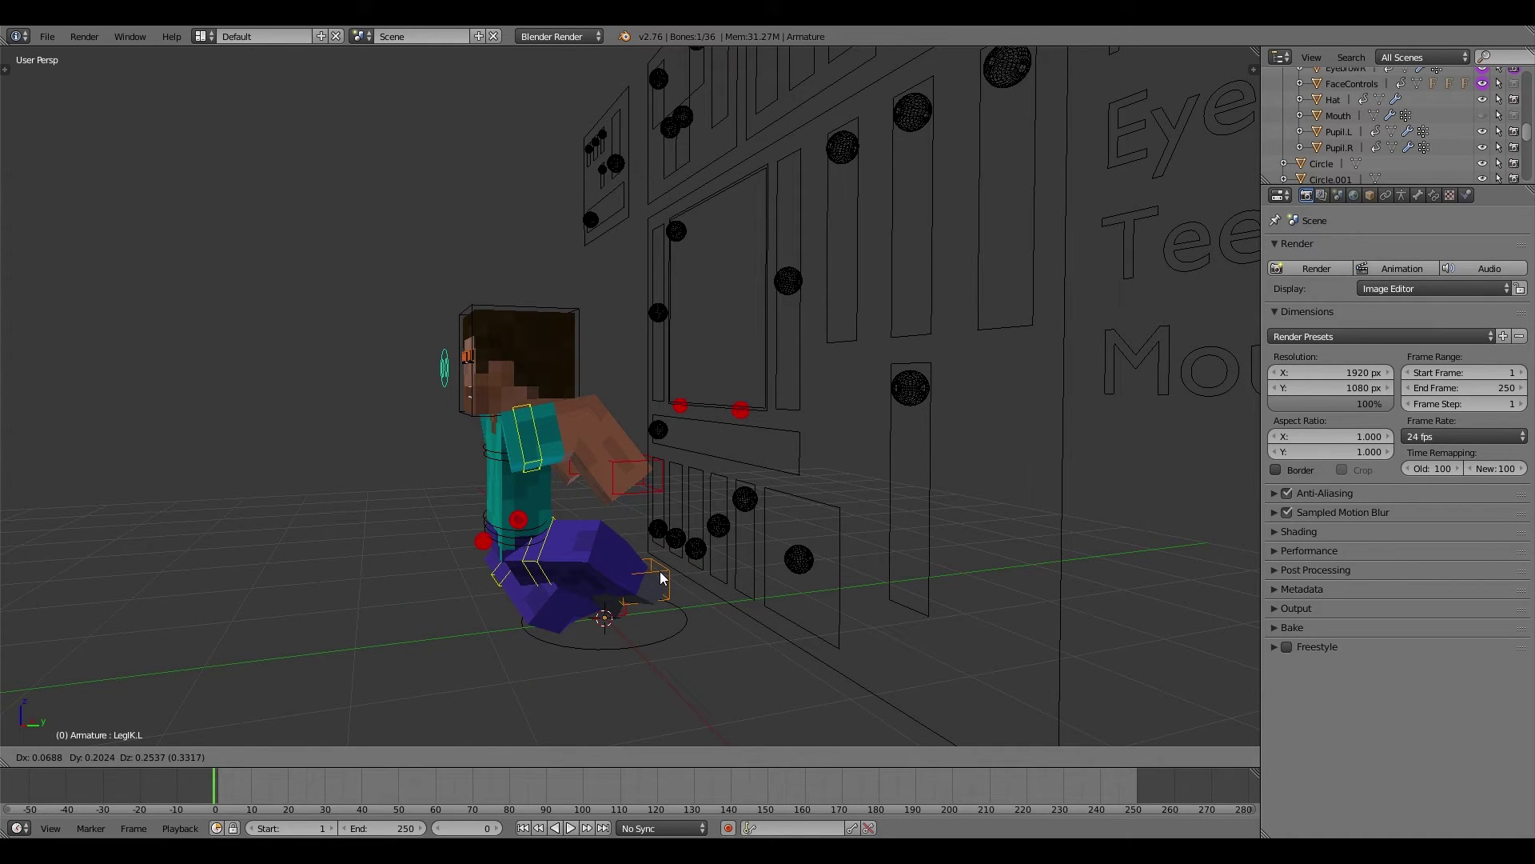
Step: Try another hips move, and reset all the armature's bones to the default pose
{"action": "right_click", "coordinate": [534, 545]}
{"action": "right_click", "coordinate": [535, 545]}
{"action": "key", "text": "g"}
{"action": "right_click", "coordinate": [554, 562]}
{"action": "key", "text": "a"}
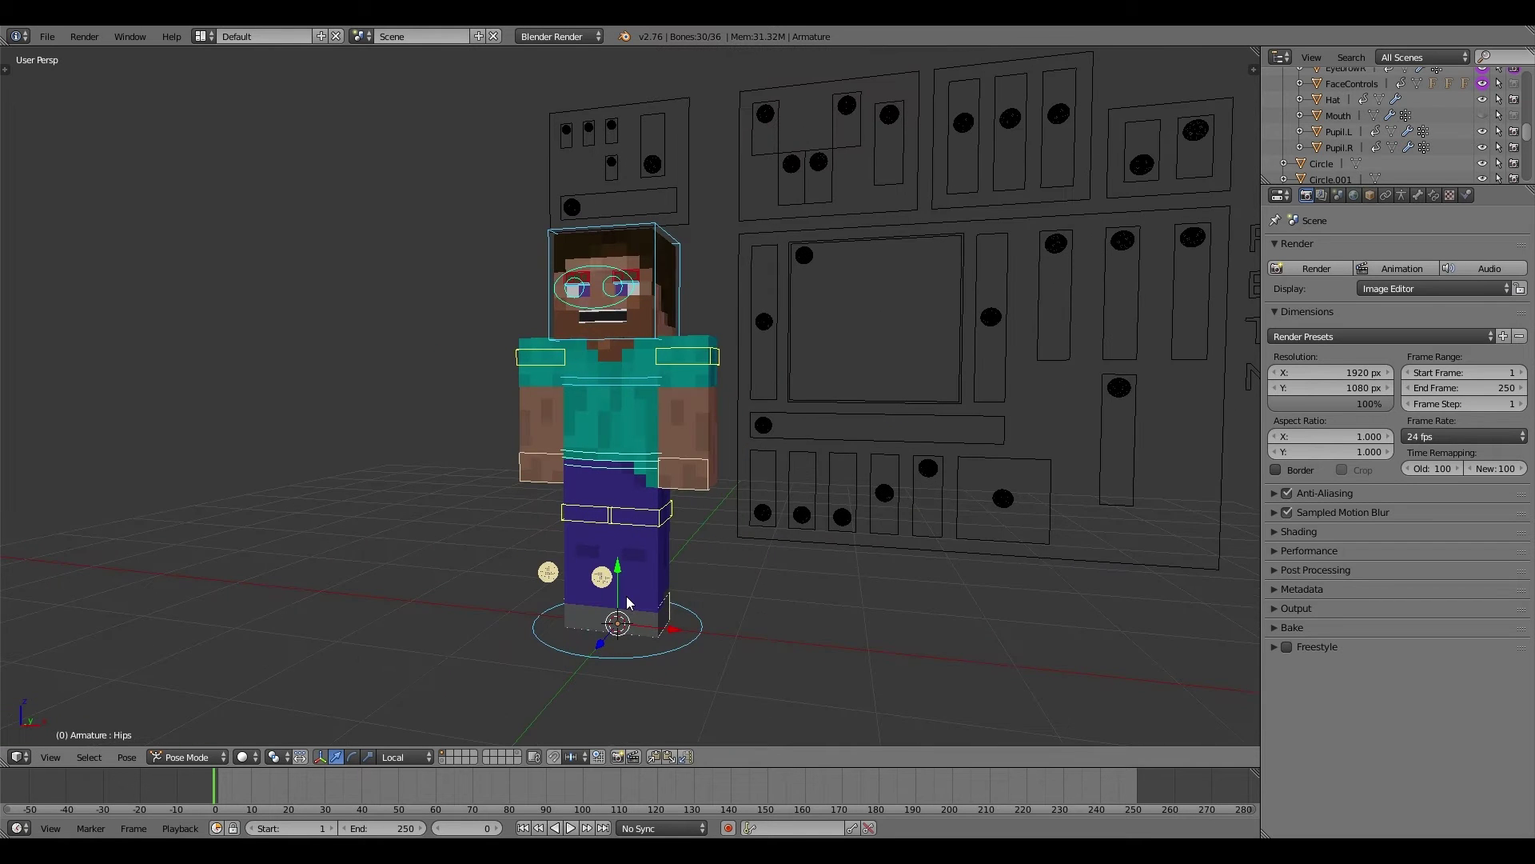
Step: Raise the slider next to the Hat slider back to the top of its track
{"action": "middle_click_drag", "start_coordinate": [757, 515], "coordinate": [761, 515]}
{"action": "right_click", "coordinate": [760, 514]}
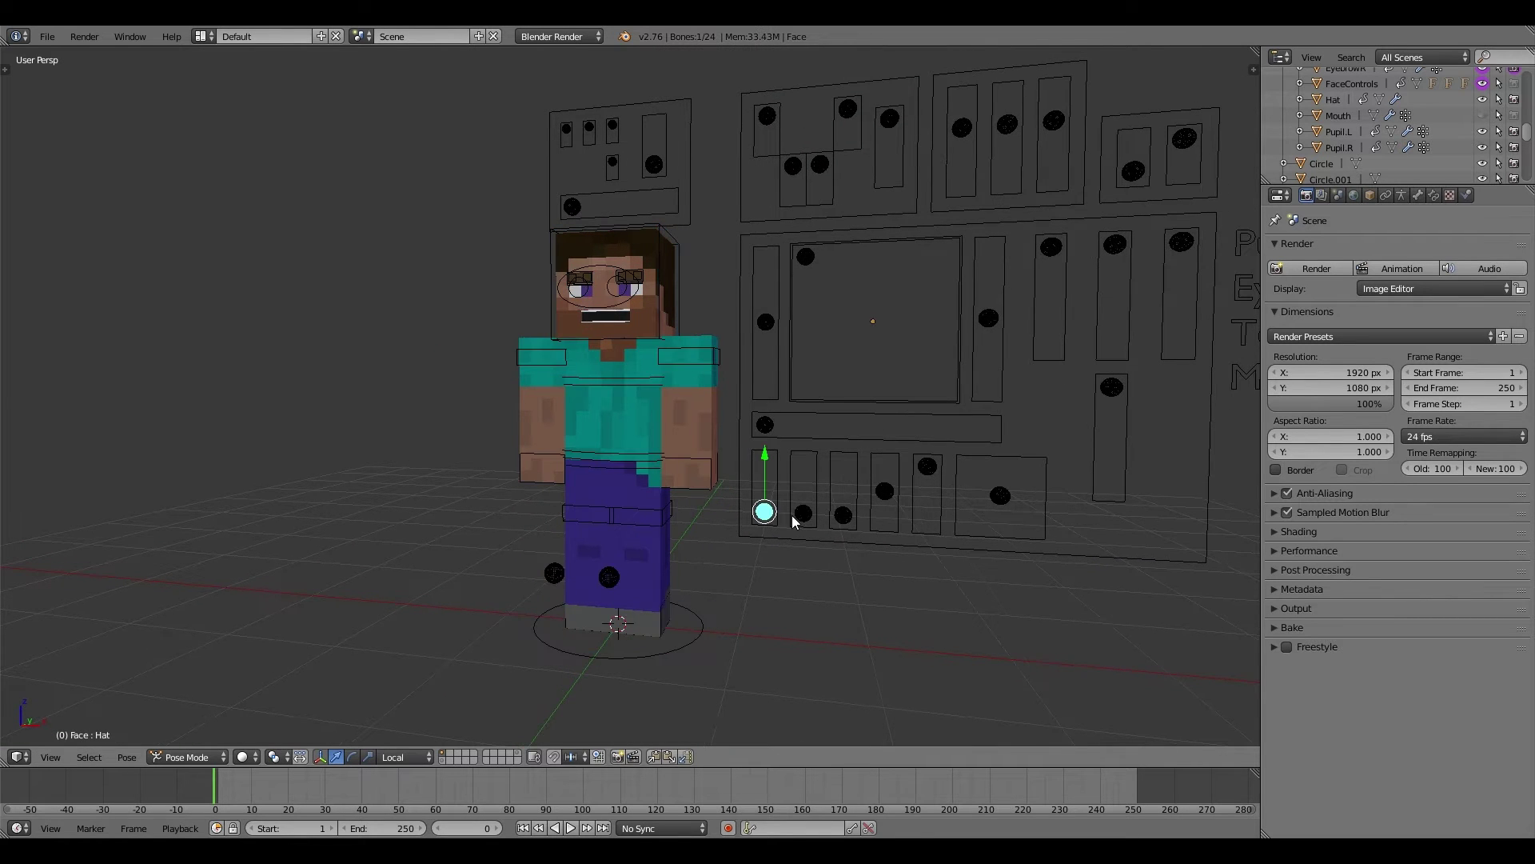
{"action": "right_click", "coordinate": [791, 515]}
{"action": "key", "text": "ctrl+Tab"}
Step: Try the TeethUP slider, the slider beside it and the GMouth control in the face panel's bottom row
{"action": "right_click", "coordinate": [846, 509]}
{"action": "key", "text": "g"}
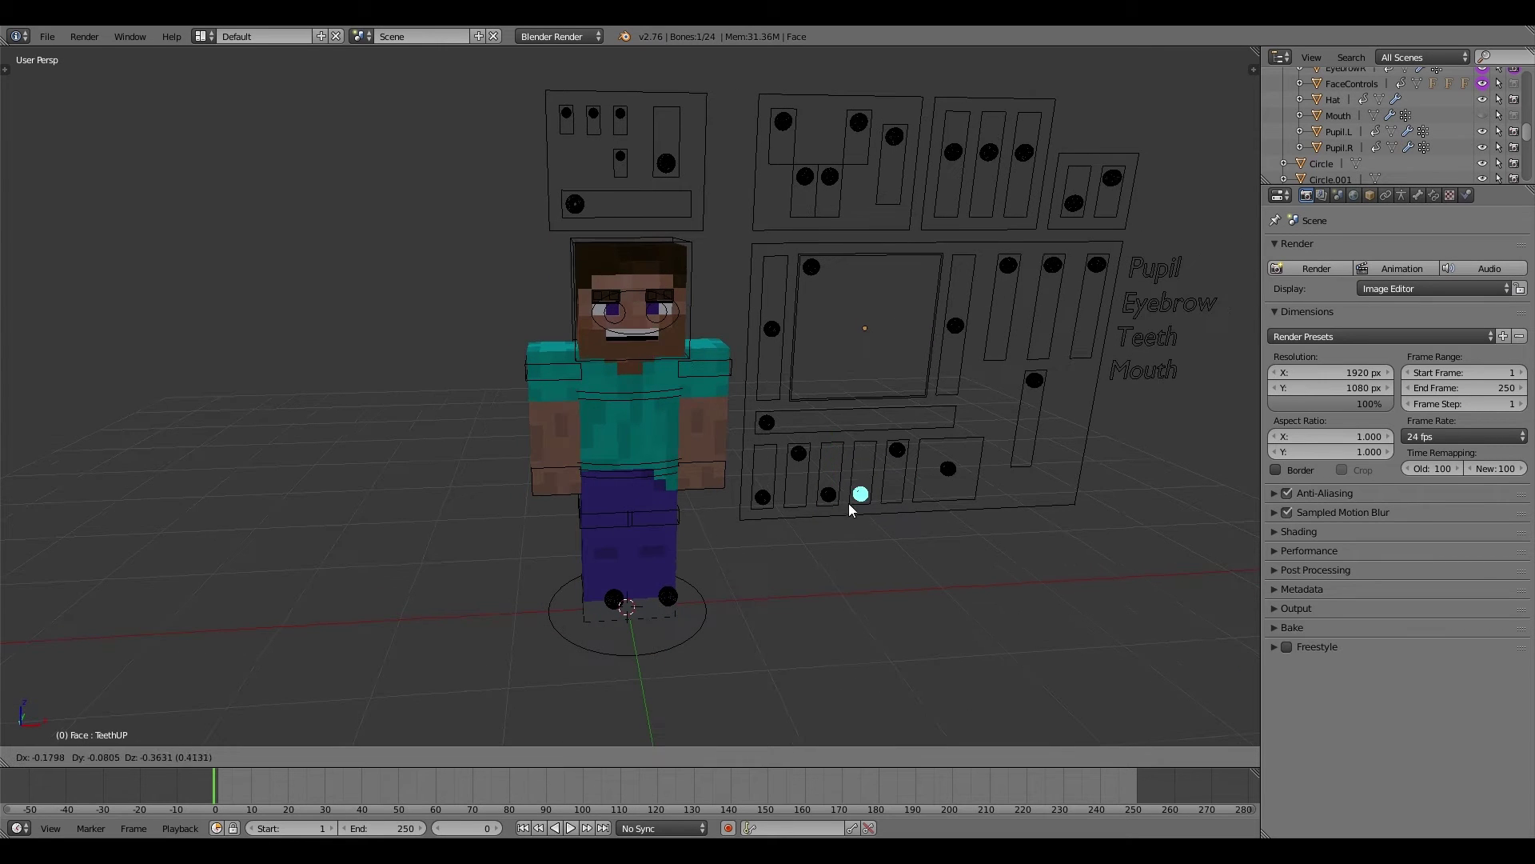
{"action": "right_click", "coordinate": [863, 457]}
{"action": "right_click_drag", "start_coordinate": [900, 454], "coordinate": [932, 451]}
{"action": "right_click", "coordinate": [906, 503]}
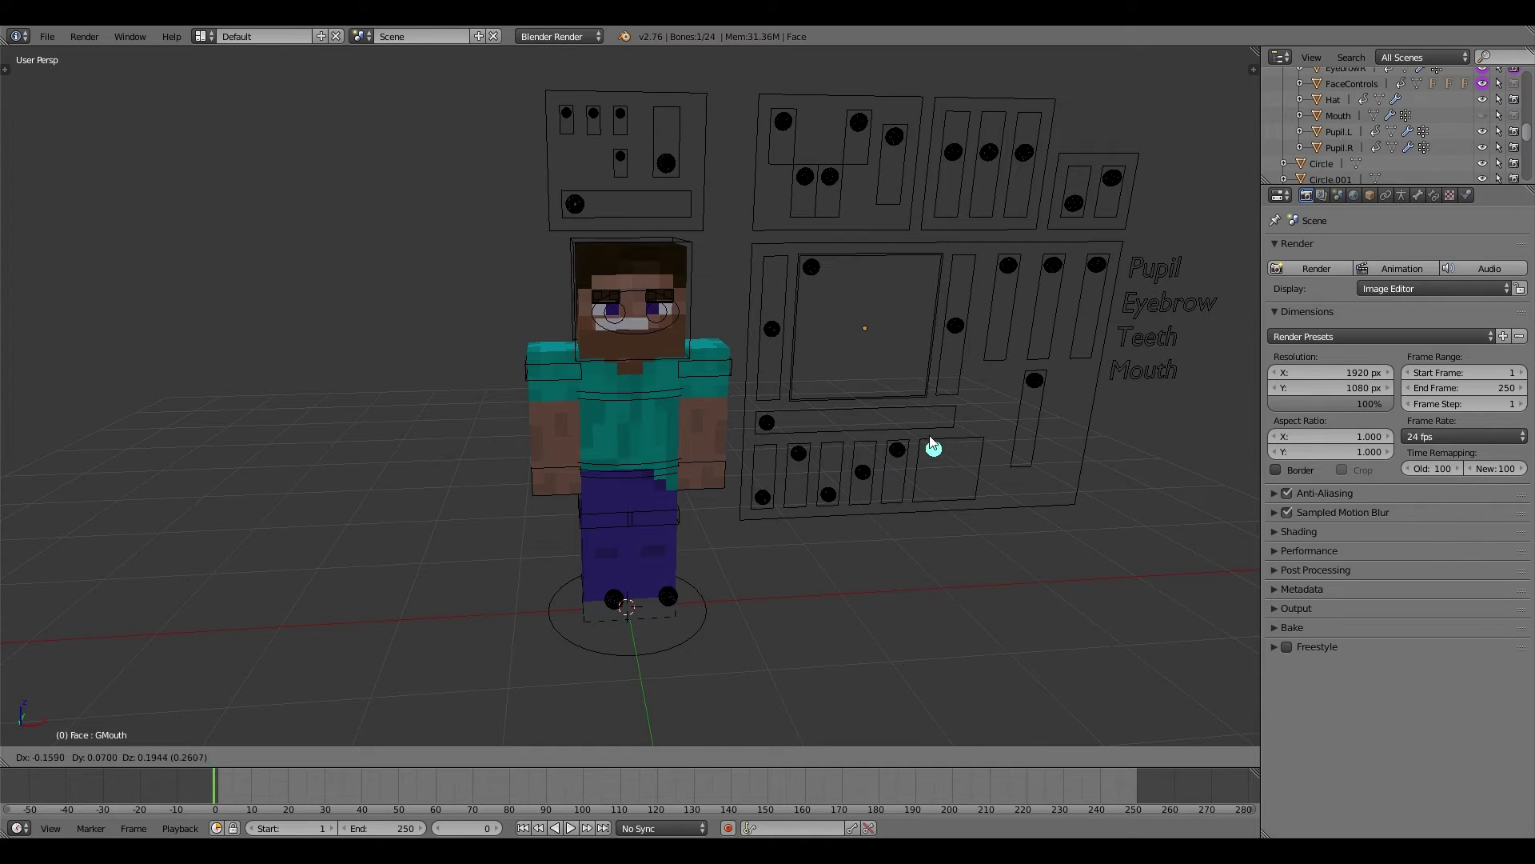
{"action": "right_click", "coordinate": [926, 480]}
Step: Try the EyeDepth slider and its neighbours, including MouthDepth, in the three-slider panel
{"action": "middle_click_drag", "start_coordinate": [1032, 344], "coordinate": [899, 429]}
{"action": "scroll", "coordinate": [899, 429], "scroll_direction": "up", "scroll_amount": 1}
{"action": "right_click", "coordinate": [913, 389]}
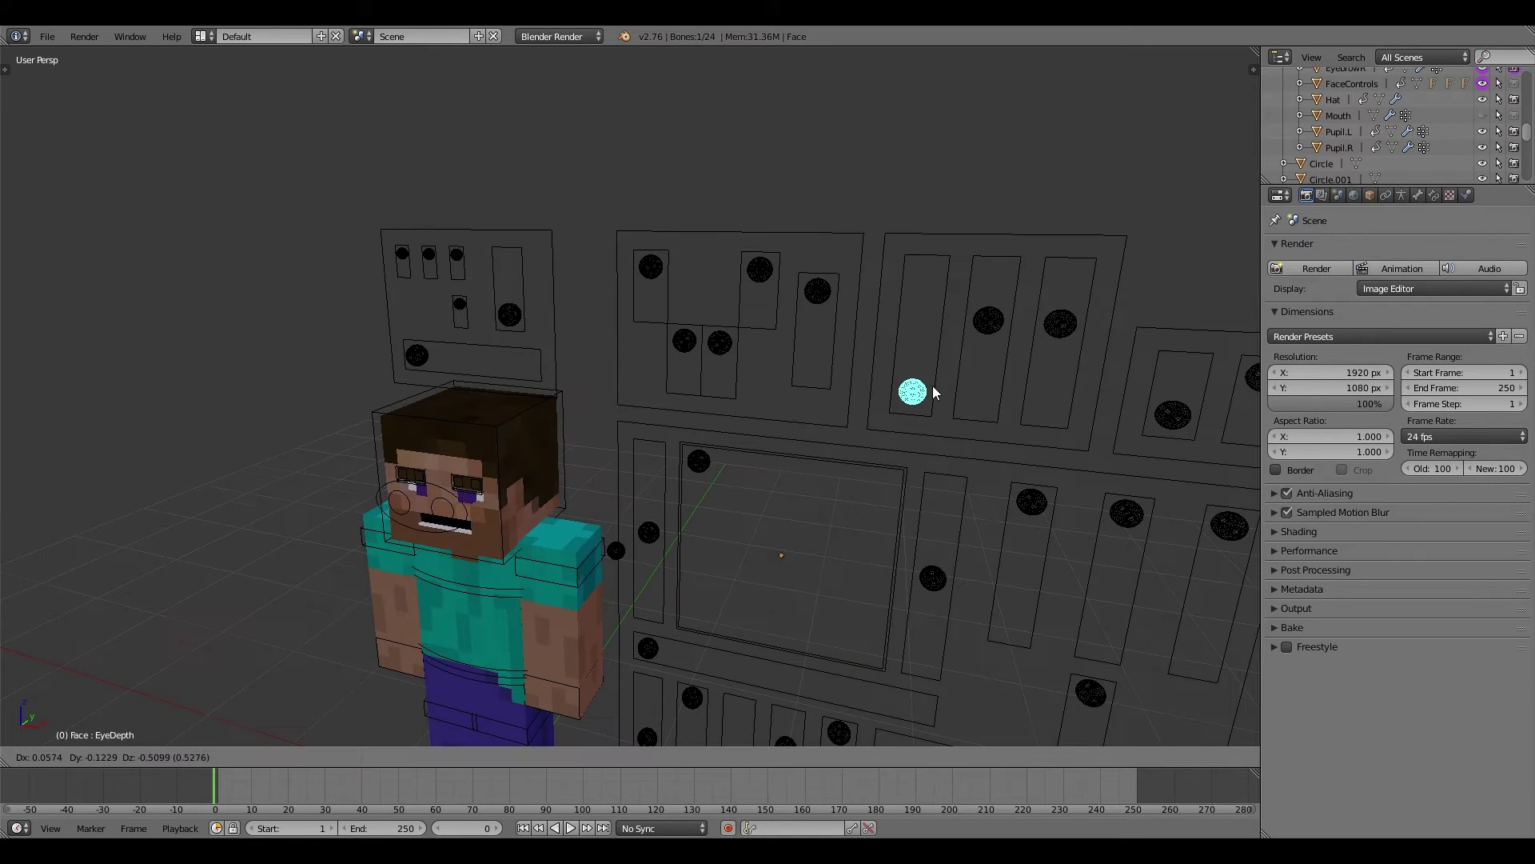
{"action": "key", "text": "g"}
{"action": "left_click", "coordinate": [926, 358]}
{"action": "right_click", "coordinate": [1003, 368]}
{"action": "key", "text": "g"}
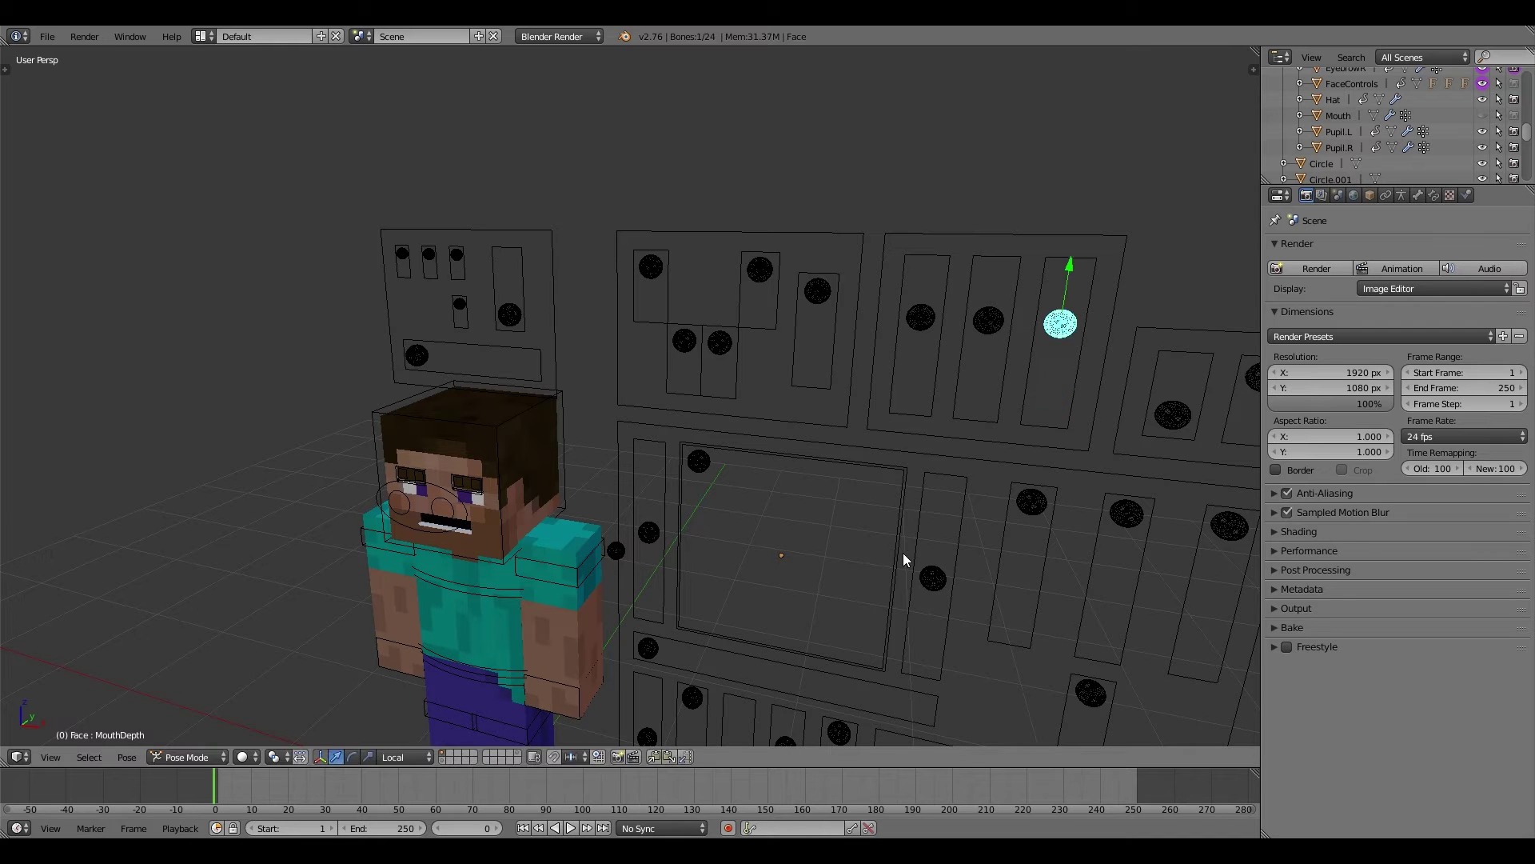
Step: Try lowering the Strong body-shape slider in the large face panel
{"action": "scroll", "coordinate": [903, 553], "scroll_direction": "down", "scroll_amount": 1}
{"action": "middle_click_drag", "start_coordinate": [910, 543], "coordinate": [943, 515]}
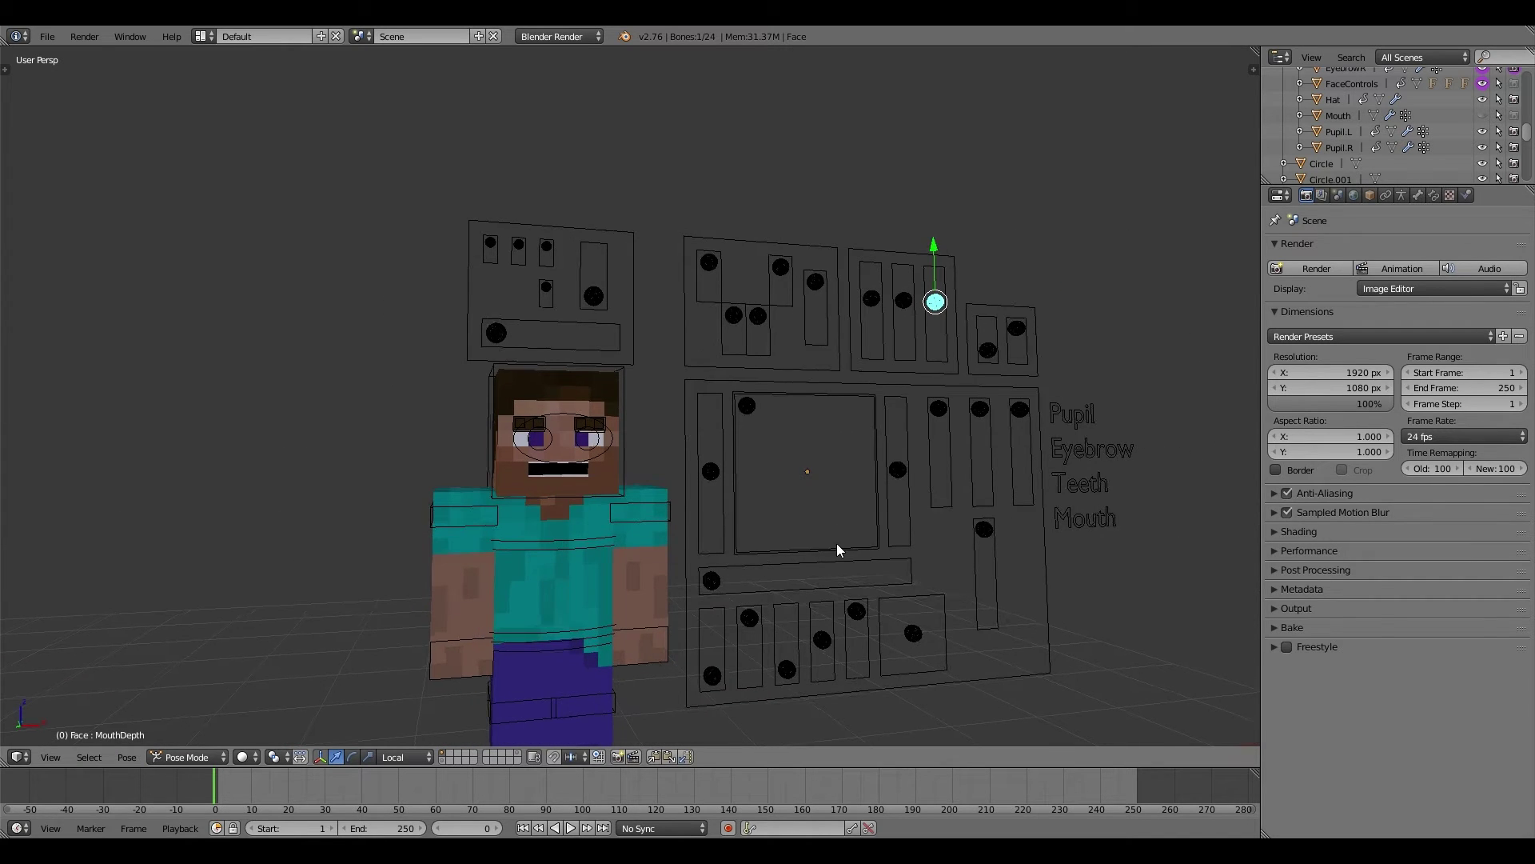
{"action": "middle_click_drag", "start_coordinate": [752, 553], "coordinate": [976, 607]}
{"action": "right_click_drag", "start_coordinate": [896, 391], "coordinate": [885, 535]}
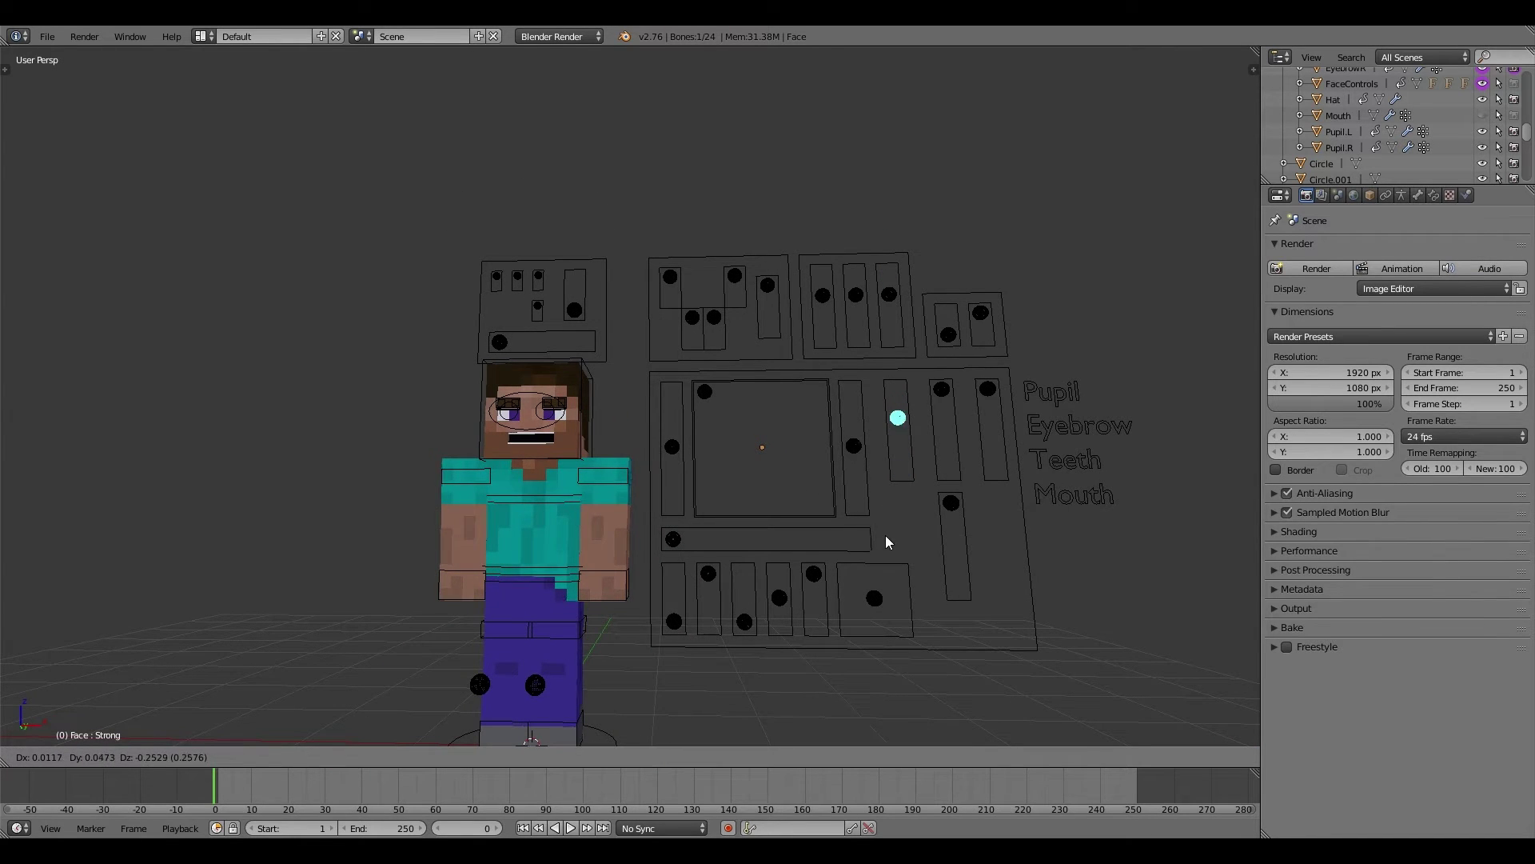
{"action": "right_click", "coordinate": [899, 486]}
Step: Try lowering the Girl and Girl2 body-shape sliders, and undo the changes
{"action": "right_click_drag", "start_coordinate": [941, 390], "coordinate": [930, 458]}
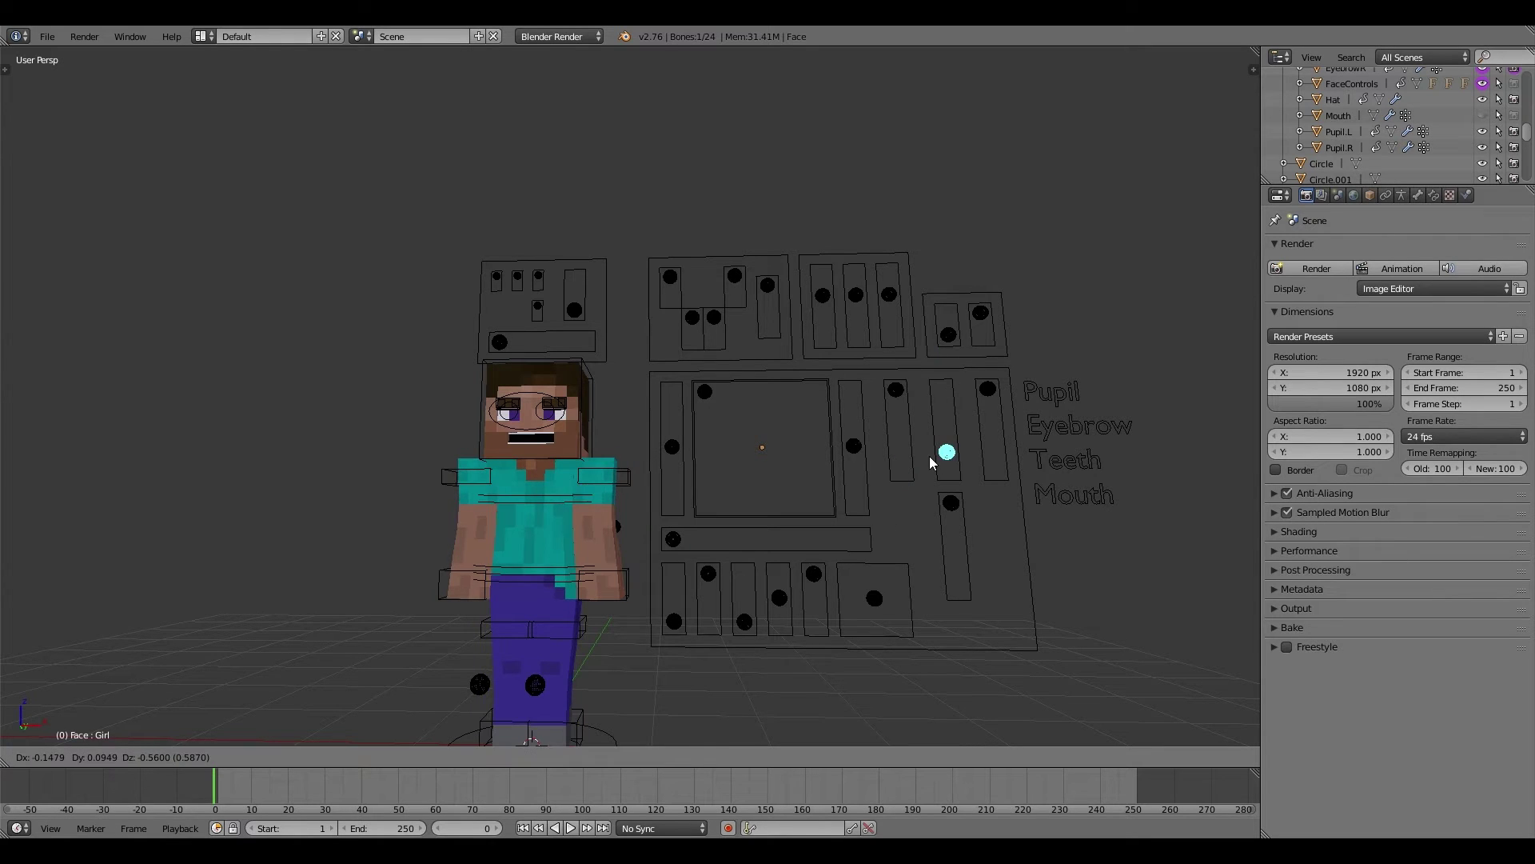
{"action": "left_click", "coordinate": [957, 582]}
{"action": "key", "text": "ctrl+z"}
{"action": "key", "text": "ctrl+z"}
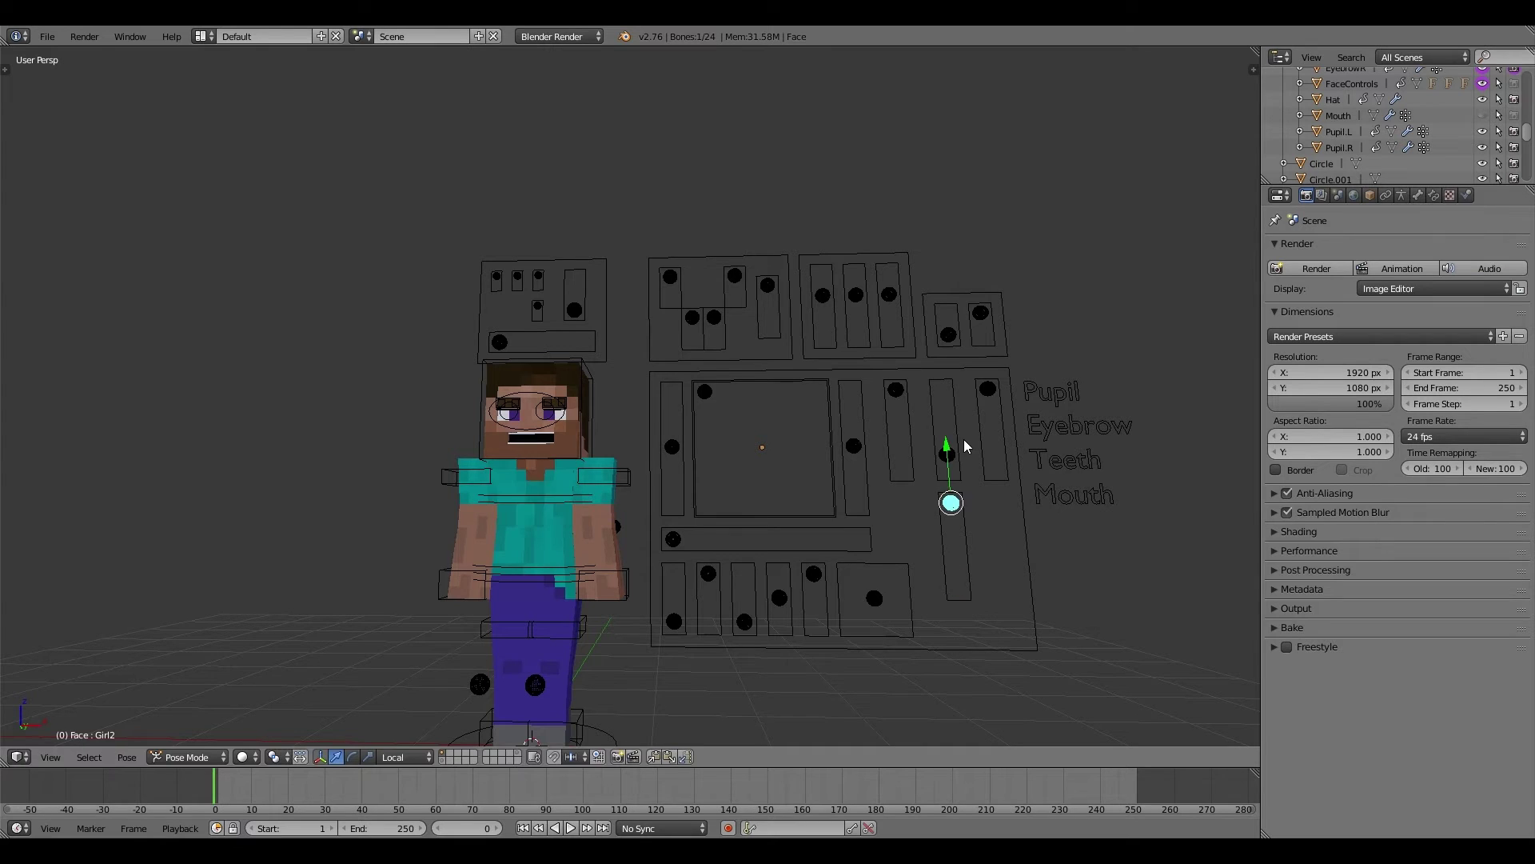
Step: Try lowering the Fat body-shape slider and moving a slider in the lower part of the large face panel
{"action": "right_click_drag", "start_coordinate": [987, 408], "coordinate": [990, 446]}
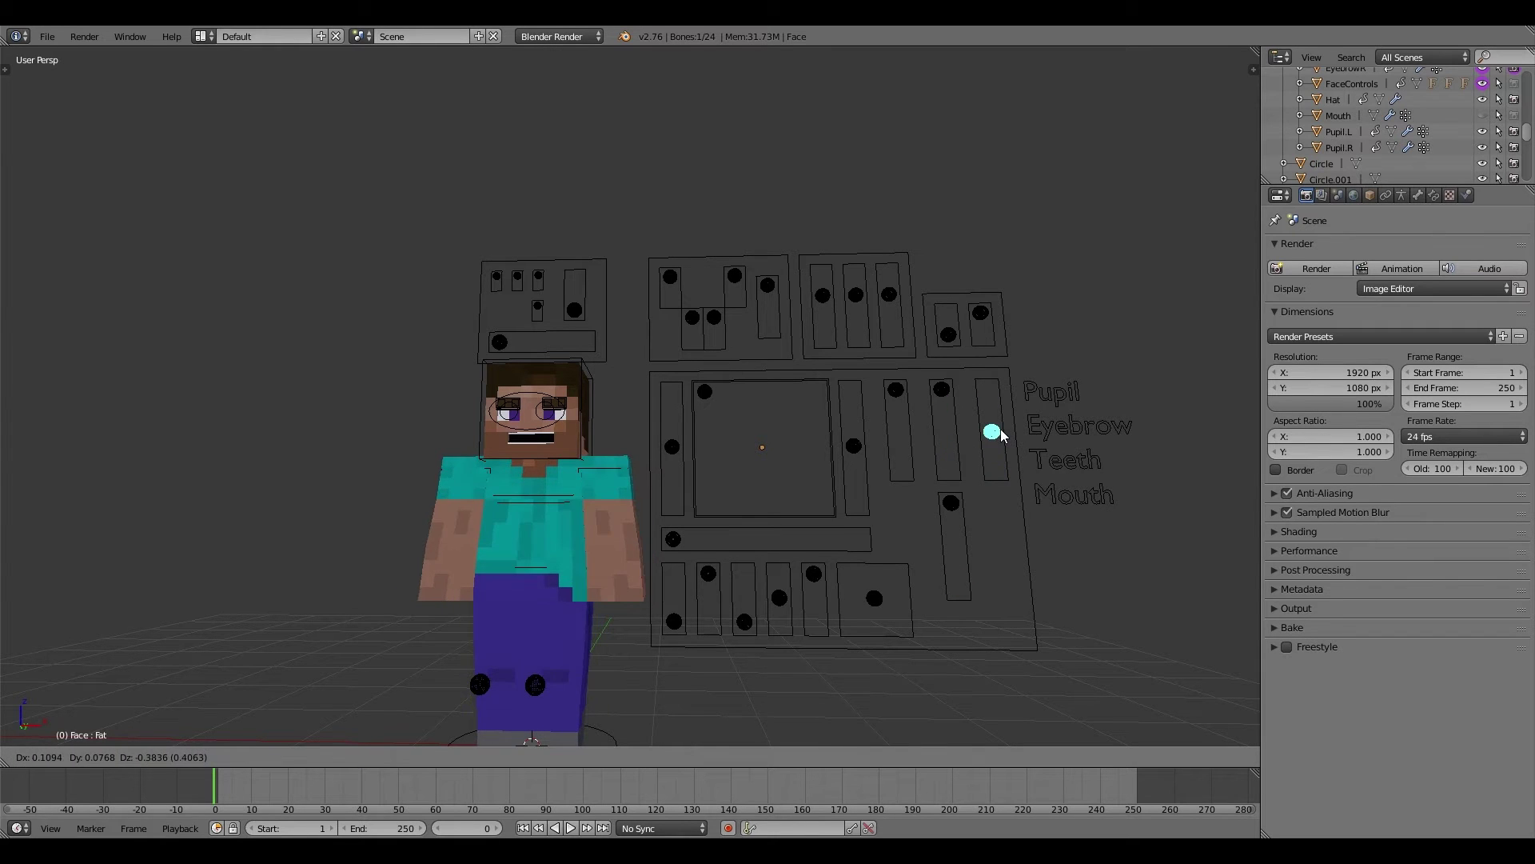
{"action": "right_click", "coordinate": [997, 442]}
{"action": "middle_click_drag", "start_coordinate": [752, 566], "coordinate": [774, 364]}
{"action": "right_click", "coordinate": [694, 578]}
{"action": "key", "text": "g"}
{"action": "left_click", "coordinate": [741, 510]}
Step: Try the first slider in the IK panel, and lower the IKAVR slider to the end of its track
{"action": "right_click", "coordinate": [694, 298]}
{"action": "key", "text": "g"}
{"action": "right_click", "coordinate": [706, 320]}
{"action": "right_click", "coordinate": [758, 295]}
{"action": "key", "text": "g"}
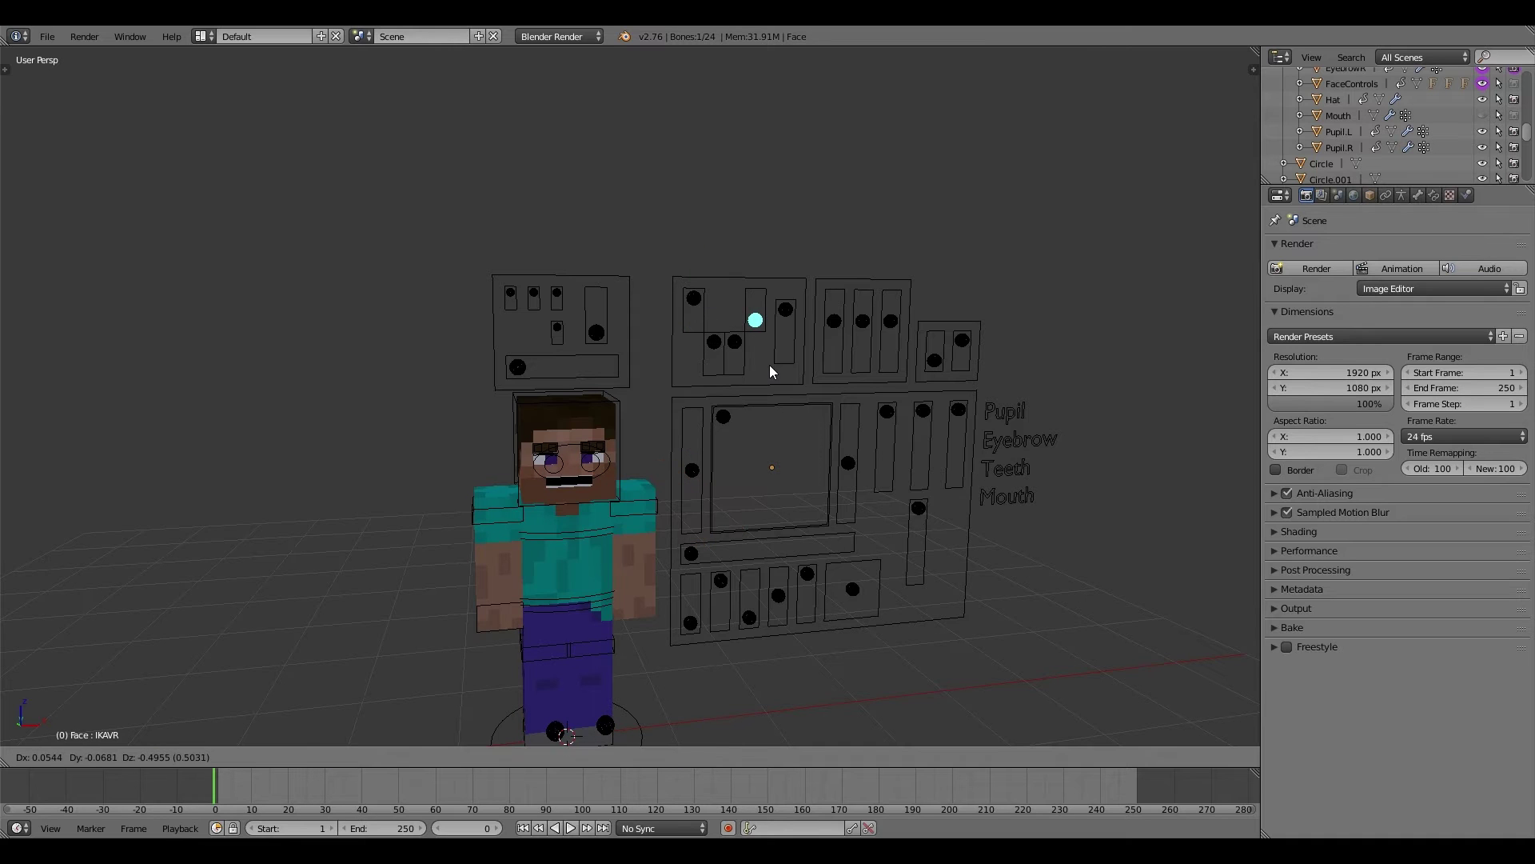
{"action": "left_click", "coordinate": [765, 372]}
Step: Lower the FK_show slider along its Y axis to the end of its track
{"action": "right_click", "coordinate": [786, 310]}
{"action": "key", "text": "g"}
{"action": "key", "text": "y"}
{"action": "left_click", "coordinate": [789, 424]}
Step: Rotate the left arm's L_Bottom bone, and swing the left upper arm outward from the body
{"action": "right_click", "coordinate": [635, 576]}
{"action": "key", "text": "r"}
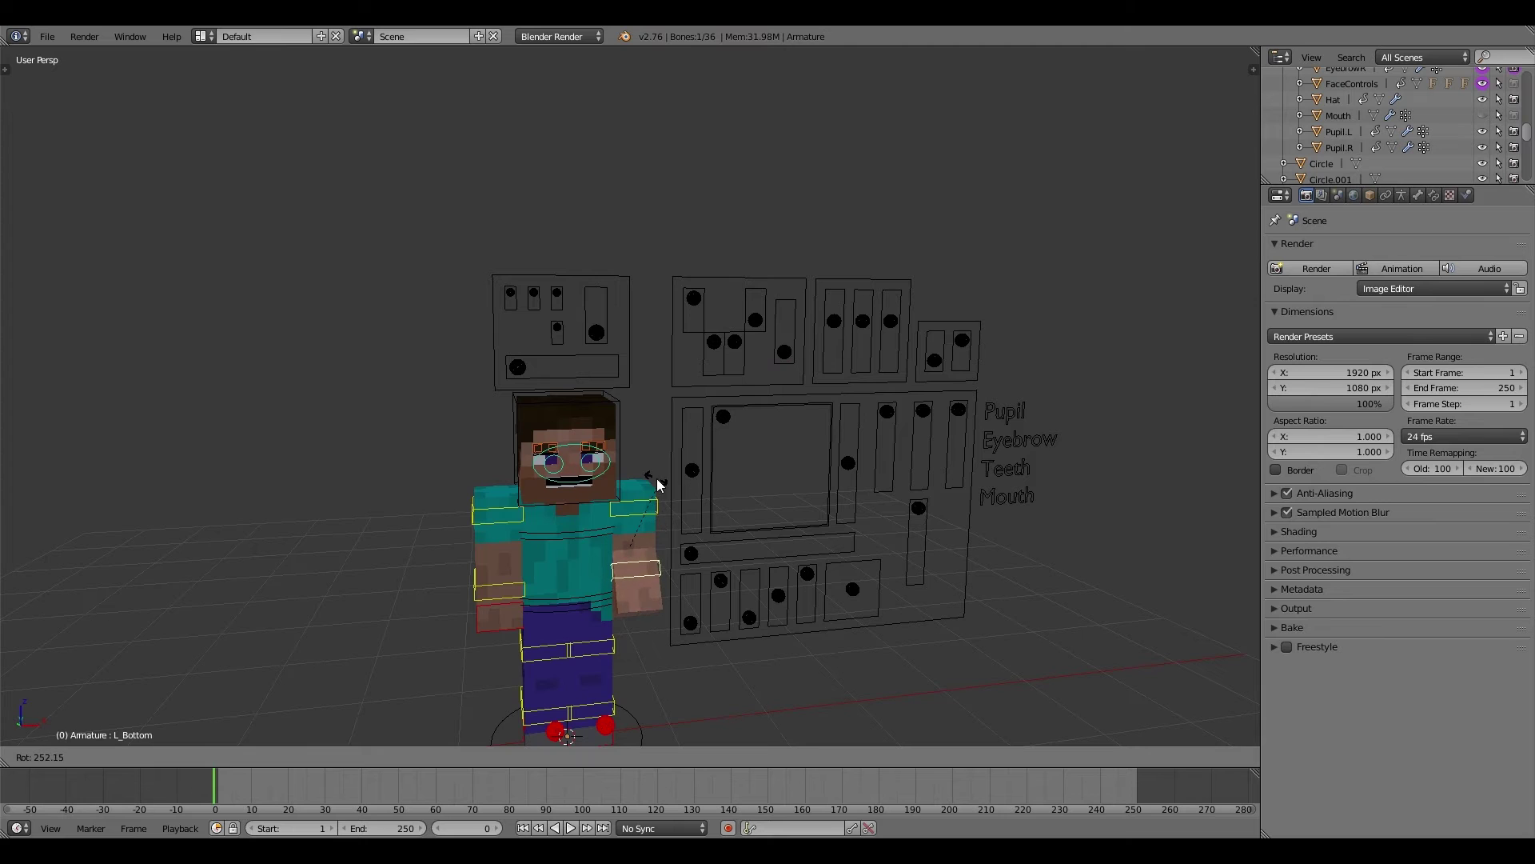
{"action": "left_click", "coordinate": [658, 483]}
{"action": "right_click", "coordinate": [657, 506]}
{"action": "key", "text": "g"}
{"action": "key", "text": "r"}
{"action": "left_click", "coordinate": [716, 546]}
Step: Try raising the FK_show slider in the IK panel
{"action": "right_click", "coordinate": [784, 320]}
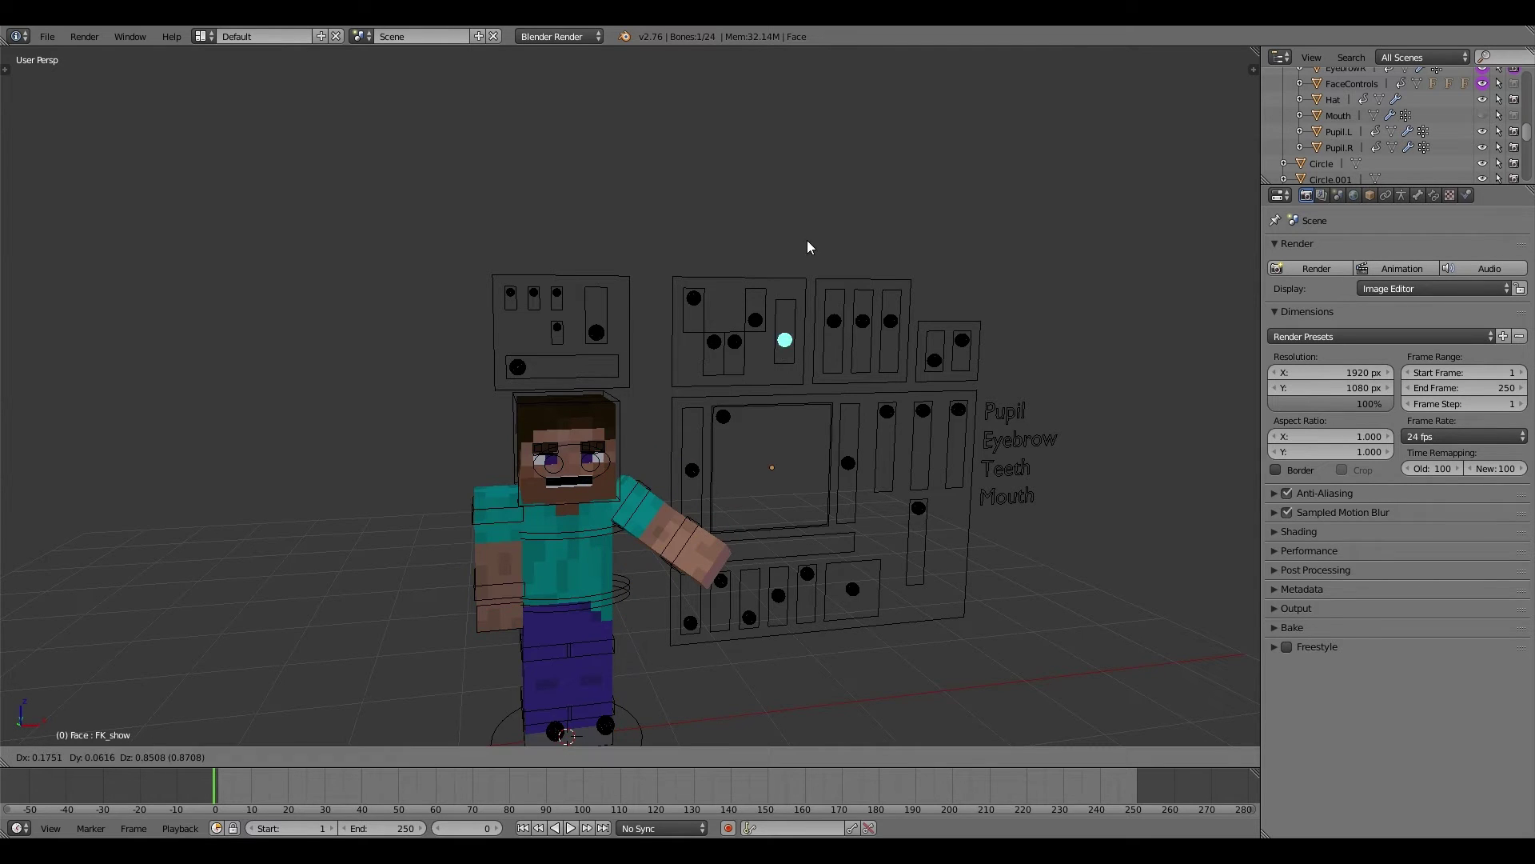
{"action": "key", "text": "g"}
{"action": "left_click", "coordinate": [757, 320]}
Step: Raise the IKAVR slider to the end of its track, and reset all face control sliders to their rest positions
{"action": "right_click", "coordinate": [755, 320]}
{"action": "key", "text": "g"}
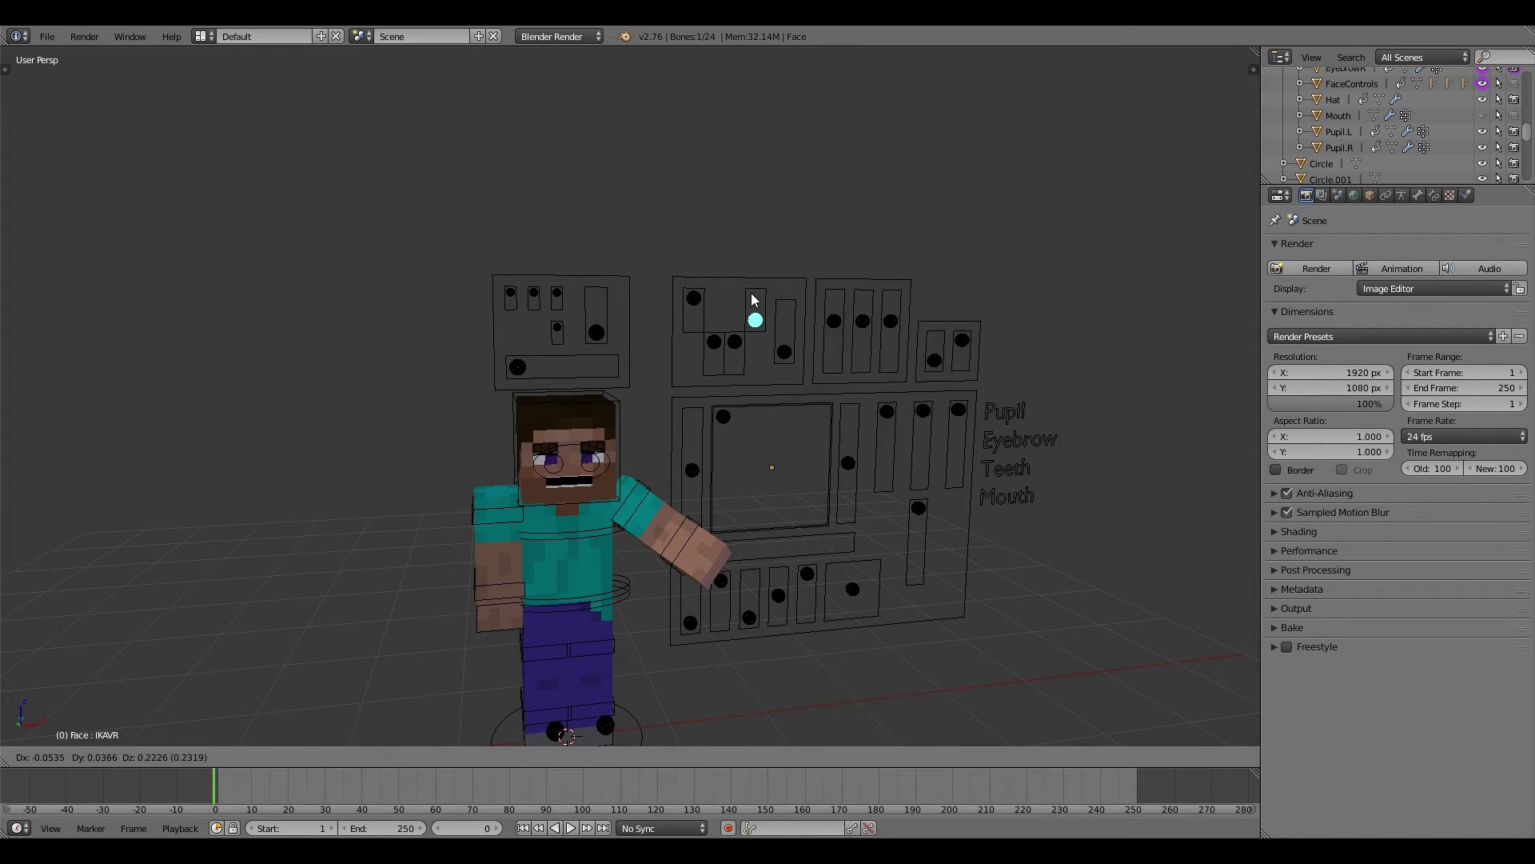
{"action": "left_click", "coordinate": [752, 299]}
{"action": "key", "text": "a"}
{"action": "key", "text": "a"}
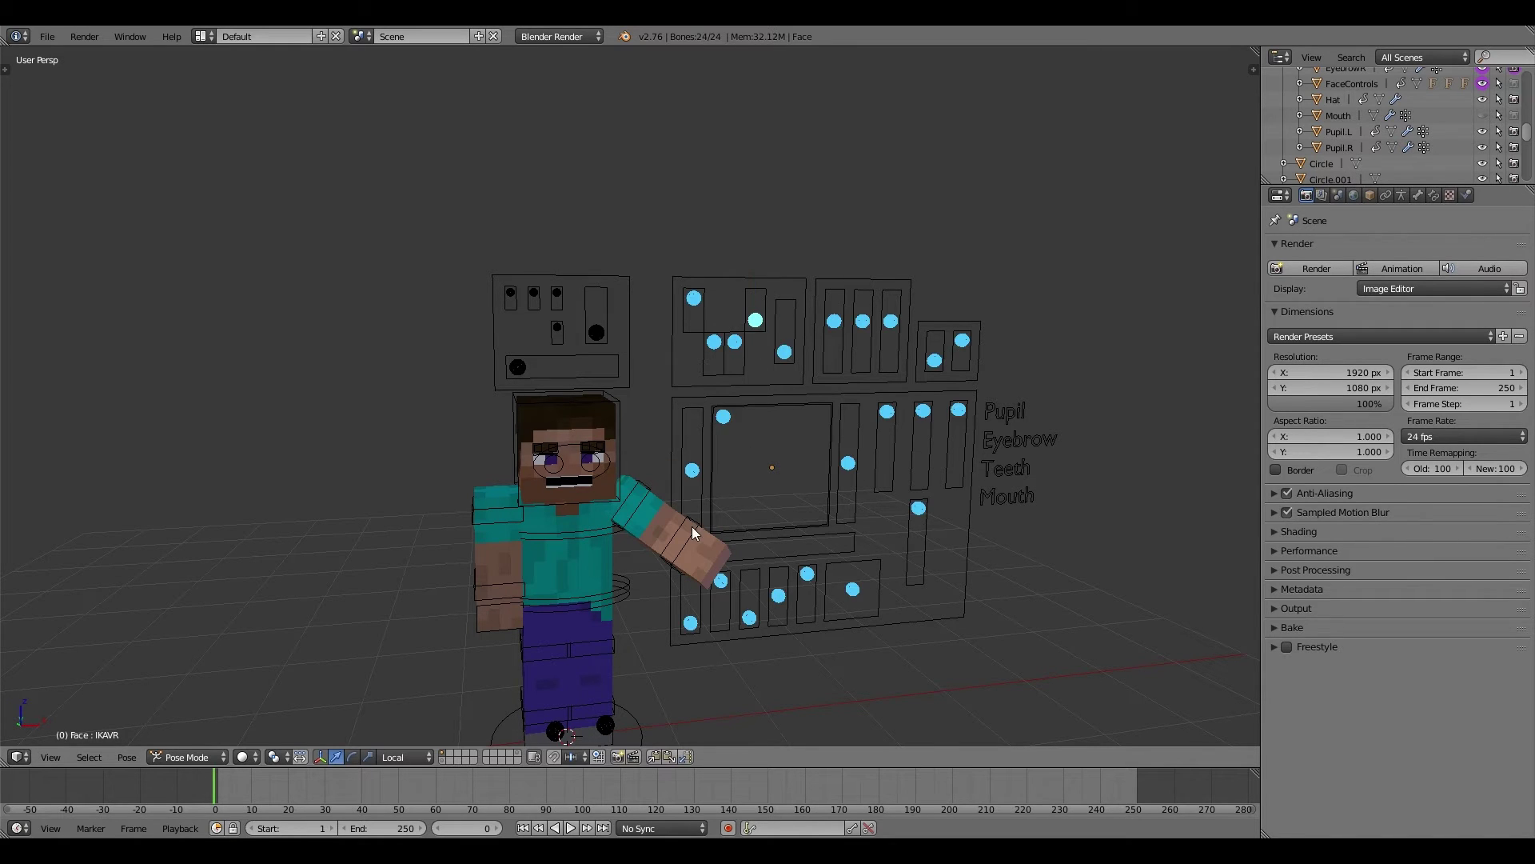
Step: Reset the rotation and location of all the body armature's bones to the rest pose
{"action": "right_click", "coordinate": [692, 529]}
{"action": "key", "text": "a"}
{"action": "key", "text": "a"}
{"action": "key", "text": "alt+r"}
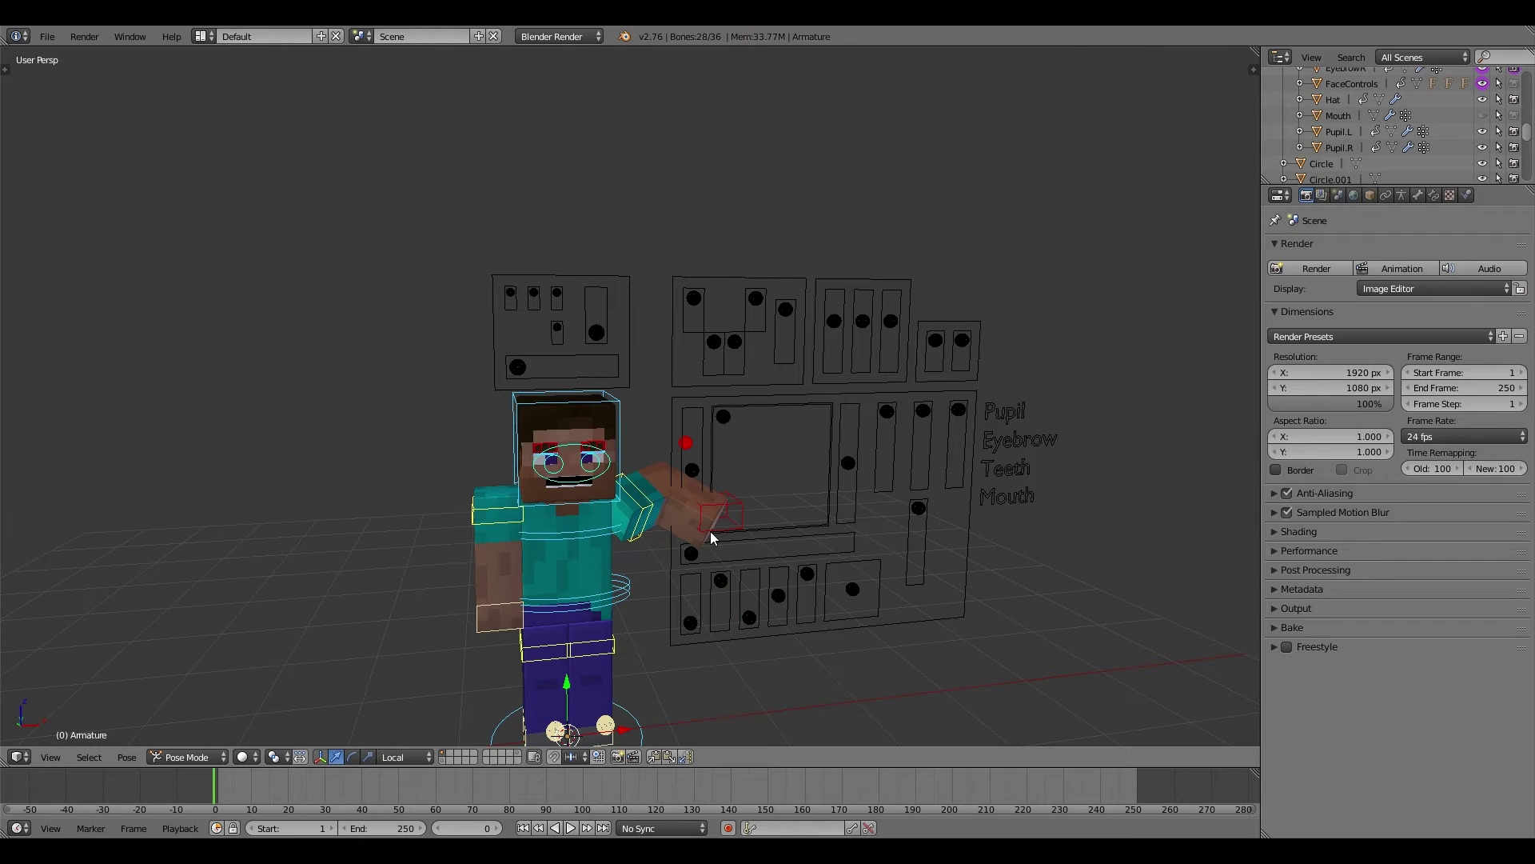
{"action": "right_click", "coordinate": [738, 504]}
{"action": "key", "text": "a"}
{"action": "key", "text": "a"}
{"action": "key", "text": "alt+g"}
Step: Try moving the left hand's IK.L control to bend the left arm
{"action": "scroll", "coordinate": [593, 637], "scroll_direction": "up", "scroll_amount": 5}
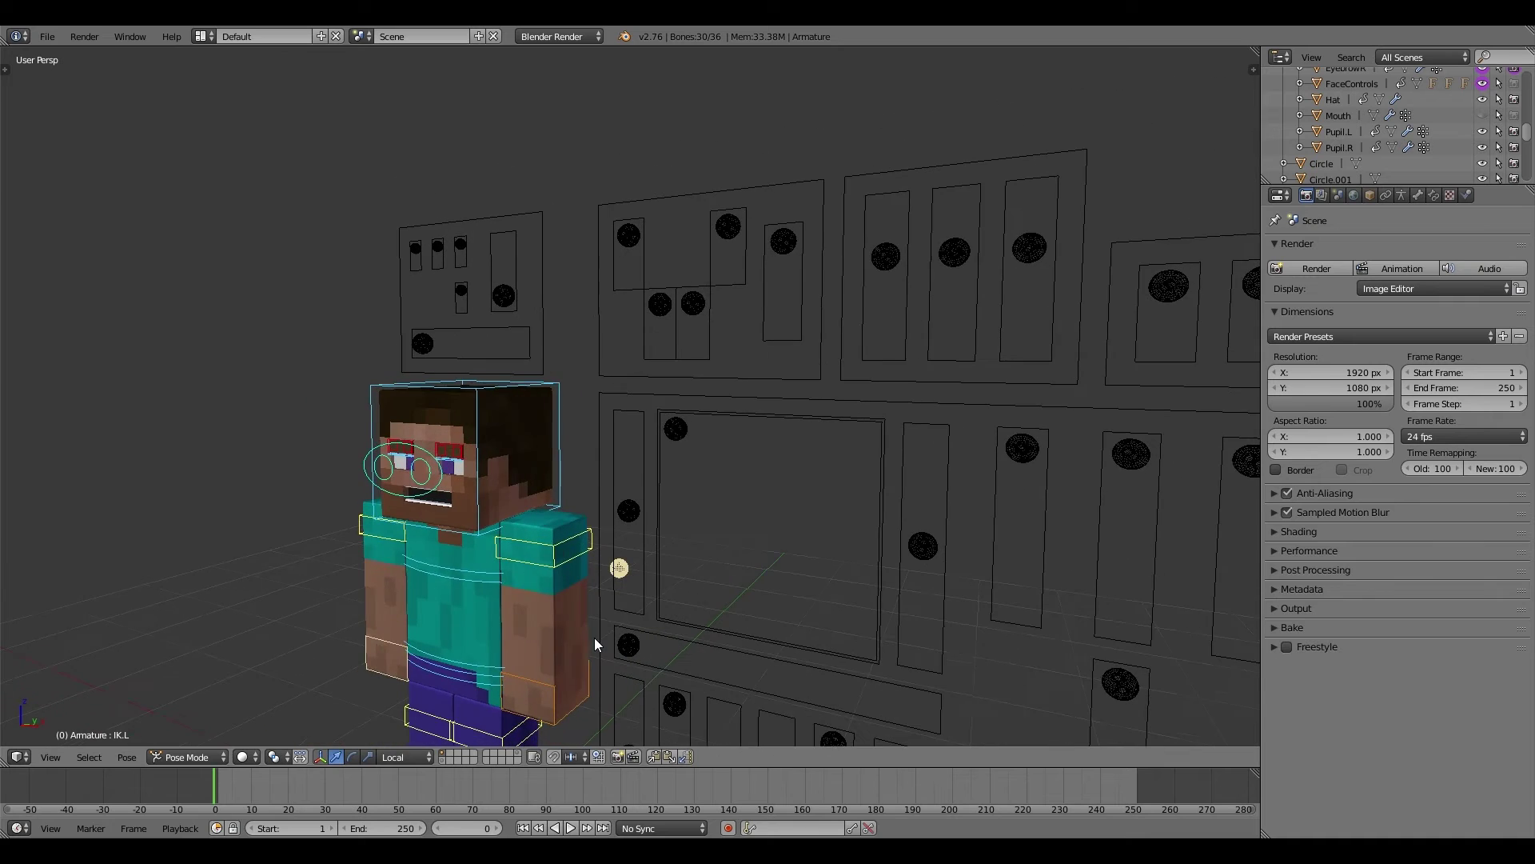
{"action": "right_click", "coordinate": [594, 636]}
{"action": "middle_click_drag", "start_coordinate": [588, 646], "coordinate": [547, 669]}
{"action": "middle_click_drag", "start_coordinate": [657, 601], "coordinate": [697, 602]}
{"action": "scroll", "coordinate": [697, 602], "scroll_direction": "up", "scroll_amount": 2}
Step: Try moving the left arm's Pole.L control to both sides of the body to redirect the elbow
{"action": "right_click", "coordinate": [705, 634]}
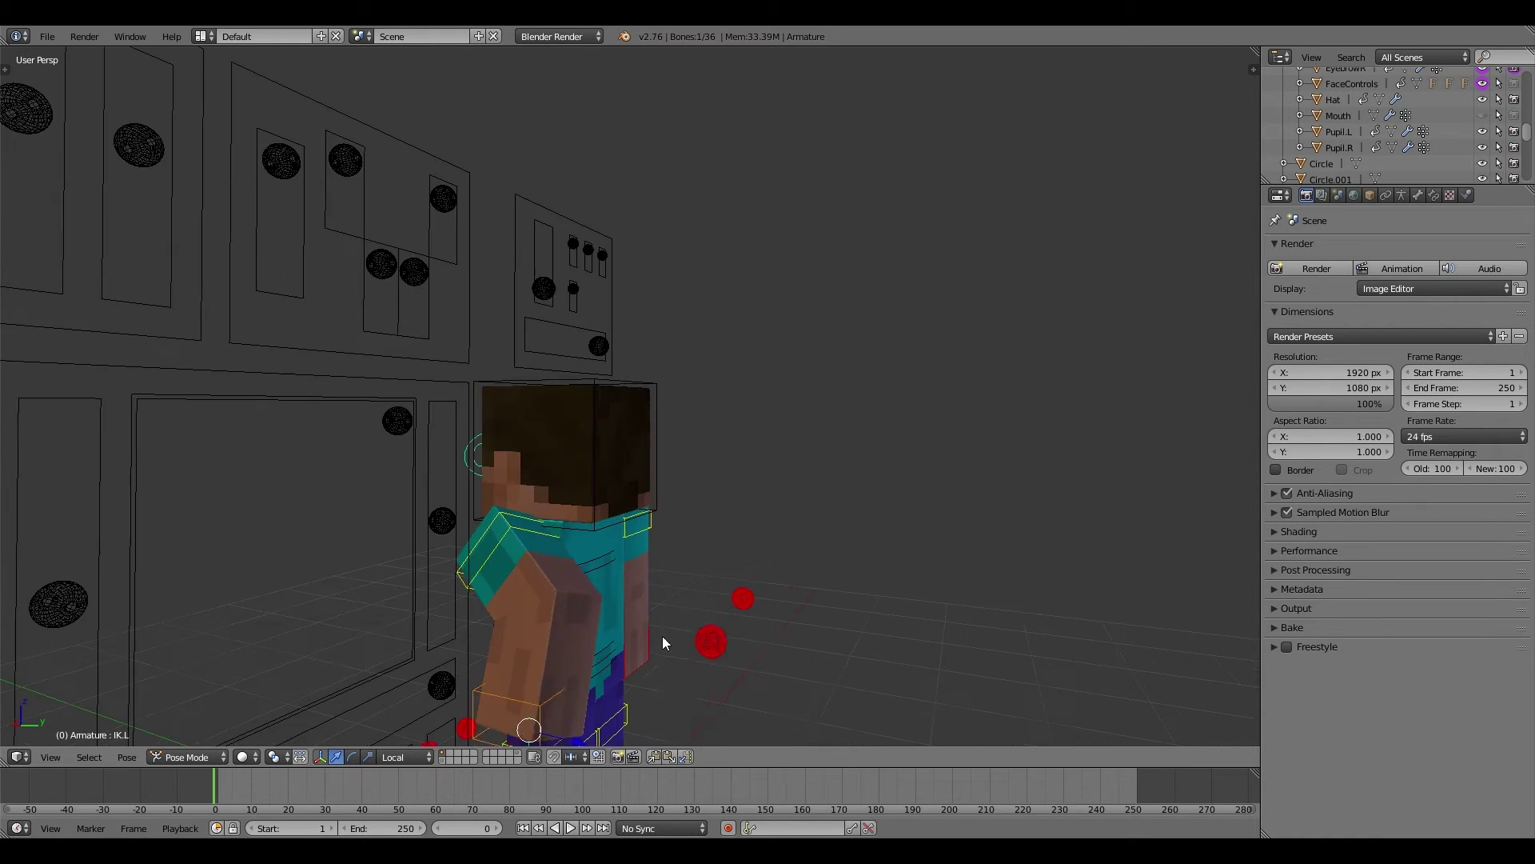
{"action": "key", "text": "g"}
{"action": "left_click", "coordinate": [343, 560]}
{"action": "middle_click_drag", "start_coordinate": [343, 560], "coordinate": [584, 547]}
{"action": "scroll", "coordinate": [584, 539], "scroll_direction": "down", "scroll_amount": 3}
{"action": "key", "text": "g"}
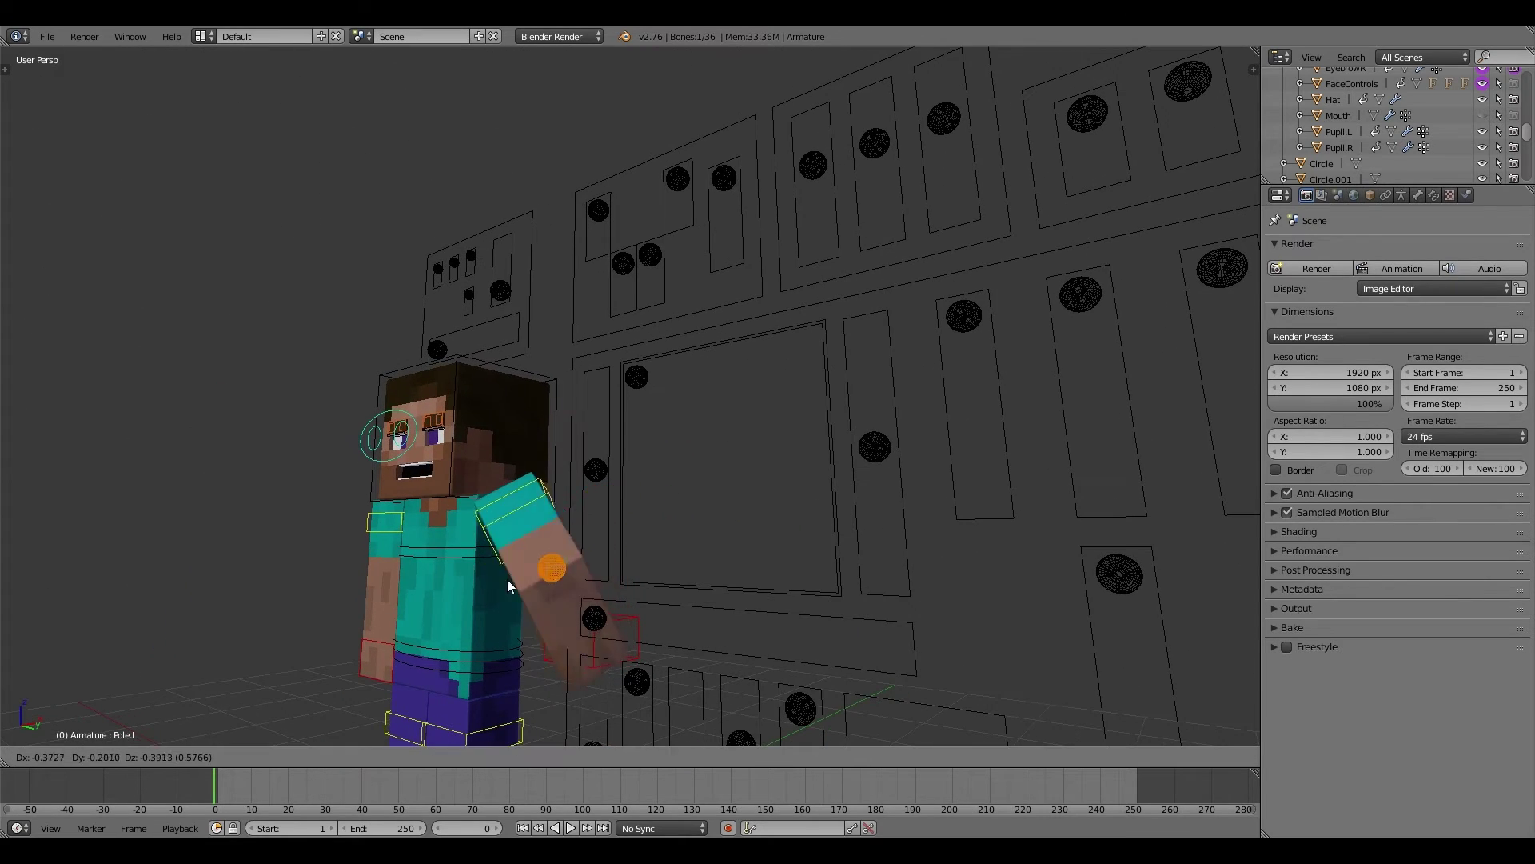
{"action": "left_click", "coordinate": [435, 607]}
Step: Clear the location of all armature bones to return the left arm to rest
{"action": "scroll", "coordinate": [526, 587], "scroll_direction": "up", "scroll_amount": 2}
{"action": "middle_click_drag", "start_coordinate": [435, 608], "coordinate": [669, 687]}
{"action": "key", "text": "a"}
{"action": "key", "text": "a"}
{"action": "key", "text": "alt+g"}
Step: Try moving the Leg_Pole.L control sideways, and reset the armature to its rest pose
{"action": "scroll", "coordinate": [550, 599], "scroll_direction": "down", "scroll_amount": 3}
{"action": "right_click", "coordinate": [624, 617]}
{"action": "key", "text": "g"}
{"action": "left_click", "coordinate": [690, 626]}
{"action": "key", "text": "a"}
{"action": "key", "text": "a"}
{"action": "scroll", "coordinate": [904, 500], "scroll_direction": "up", "scroll_amount": 1}
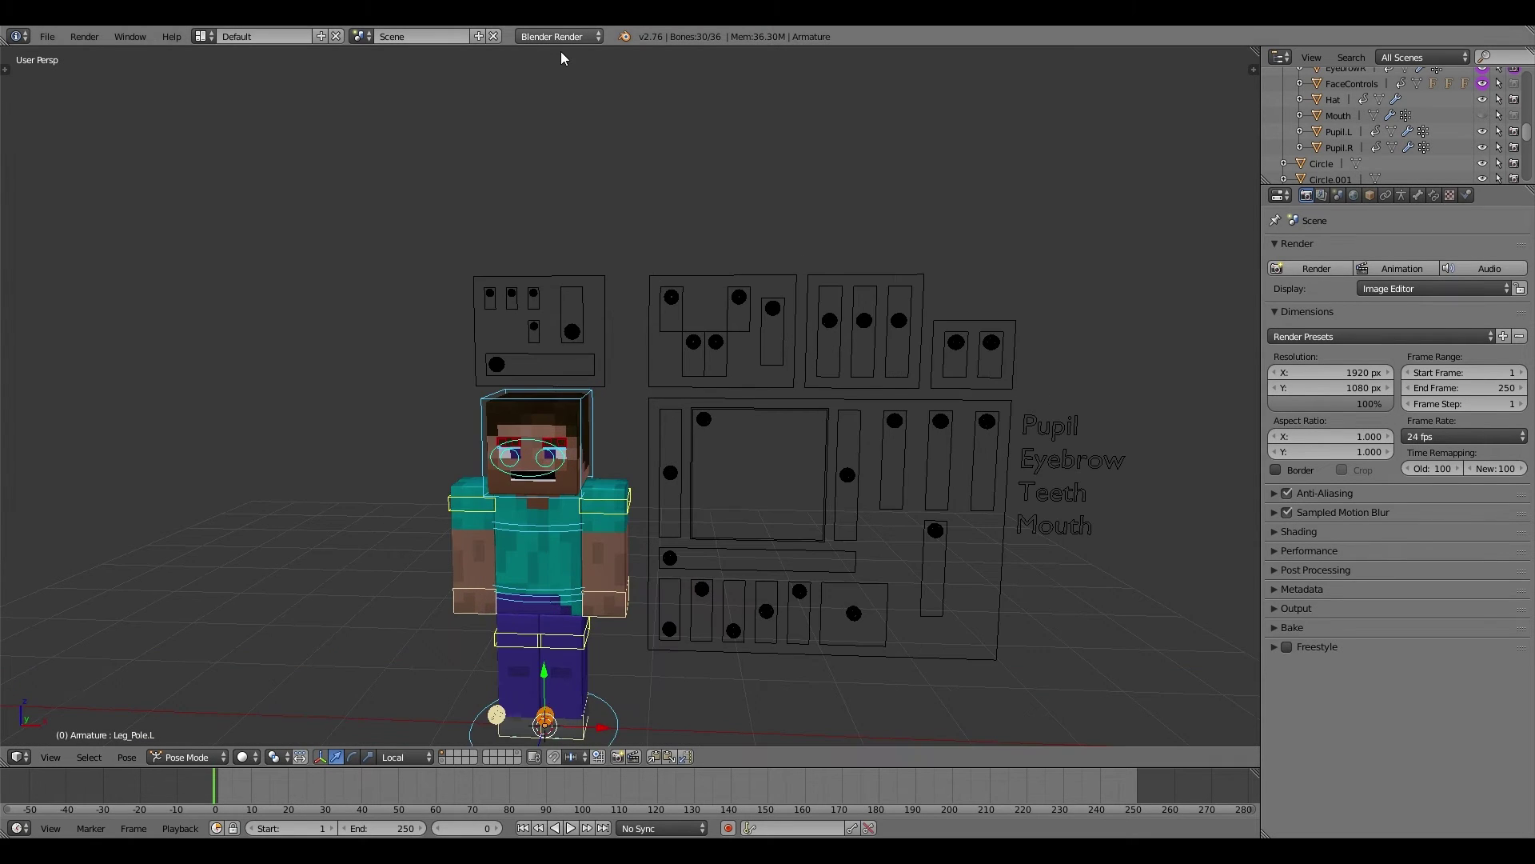
Step: Preview the character in rendered viewport shading, and set the render engine to Cycles Render
{"action": "key", "text": "shift+z"}
{"action": "middle_click_drag", "start_coordinate": [601, 545], "coordinate": [699, 491], "text": "shift"}
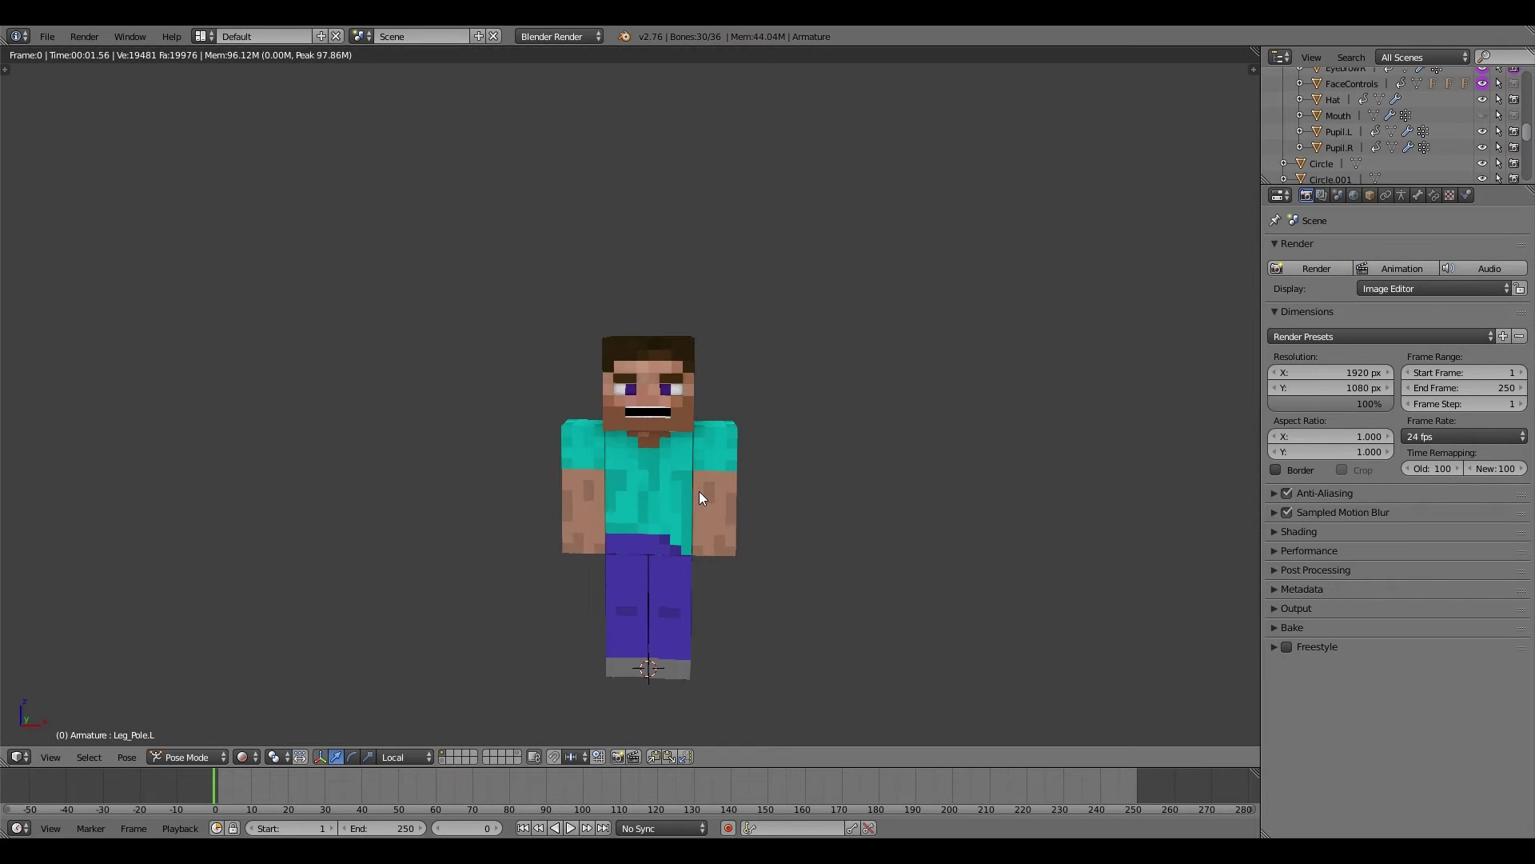
{"action": "scroll", "coordinate": [698, 492], "scroll_direction": "up", "scroll_amount": 1}
{"action": "left_click", "coordinate": [587, 36]}
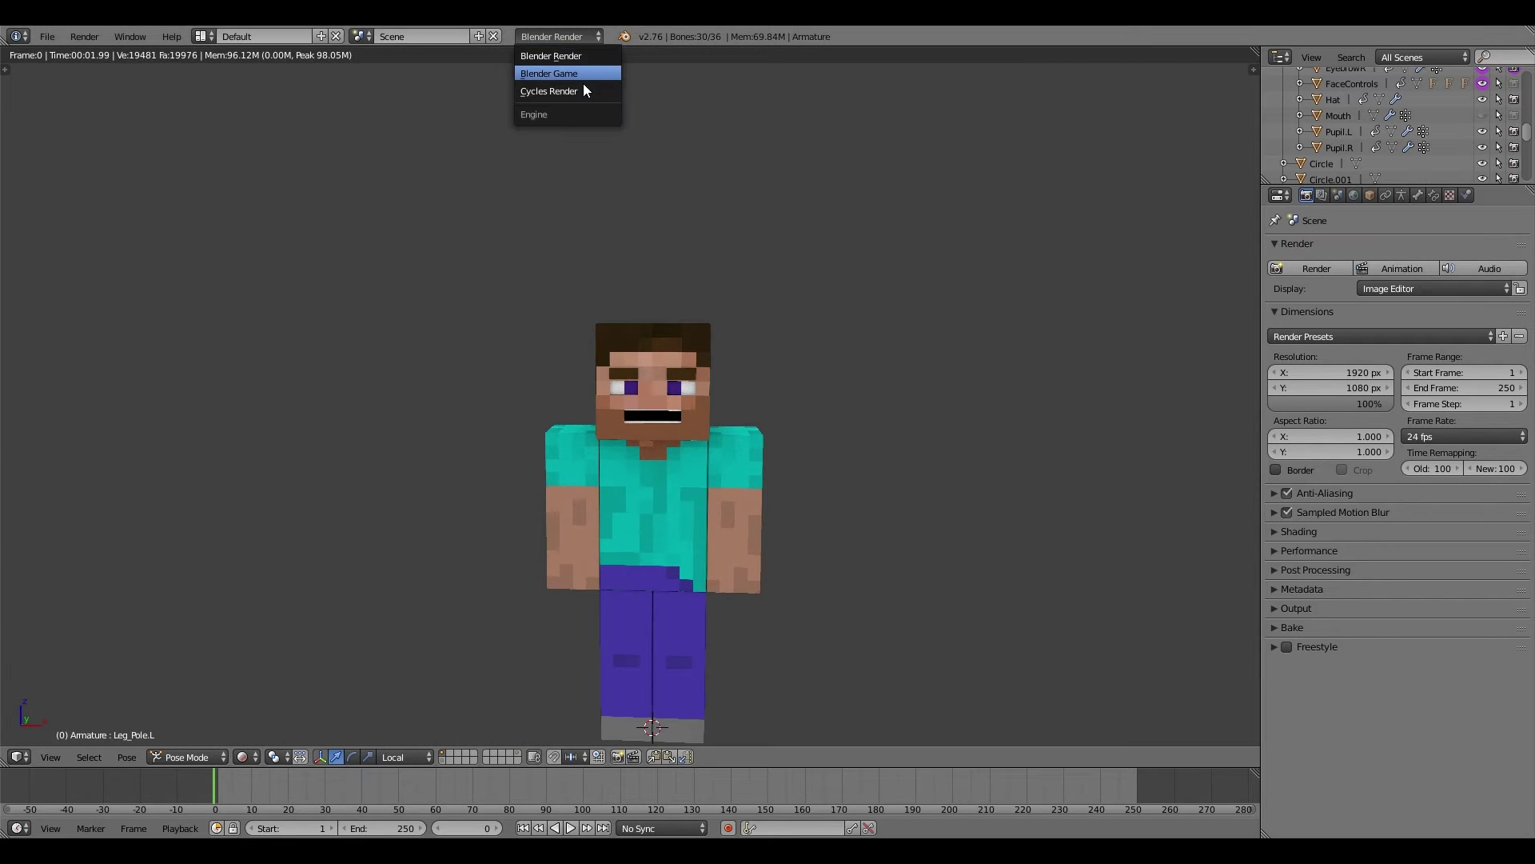
{"action": "left_click", "coordinate": [577, 89]}
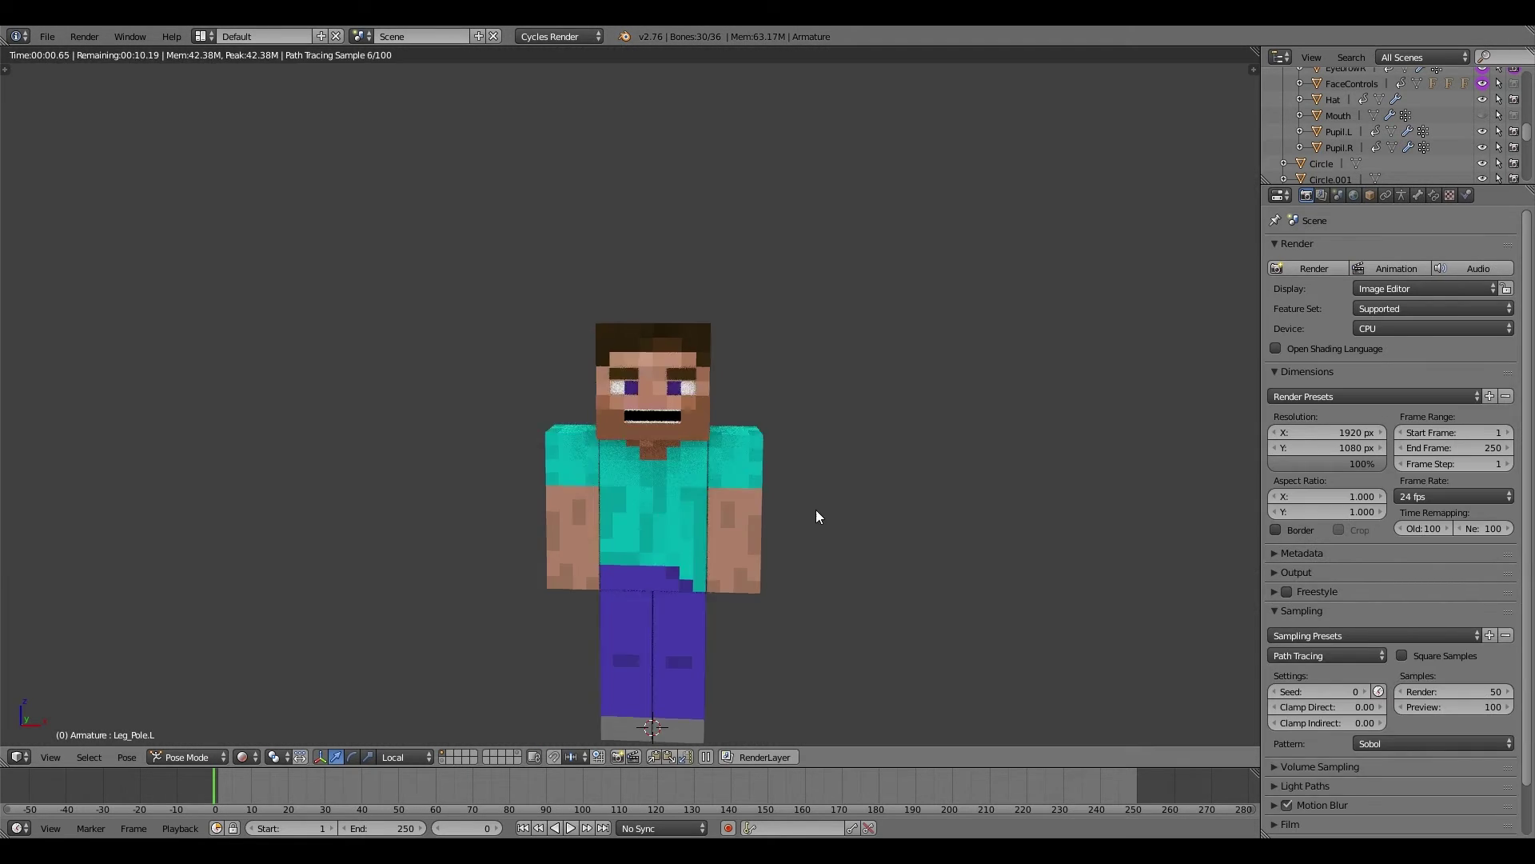
{"action": "scroll", "coordinate": [739, 499], "scroll_direction": "up", "scroll_amount": 5}
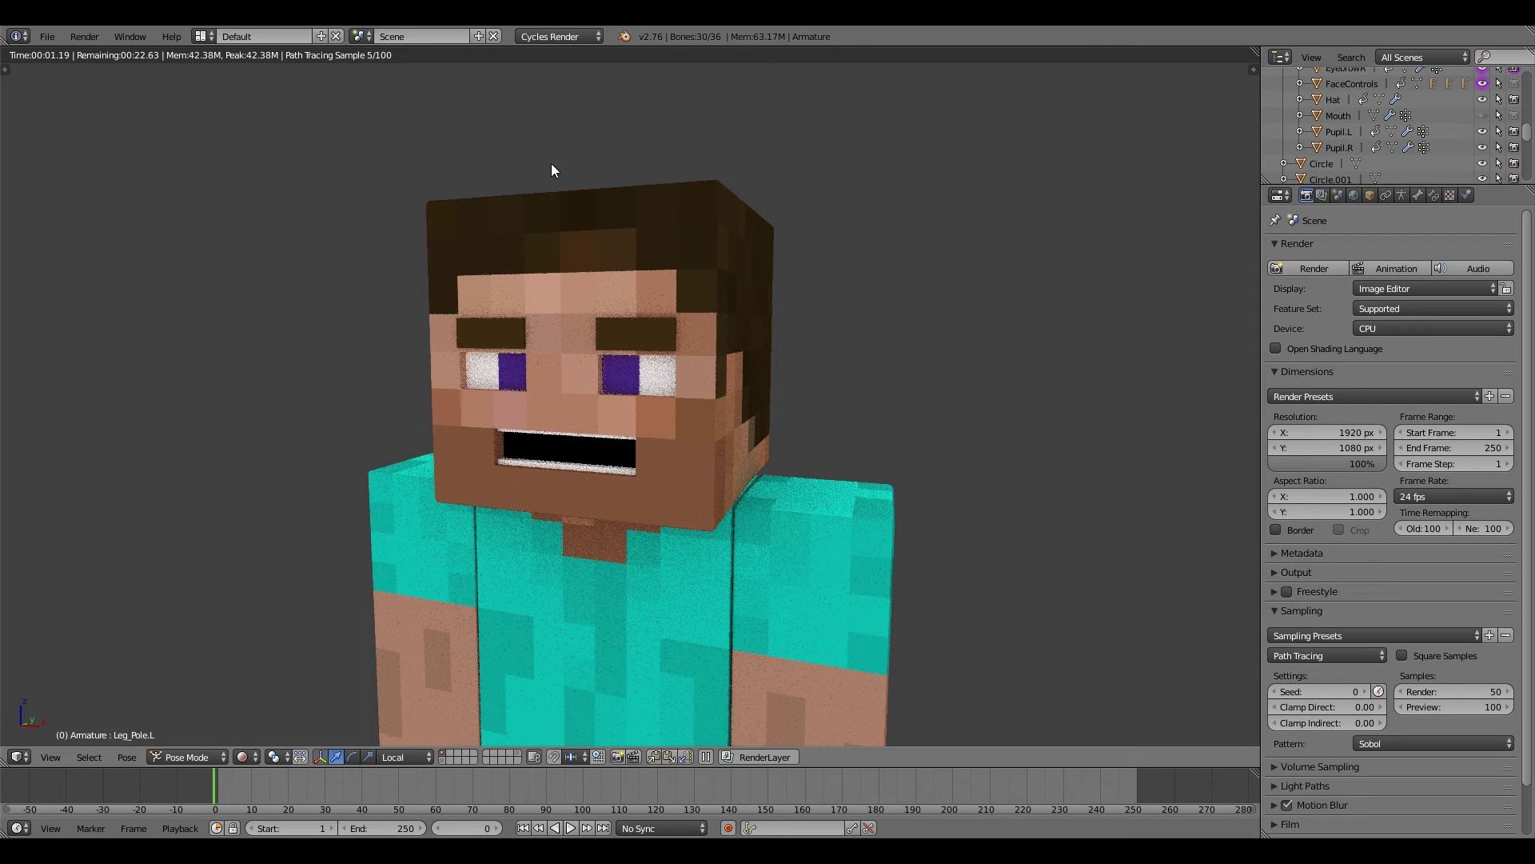
Step: Try the Blender Render and Blender Game engines on the rendered preview
{"action": "left_click", "coordinate": [557, 37]}
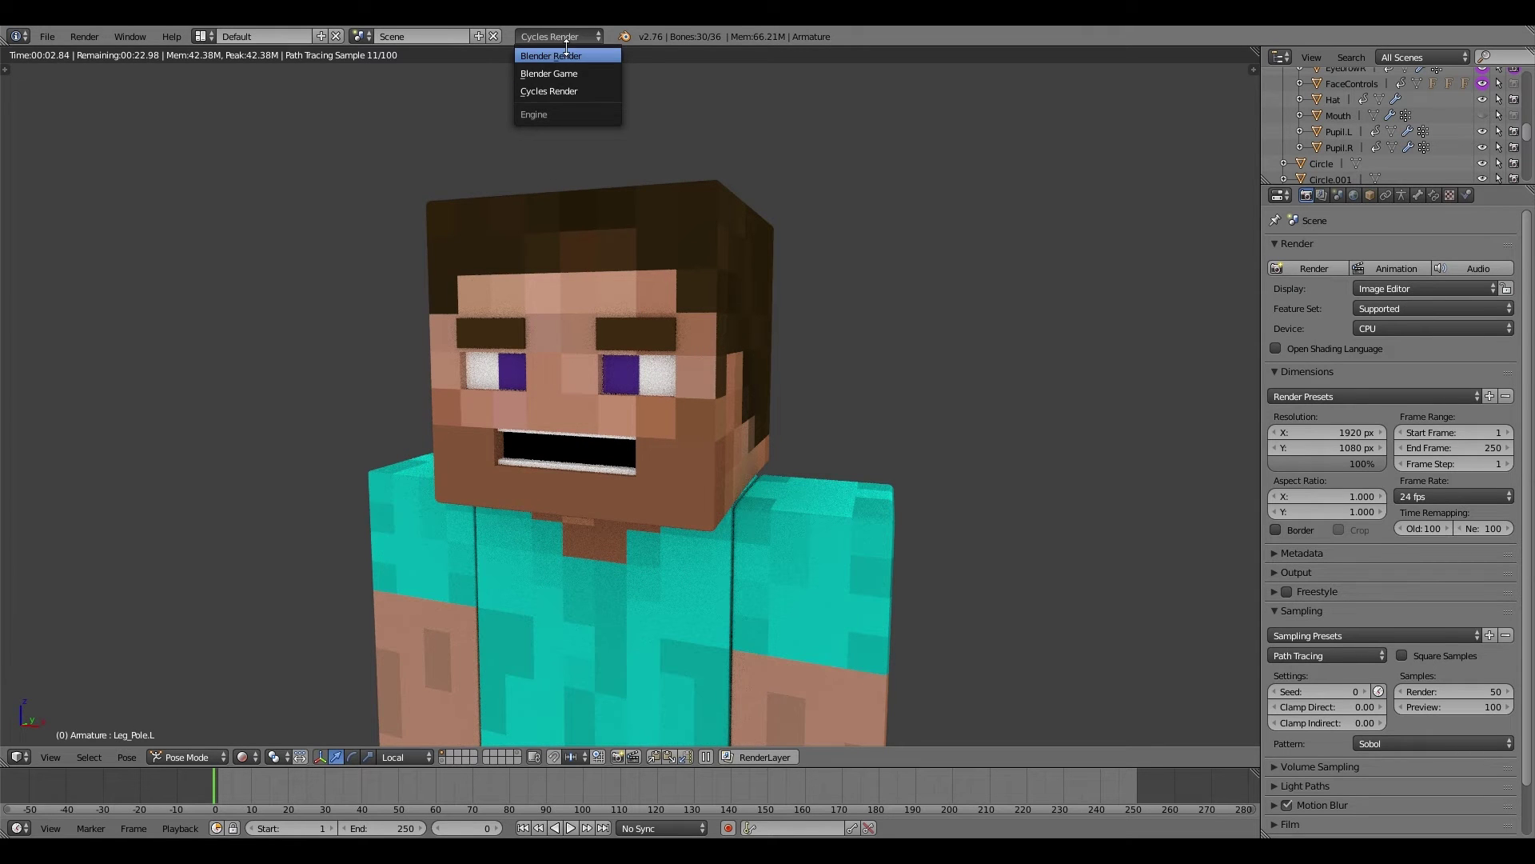
{"action": "left_click", "coordinate": [566, 53]}
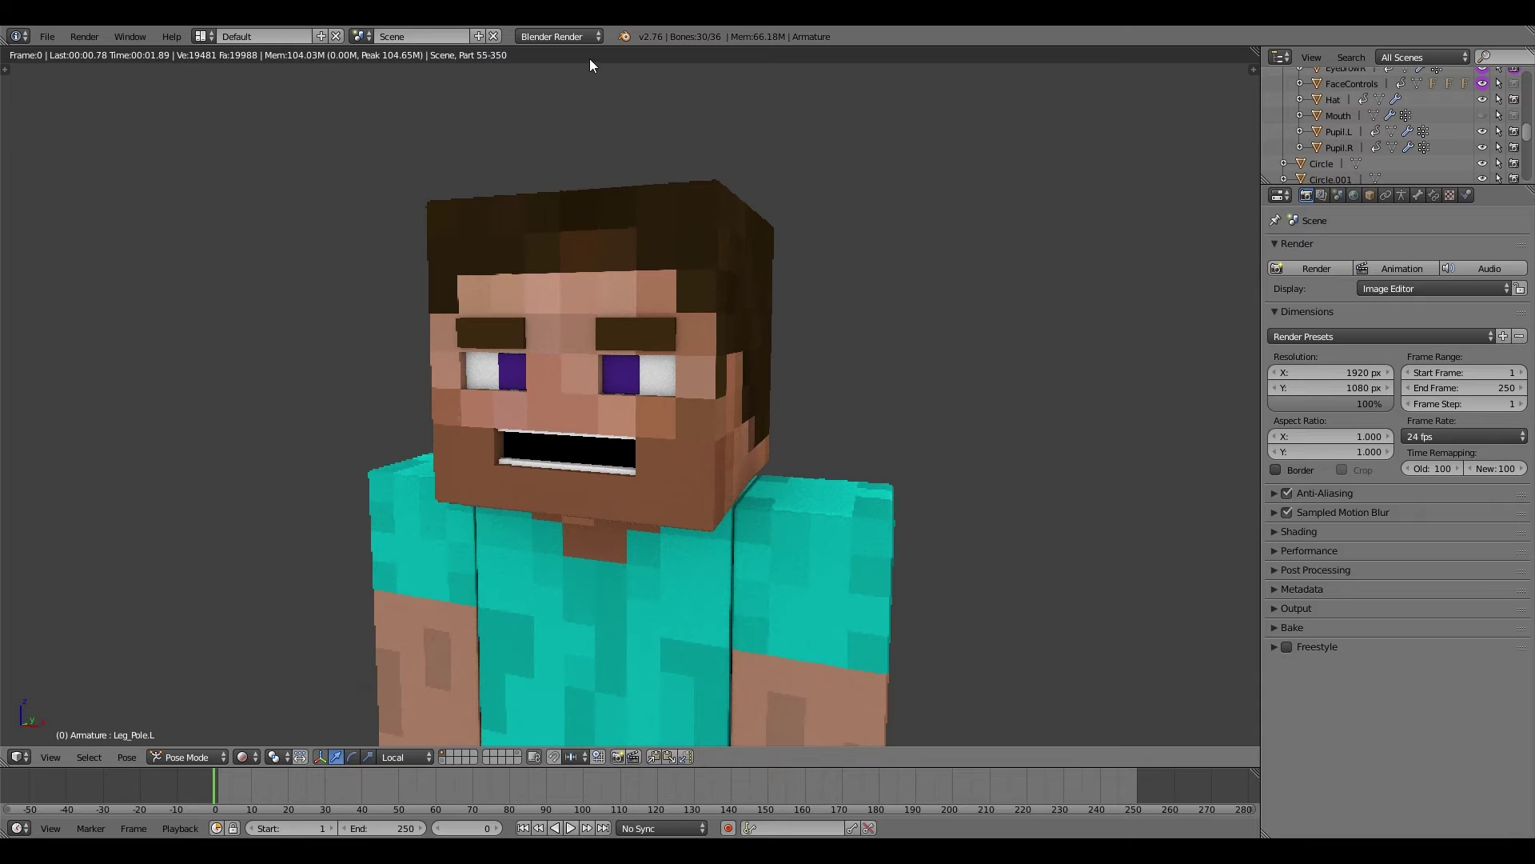
{"action": "left_click", "coordinate": [566, 35]}
{"action": "left_click", "coordinate": [564, 74]}
Step: Set the render engine to Cycles Render, and inspect the character's face up close from several angles
{"action": "left_click", "coordinate": [552, 40]}
{"action": "left_click", "coordinate": [554, 88]}
{"action": "scroll", "coordinate": [714, 469], "scroll_direction": "up", "scroll_amount": 5}
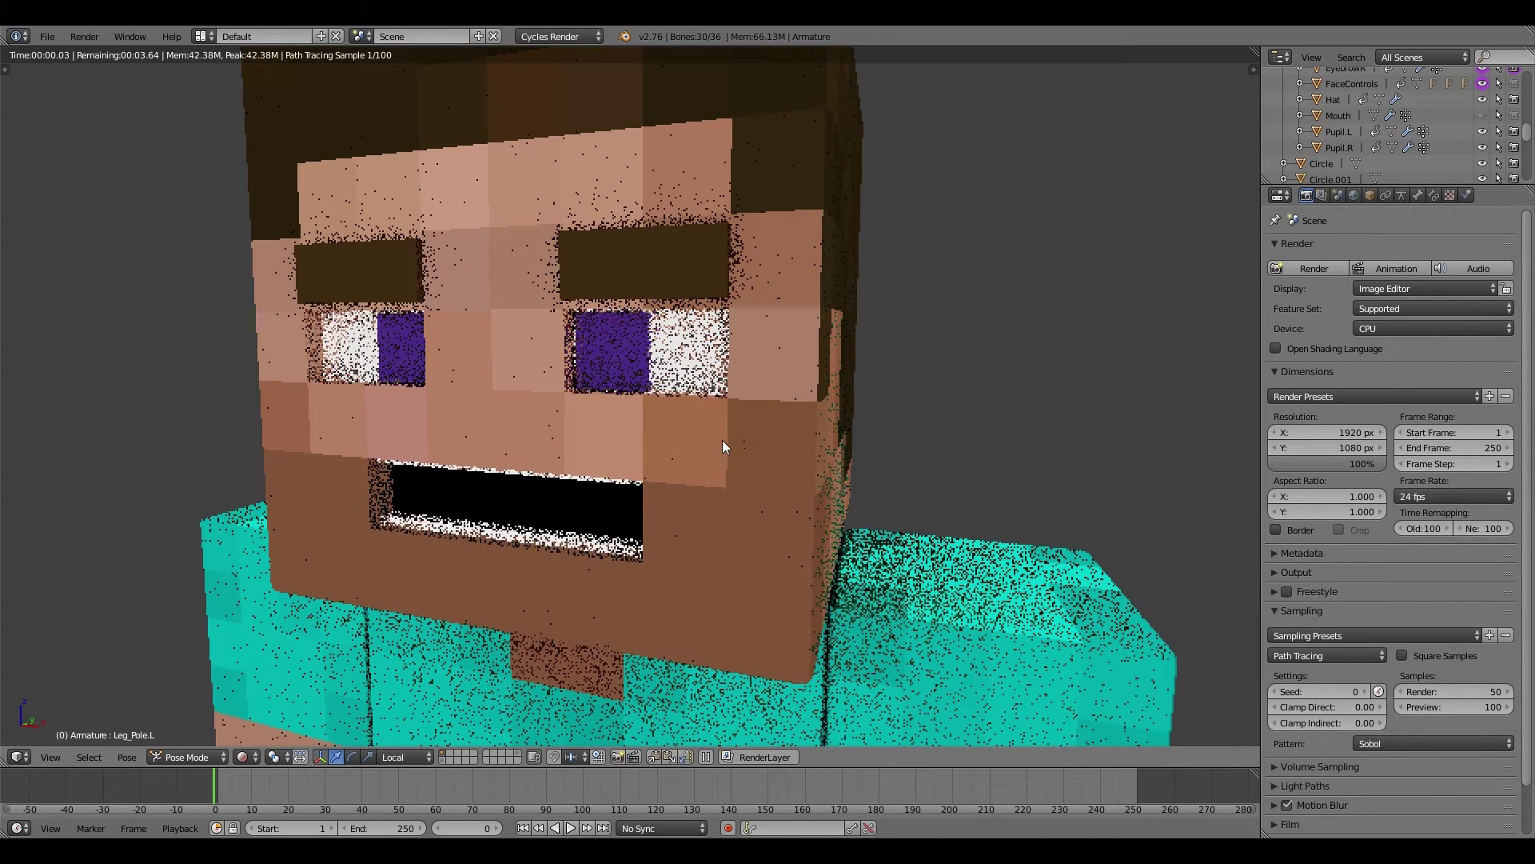
{"action": "middle_click_drag", "start_coordinate": [719, 336], "coordinate": [897, 385]}
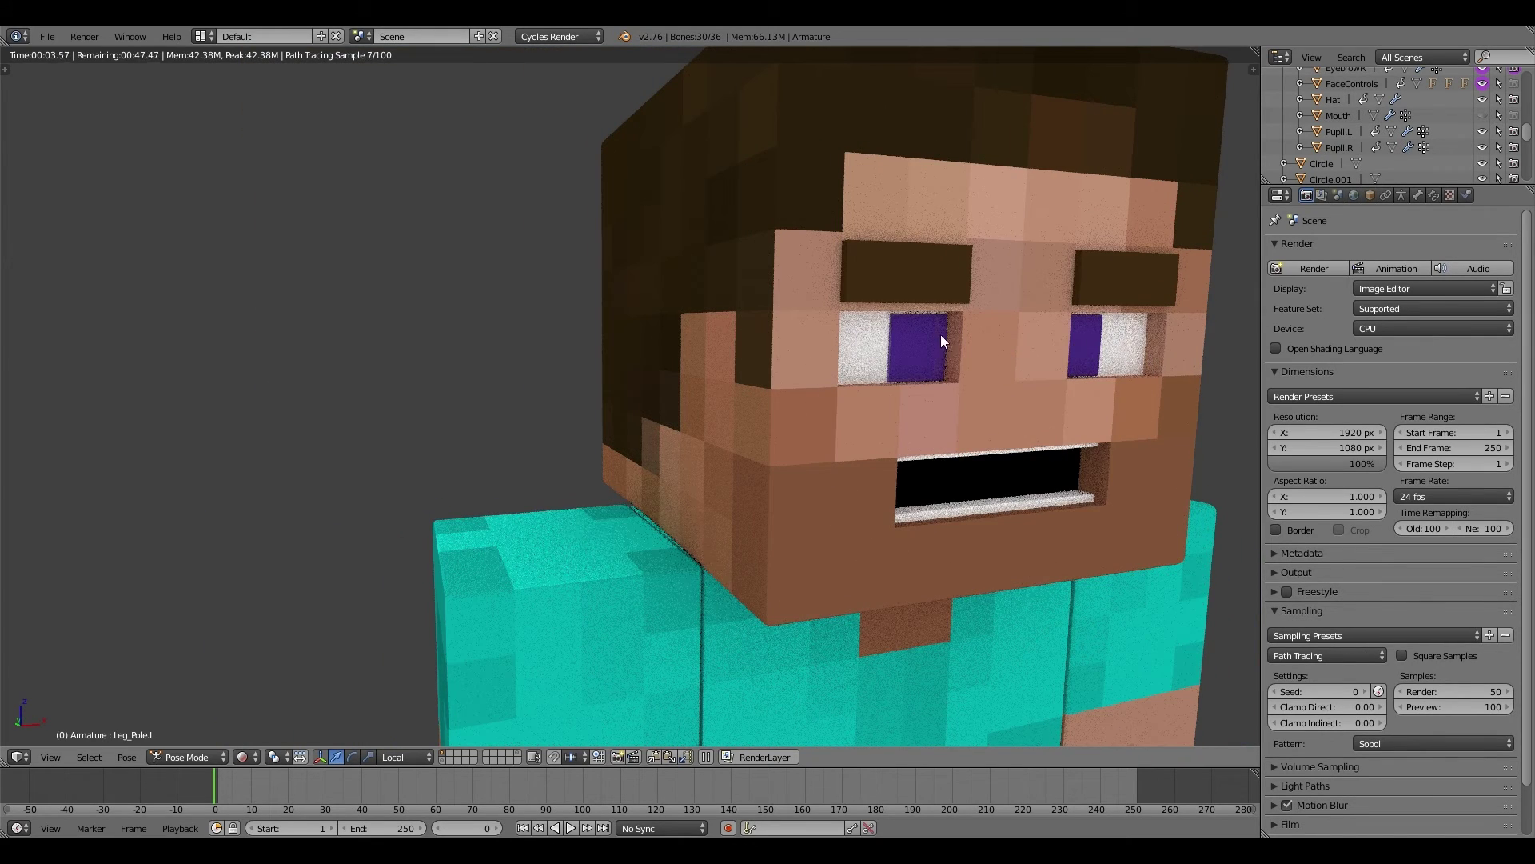
{"action": "middle_click_drag", "start_coordinate": [936, 481], "coordinate": [889, 484]}
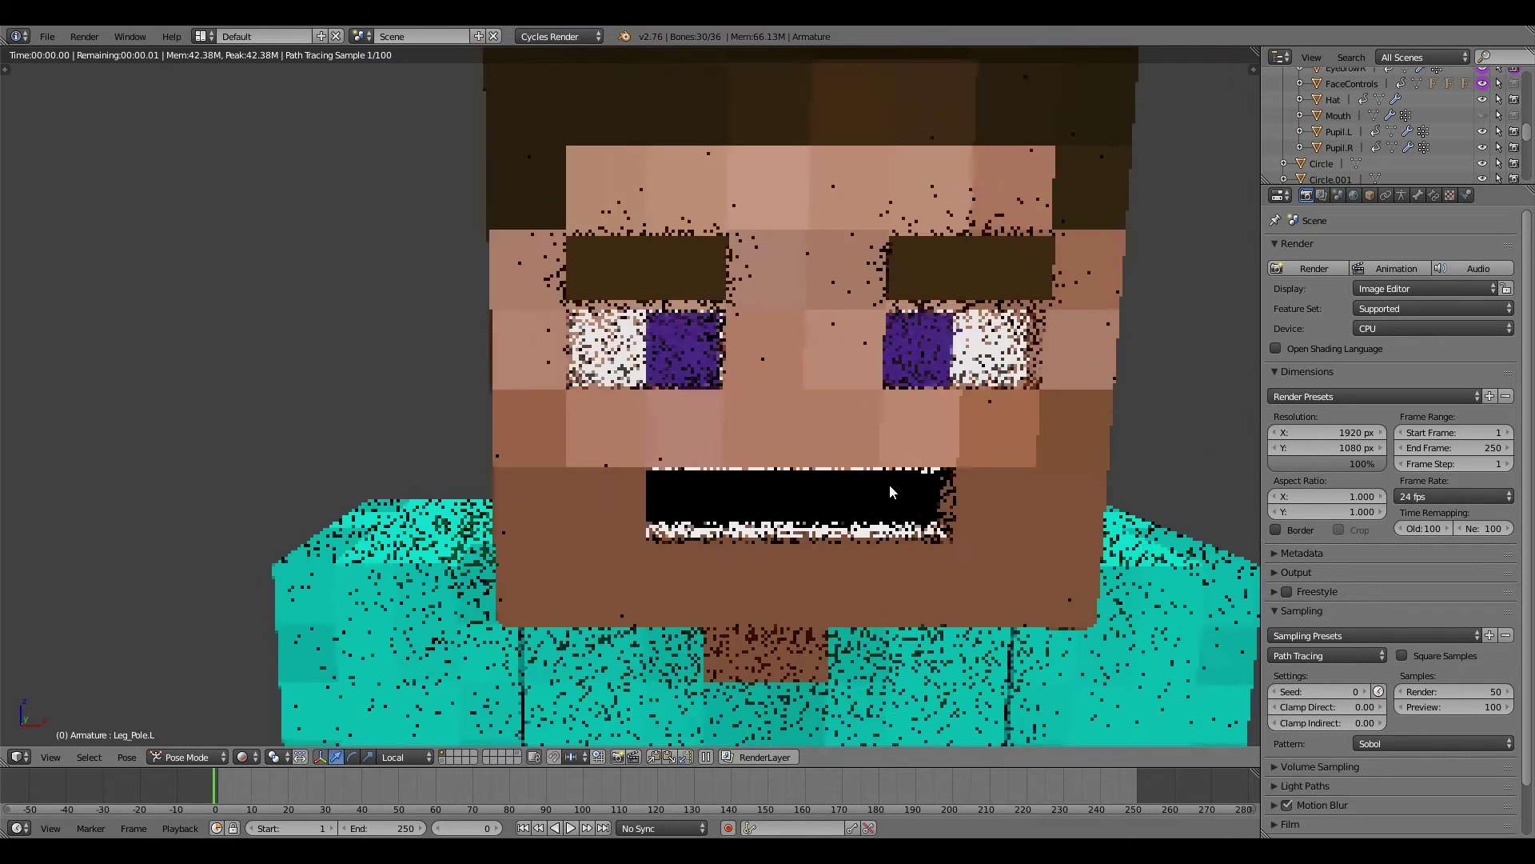
{"action": "scroll", "coordinate": [890, 488], "scroll_direction": "down", "scroll_amount": 4}
{"action": "scroll", "coordinate": [898, 525], "scroll_direction": "down", "scroll_amount": 3}
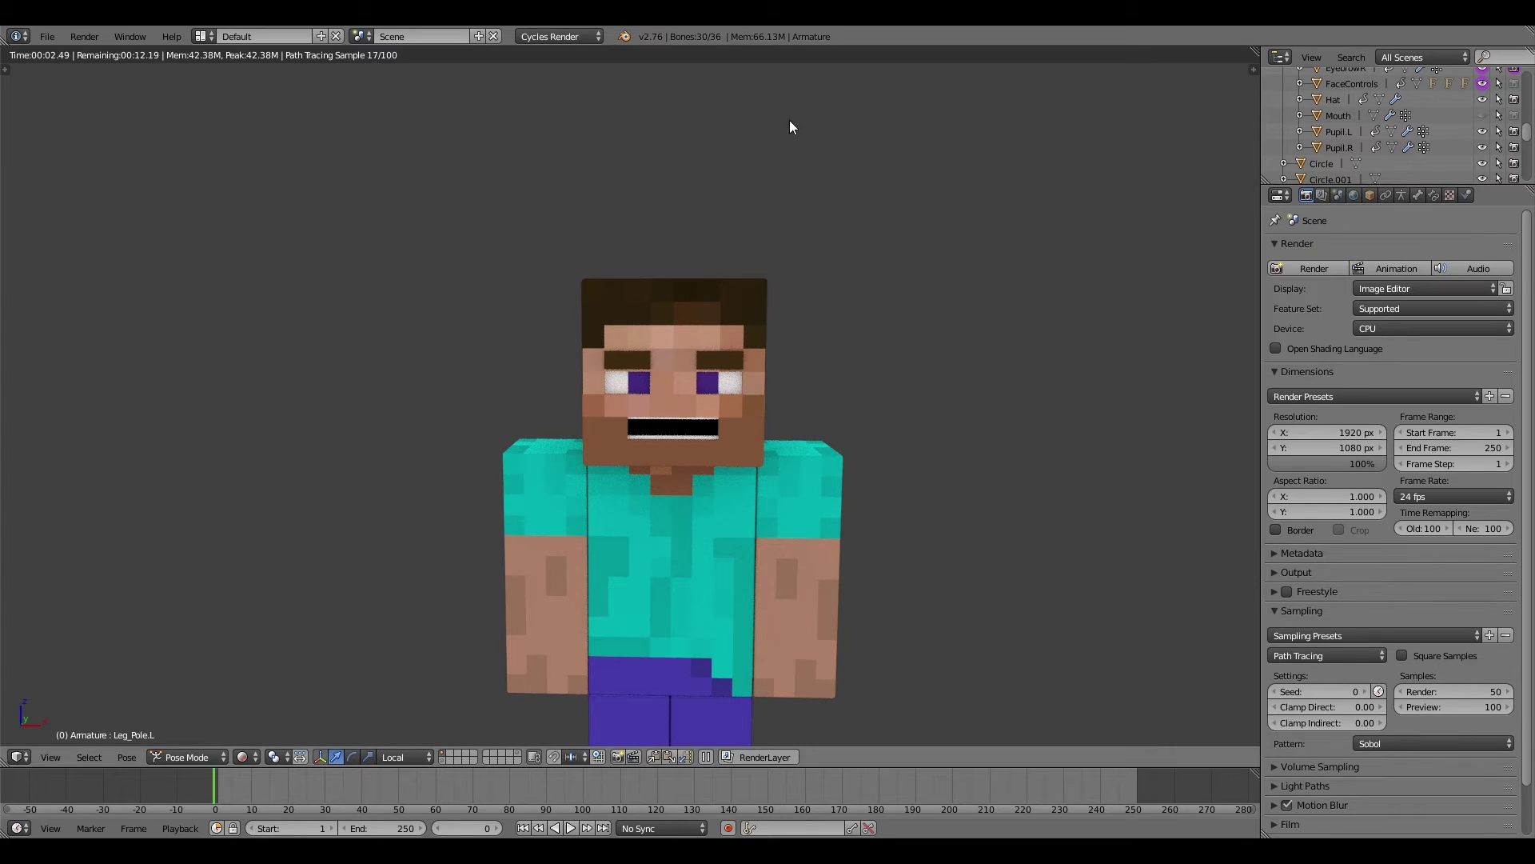
Step: Leave the rendered viewport preview, and set the render engine to Blender Render
{"action": "left_click", "coordinate": [562, 40]}
{"action": "scroll", "coordinate": [917, 514], "scroll_direction": "down", "scroll_amount": 1}
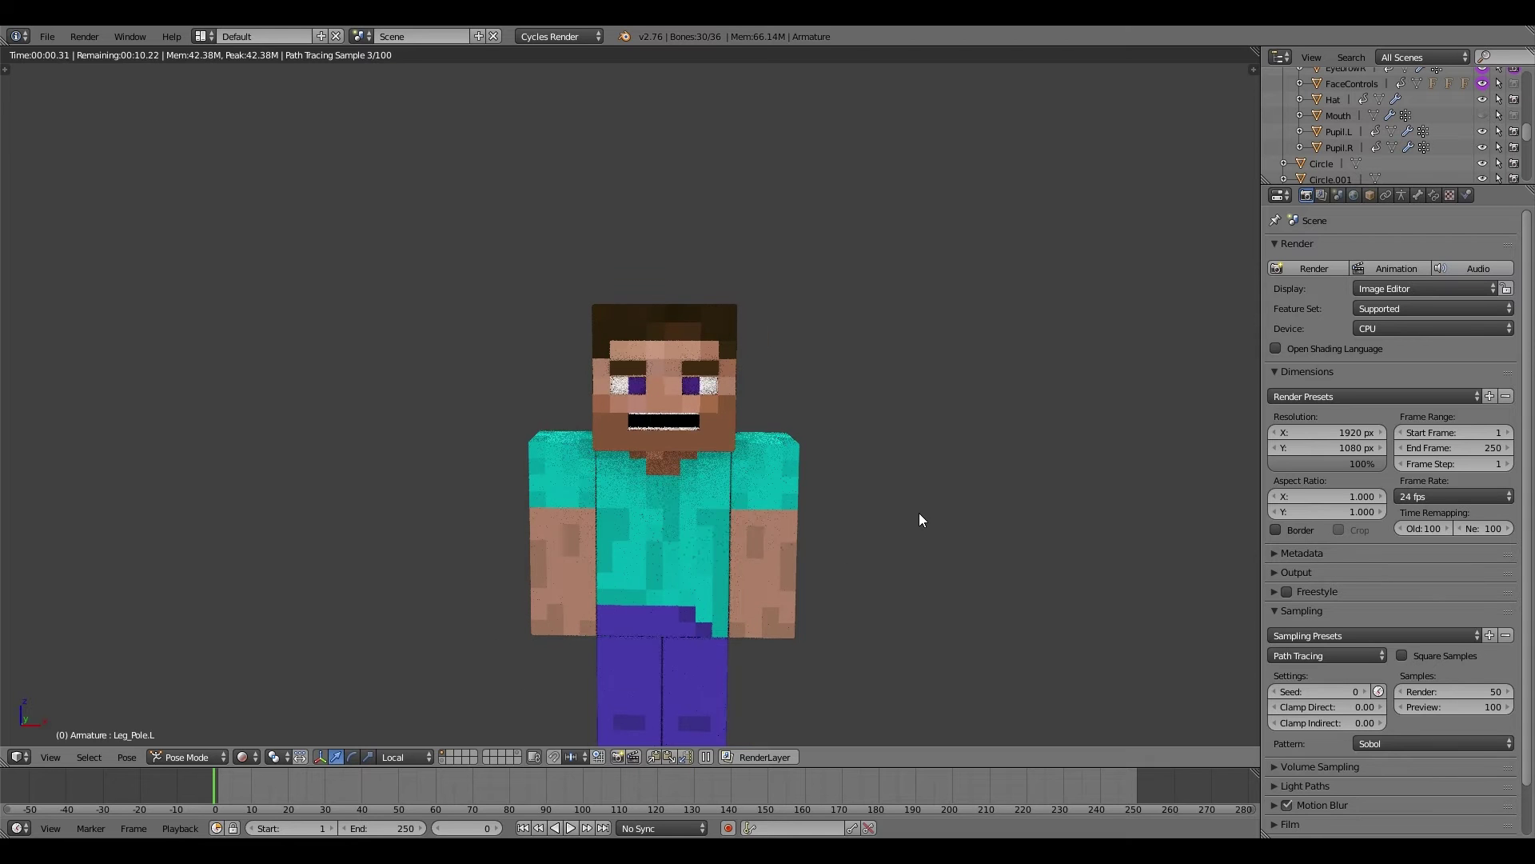
{"action": "key", "text": "shift+z"}
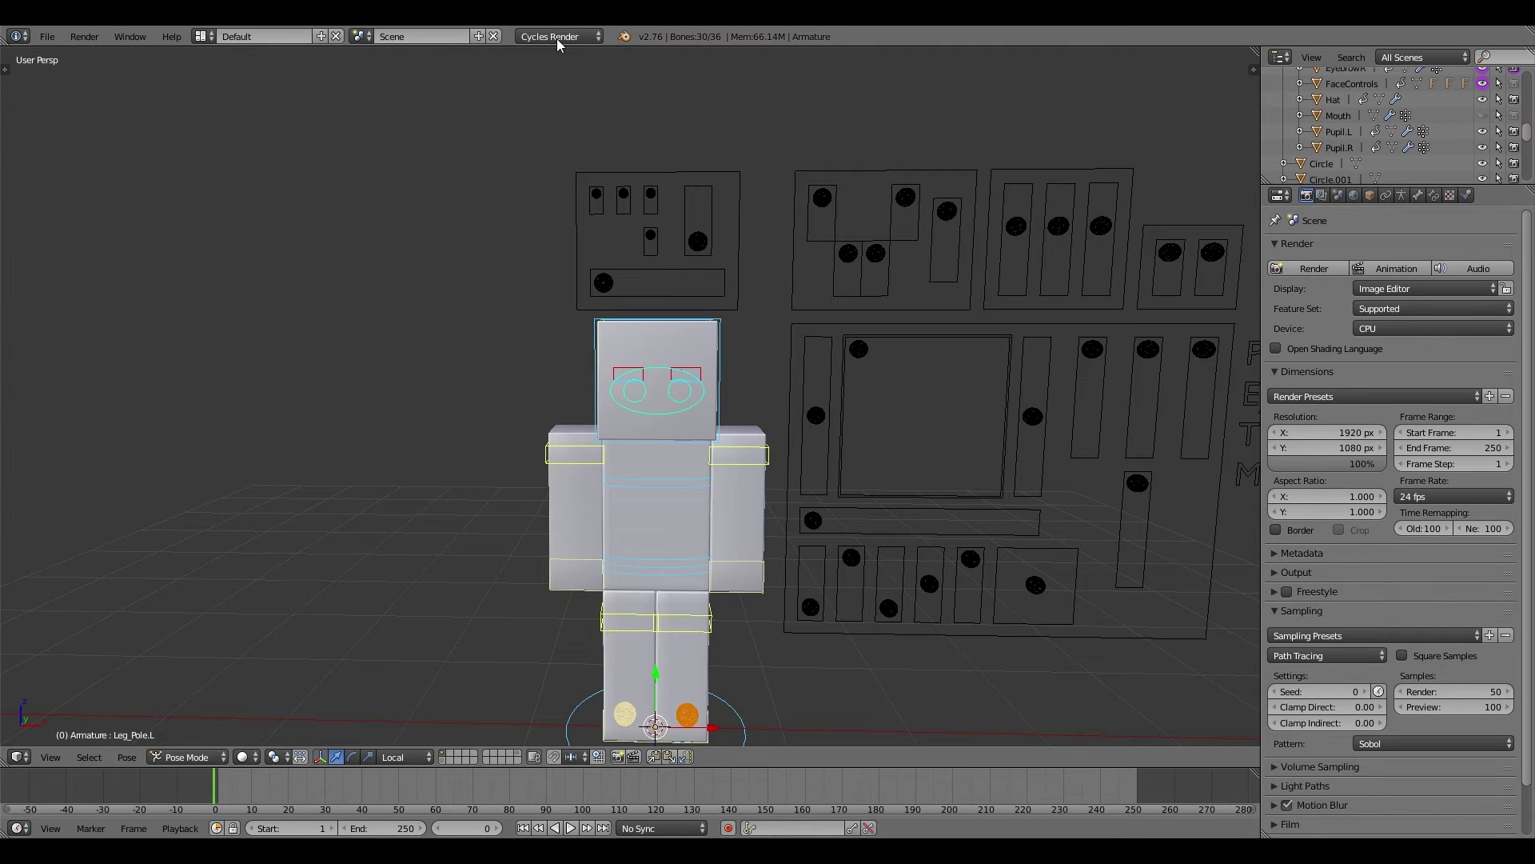
{"action": "left_click", "coordinate": [588, 37]}
{"action": "left_click", "coordinate": [583, 59]}
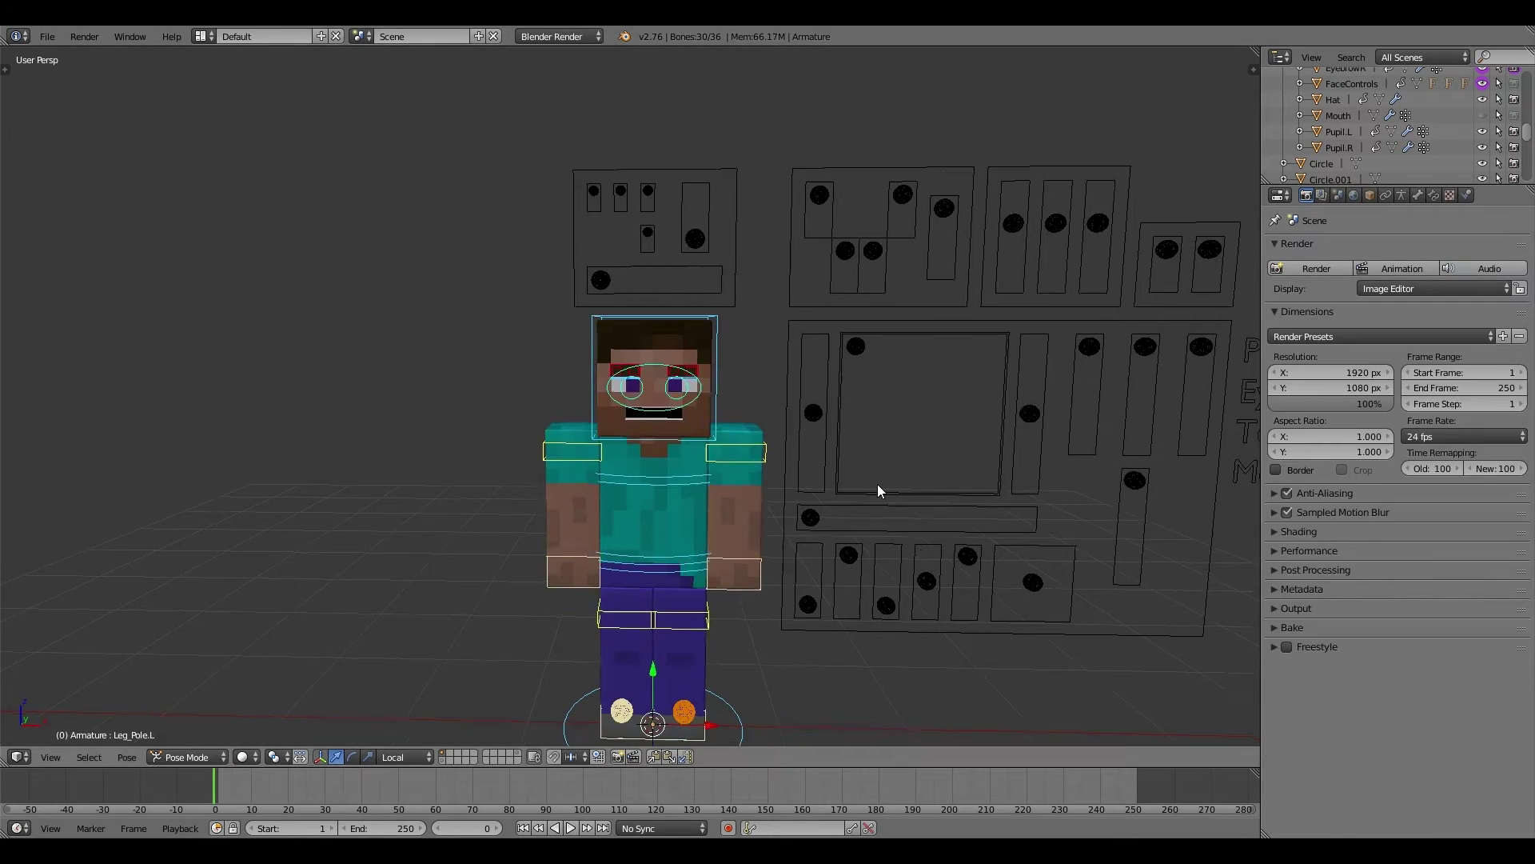
Step: Try pulling the left hand's IK.L control outward and up from the body
{"action": "scroll", "coordinate": [850, 442], "scroll_direction": "up", "scroll_amount": 1}
{"action": "right_click_drag", "start_coordinate": [678, 487], "coordinate": [765, 412]}
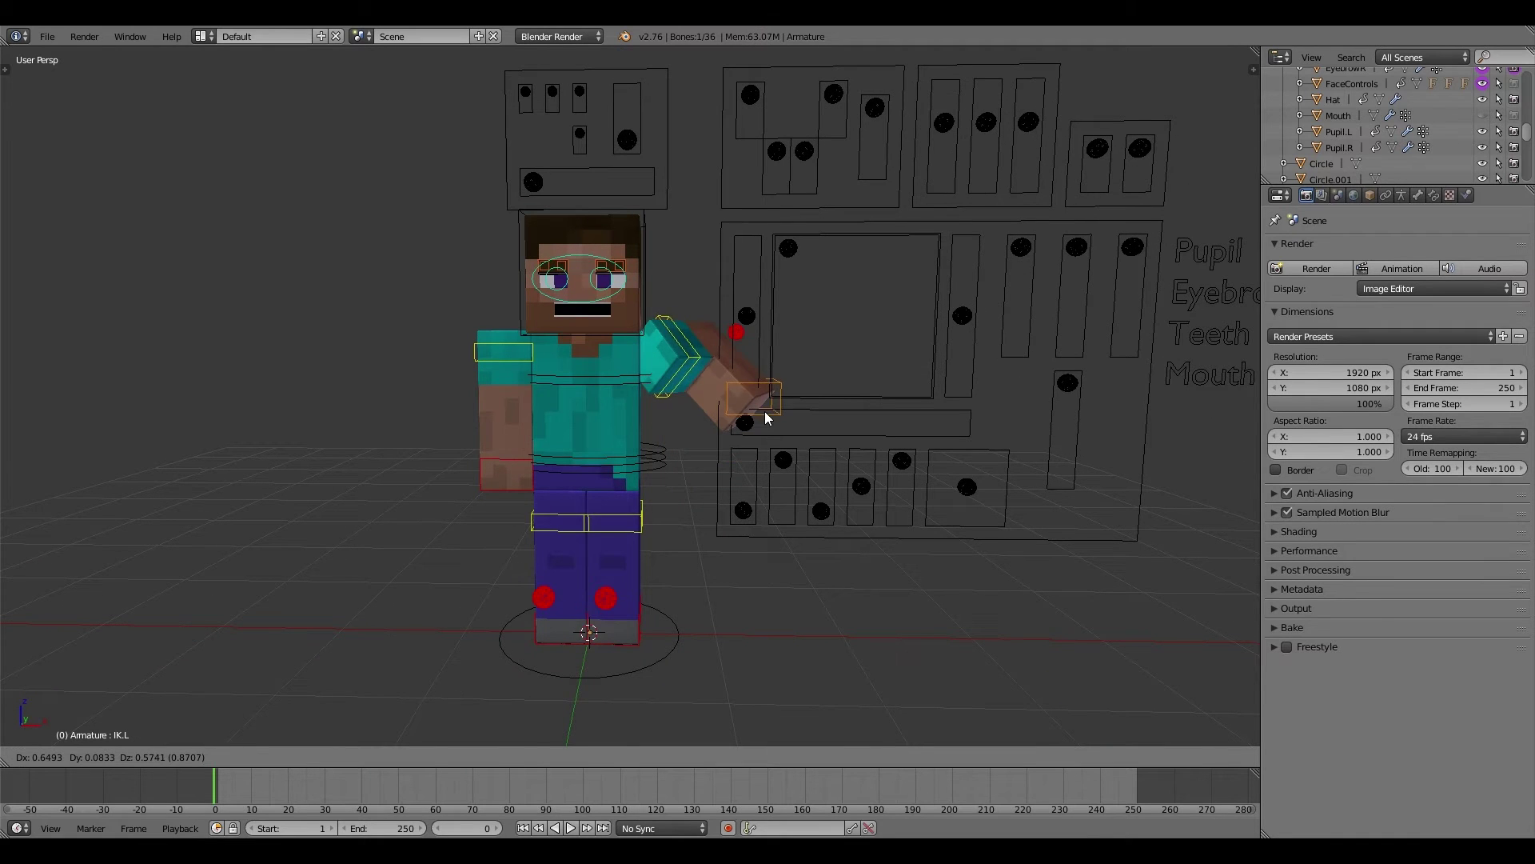
{"action": "right_click", "coordinate": [765, 416]}
{"action": "left_click", "coordinate": [243, 757]}
Step: Try moving the Hat slider in the face control panel
{"action": "middle_click_drag", "start_coordinate": [805, 510], "coordinate": [751, 531]}
{"action": "right_click", "coordinate": [751, 531]}
{"action": "key", "text": "g"}
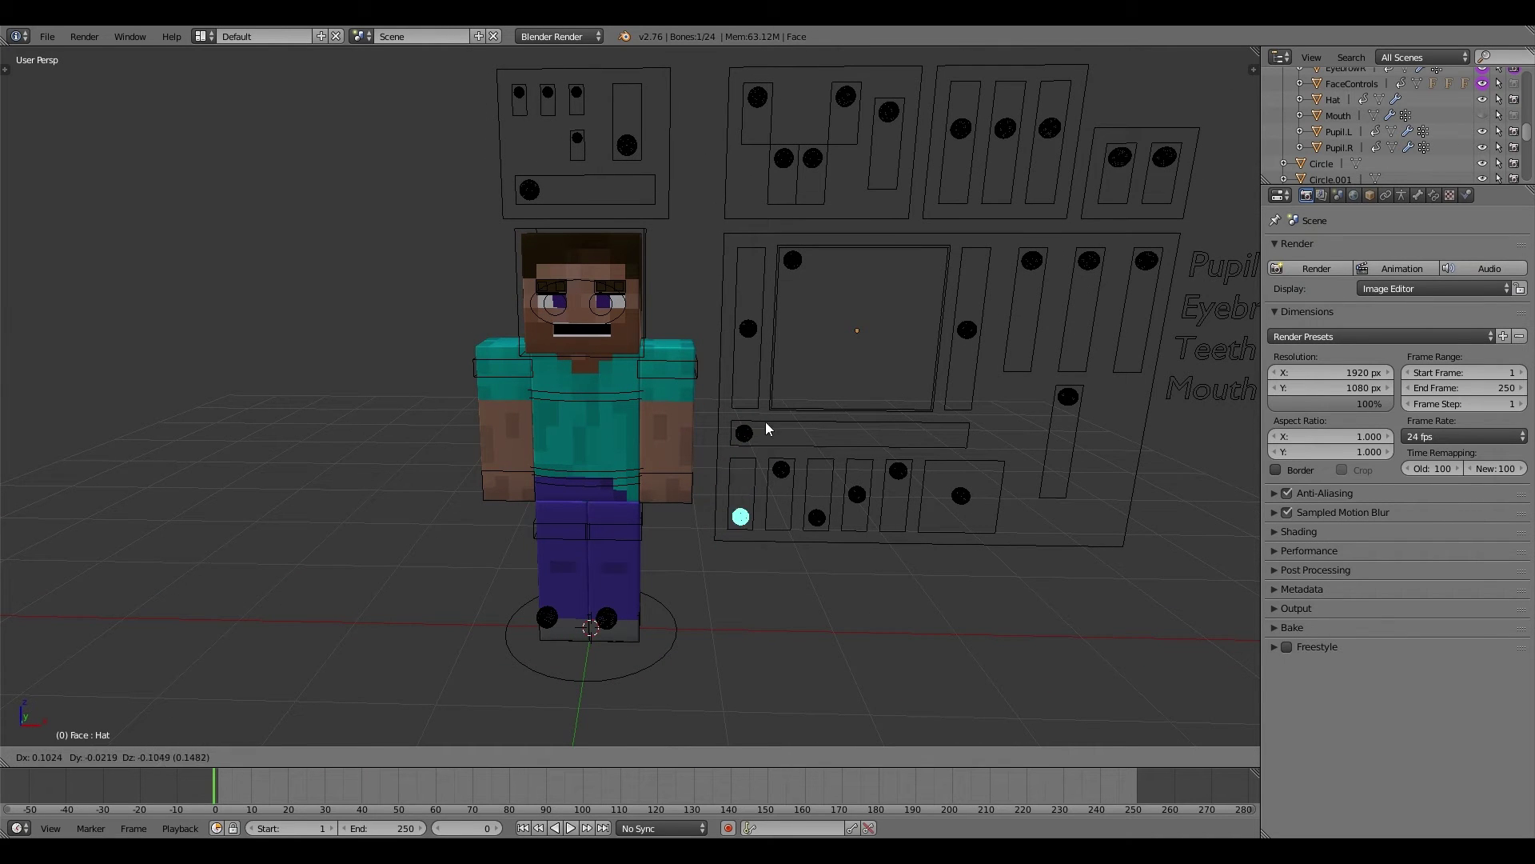
{"action": "right_click", "coordinate": [779, 518]}
Step: Split the 3D viewport into two side-by-side views
{"action": "middle_click_drag", "start_coordinate": [1038, 455], "coordinate": [1015, 454]}
{"action": "left_click_drag", "start_coordinate": [1253, 53], "coordinate": [1089, 127]}
{"action": "left_click_drag", "start_coordinate": [1253, 132], "coordinate": [1232, 71]}
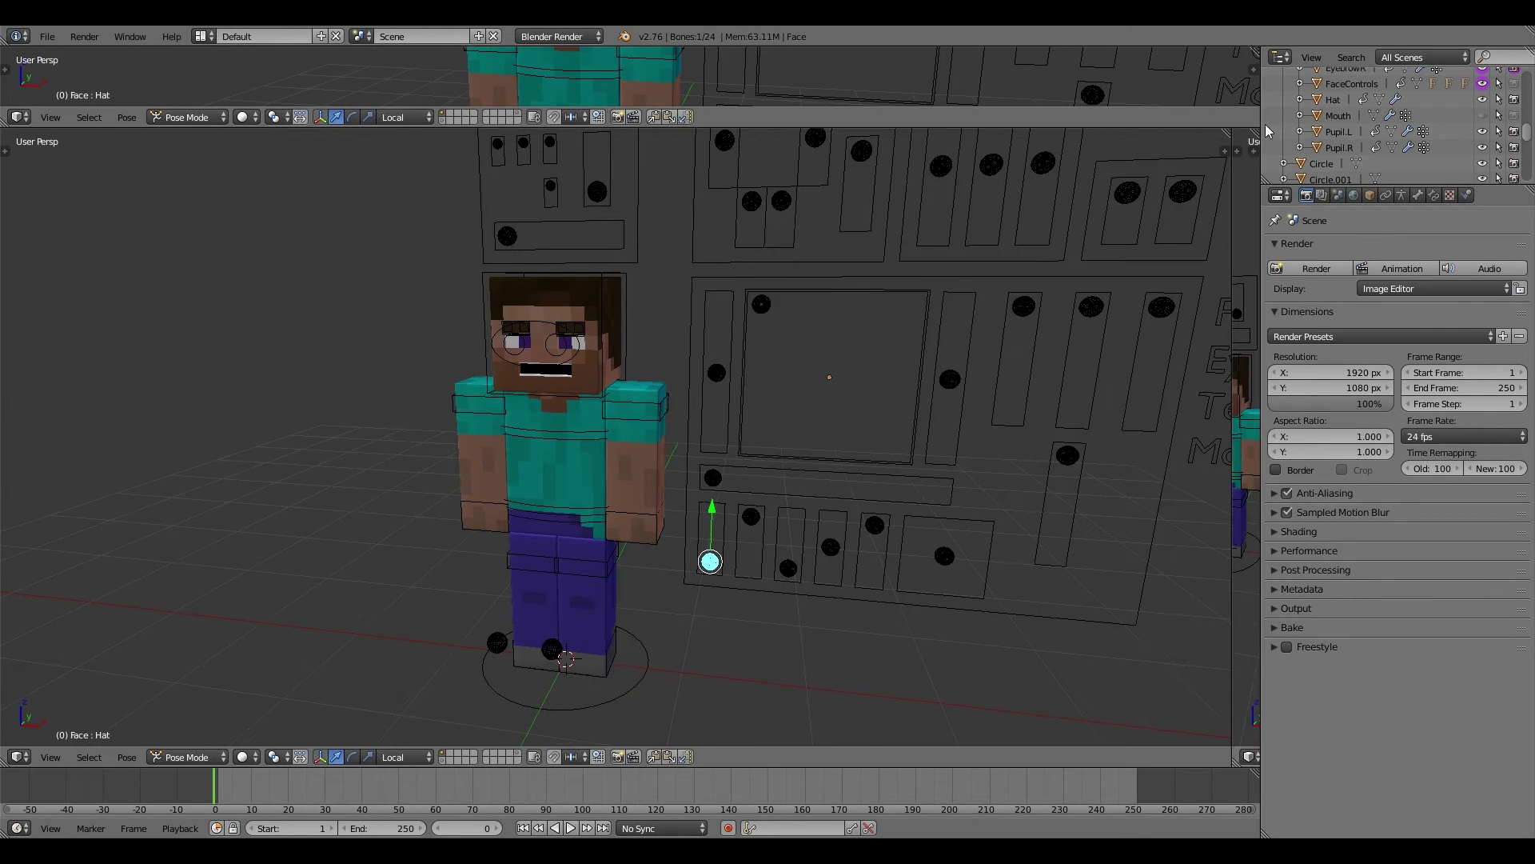
{"action": "left_click_drag", "start_coordinate": [1228, 133], "coordinate": [742, 62]}
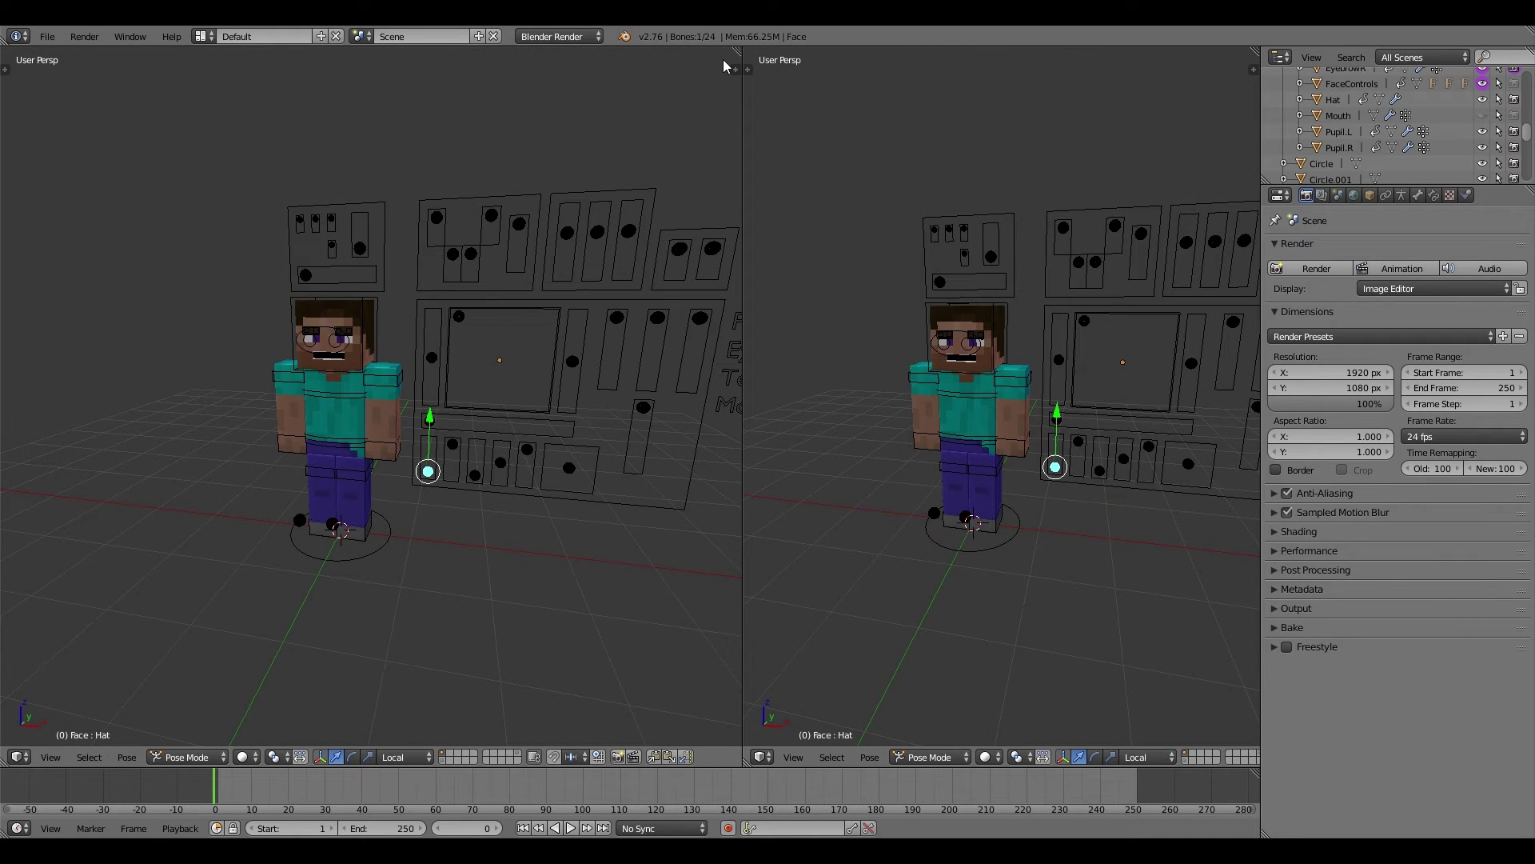
Step: Slide the Face control in the Hide panel to the far end of its track to hide the facial features
{"action": "right_click_drag", "start_coordinate": [305, 274], "coordinate": [477, 286]}
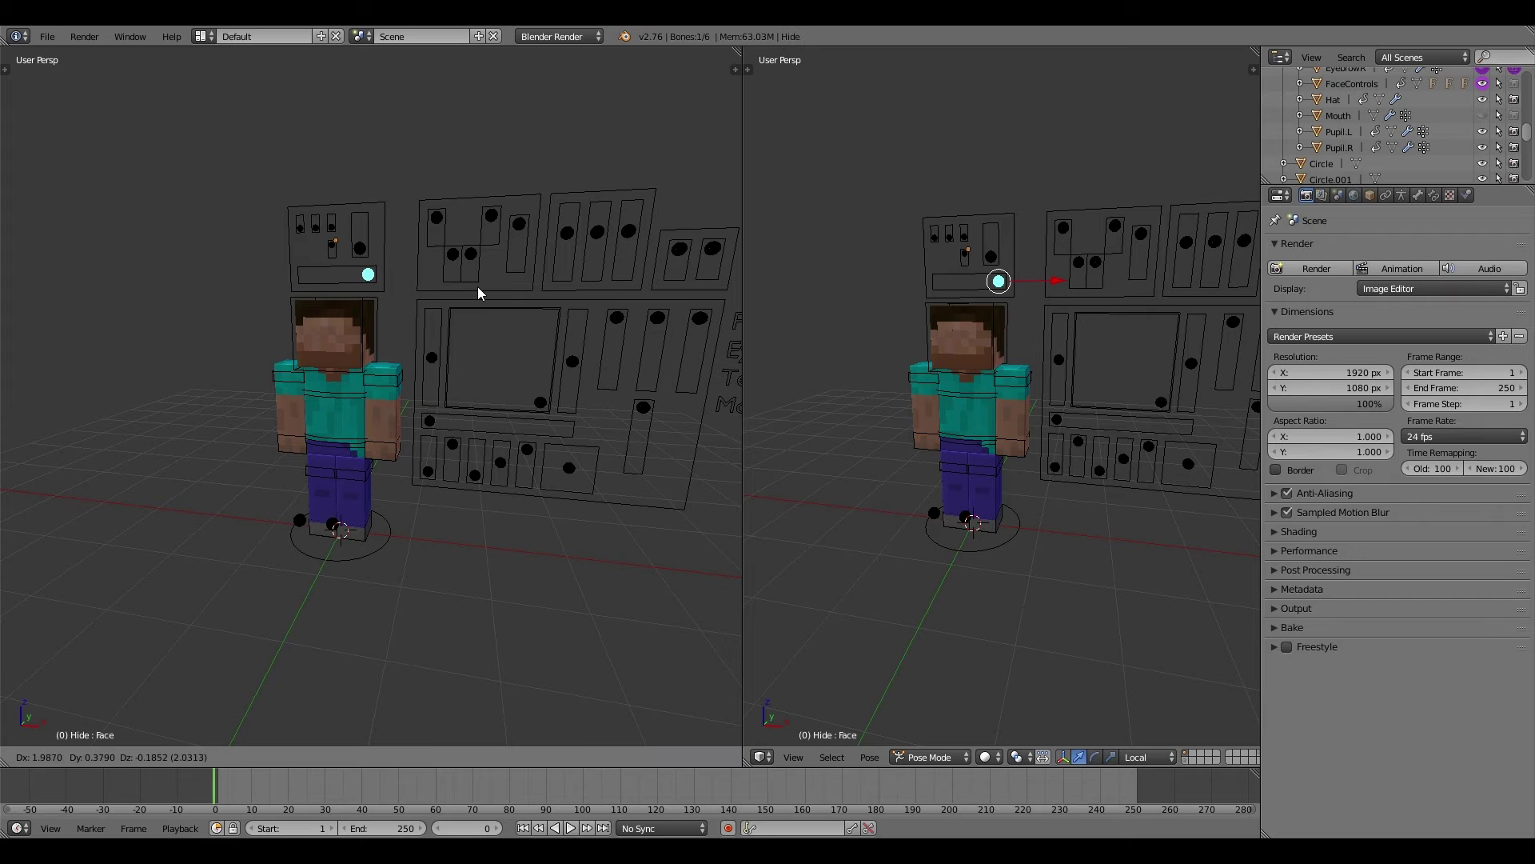
{"action": "left_click", "coordinate": [477, 286]}
Step: Change the second viewport to a UV/Image Editor, and set the timeline to frame 1
{"action": "left_click", "coordinate": [762, 756]}
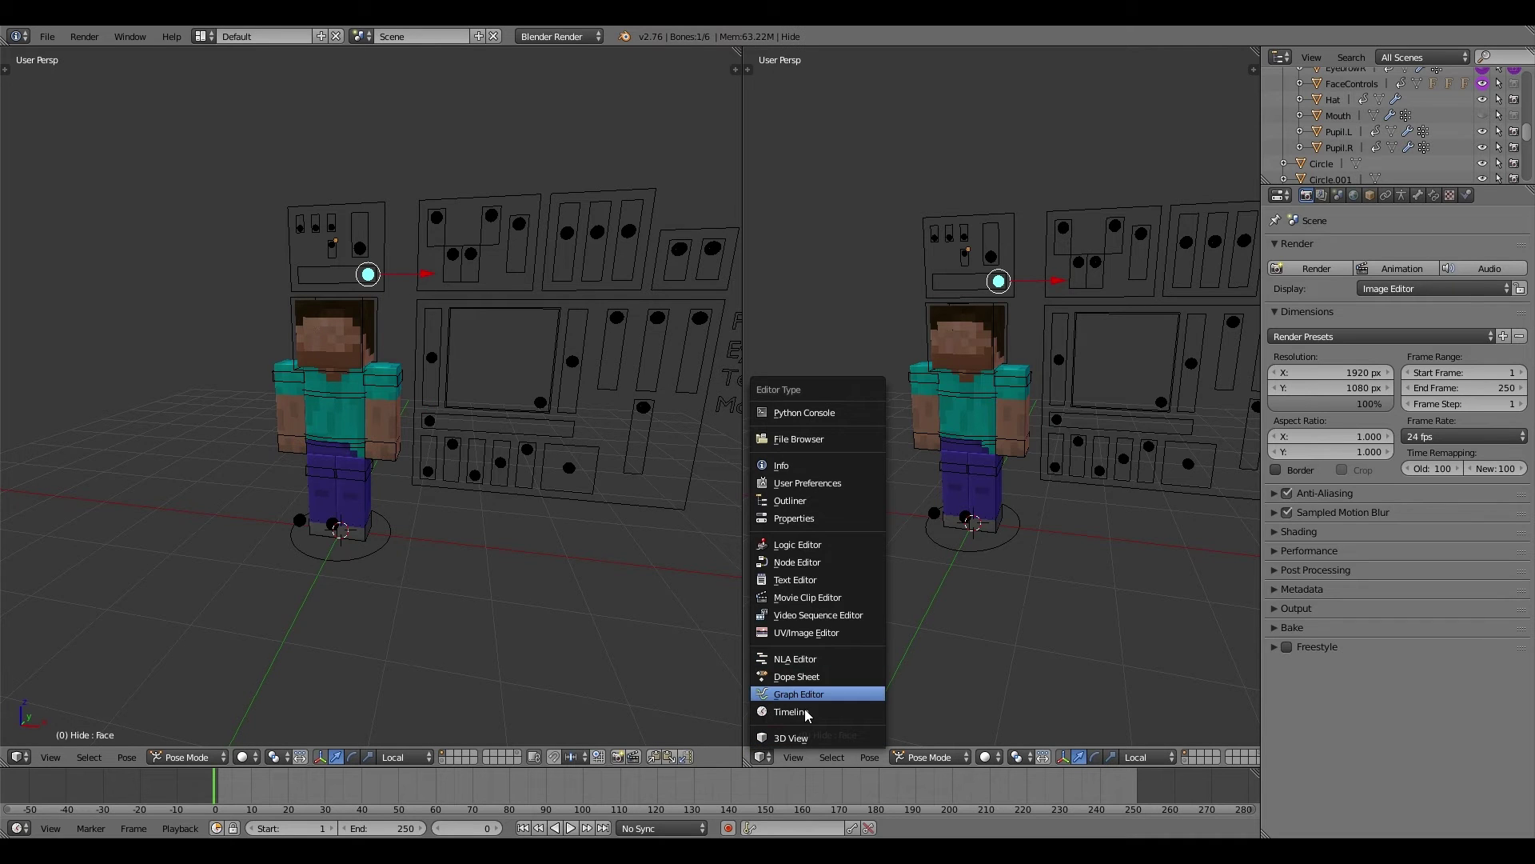
{"action": "left_click", "coordinate": [806, 631]}
{"action": "left_click", "coordinate": [834, 812]}
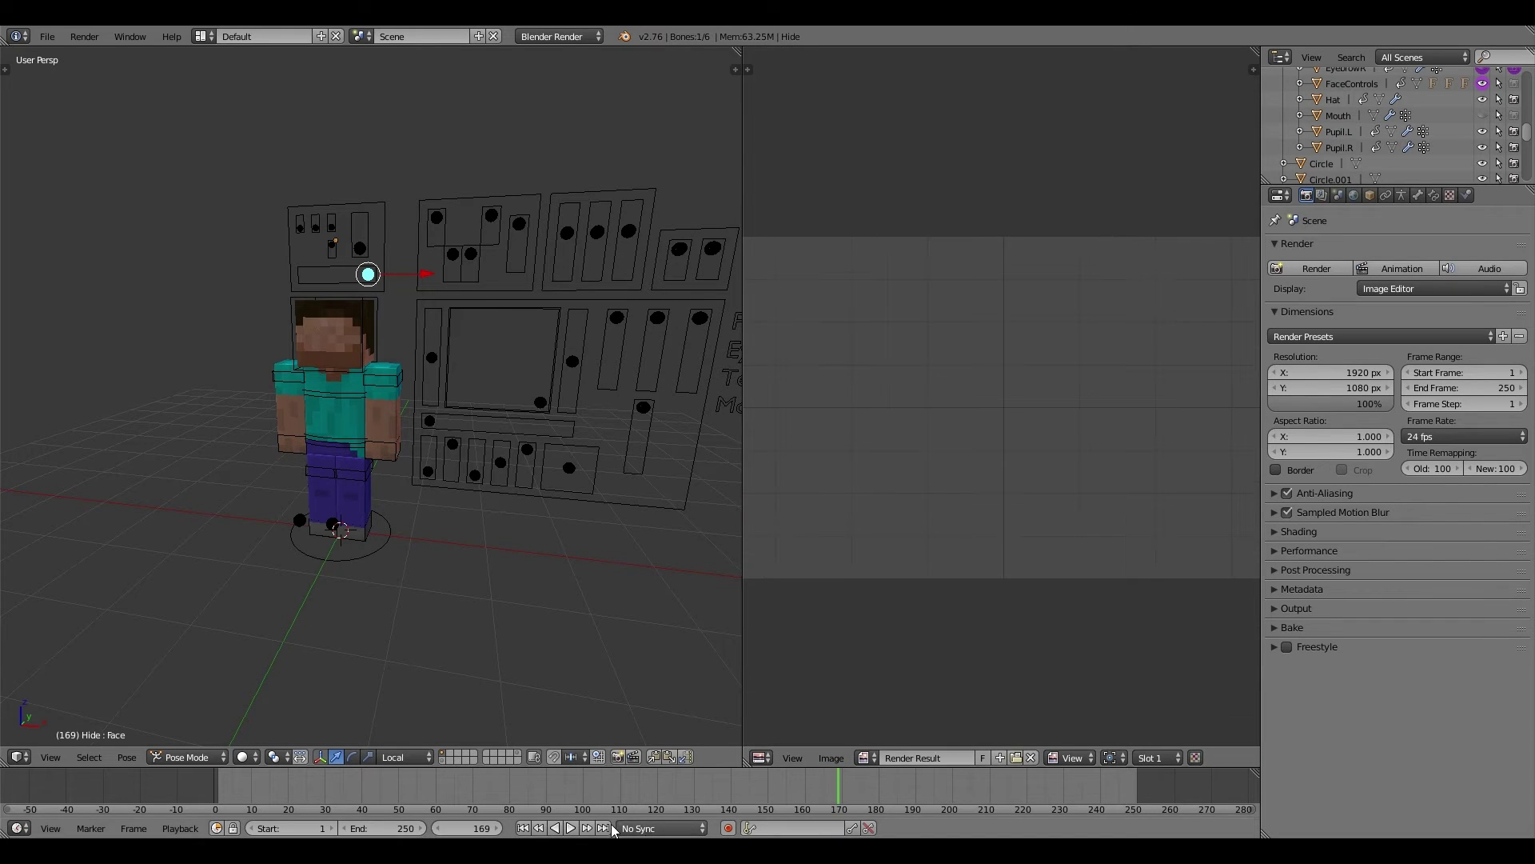
{"action": "left_click", "coordinate": [548, 828]}
Step: Display Hair.png in the image editor, and compare its texture layout with the character model
{"action": "left_click", "coordinate": [873, 757]}
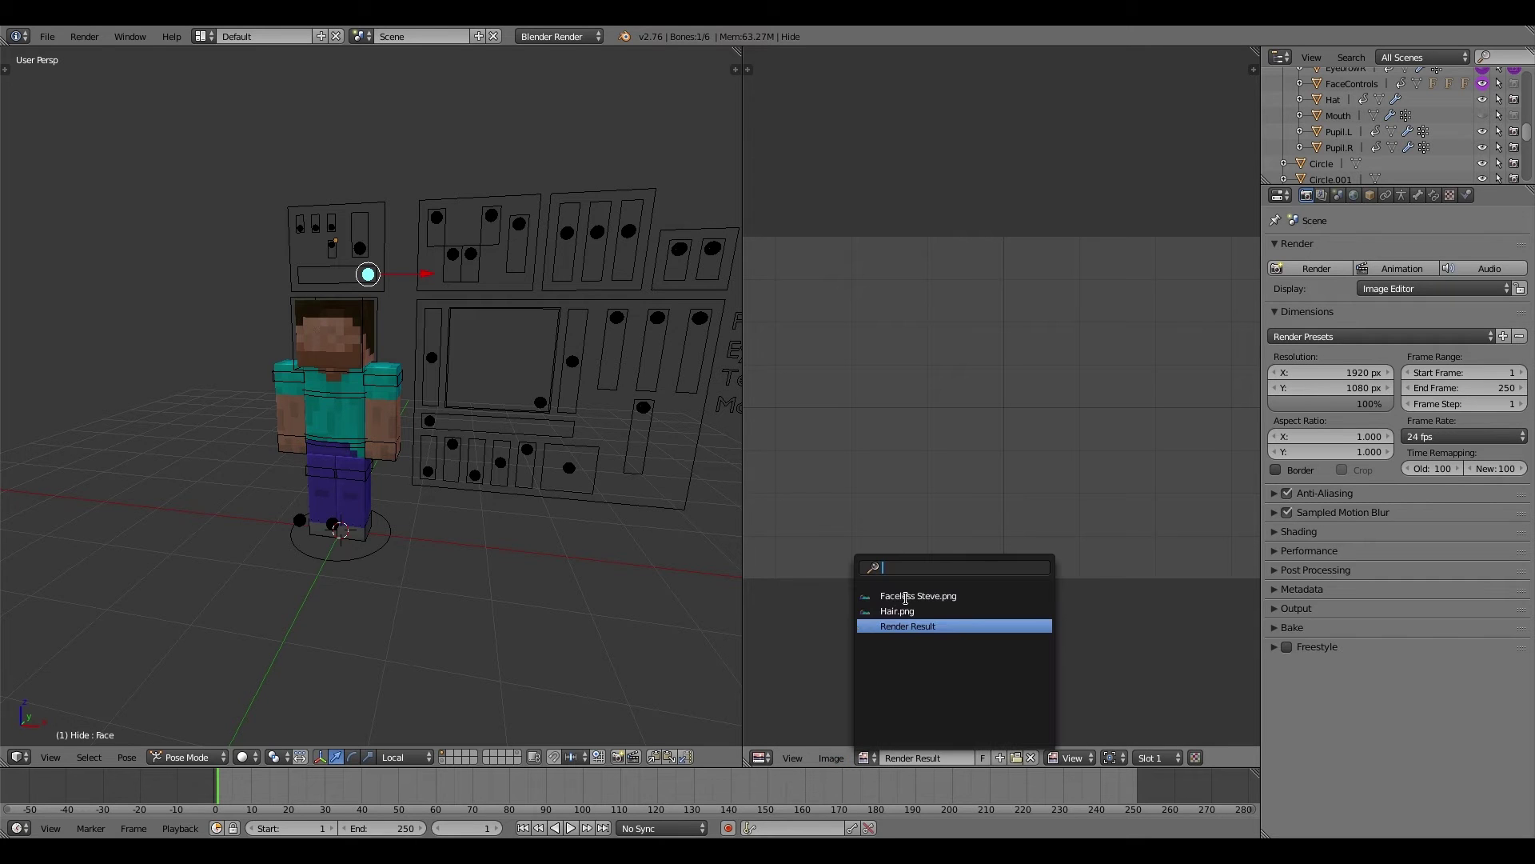
{"action": "left_click", "coordinate": [910, 610]}
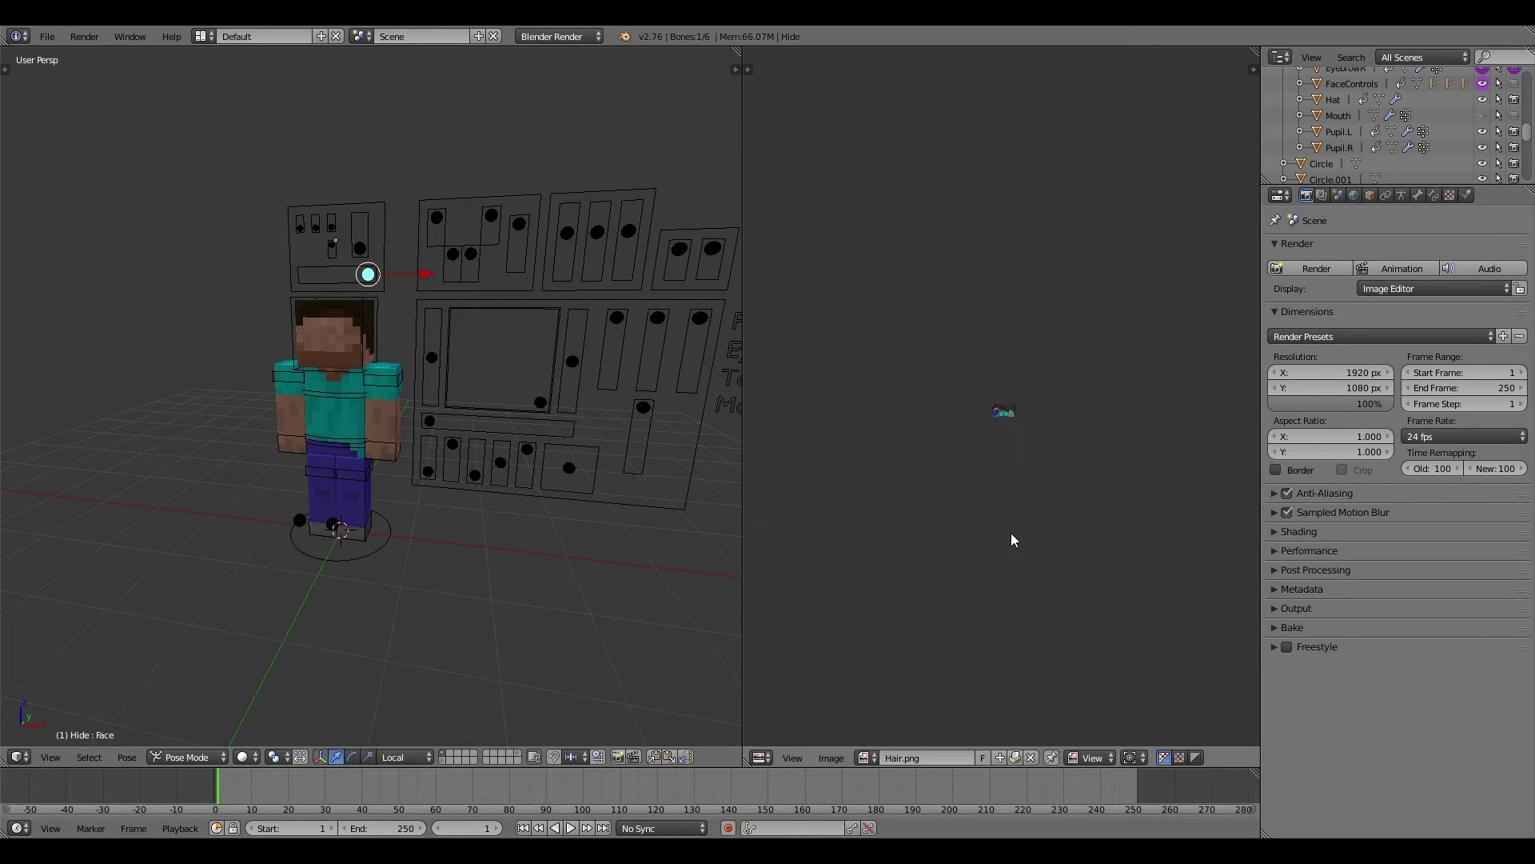
{"action": "scroll", "coordinate": [998, 531], "scroll_direction": "up", "scroll_amount": 7}
{"action": "scroll", "coordinate": [952, 523], "scroll_direction": "up", "scroll_amount": 2}
{"action": "scroll", "coordinate": [953, 532], "scroll_direction": "down", "scroll_amount": 2}
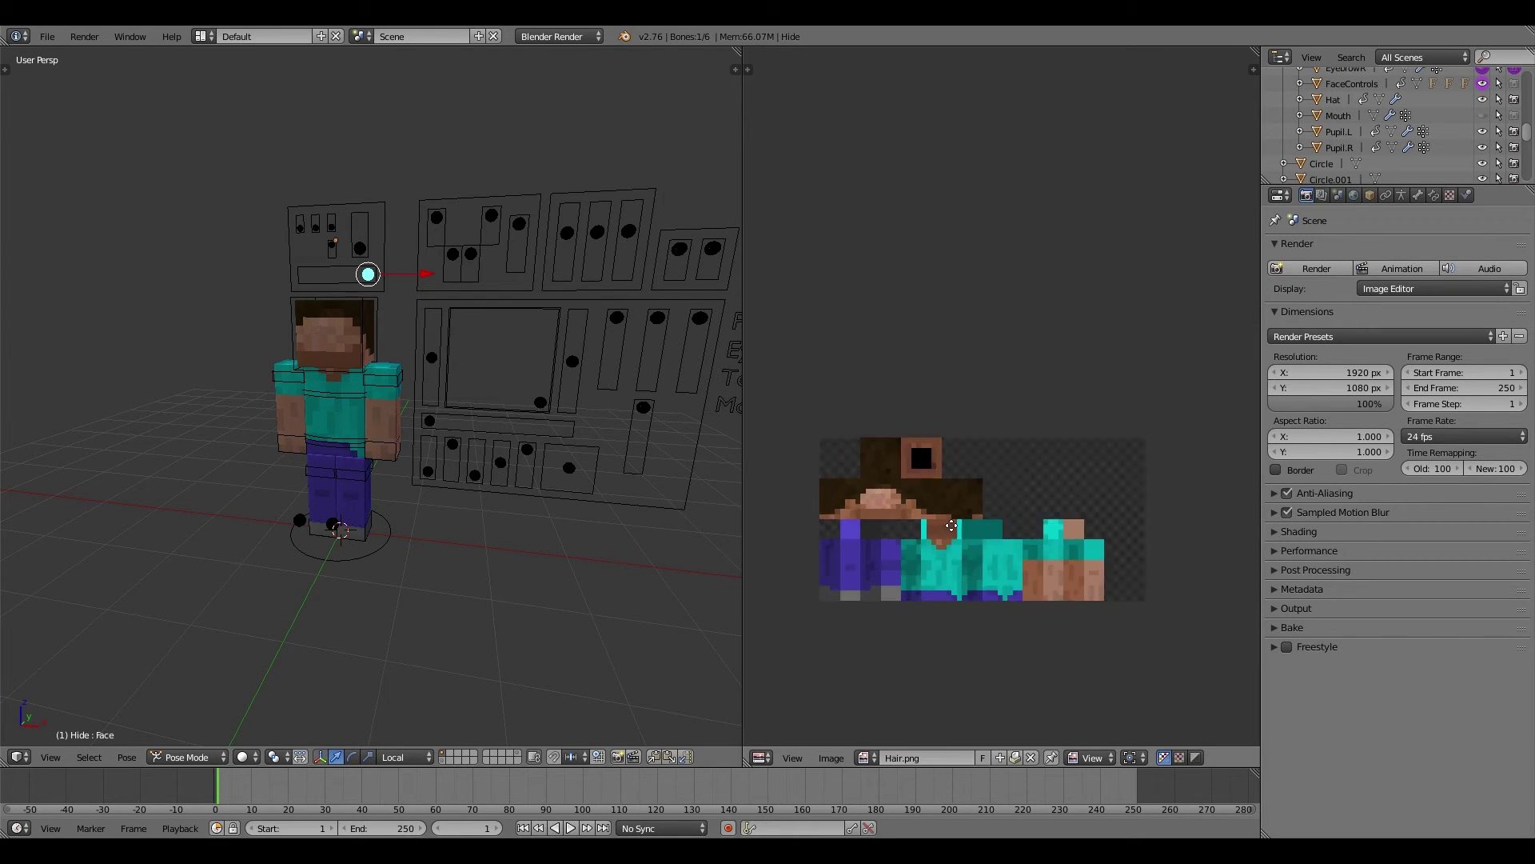
{"action": "scroll", "coordinate": [950, 521], "scroll_direction": "up", "scroll_amount": 1}
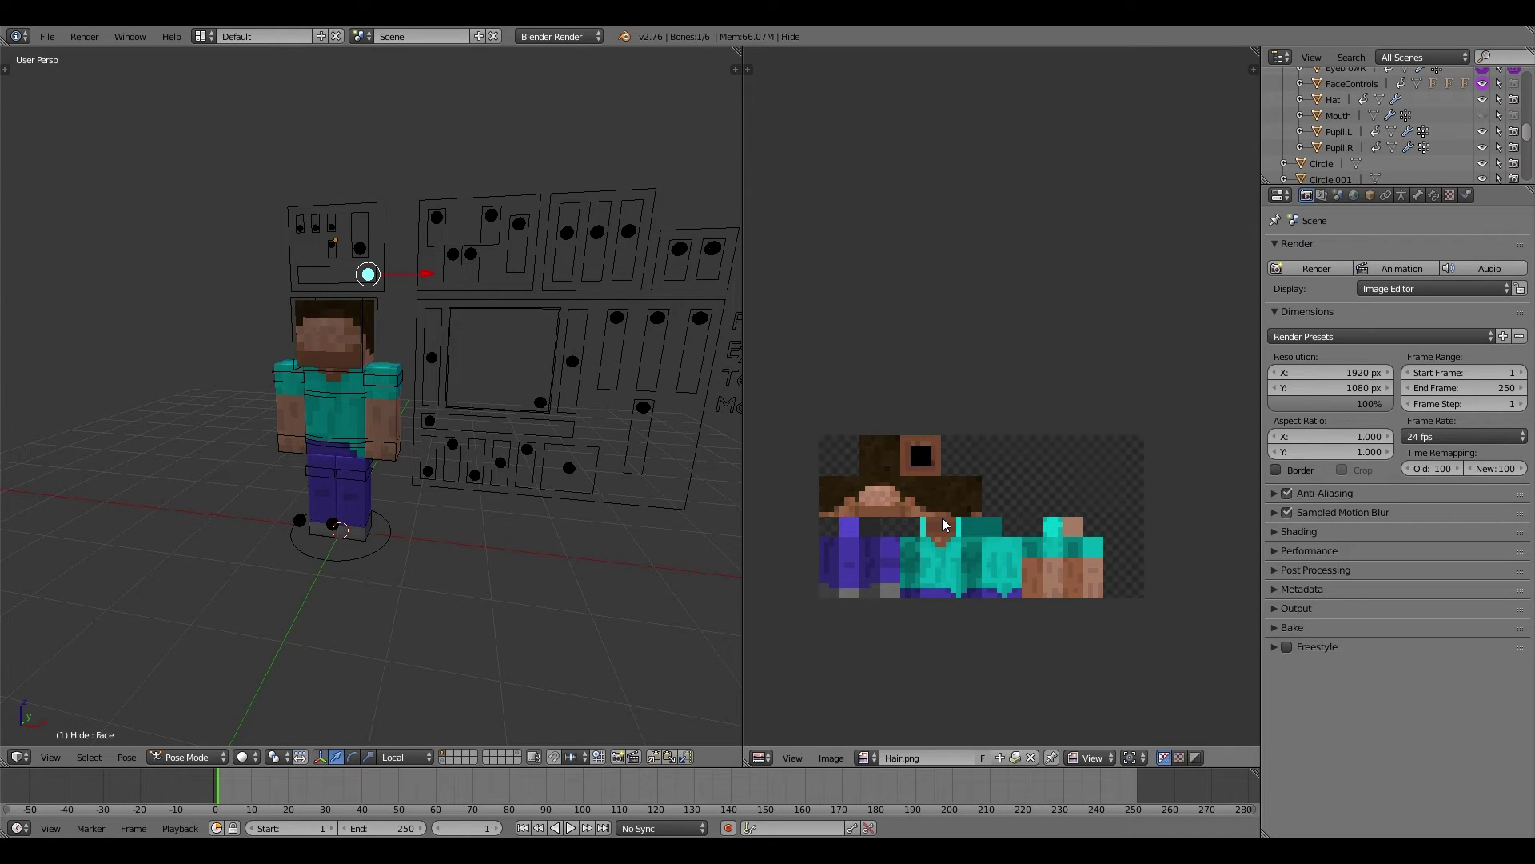
{"action": "scroll", "coordinate": [942, 524], "scroll_direction": "up", "scroll_amount": 1}
{"action": "scroll", "coordinate": [394, 374], "scroll_direction": "up", "scroll_amount": 1}
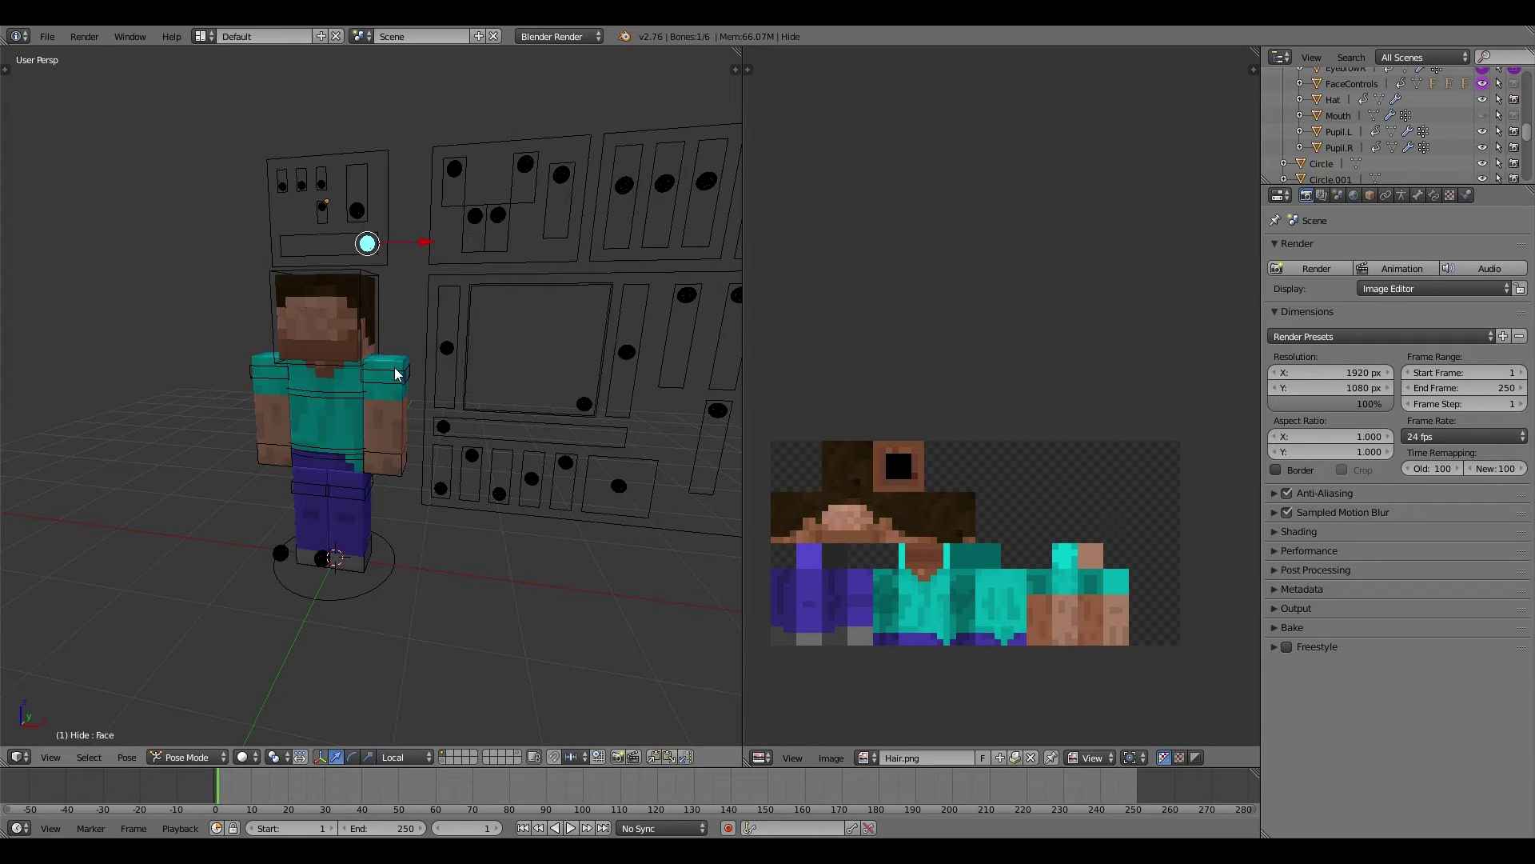
{"action": "scroll", "coordinate": [394, 373], "scroll_direction": "up", "scroll_amount": 2}
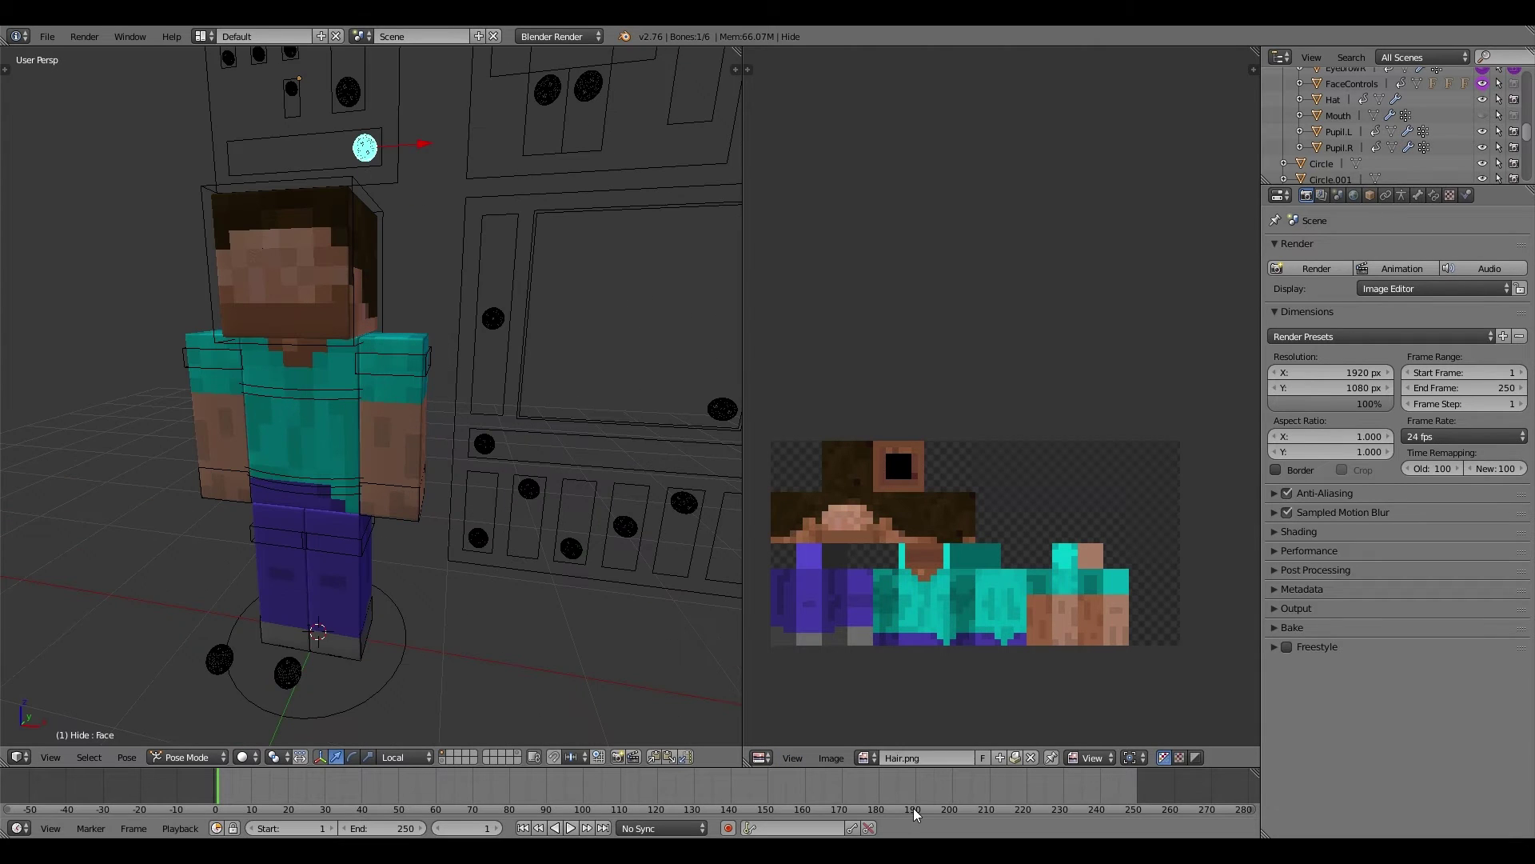
Step: Display Faceless Steve.png in the image editor and replace the image with My Skin.png from the Skins folder
{"action": "left_click", "coordinate": [864, 757]}
{"action": "left_click", "coordinate": [911, 596]}
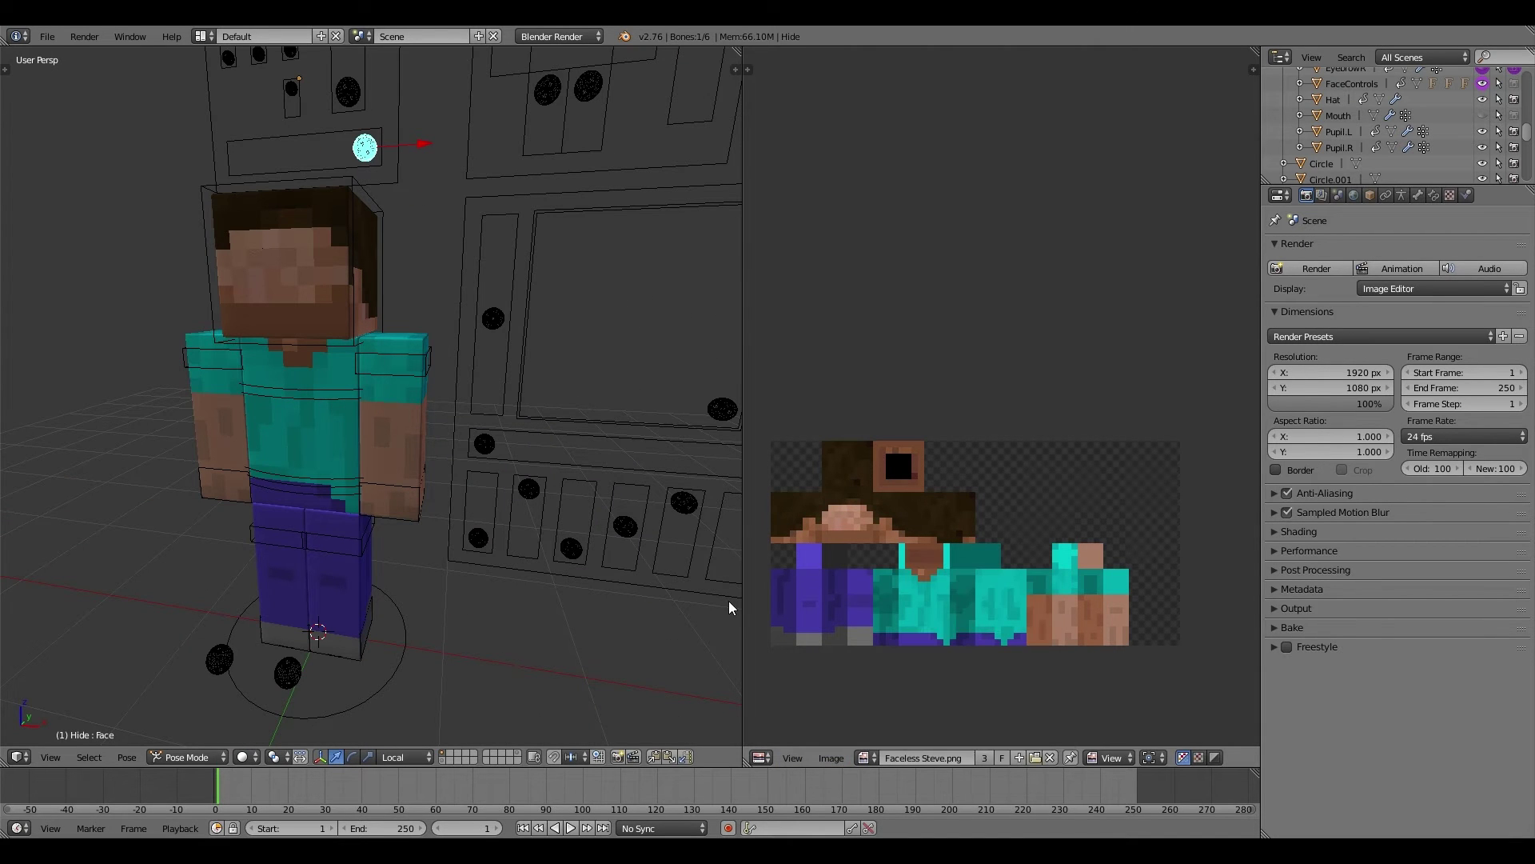
{"action": "left_click", "coordinate": [831, 757]}
{"action": "left_click", "coordinate": [869, 674]}
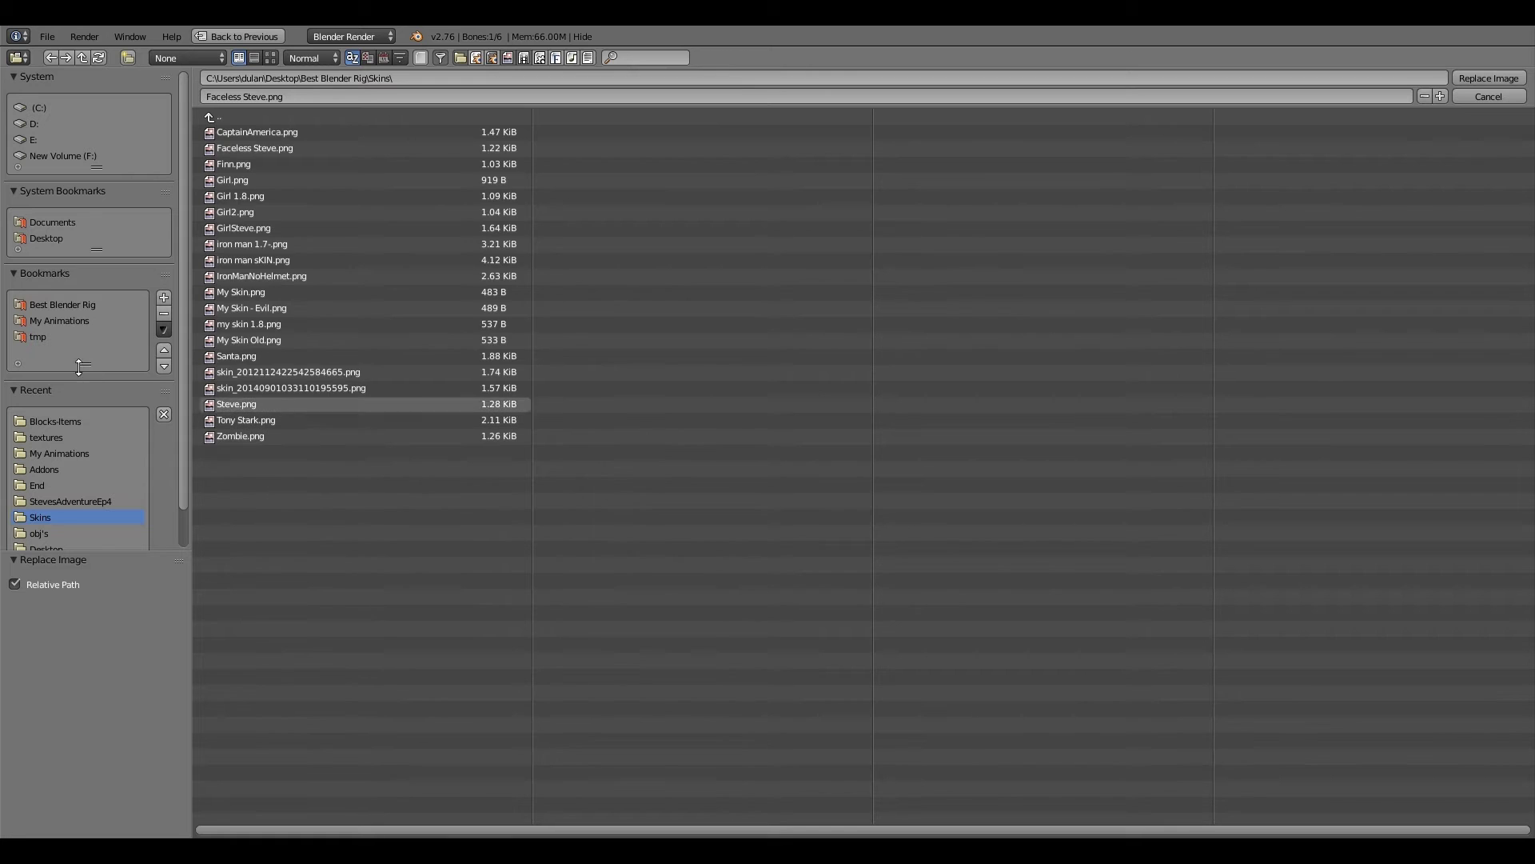
{"action": "left_click", "coordinate": [295, 292]}
{"action": "double_click", "coordinate": [294, 291]}
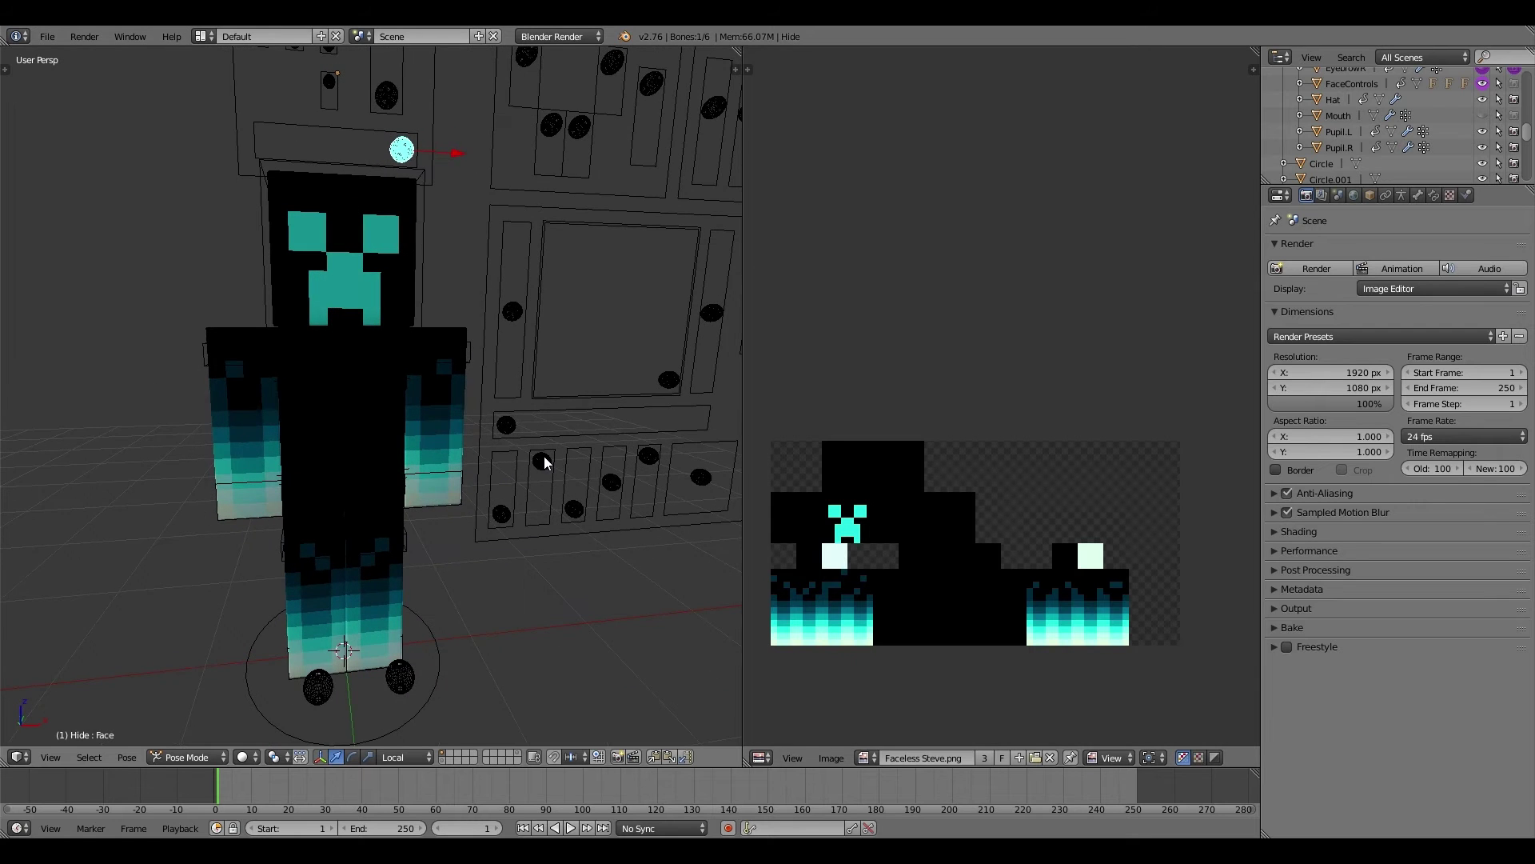
Step: Examine how the replaced skin maps onto the character's head, face and arms from several angles
{"action": "middle_click_drag", "start_coordinate": [561, 497], "coordinate": [488, 529]}
{"action": "key", "text": "g"}
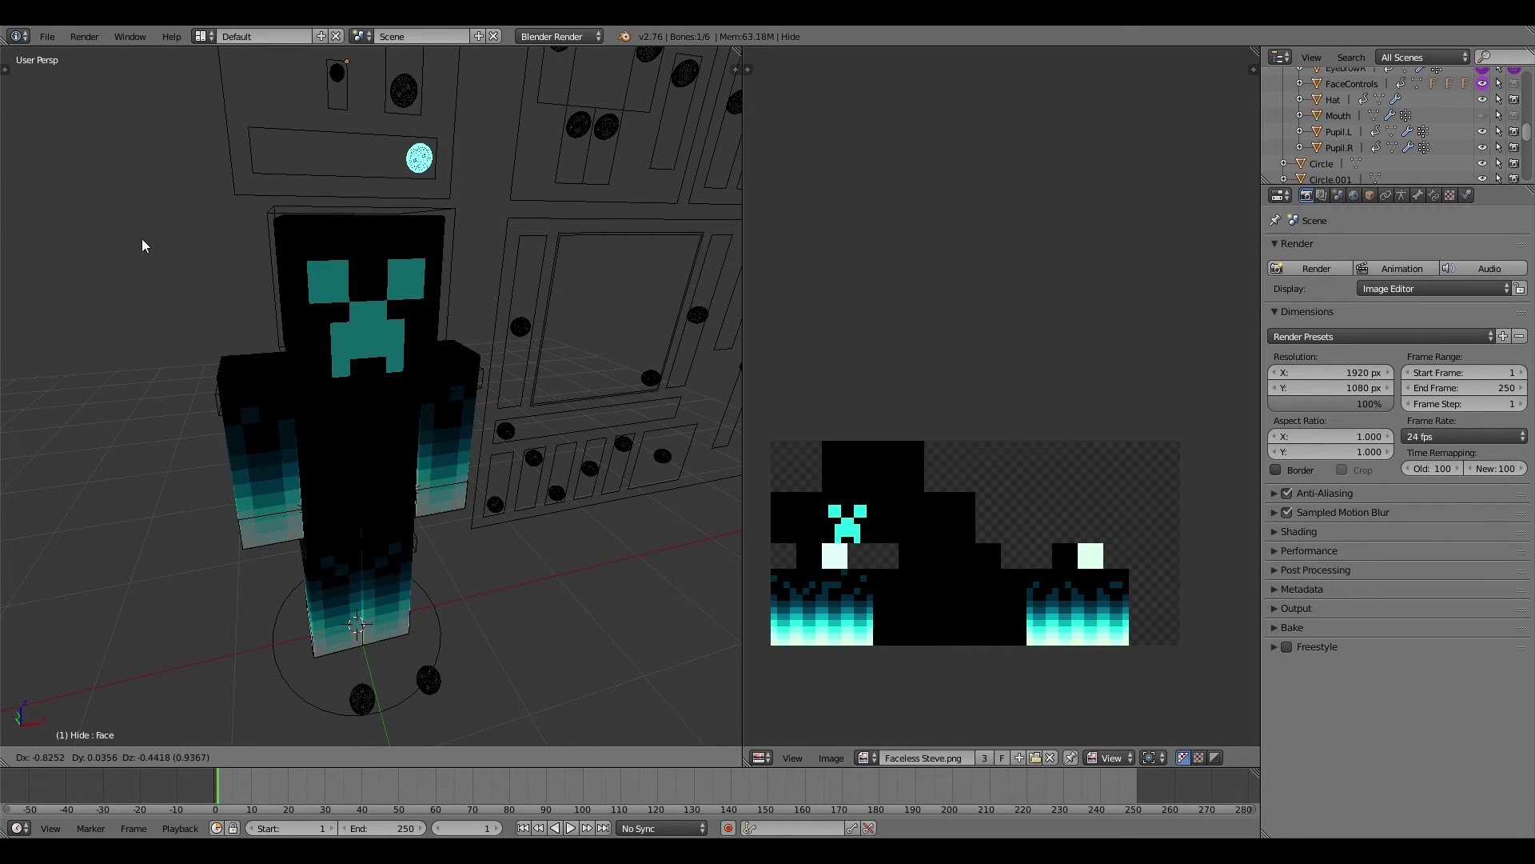
{"action": "right_click", "coordinate": [28, 252]}
{"action": "middle_click_drag", "start_coordinate": [344, 377], "coordinate": [460, 421]}
{"action": "scroll", "coordinate": [461, 426], "scroll_direction": "up", "scroll_amount": 3}
{"action": "middle_click_drag", "start_coordinate": [459, 487], "coordinate": [397, 570], "text": "shift"}
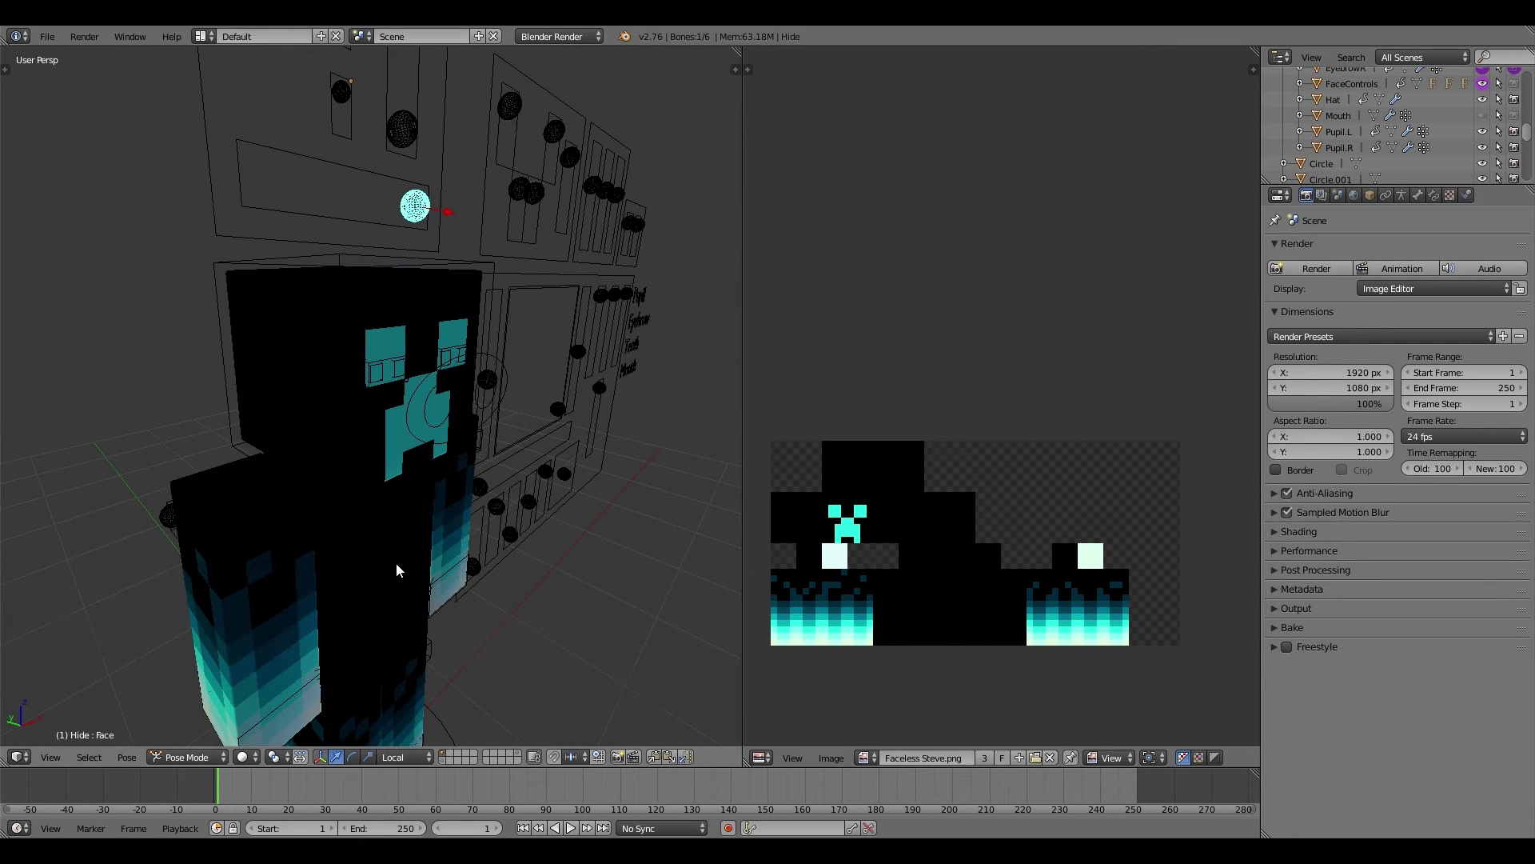
{"action": "middle_click_drag", "start_coordinate": [404, 373], "coordinate": [430, 383]}
{"action": "right_click_drag", "start_coordinate": [431, 383], "coordinate": [447, 398]}
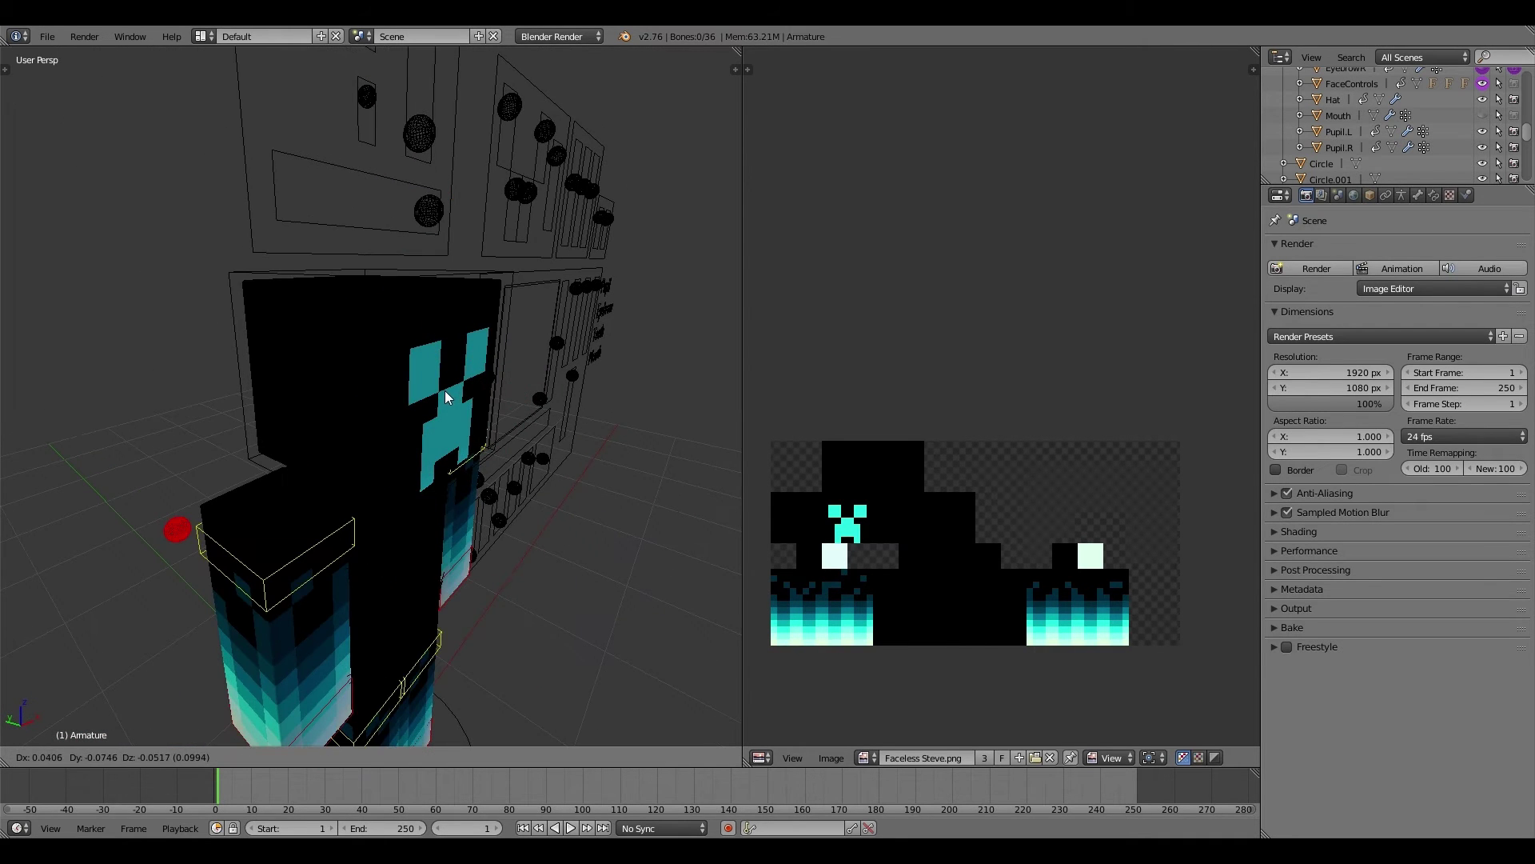
{"action": "right_click", "coordinate": [446, 397]}
{"action": "middle_click_drag", "start_coordinate": [572, 408], "coordinate": [517, 400]}
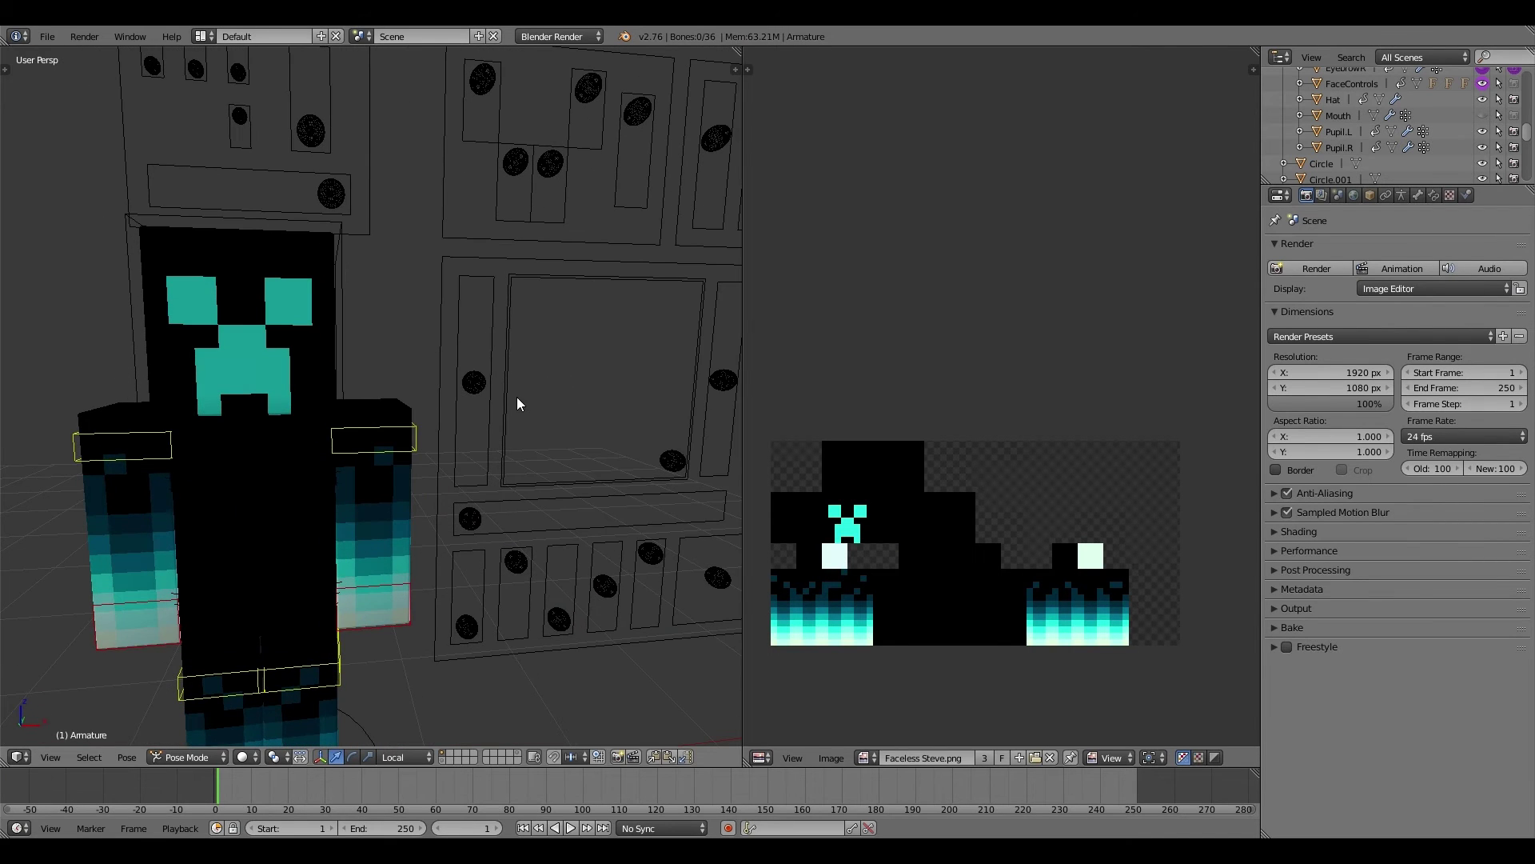
Step: Try raising the character's right arm with its IK control to check the skin on the bent limb
{"action": "middle_click_drag", "start_coordinate": [403, 551], "coordinate": [443, 524]}
{"action": "middle_click_drag", "start_coordinate": [197, 670], "coordinate": [252, 673]}
{"action": "right_click_drag", "start_coordinate": [246, 673], "coordinate": [66, 515]}
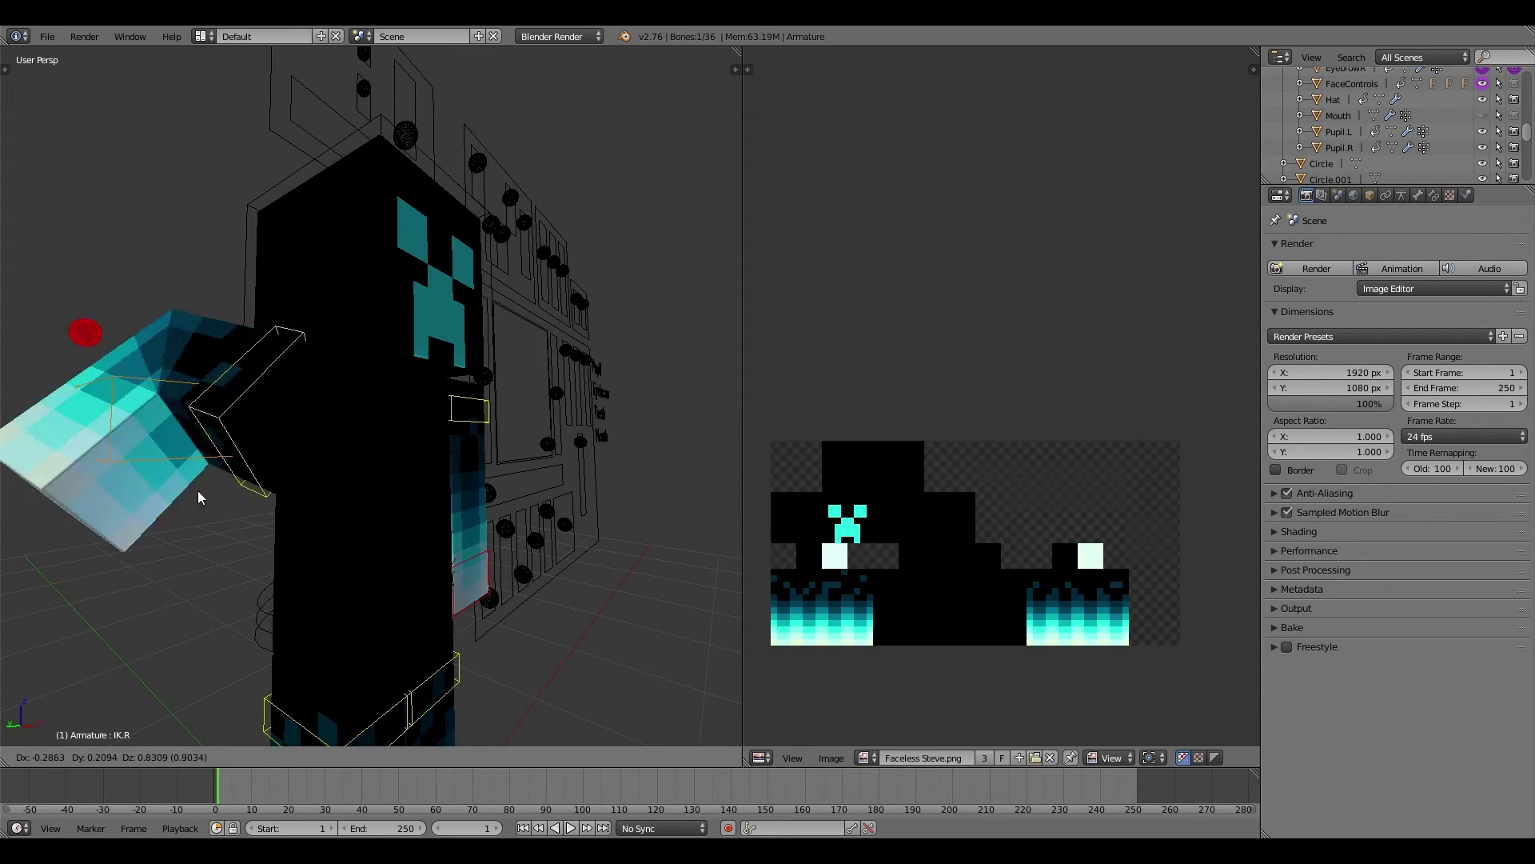
{"action": "right_click", "coordinate": [287, 554]}
{"action": "scroll", "coordinate": [287, 555], "scroll_direction": "down", "scroll_amount": 5}
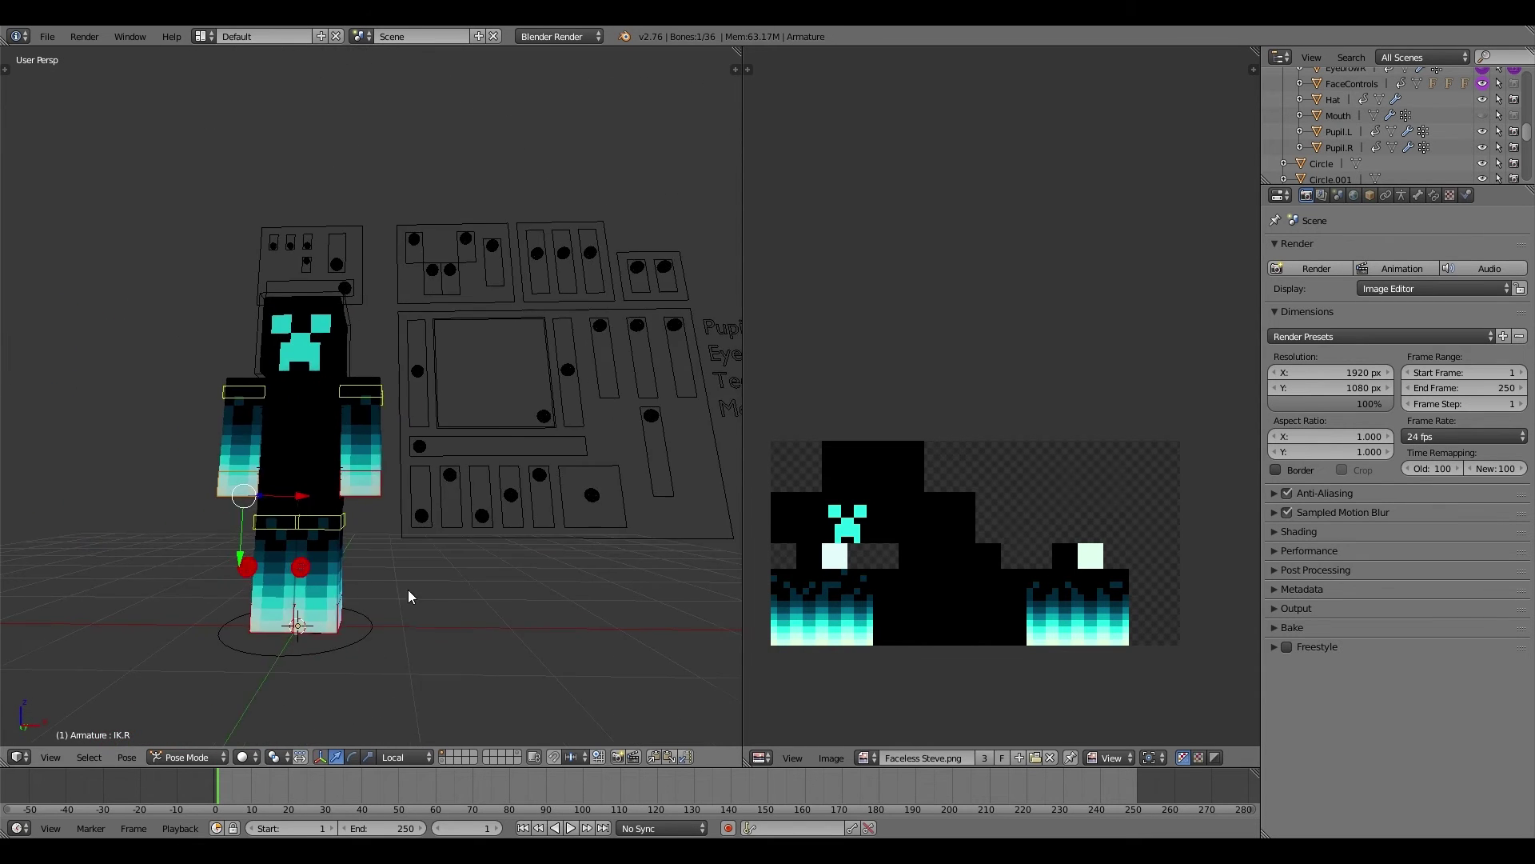
Step: Pull the right leg's upper control away from the hip and the right arm's upper control down toward the leg
{"action": "middle_click_drag", "start_coordinate": [319, 521], "coordinate": [349, 520]}
{"action": "right_click_drag", "start_coordinate": [336, 519], "coordinate": [230, 646]}
{"action": "left_click", "coordinate": [234, 651]}
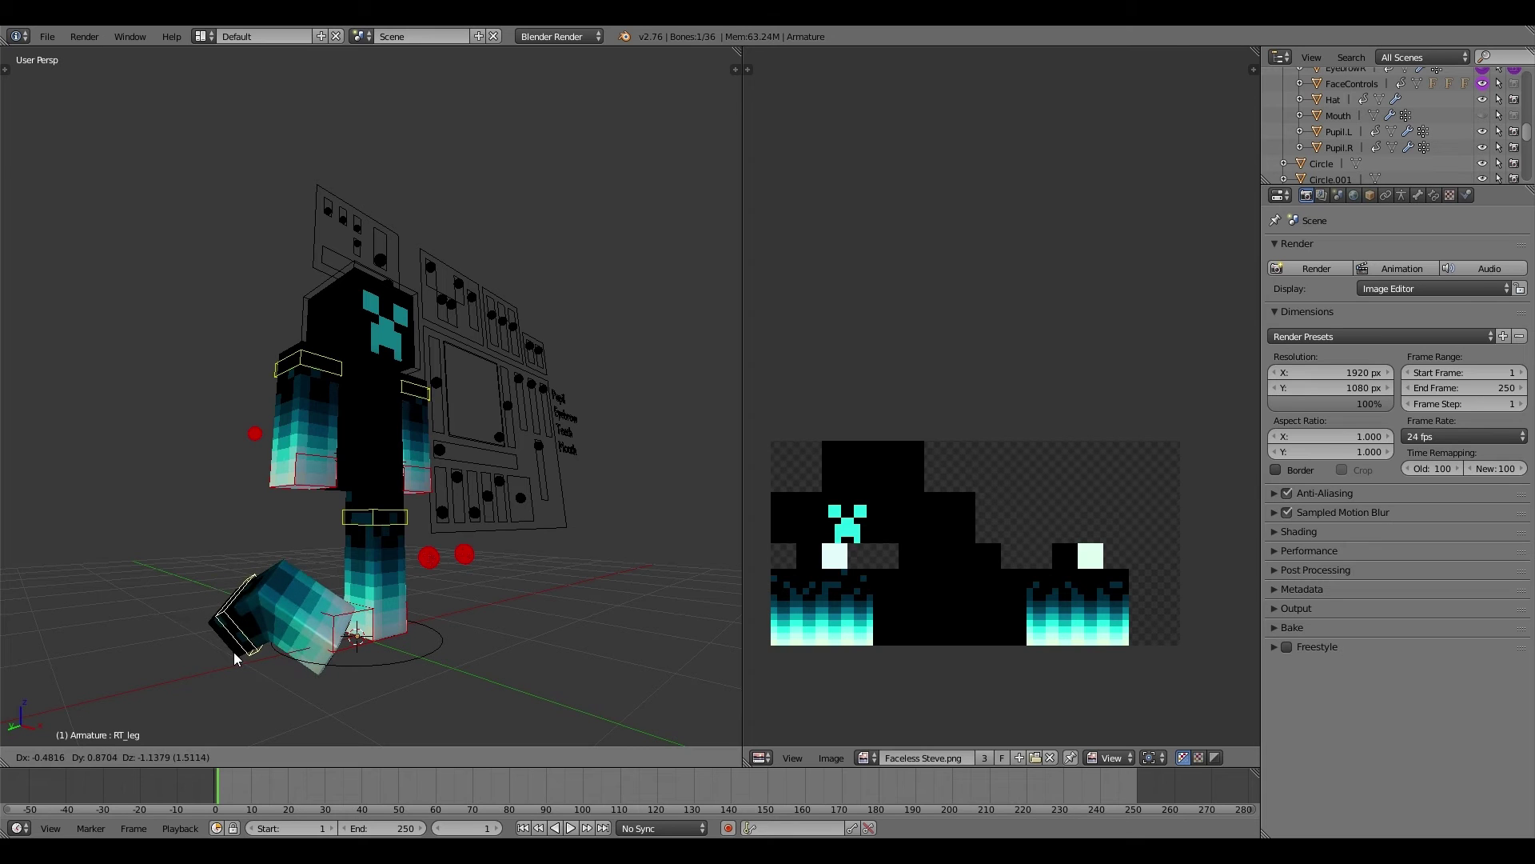
{"action": "right_click", "coordinate": [308, 363]}
{"action": "key", "text": "g"}
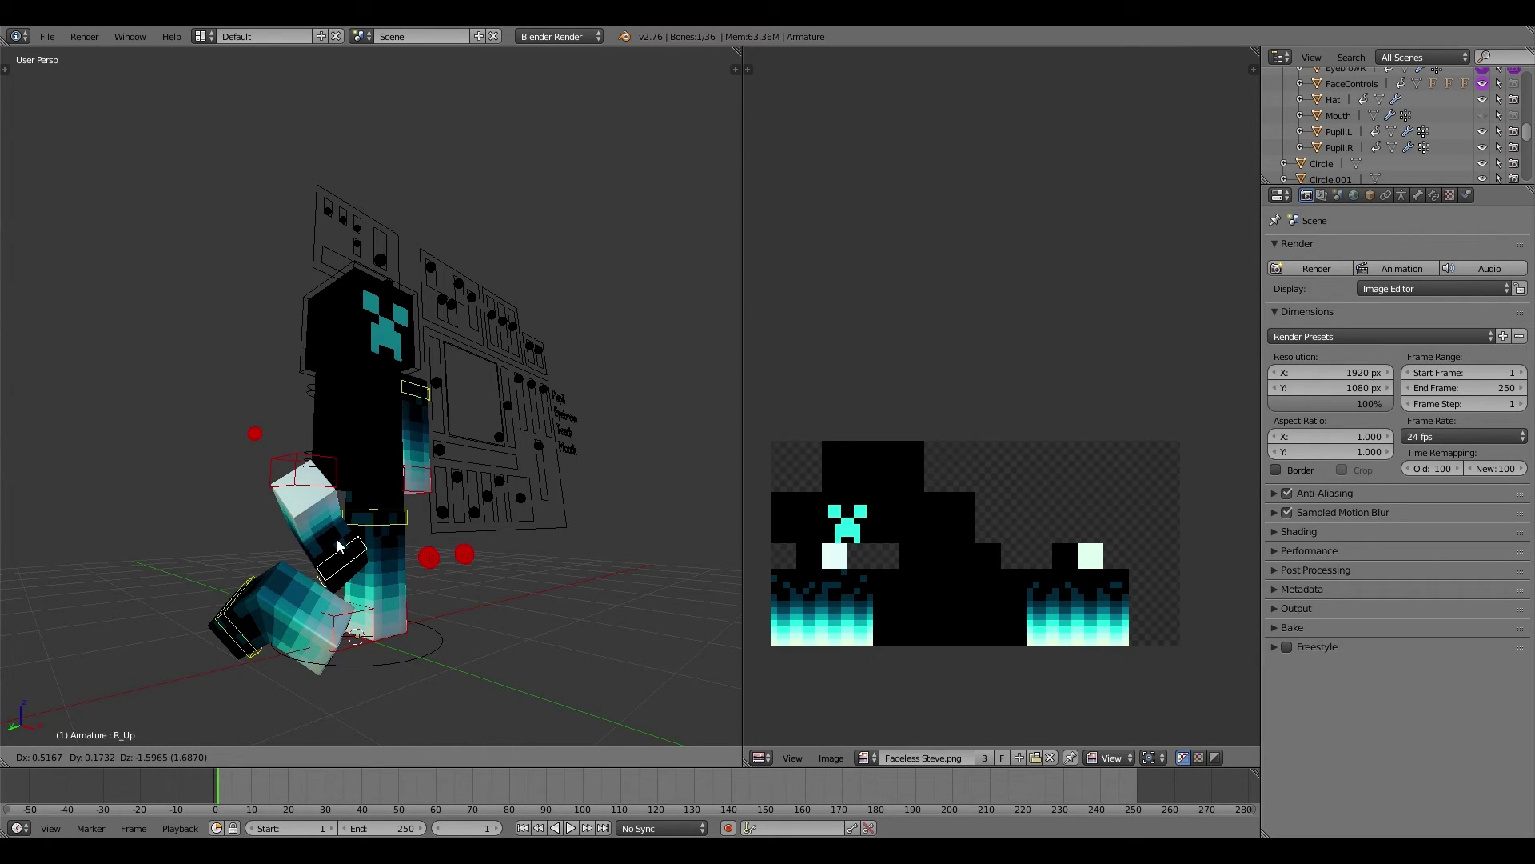
{"action": "left_click", "coordinate": [339, 547]}
Step: Rotate the chest bone to bend the character's upper body over, and view the pose from the front
{"action": "right_click", "coordinate": [415, 390]}
{"action": "key", "text": "r"}
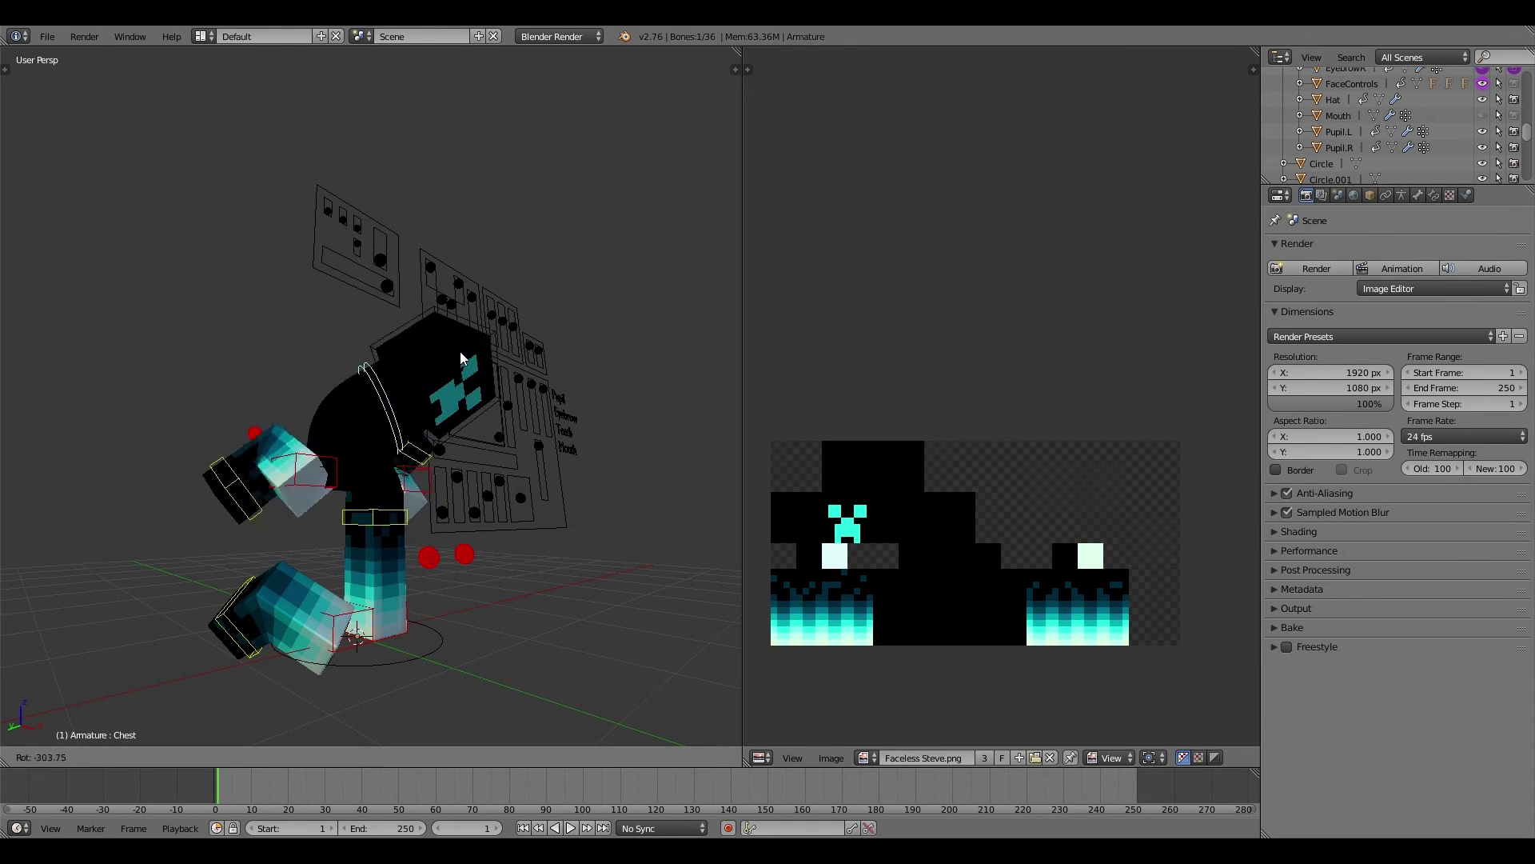
{"action": "left_click", "coordinate": [552, 533]}
{"action": "middle_click_drag", "start_coordinate": [552, 532], "coordinate": [400, 564]}
Step: Return every armature bone to its rest pose by clearing all locations and rotations
{"action": "key", "text": "a"}
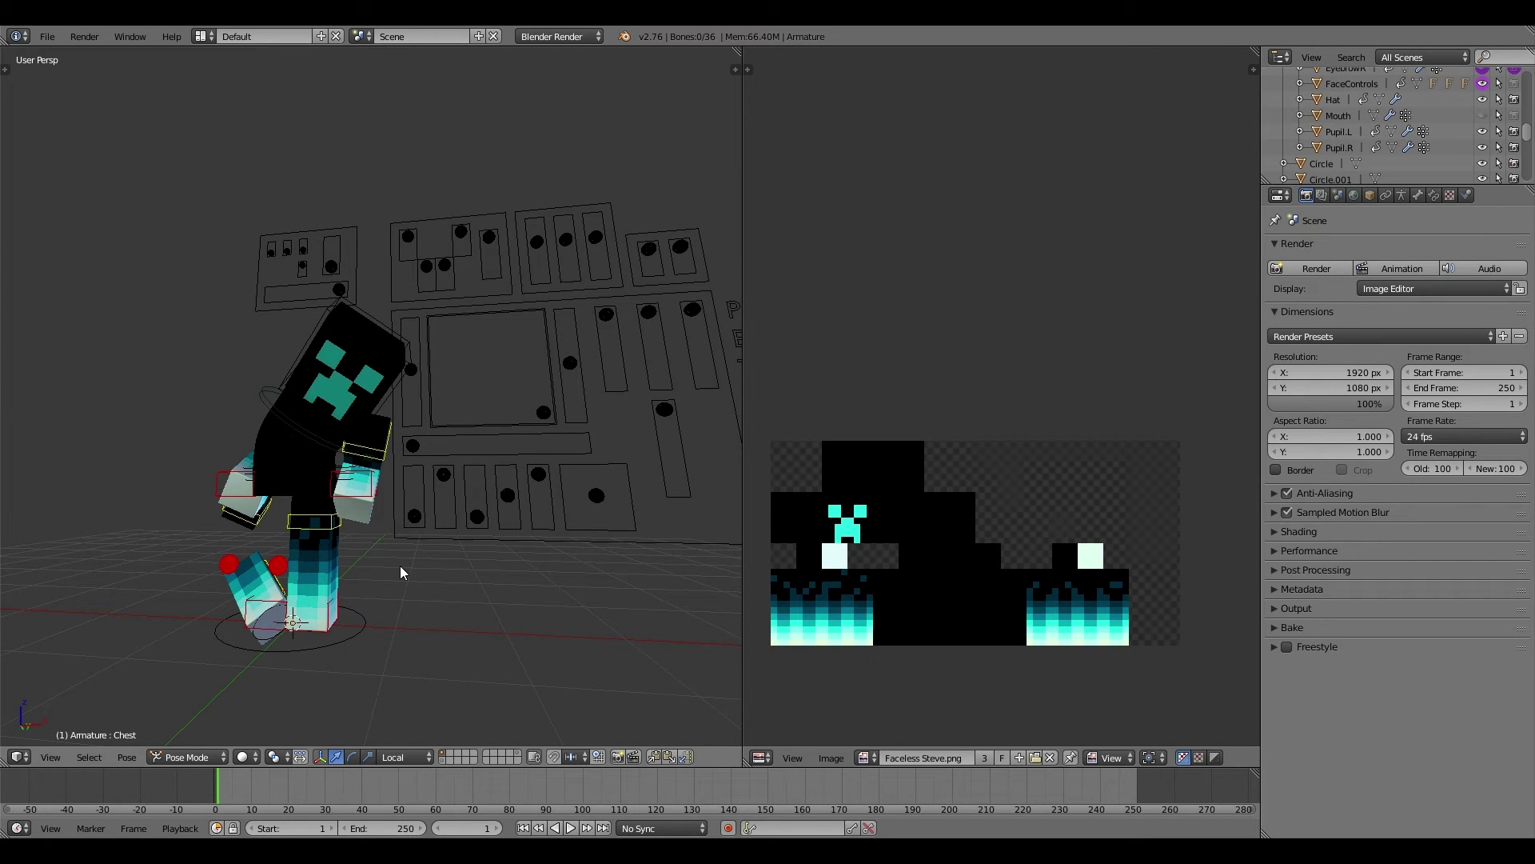
{"action": "key", "text": "a"}
{"action": "key", "text": "alt+r"}
{"action": "middle_click_drag", "start_coordinate": [382, 566], "coordinate": [521, 559]}
{"action": "scroll", "coordinate": [521, 566], "scroll_direction": "up", "scroll_amount": 4}
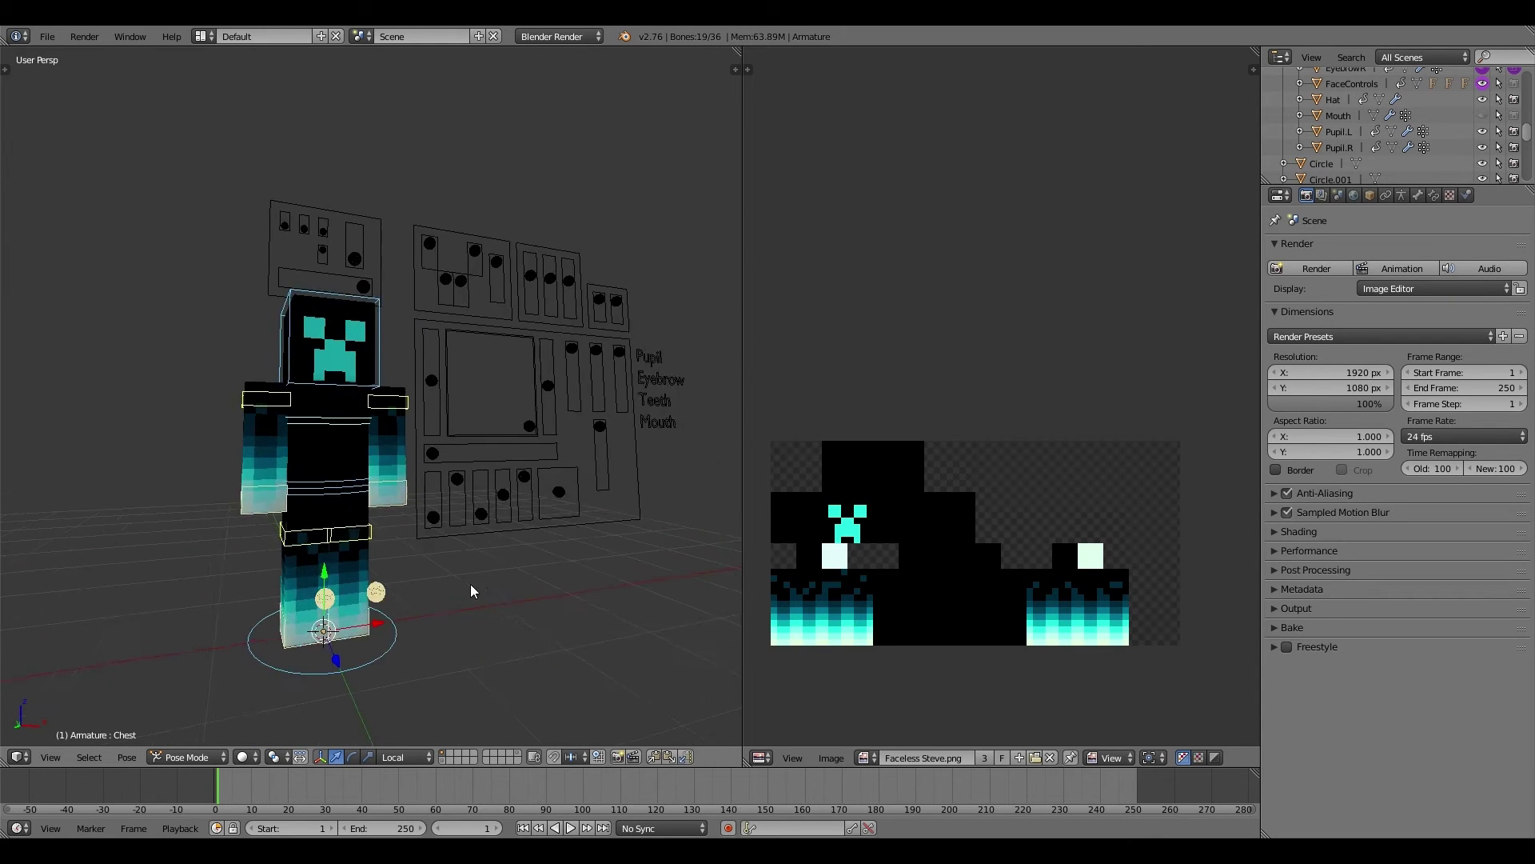
{"action": "left_click", "coordinate": [837, 758]}
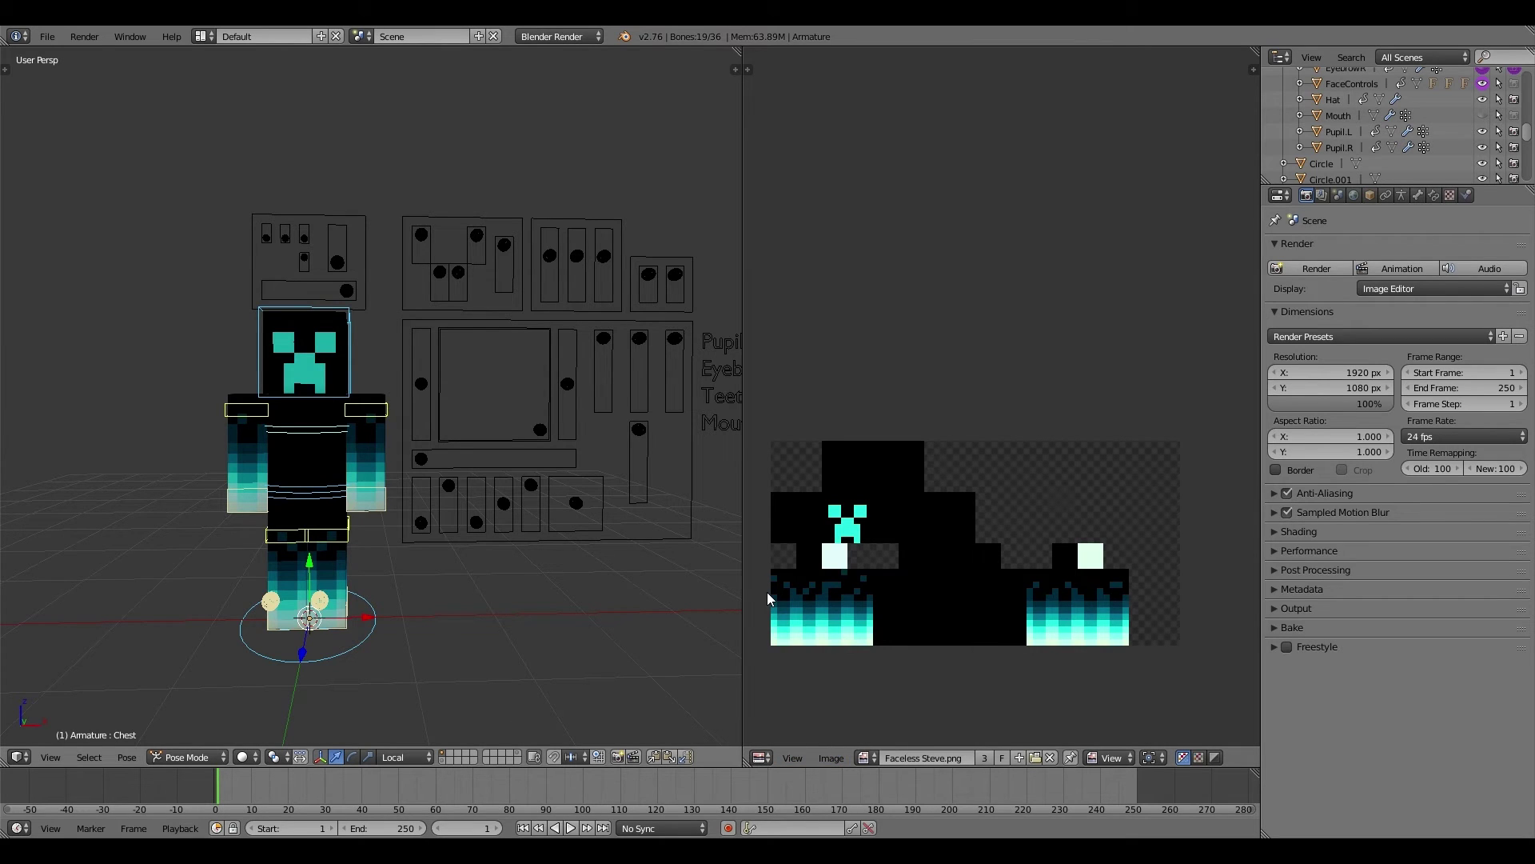
{"action": "middle_click_drag", "start_coordinate": [942, 565], "coordinate": [949, 559]}
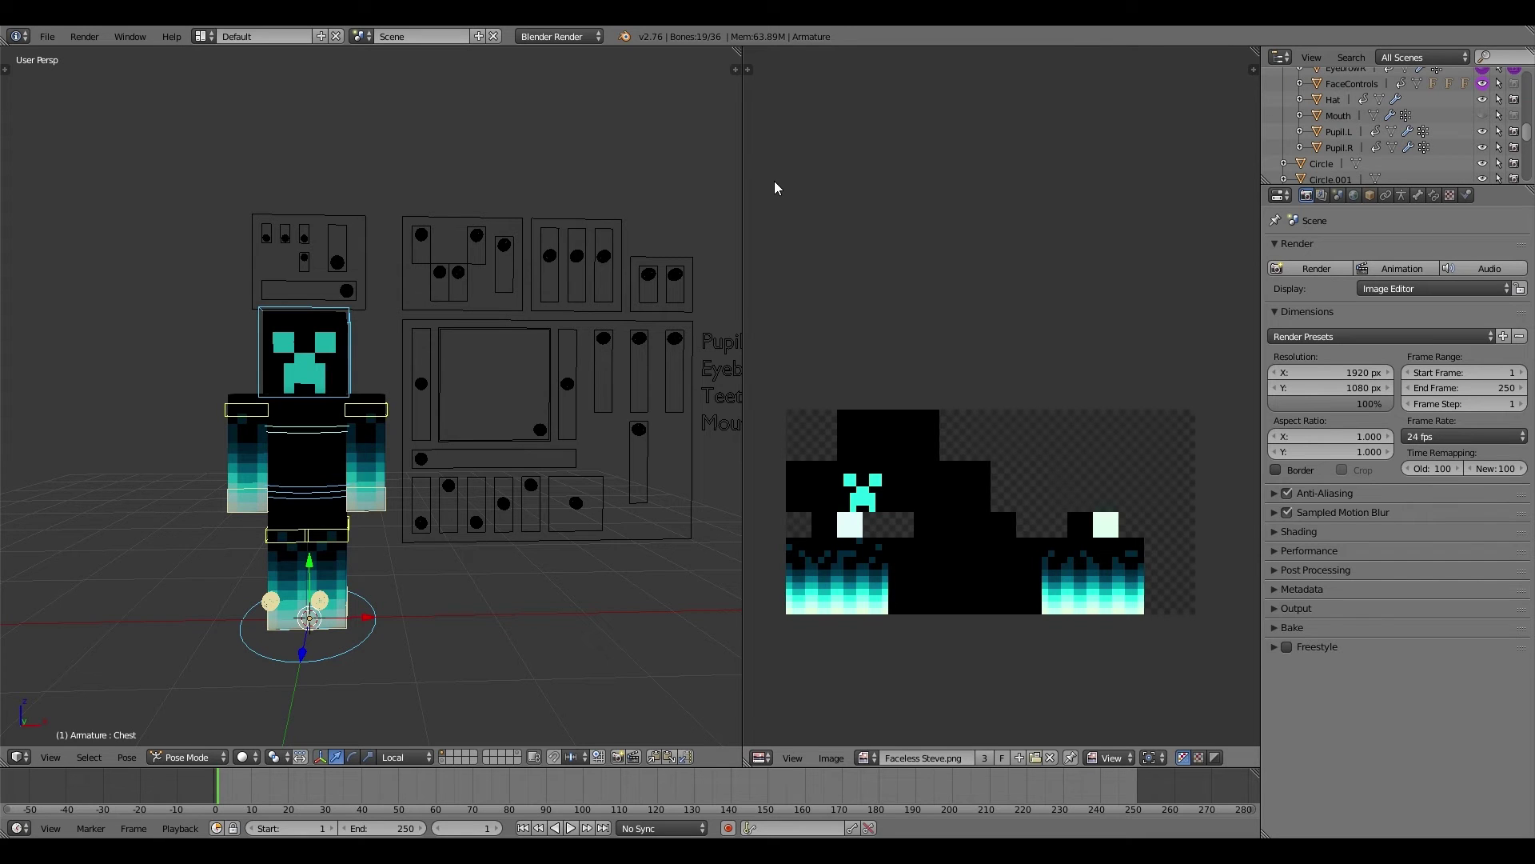
{"action": "middle_click_drag", "start_coordinate": [911, 648], "coordinate": [918, 626]}
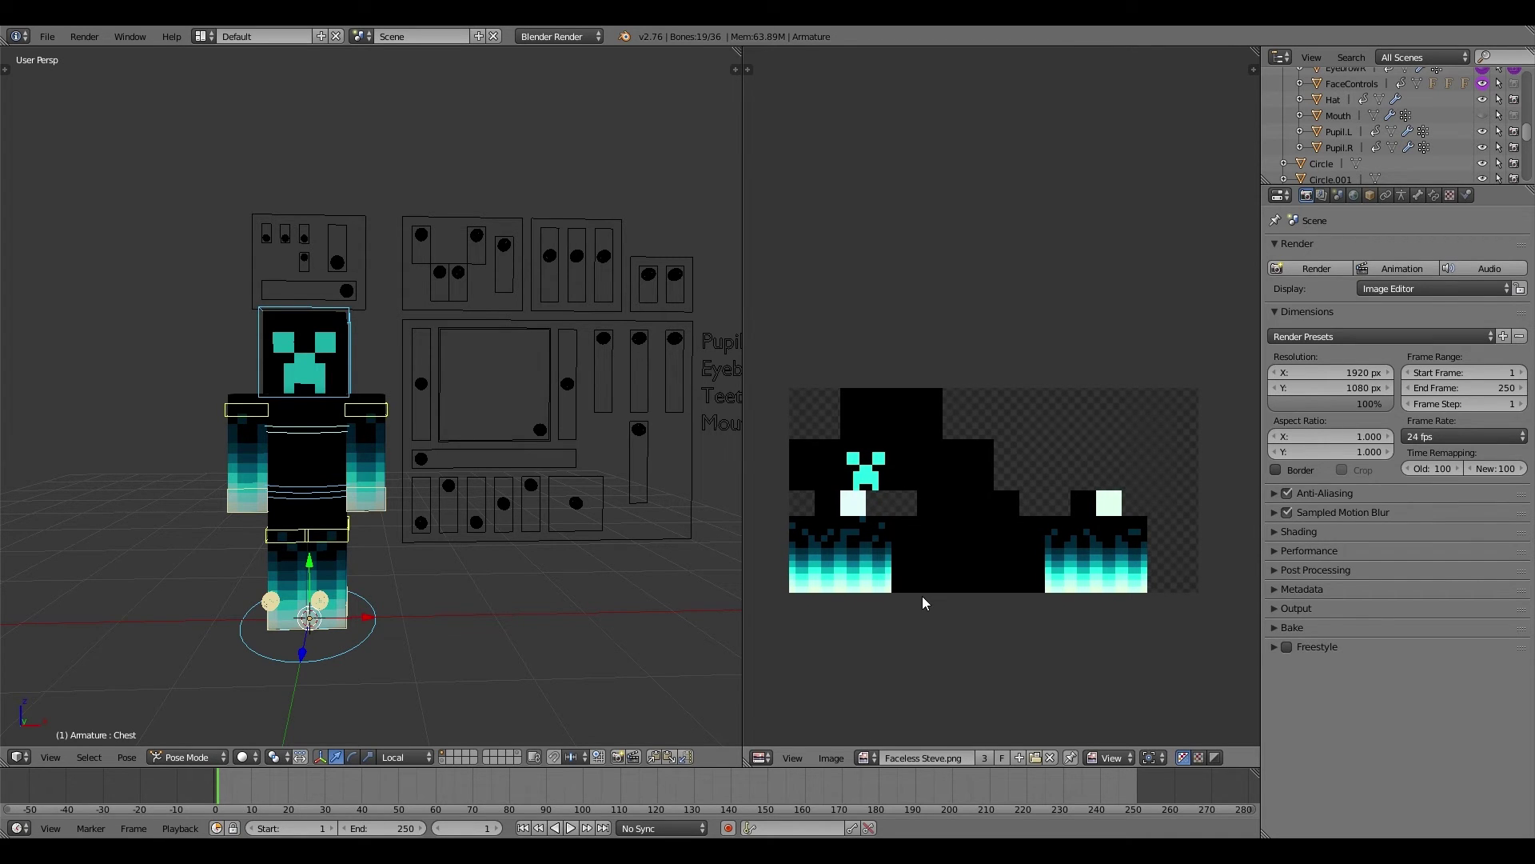
{"action": "middle_click_drag", "start_coordinate": [923, 597], "coordinate": [929, 561]}
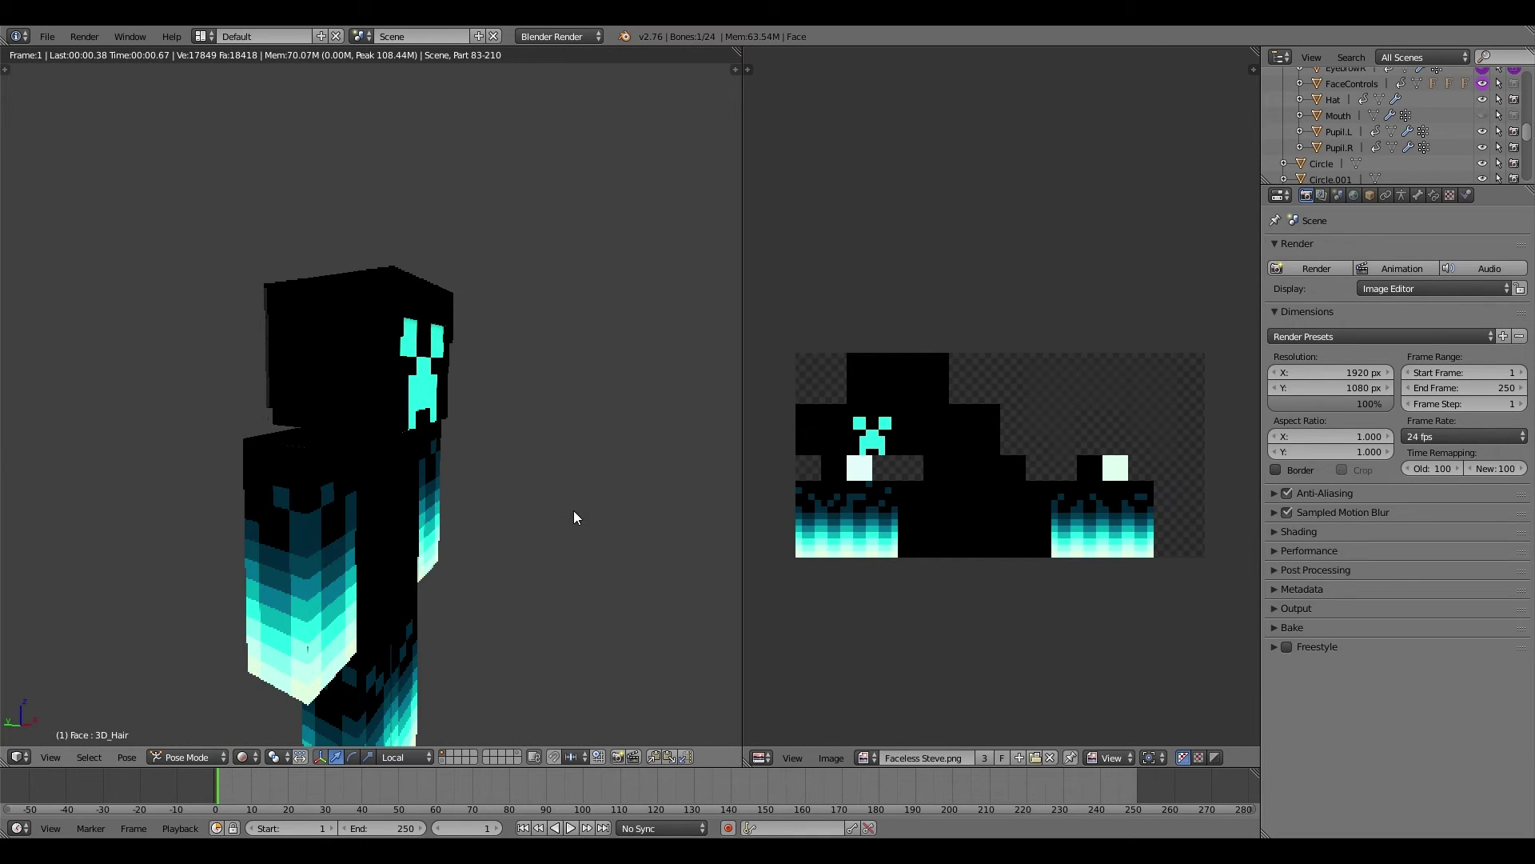
Step: Examine the skinned character in rendered viewport shading with Blender Render, viewing it from the front and side
{"action": "scroll", "coordinate": [573, 516], "scroll_direction": "up", "scroll_amount": 2}
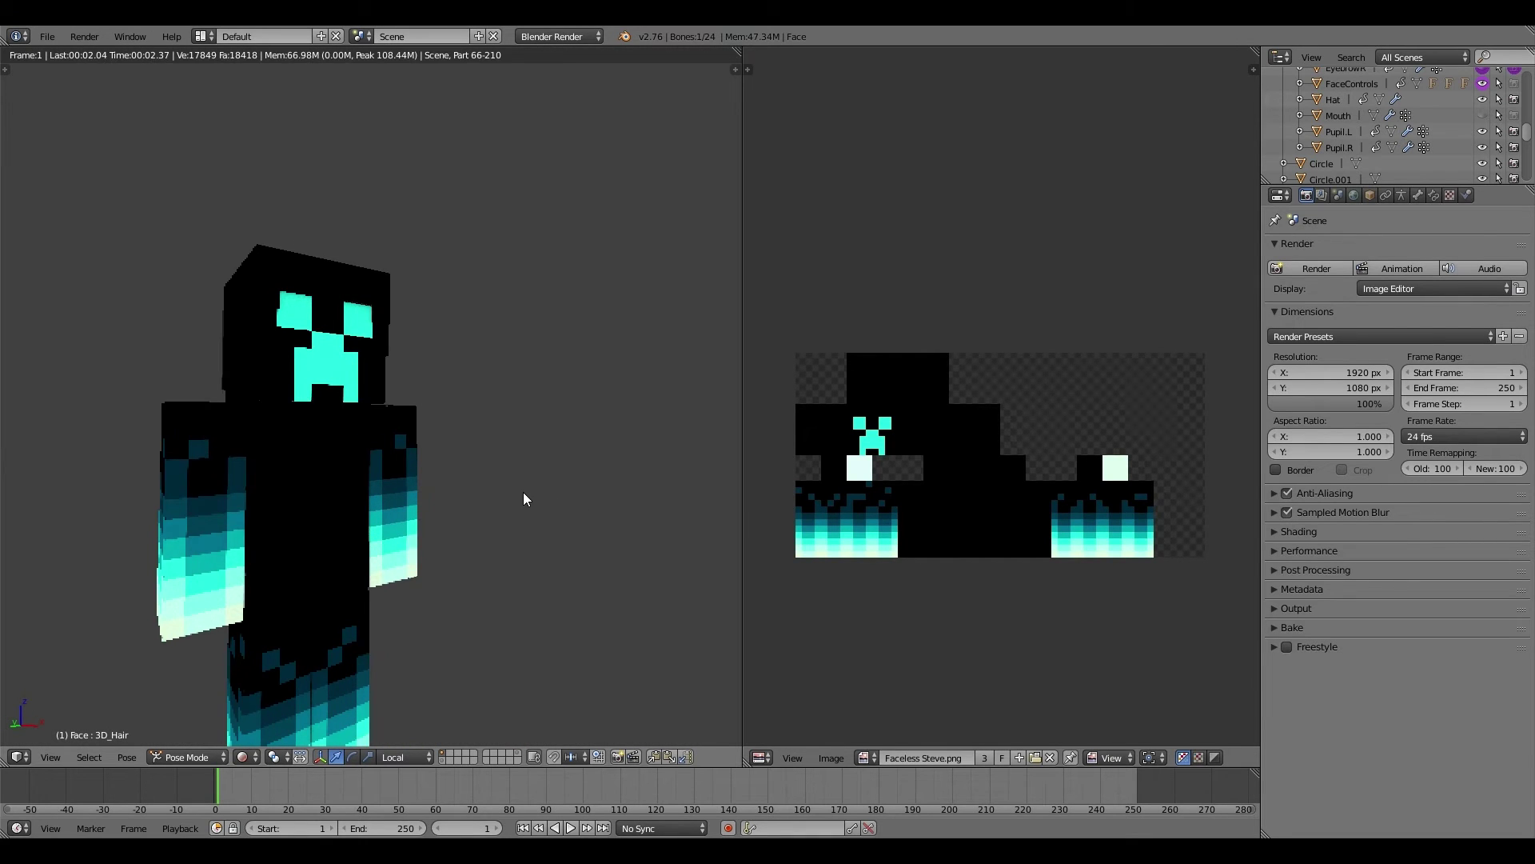
{"action": "key", "text": "shift+z"}
{"action": "middle_click_drag", "start_coordinate": [531, 492], "coordinate": [557, 506]}
{"action": "key", "text": "shift+z"}
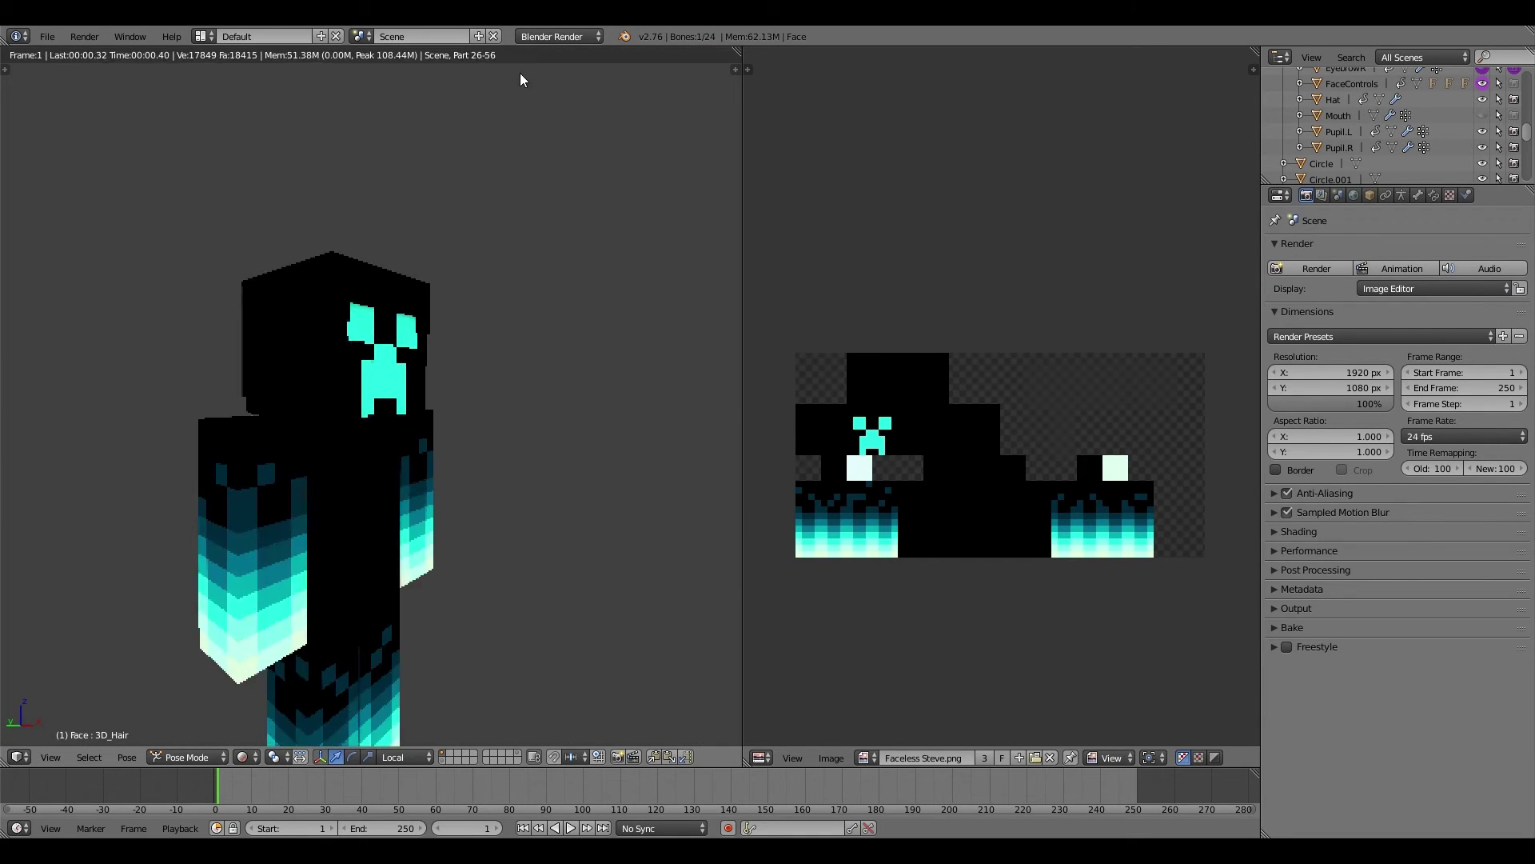
Step: Switch the render engine to Cycles Render and examine the character's head in the rendered viewport
{"action": "left_click", "coordinate": [560, 36]}
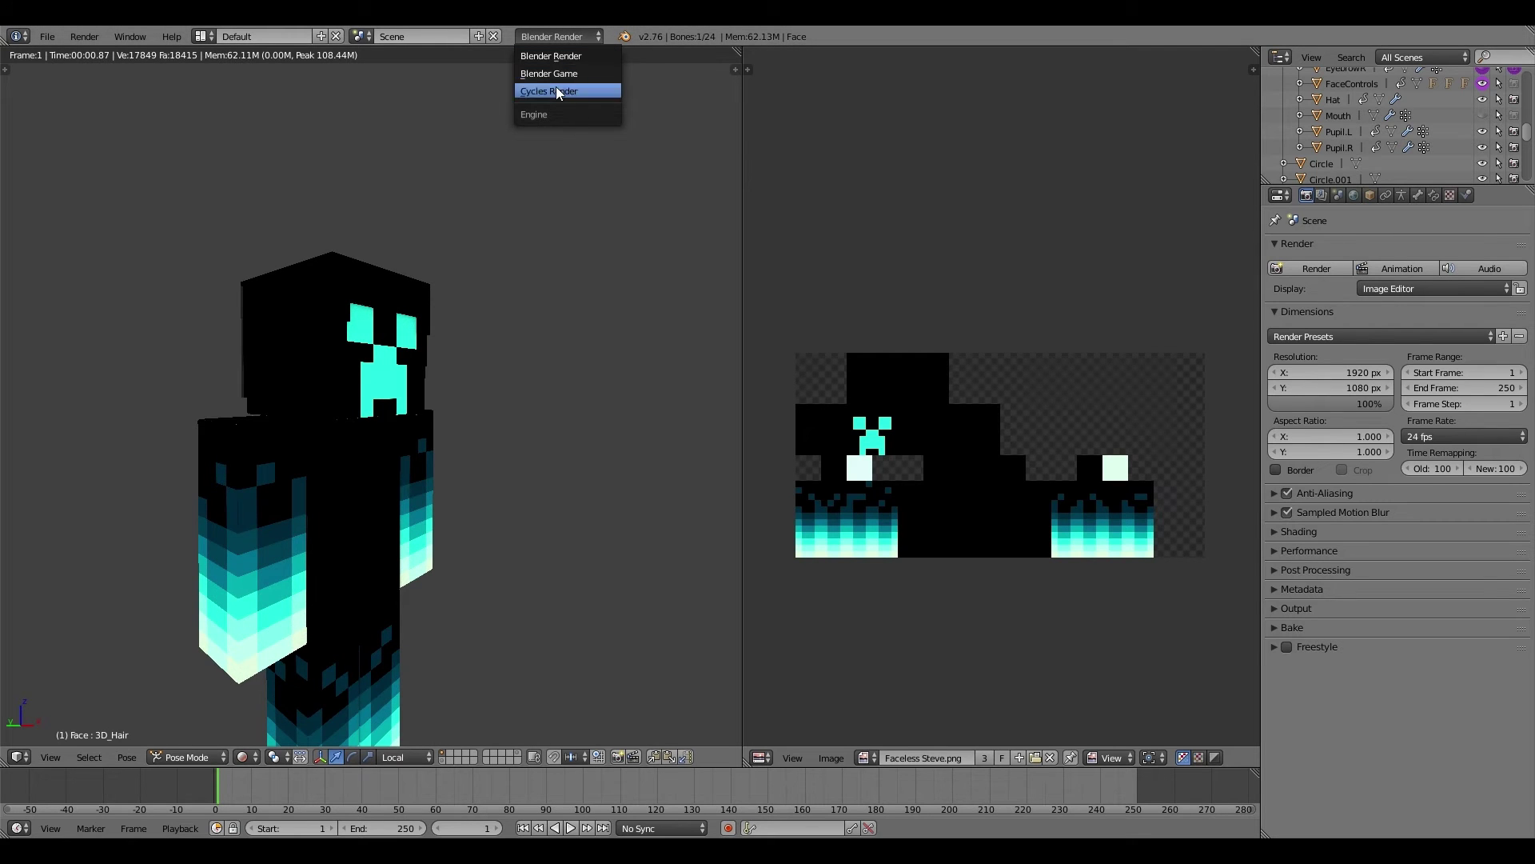
{"action": "left_click", "coordinate": [556, 89]}
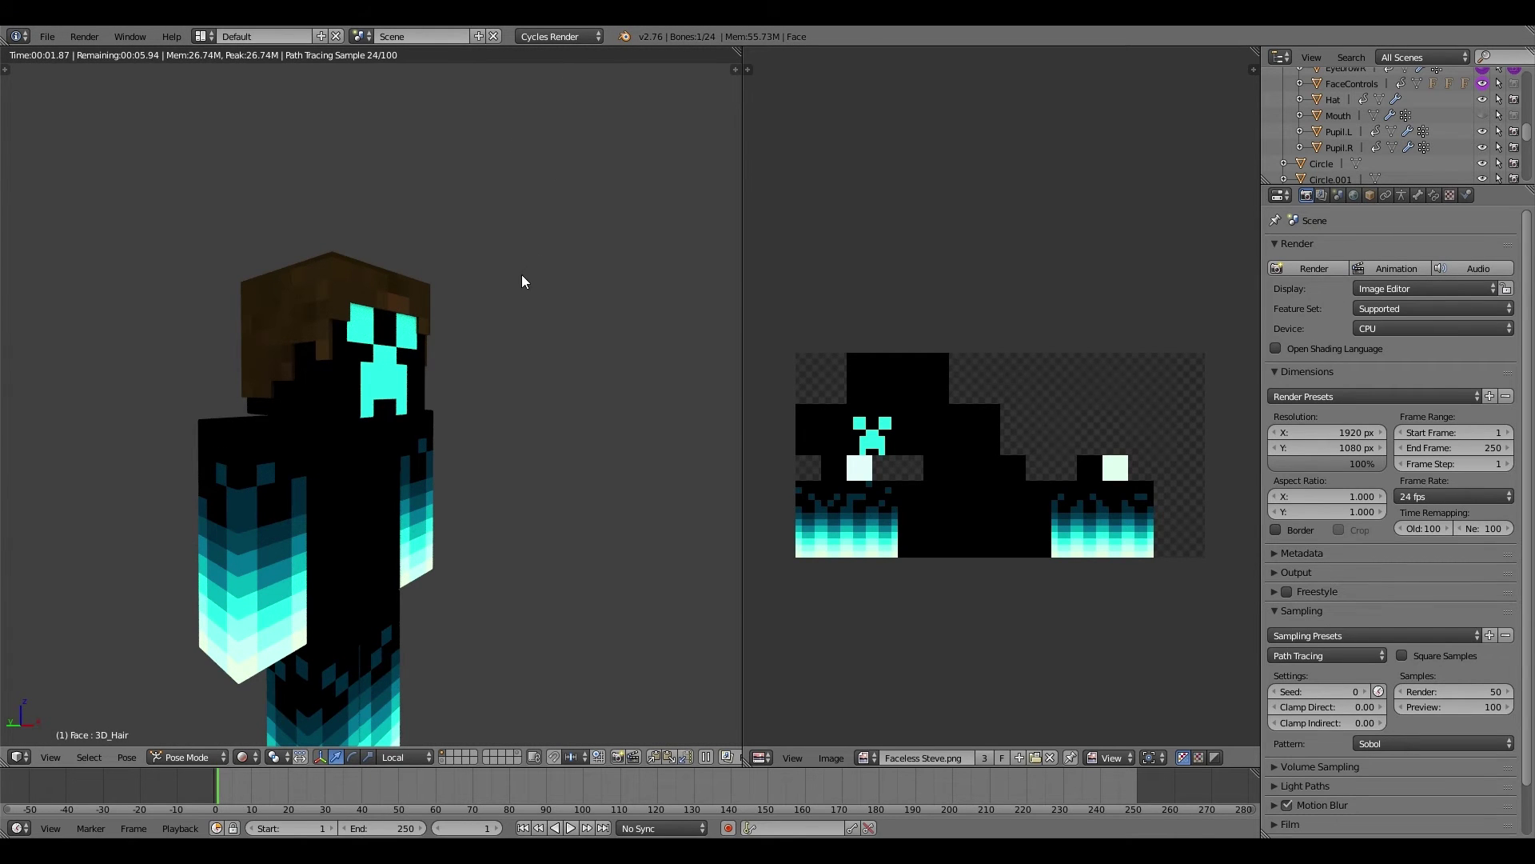
{"action": "middle_click_drag", "start_coordinate": [504, 292], "coordinate": [356, 356]}
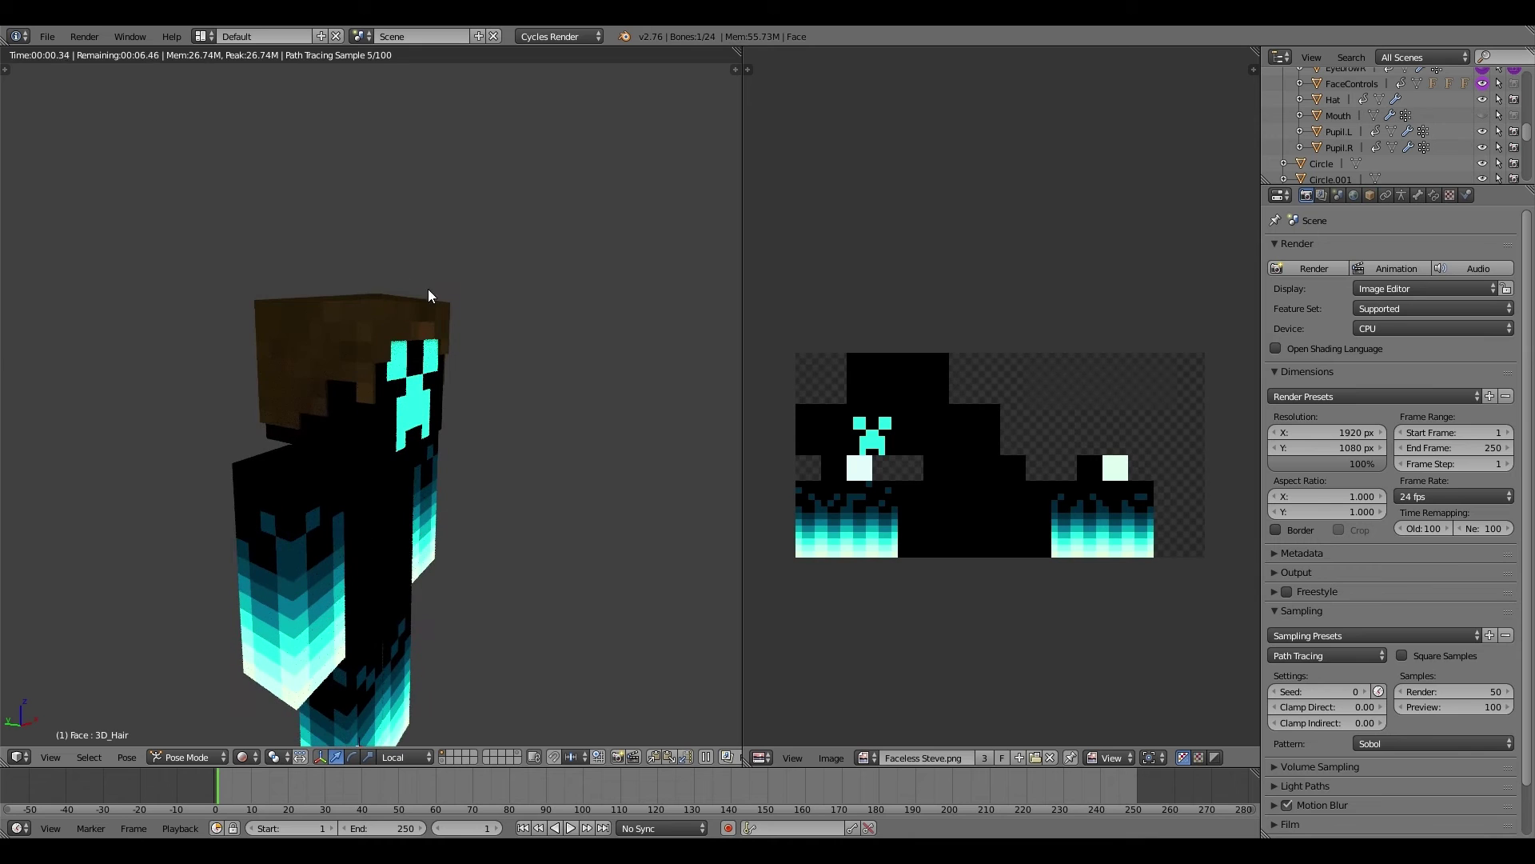
Step: Switch the engine back to Blender Render and compare how the rendered head looks from the front
{"action": "left_click", "coordinate": [583, 33]}
{"action": "left_click", "coordinate": [587, 55]}
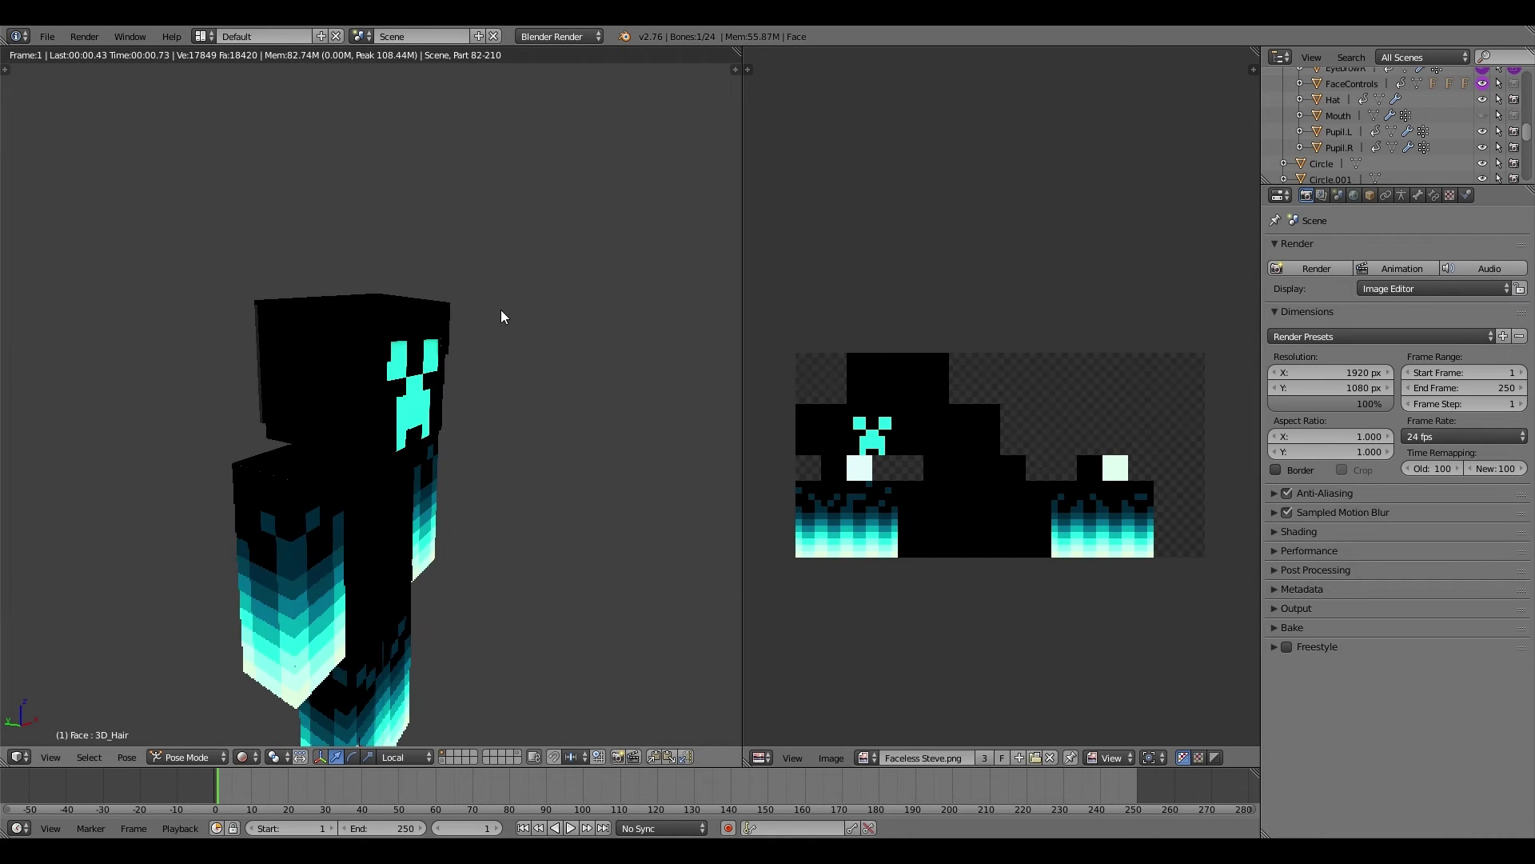
{"action": "middle_click_drag", "start_coordinate": [500, 315], "coordinate": [472, 335]}
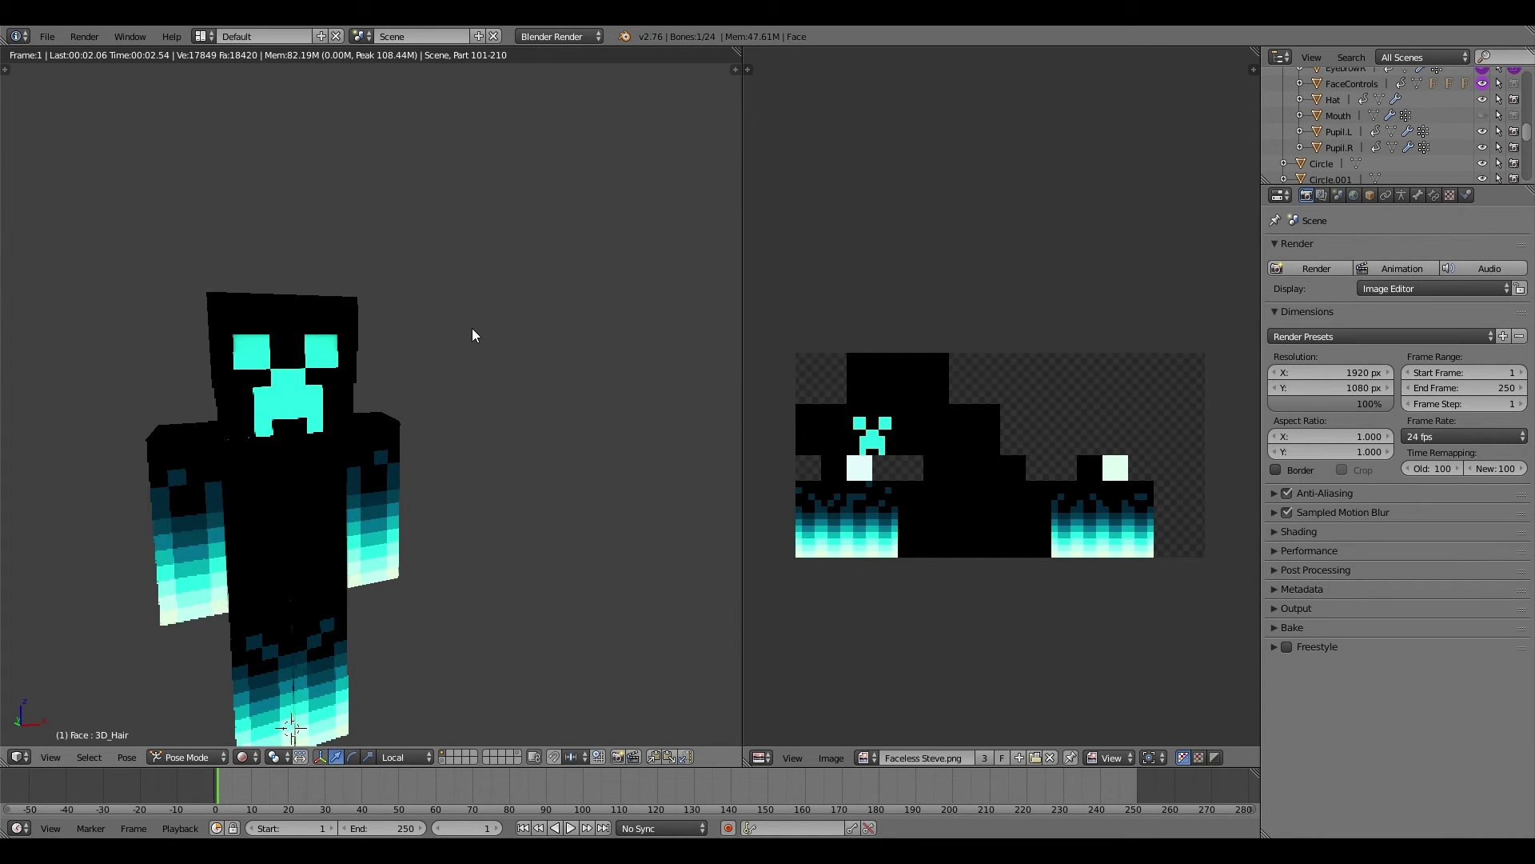
Step: Leave rendered viewport shading and set the render engine to Cycles Render
{"action": "key", "text": "shift+z"}
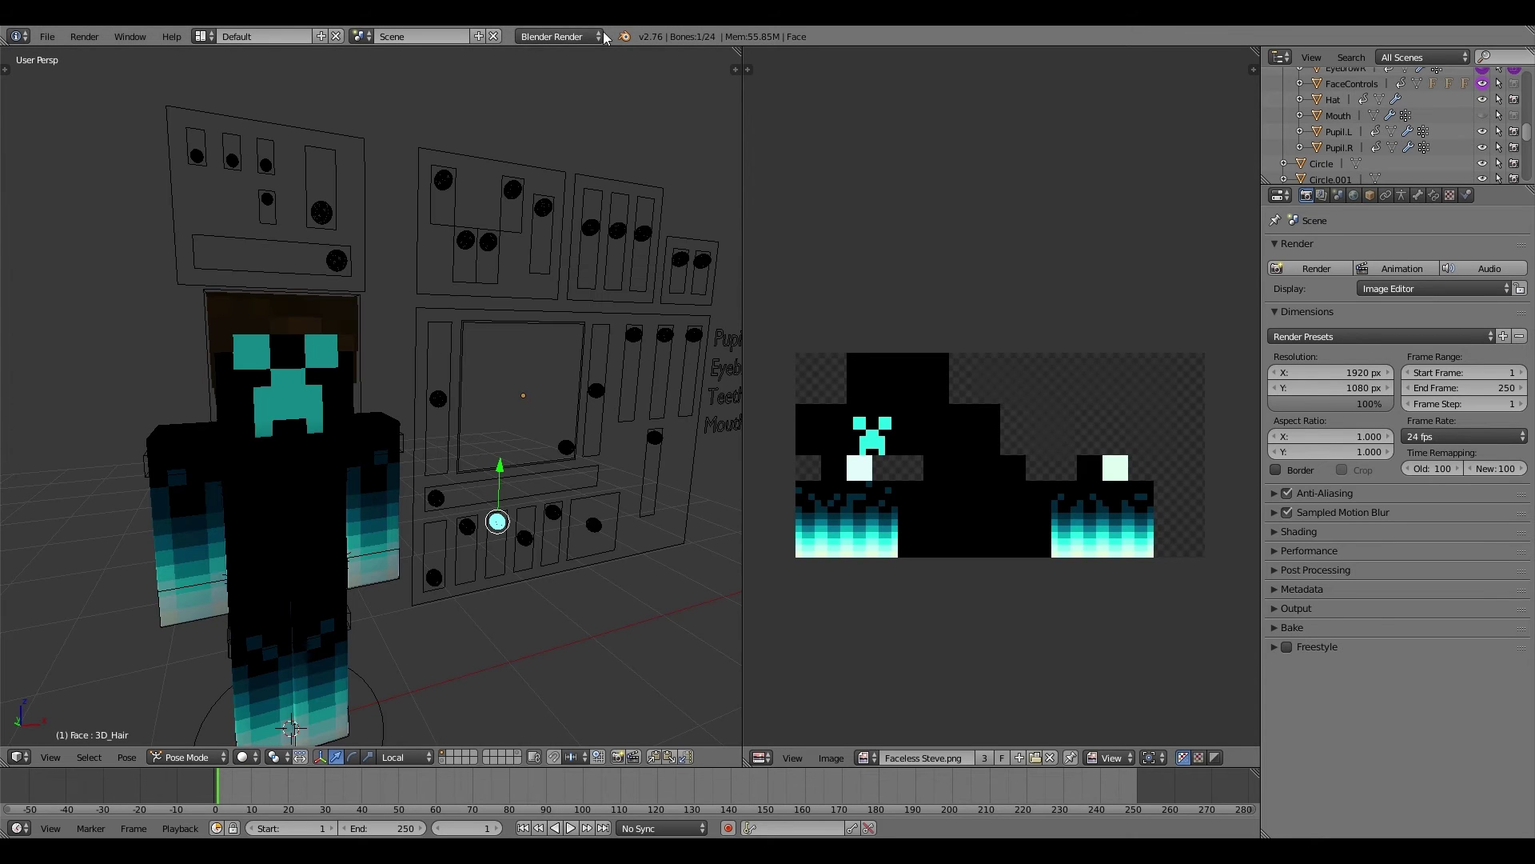
{"action": "left_click", "coordinate": [584, 36]}
{"action": "left_click", "coordinate": [583, 91]}
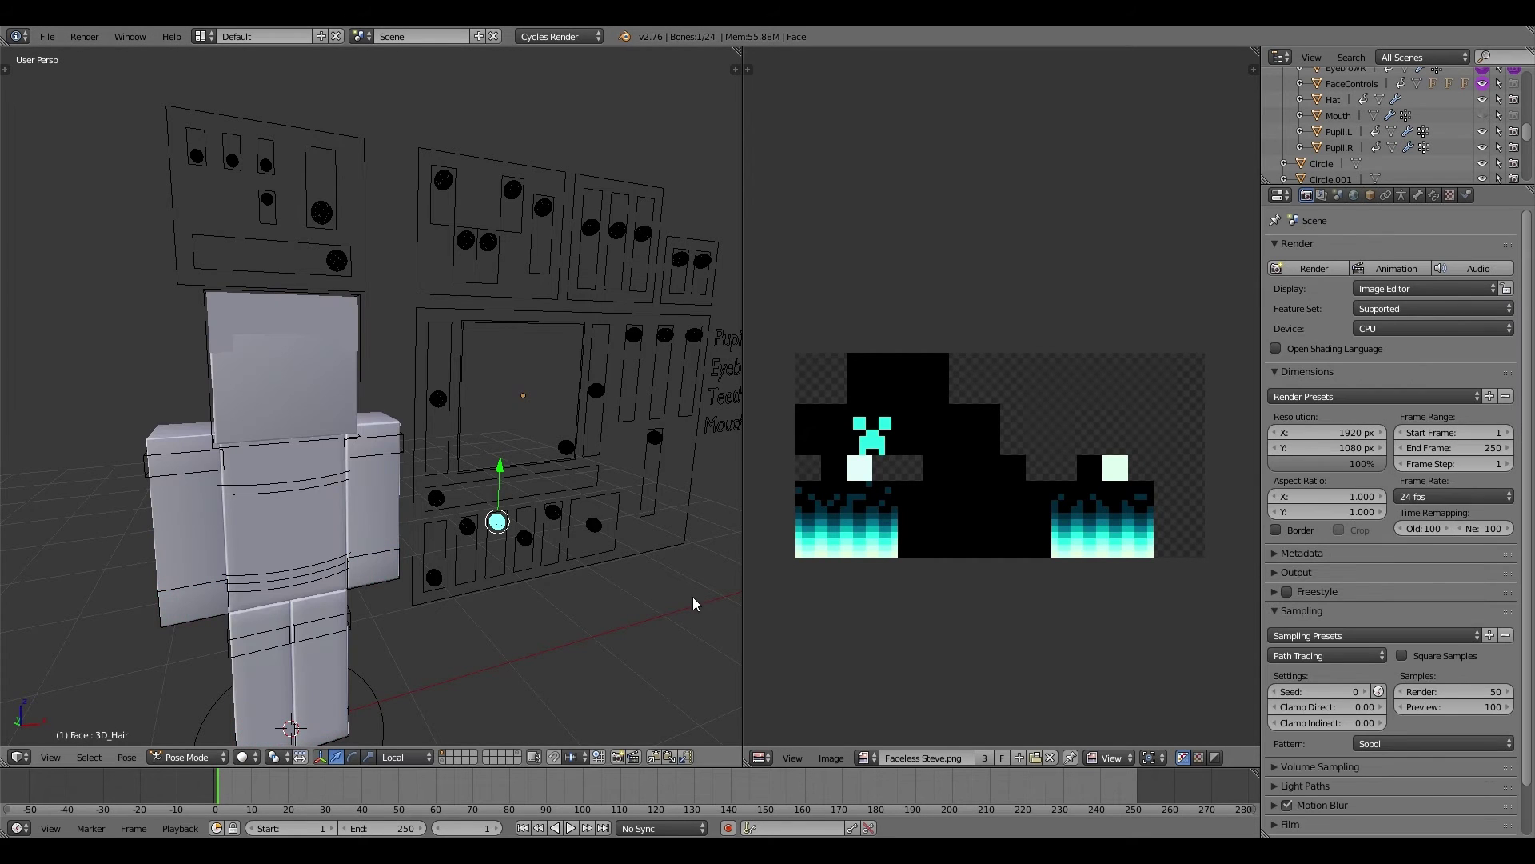
Step: Select all of the face panel's slider controls and clear their locations
{"action": "key", "text": "a"}
{"action": "key", "text": "a"}
{"action": "key", "text": "alt+g"}
Step: Select all controls in the Hide panel above the head and clear their locations
{"action": "middle_click_drag", "start_coordinate": [467, 544], "coordinate": [341, 293]}
{"action": "right_click", "coordinate": [341, 293]}
{"action": "key", "text": "a"}
{"action": "key", "text": "a"}
{"action": "key", "text": "alt+g"}
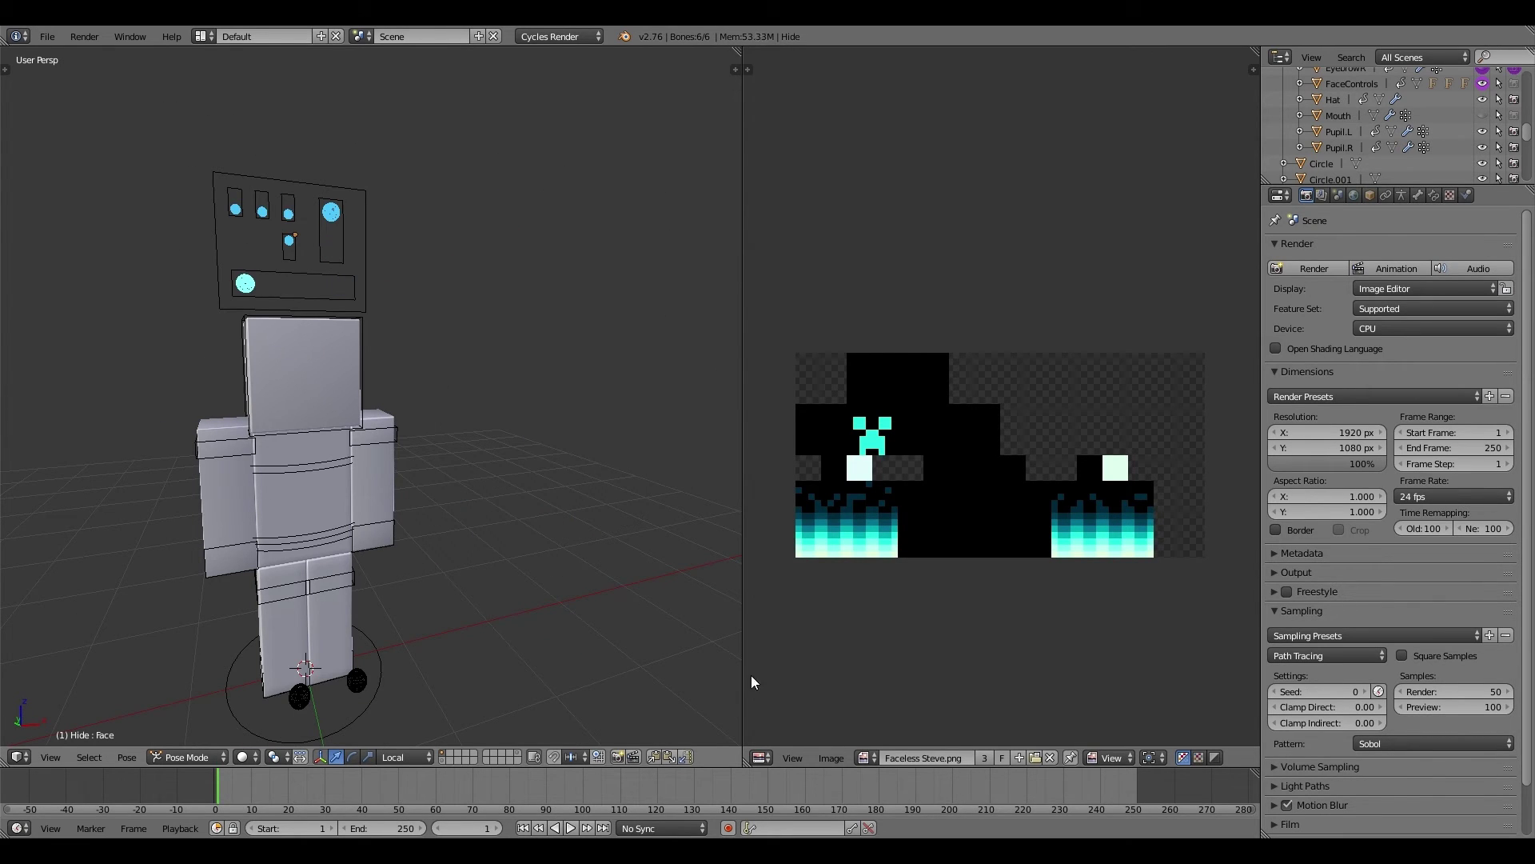
Step: Select all of the armature's bones and scale the whole character freely
{"action": "right_click", "coordinate": [378, 689]}
{"action": "key", "text": "a"}
{"action": "key", "text": "a"}
{"action": "key", "text": "KP_1"}
{"action": "key", "text": "KP_8"}
{"action": "key", "text": "KP_8"}
{"action": "key", "text": "KP_8"}
{"action": "key", "text": "KP_8"}
{"action": "key", "text": "KP_8"}
{"action": "key", "text": "KP_2"}
{"action": "key", "text": "KP_2"}
{"action": "key", "text": "KP_2"}
{"action": "key", "text": "KP_2"}
{"action": "middle_click_drag", "start_coordinate": [378, 690], "coordinate": [524, 563]}
{"action": "key", "text": "s"}
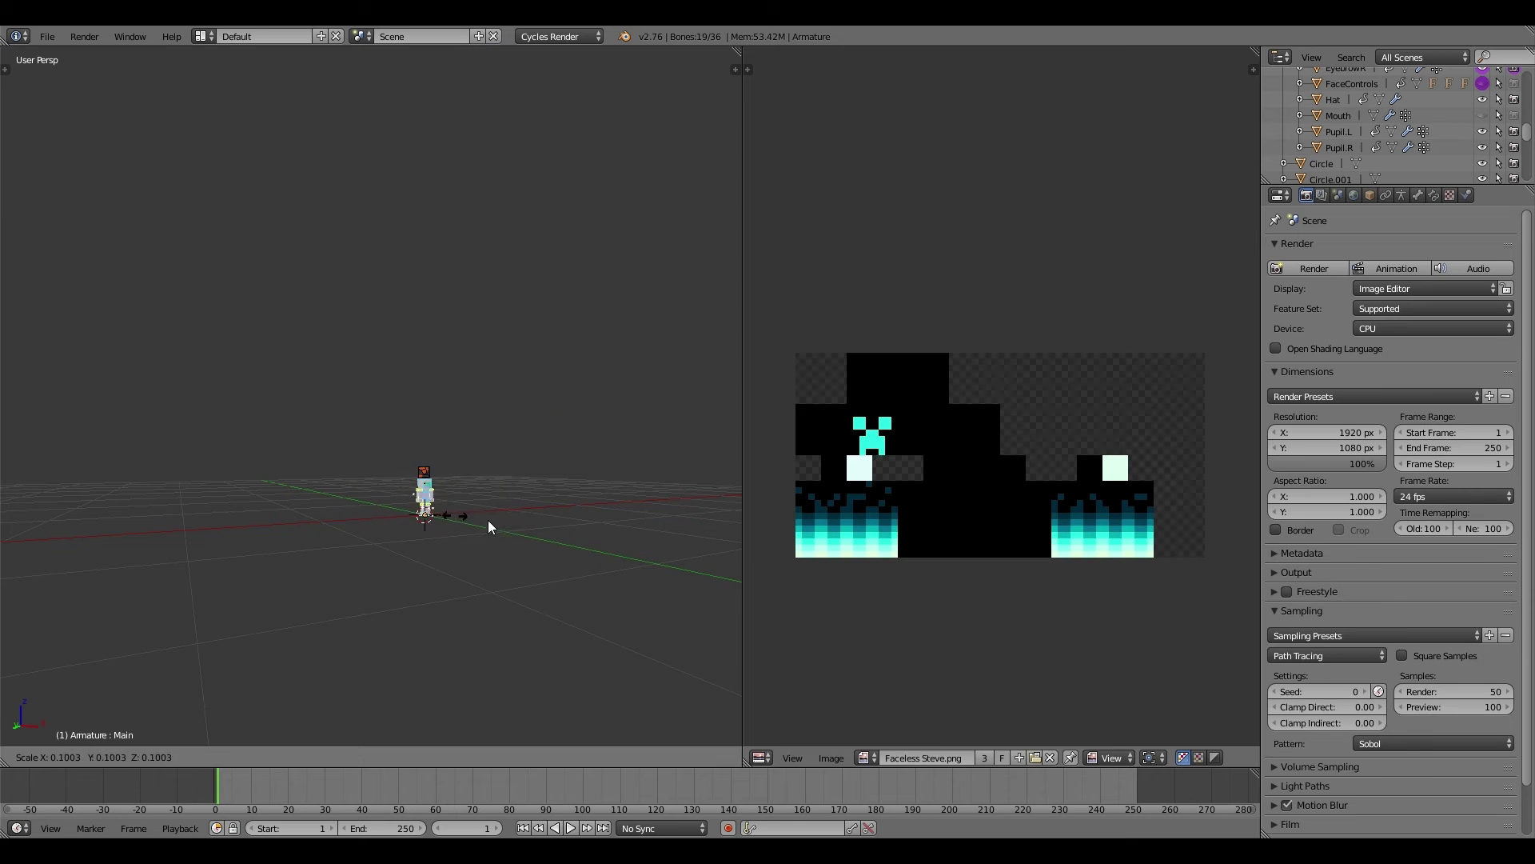
{"action": "left_click", "coordinate": [538, 529]}
{"action": "scroll", "coordinate": [537, 529], "scroll_direction": "down", "scroll_amount": 3}
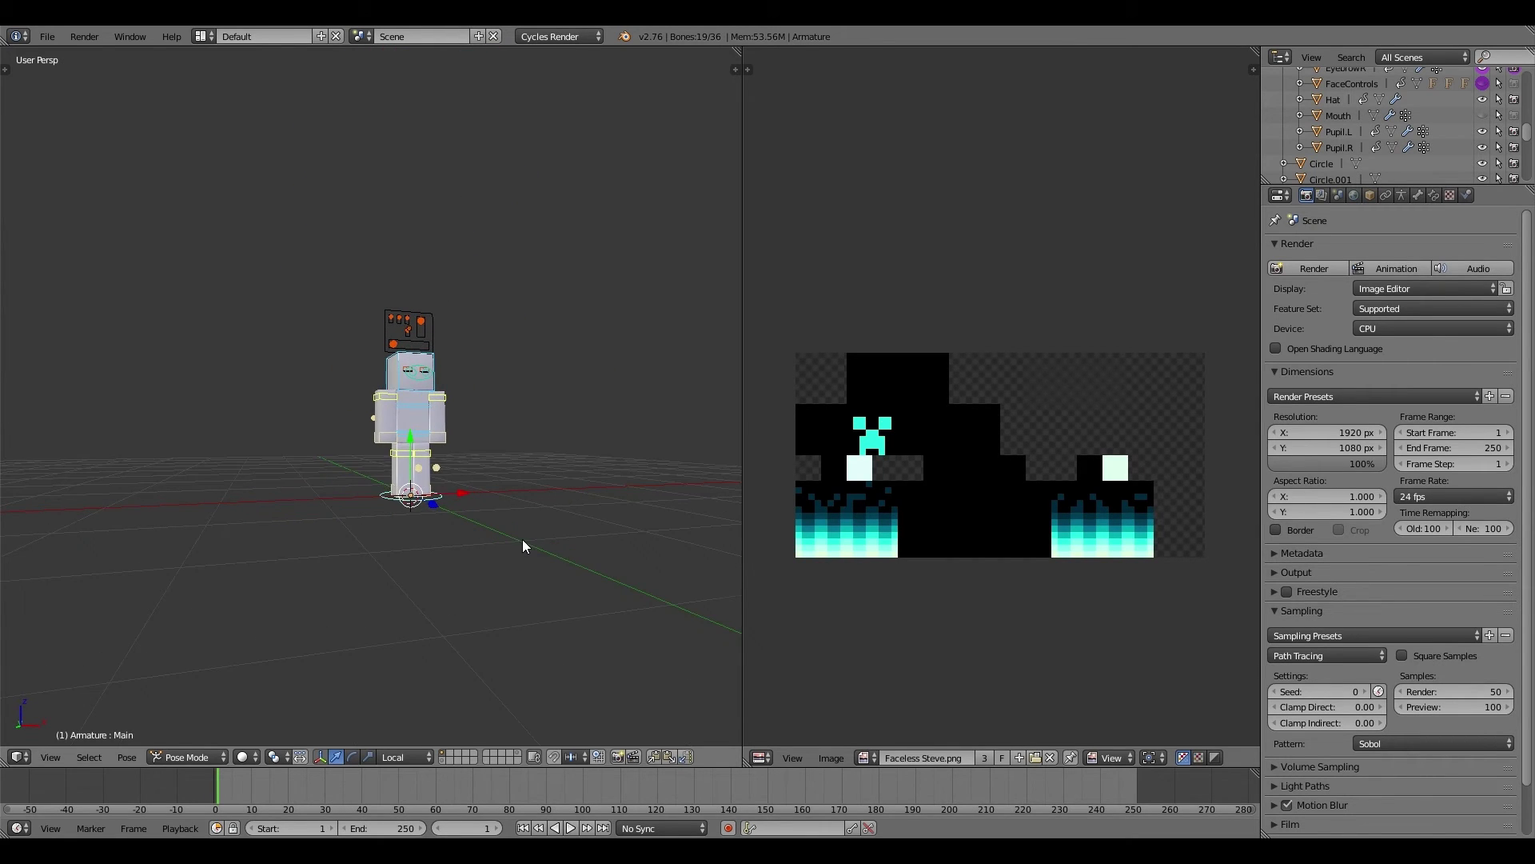
{"action": "scroll", "coordinate": [545, 555], "scroll_direction": "up", "scroll_amount": 4}
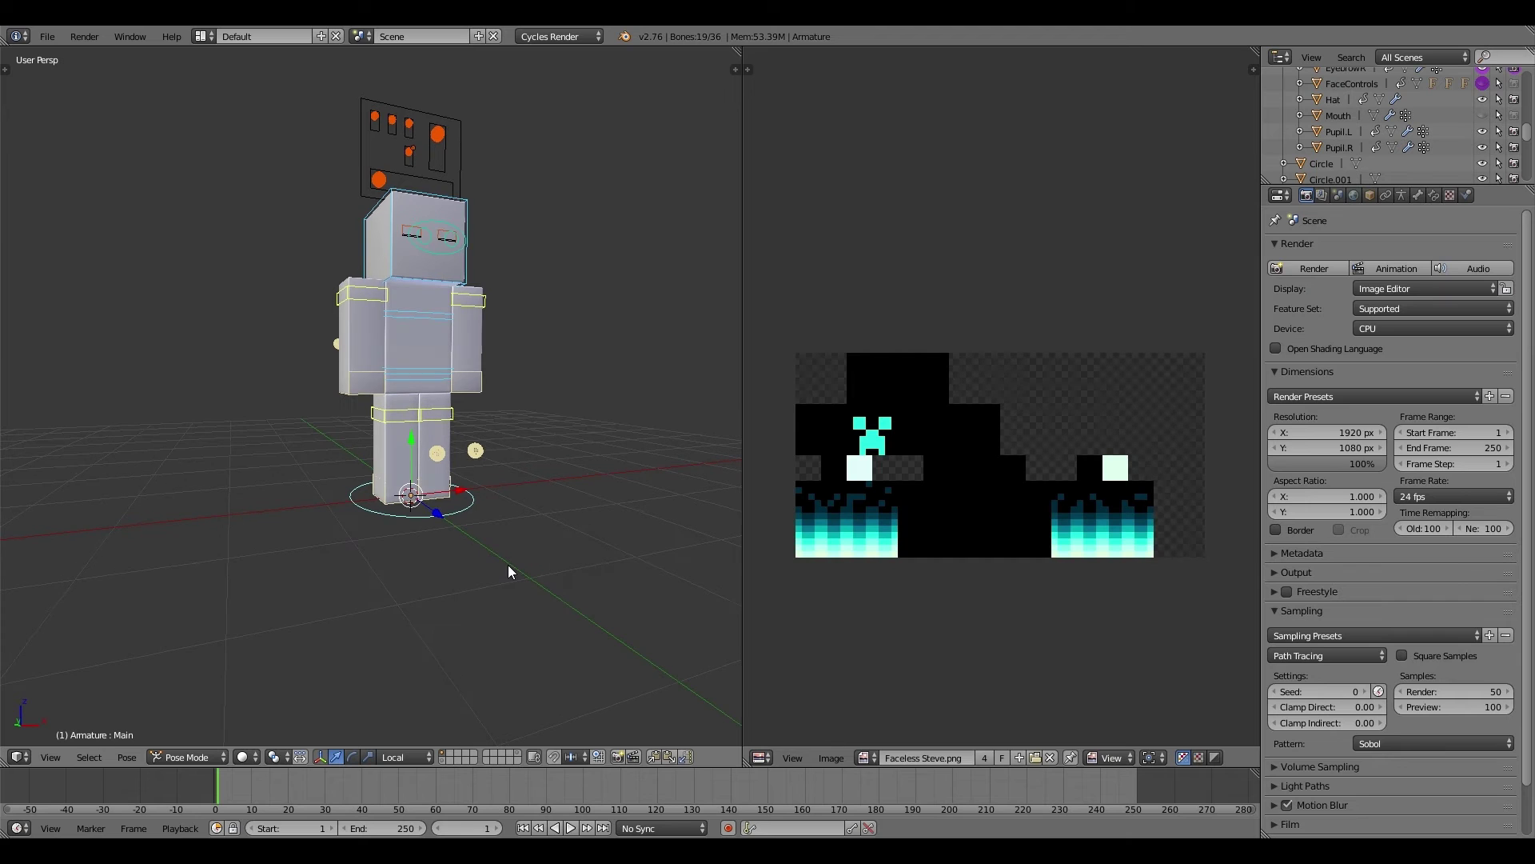
Step: Scale the whole character by a factor of 0.62 and show it in the front orthographic view
{"action": "key", "text": "s"}
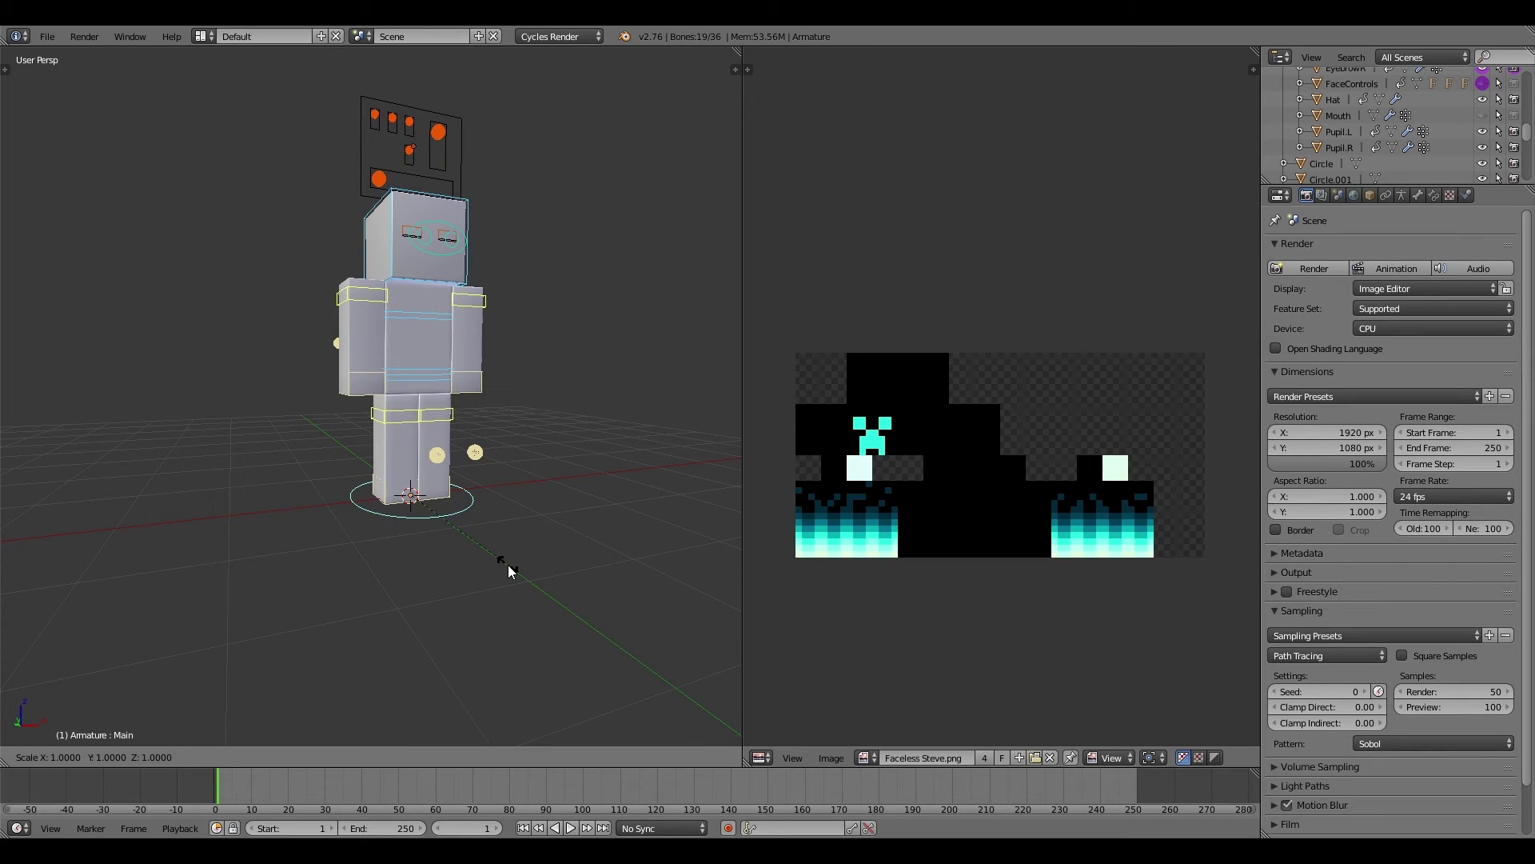
{"action": "key", "text": "0"}
{"action": "key", "text": "period"}
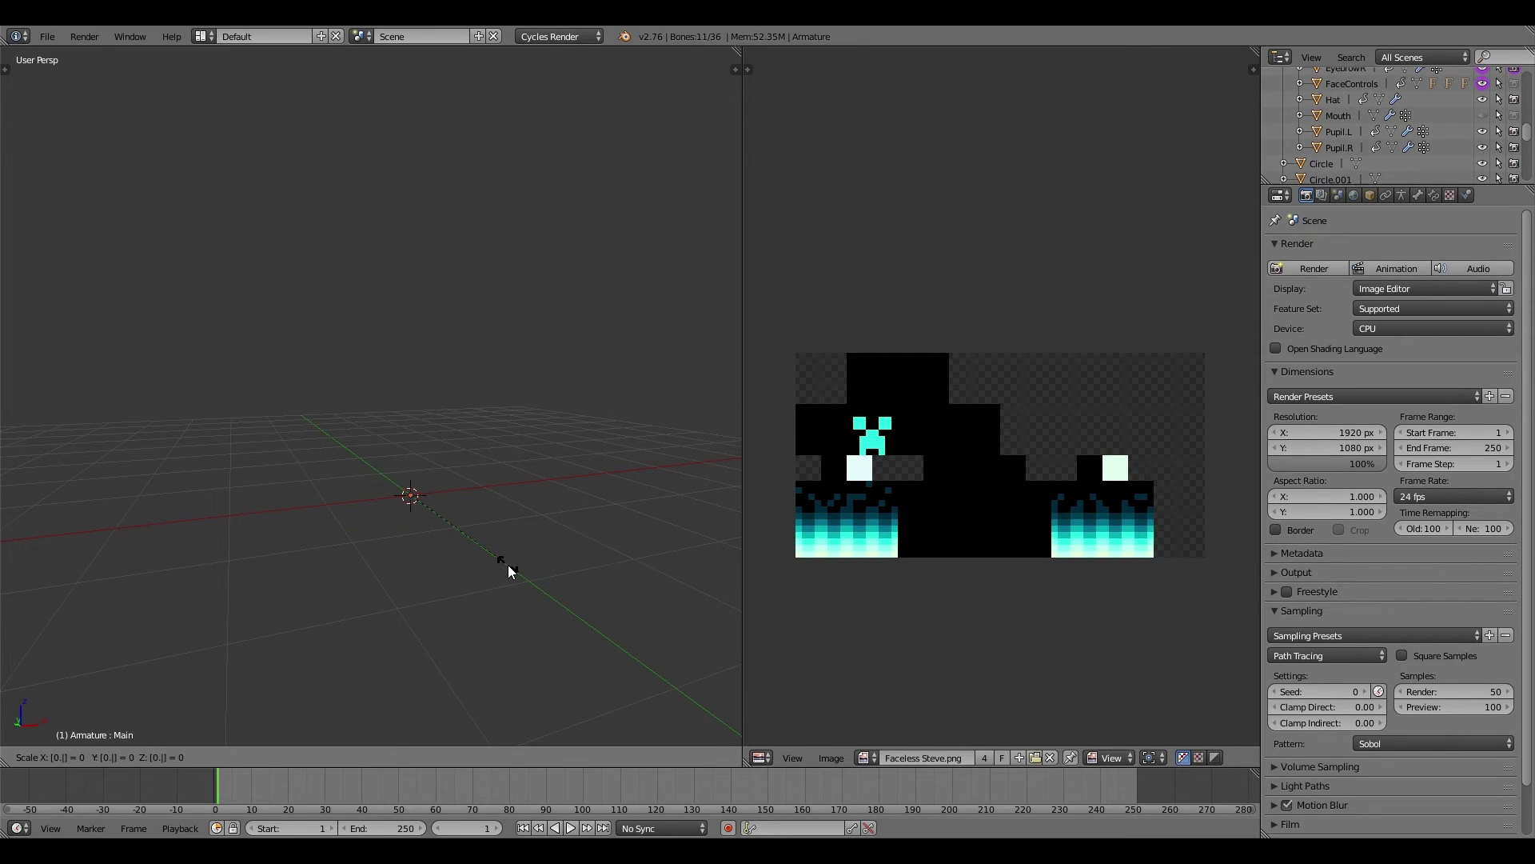
{"action": "key", "text": "6"}
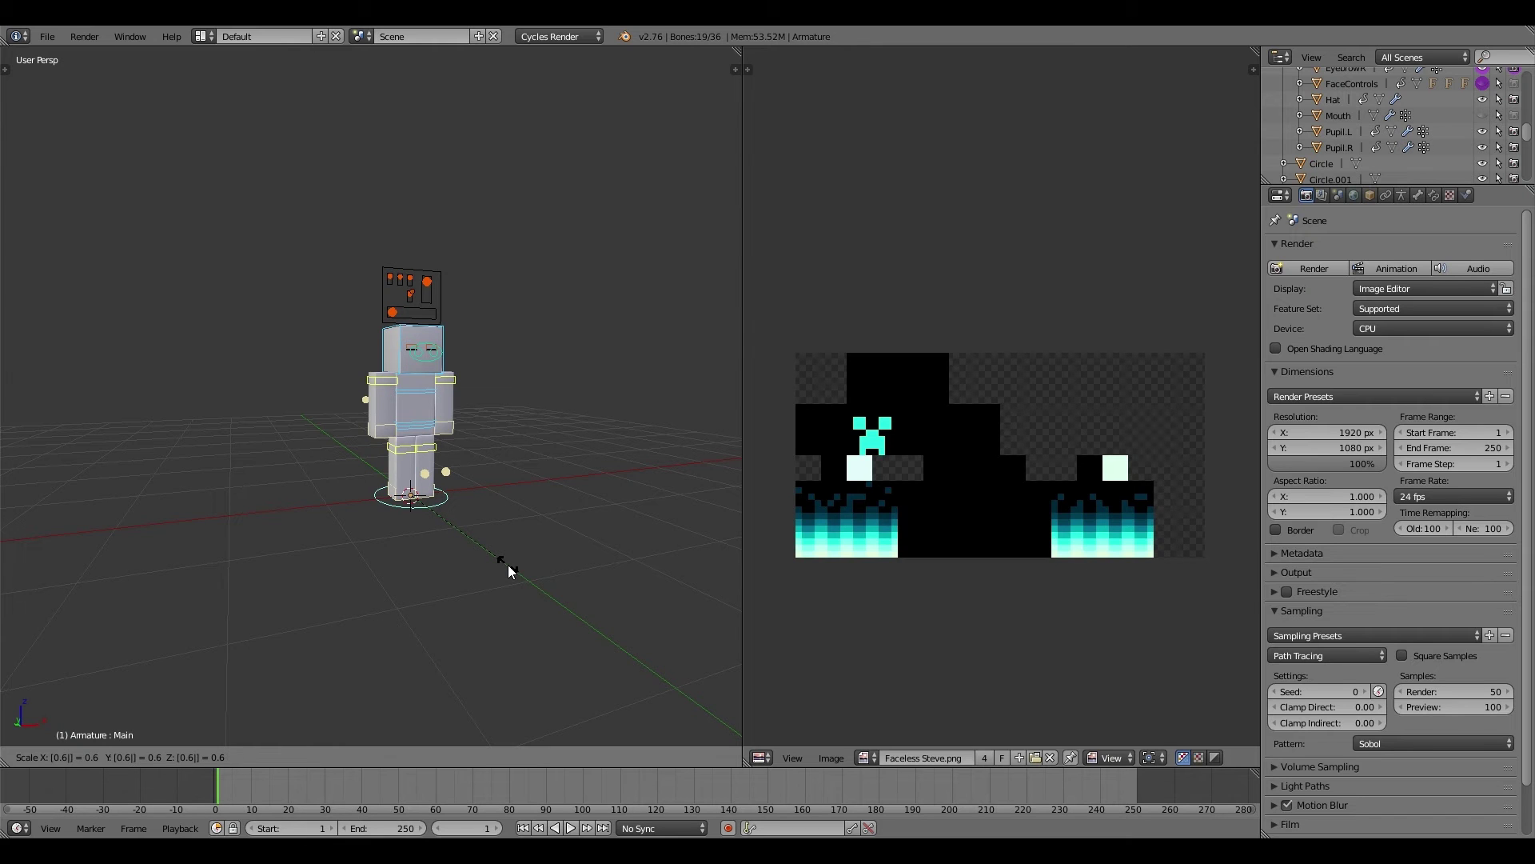
{"action": "key", "text": "2"}
{"action": "key", "text": "Return"}
{"action": "key", "text": "KP_7"}
{"action": "key", "text": "KP_1"}
{"action": "scroll", "coordinate": [545, 372], "scroll_direction": "up", "scroll_amount": 12}
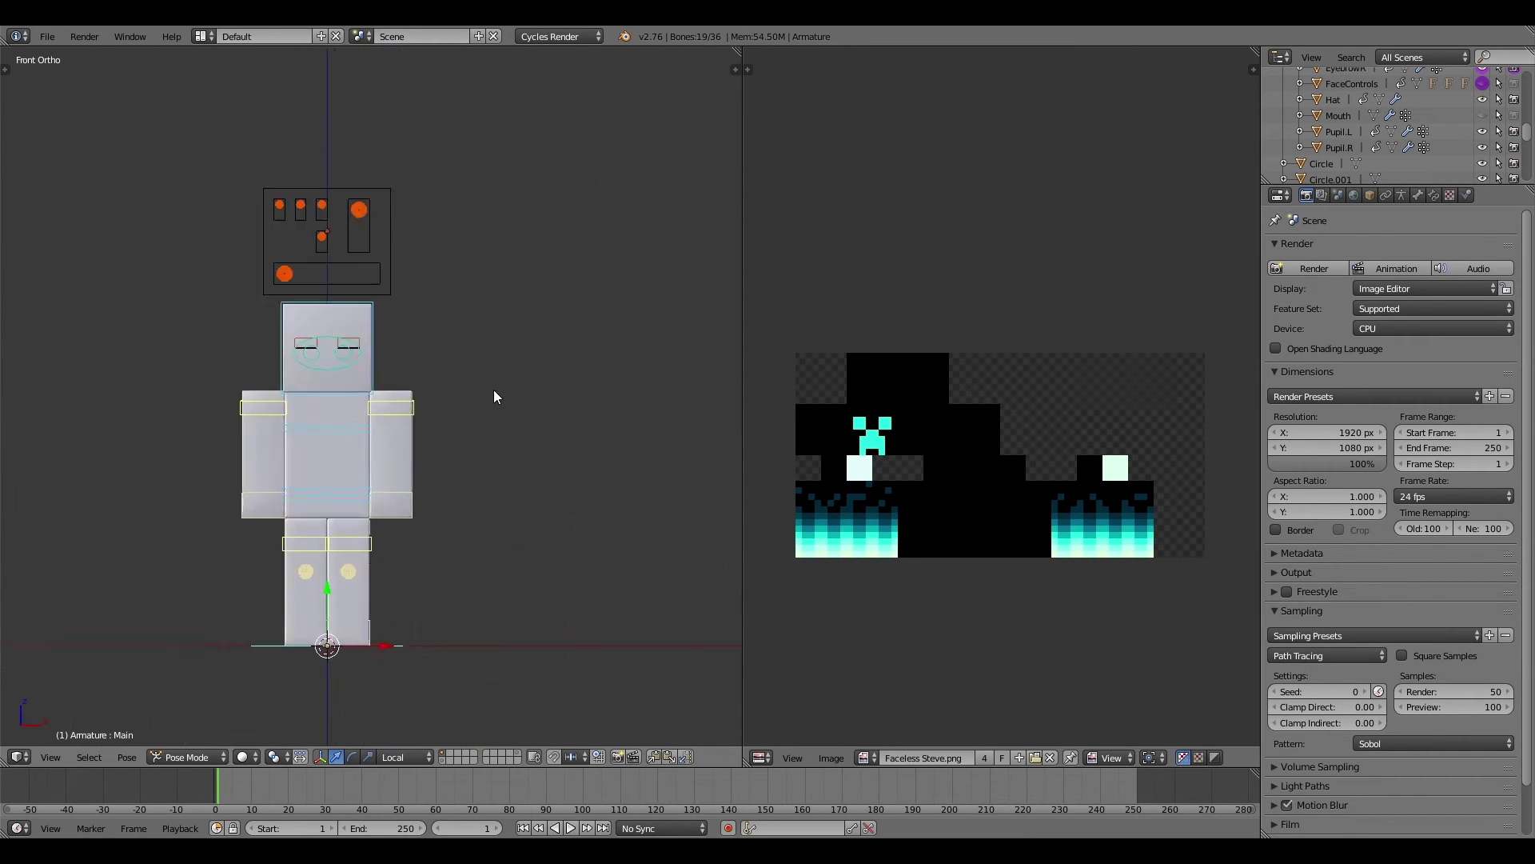
{"action": "scroll", "coordinate": [509, 596], "scroll_direction": "down", "scroll_amount": 7}
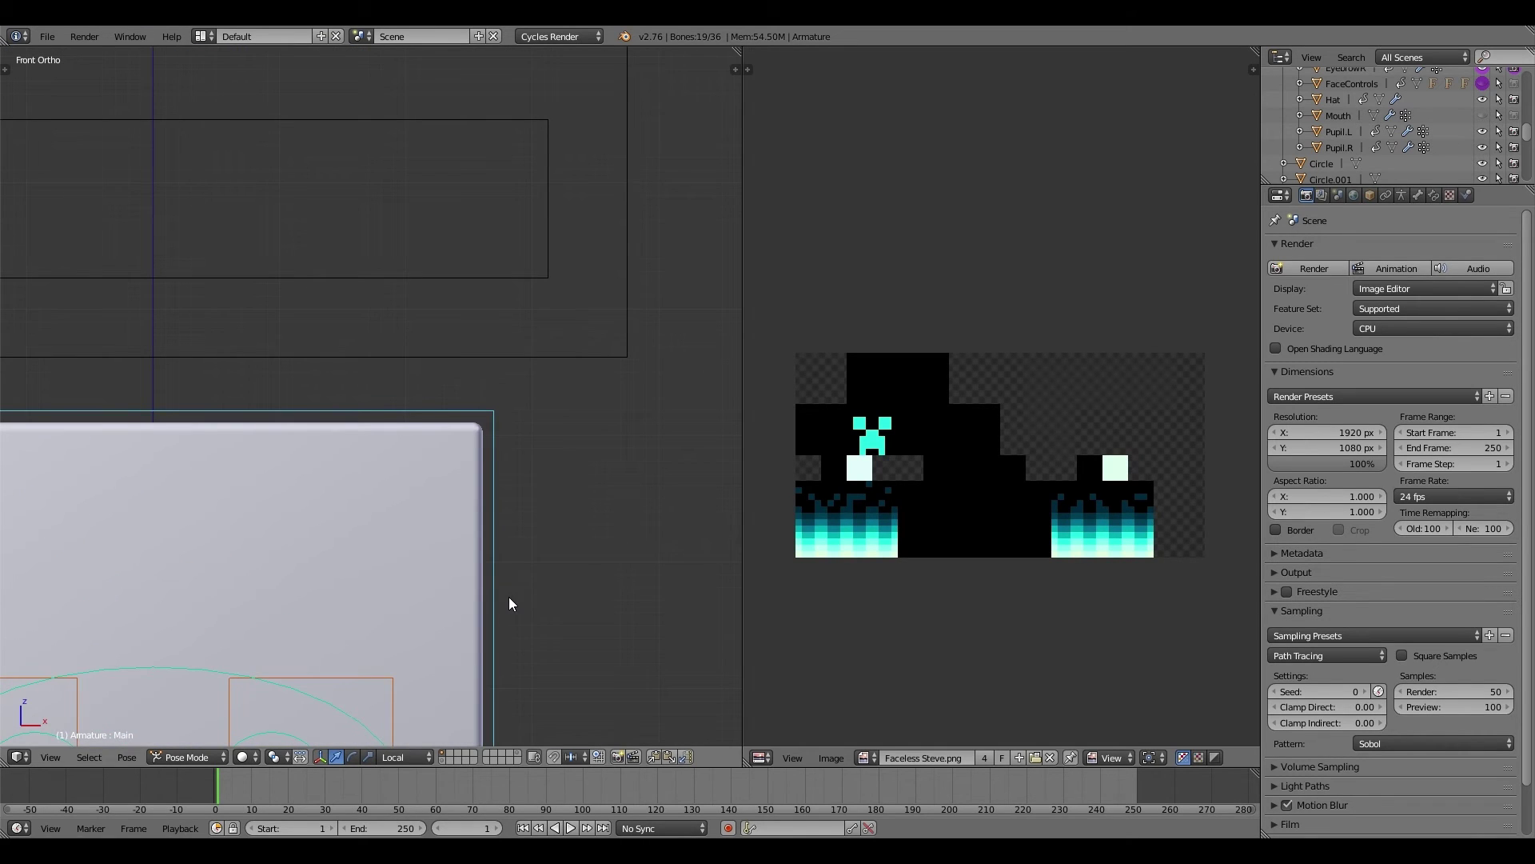
{"action": "scroll", "coordinate": [533, 605], "scroll_direction": "down", "scroll_amount": 3}
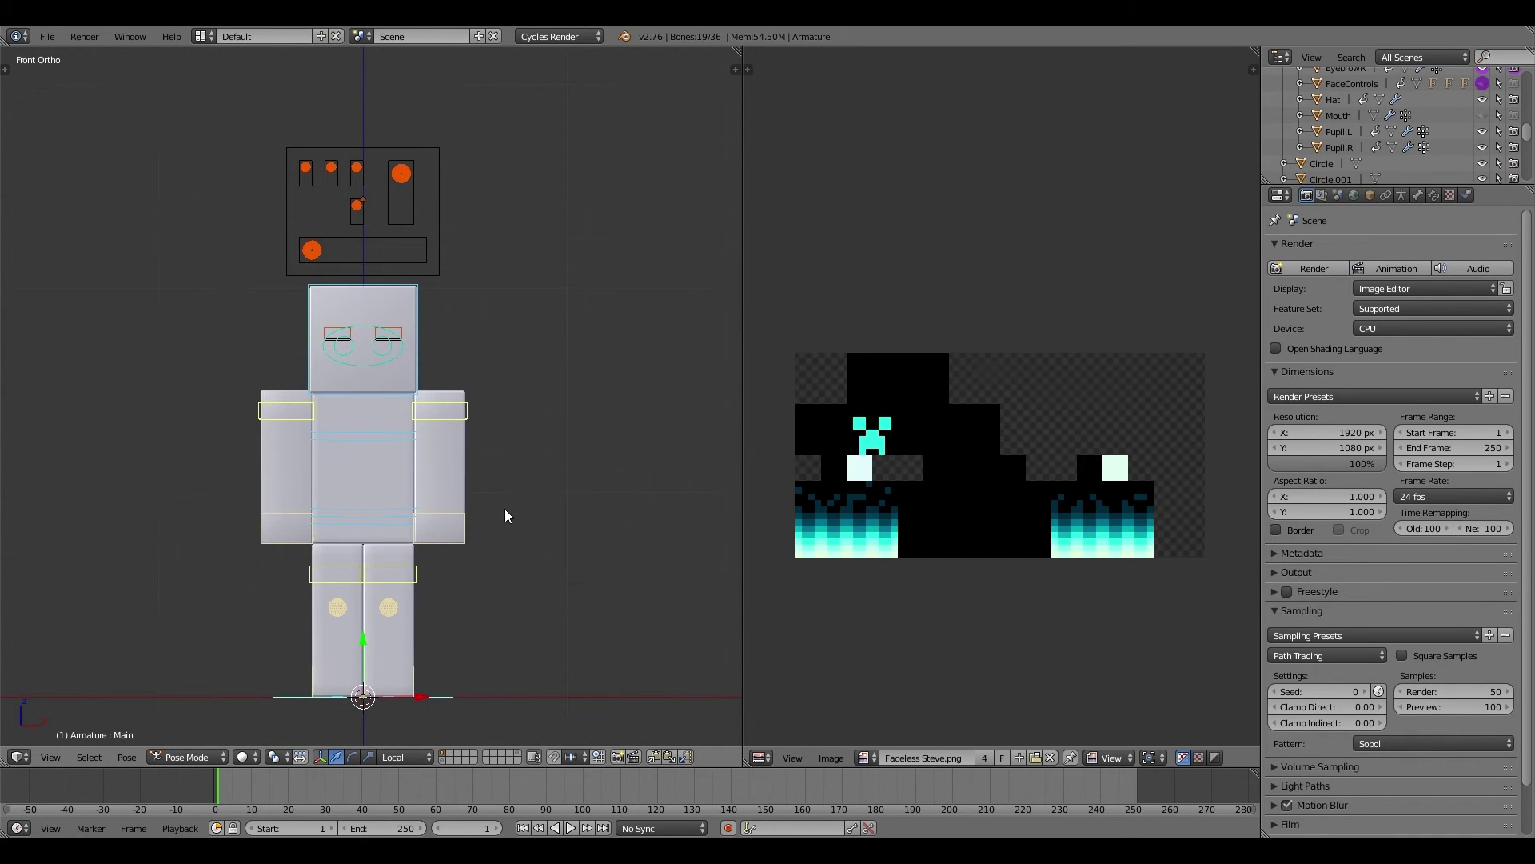
{"action": "scroll", "coordinate": [506, 515], "scroll_direction": "down", "scroll_amount": 2}
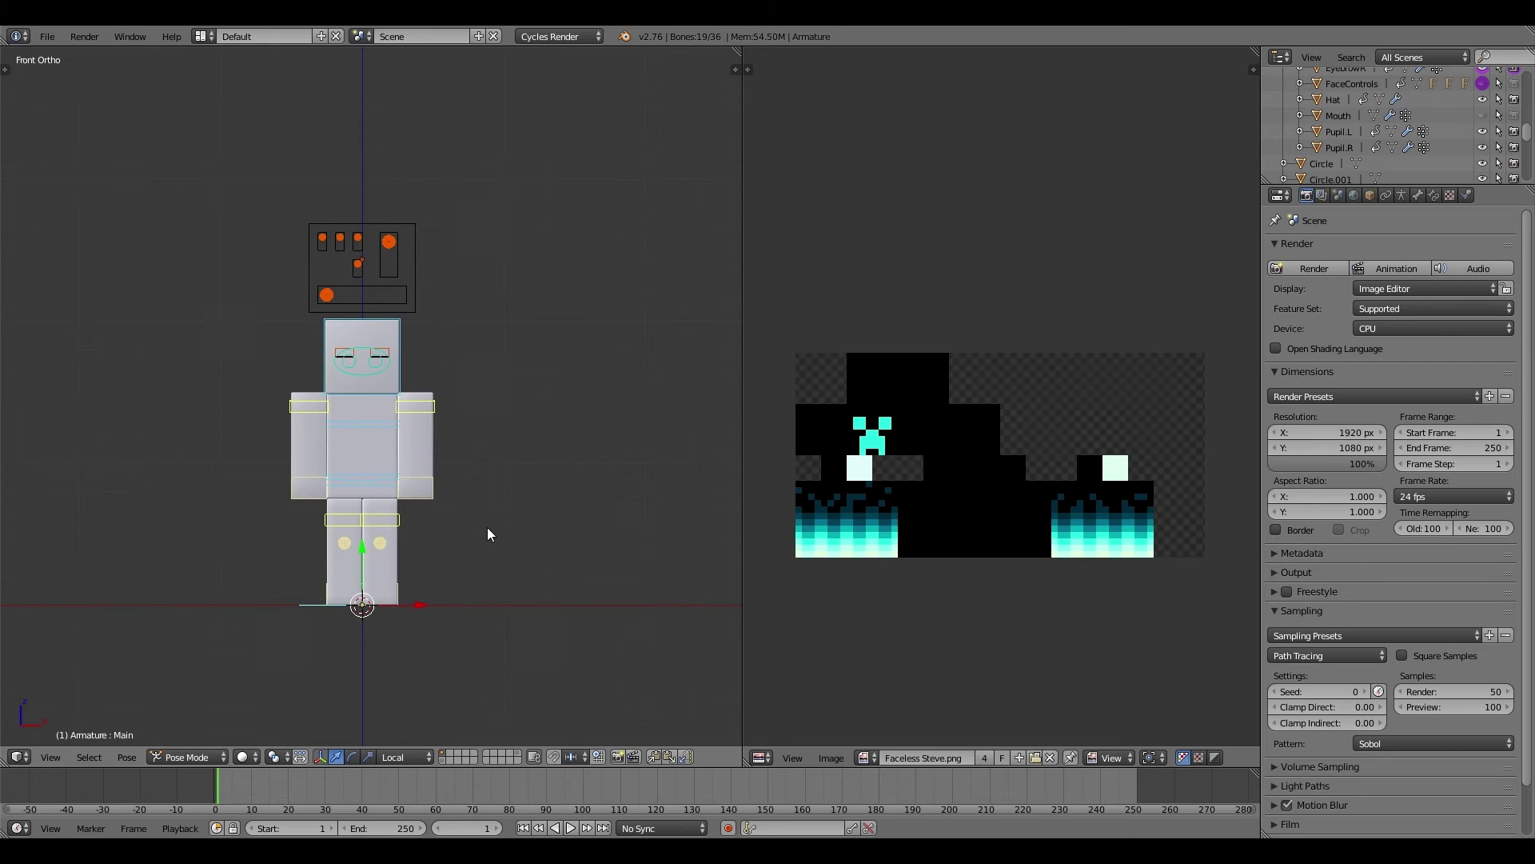
{"action": "middle_click_drag", "start_coordinate": [487, 526], "coordinate": [484, 527], "text": "shift"}
{"action": "scroll", "coordinate": [485, 527], "scroll_direction": "up", "scroll_amount": 1}
{"action": "mouse_move", "coordinate": [429, 651]}
{"action": "right_mouse_down"}
{"action": "mouse_move", "coordinate": [458, 640]}
{"action": "mouse_move", "coordinate": [430, 649]}
{"action": "right_mouse_up"}
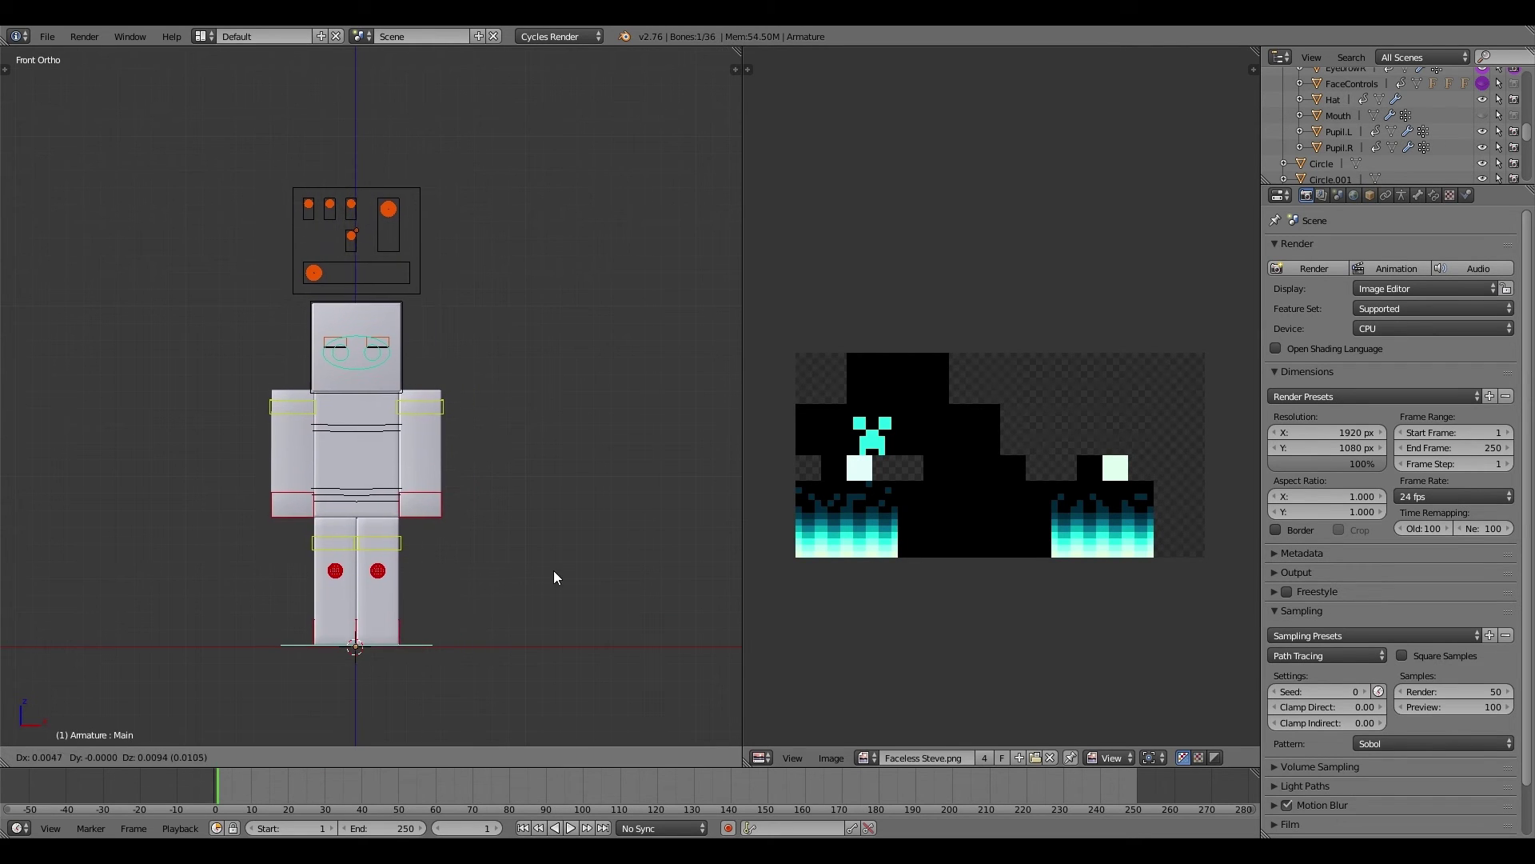
{"action": "right_click", "coordinate": [430, 650]}
{"action": "middle_click_drag", "start_coordinate": [553, 571], "coordinate": [494, 598]}
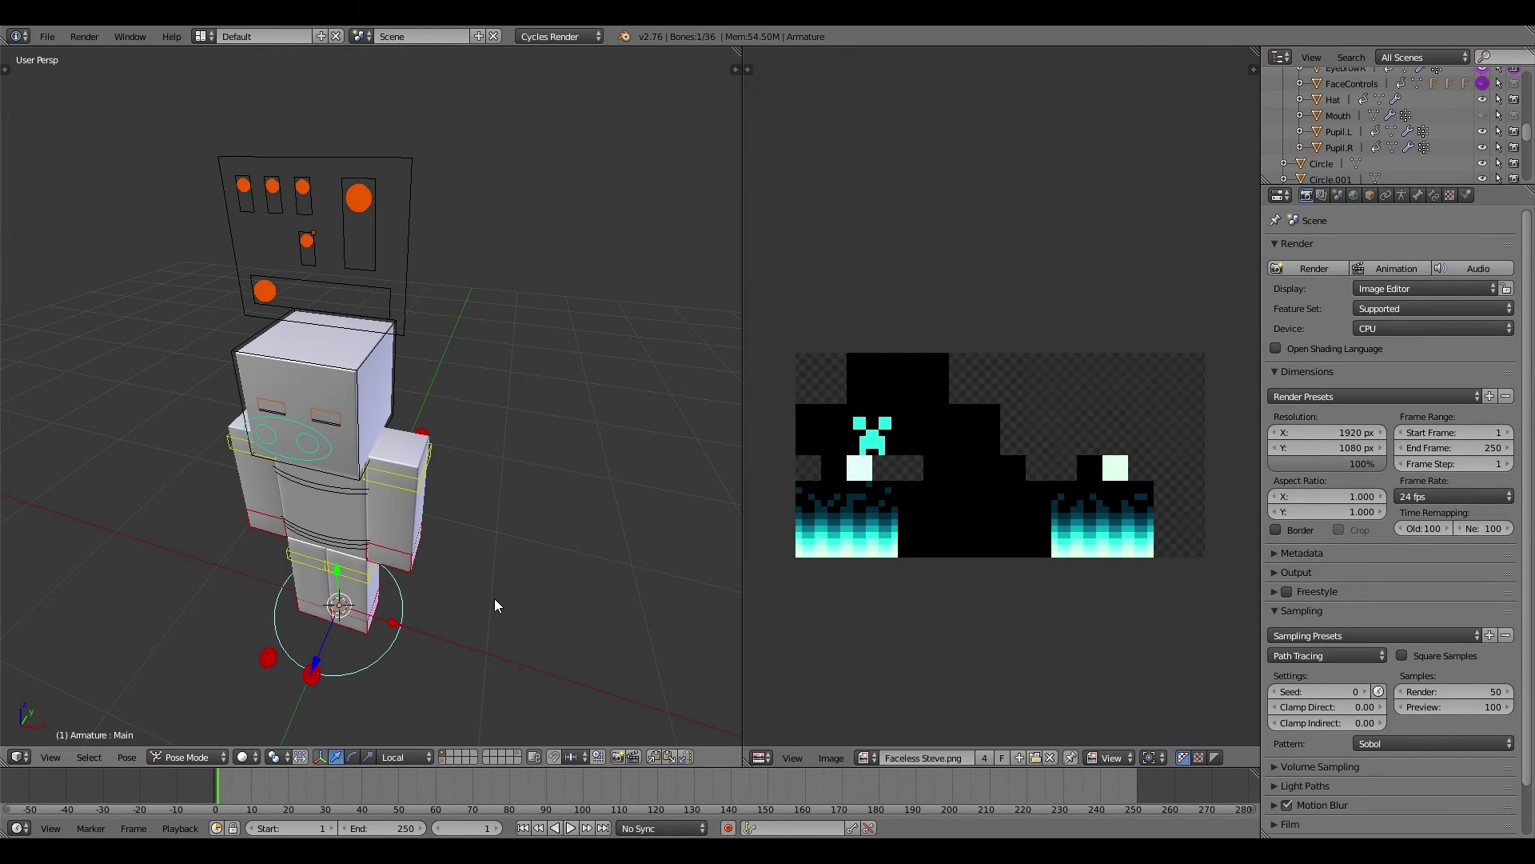
{"action": "middle_click_drag", "start_coordinate": [494, 598], "coordinate": [546, 530]}
{"action": "scroll", "coordinate": [380, 531], "scroll_direction": "up", "scroll_amount": 1}
{"action": "scroll", "coordinate": [379, 531], "scroll_direction": "up", "scroll_amount": 1}
{"action": "right_click", "coordinate": [379, 531]}
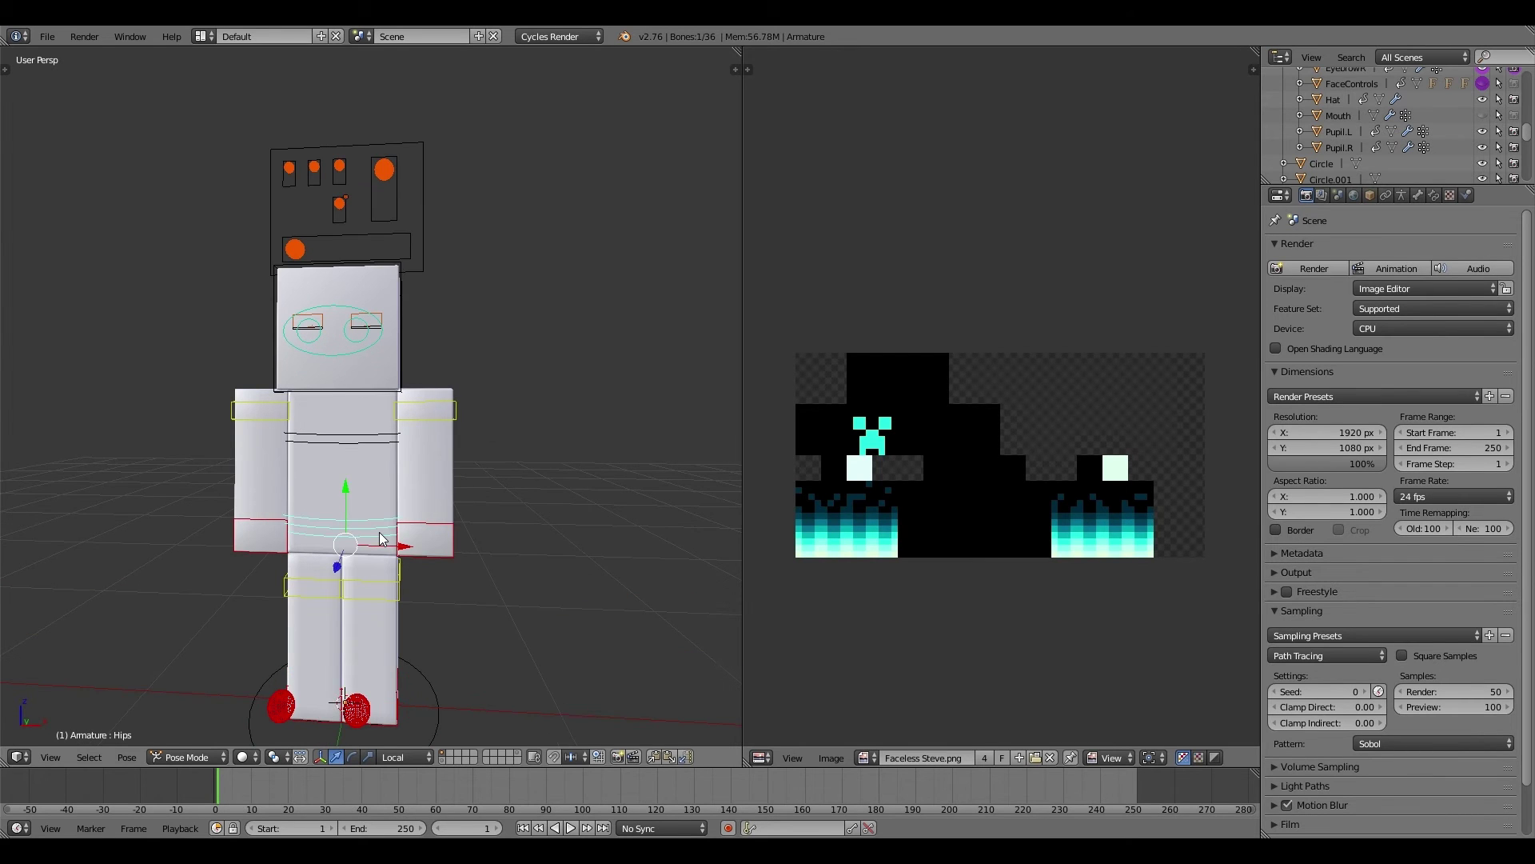
{"action": "key", "text": "a"}
{"action": "key", "text": "a"}
{"action": "middle_click_drag", "start_coordinate": [379, 531], "coordinate": [436, 518]}
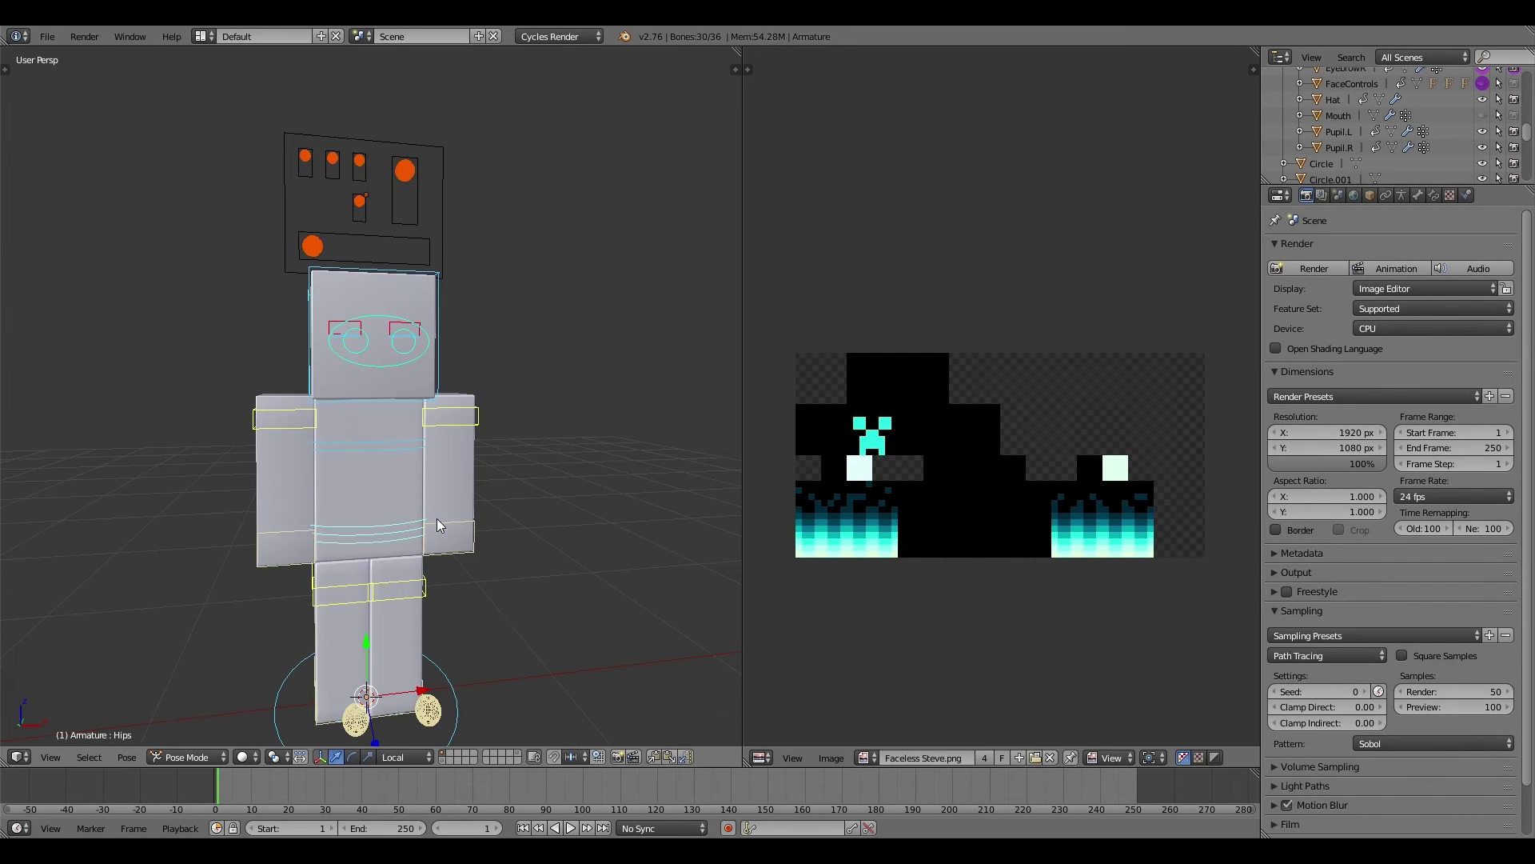
Step: Lower the FaceControls slider above the head to reveal the face panels and select the Pupil text label beside them
{"action": "right_click_drag", "start_coordinate": [404, 170], "coordinate": [414, 247]}
{"action": "left_click", "coordinate": [414, 248]}
{"action": "scroll", "coordinate": [560, 336], "scroll_direction": "down", "scroll_amount": 3}
{"action": "middle_click_drag", "start_coordinate": [700, 408], "coordinate": [598, 444]}
{"action": "scroll", "coordinate": [717, 410], "scroll_direction": "down", "scroll_amount": 2}
{"action": "right_click", "coordinate": [637, 363]}
{"action": "scroll", "coordinate": [474, 401], "scroll_direction": "up", "scroll_amount": 3}
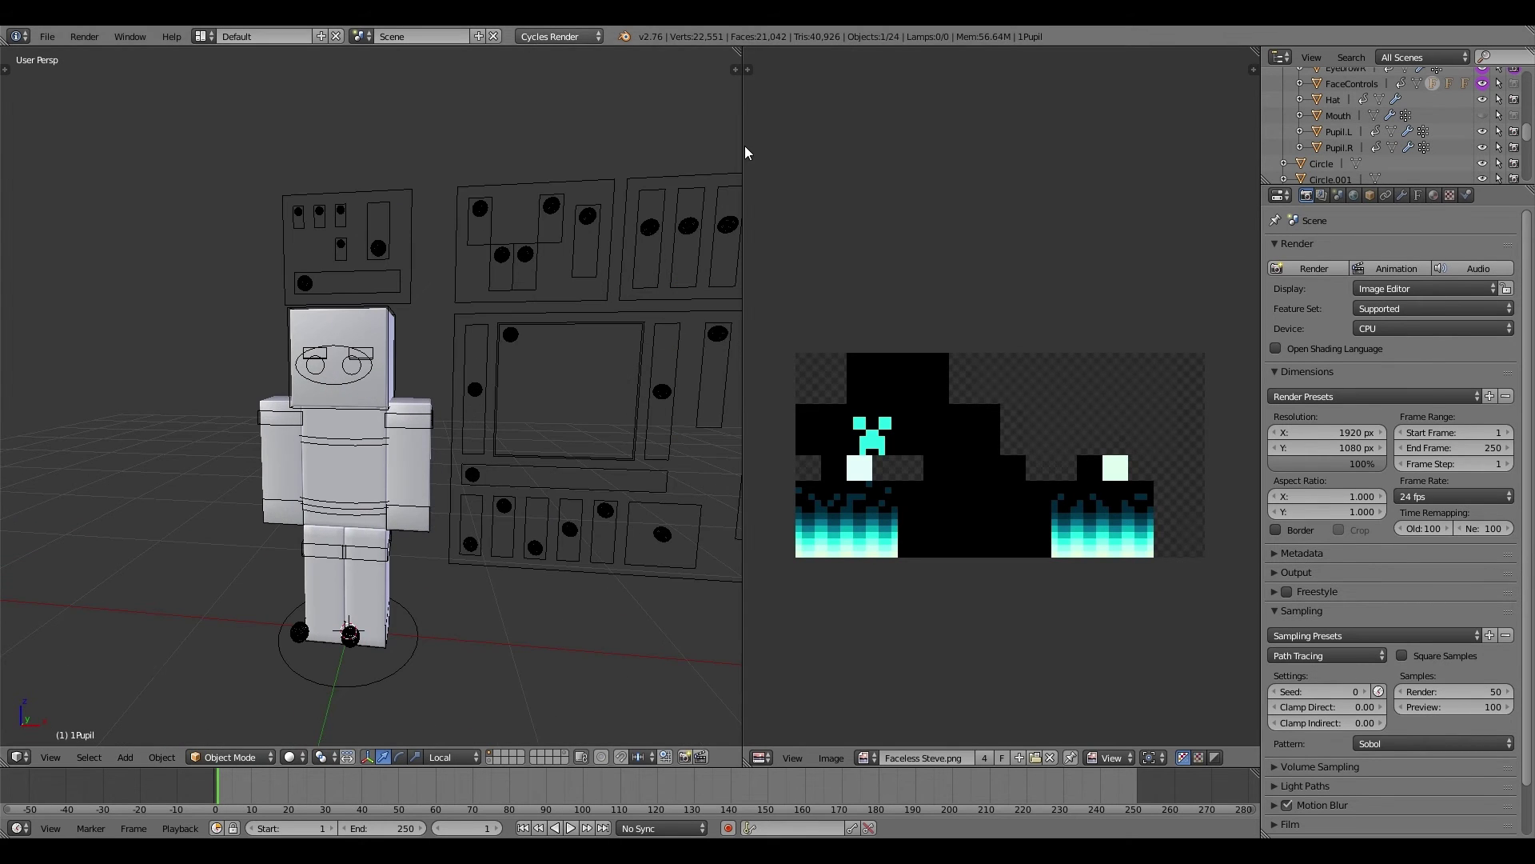
Step: Preview the character in rendered shading and open the material settings of the Pupil label
{"action": "scroll", "coordinate": [509, 357], "scroll_direction": "down", "scroll_amount": 3}
{"action": "key", "text": "shift+z"}
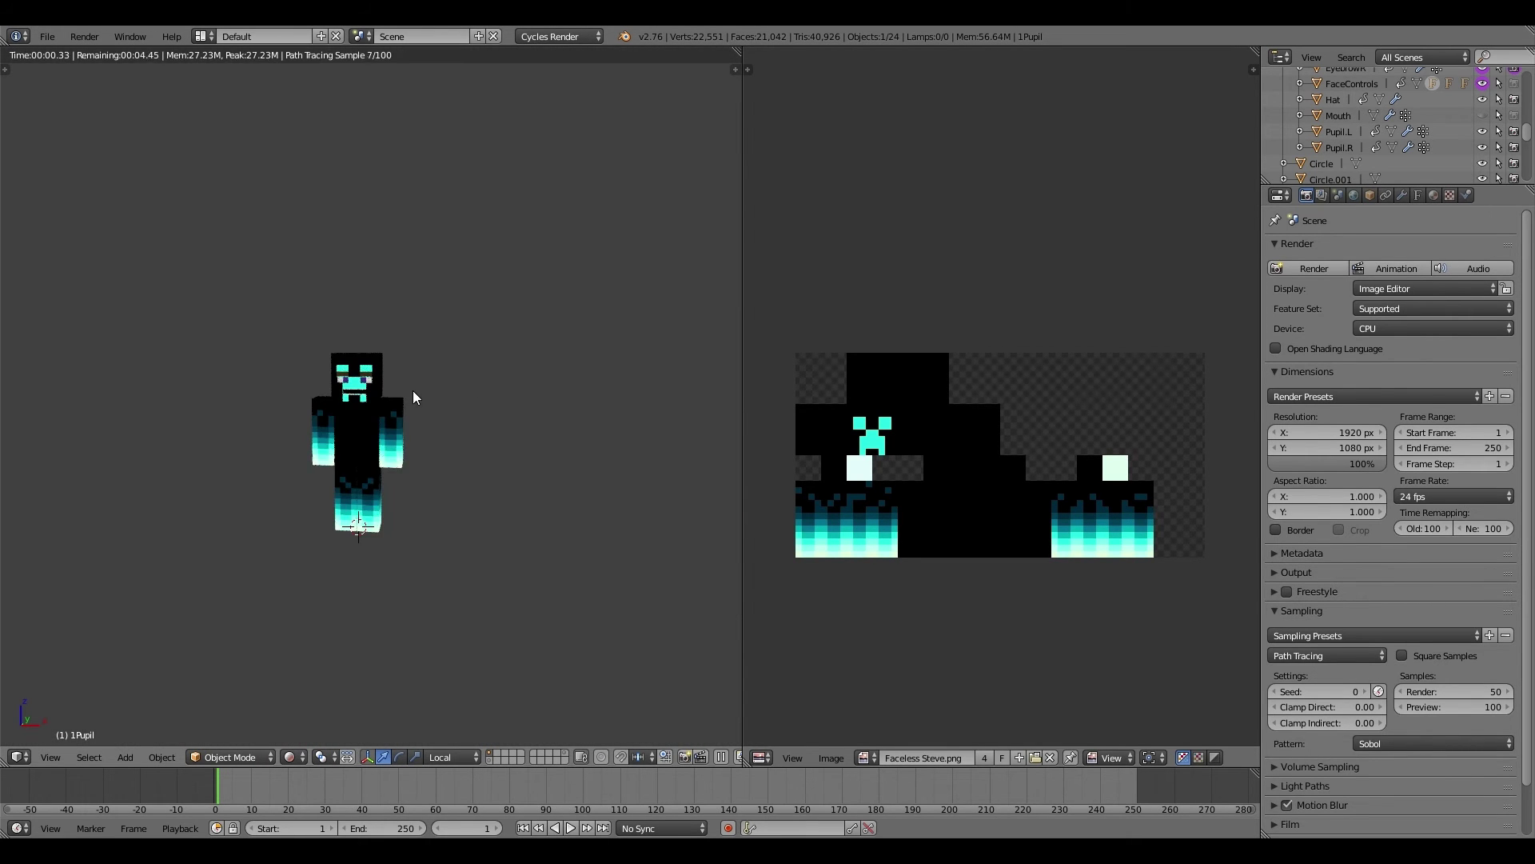
{"action": "scroll", "coordinate": [408, 390], "scroll_direction": "up", "scroll_amount": 5}
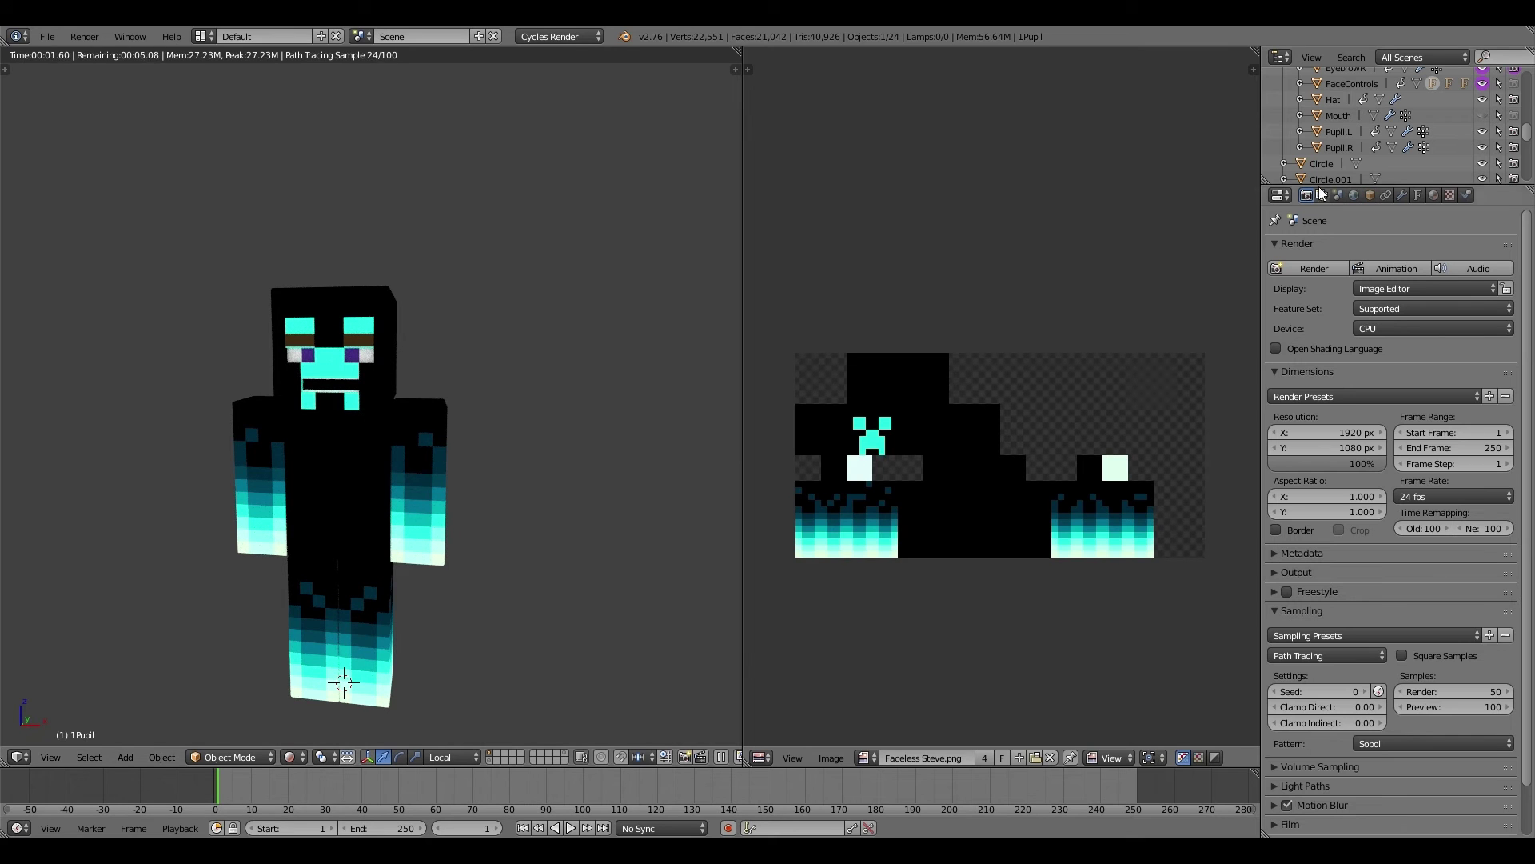
{"action": "left_click", "coordinate": [1433, 196]}
{"action": "key", "text": "shift+z"}
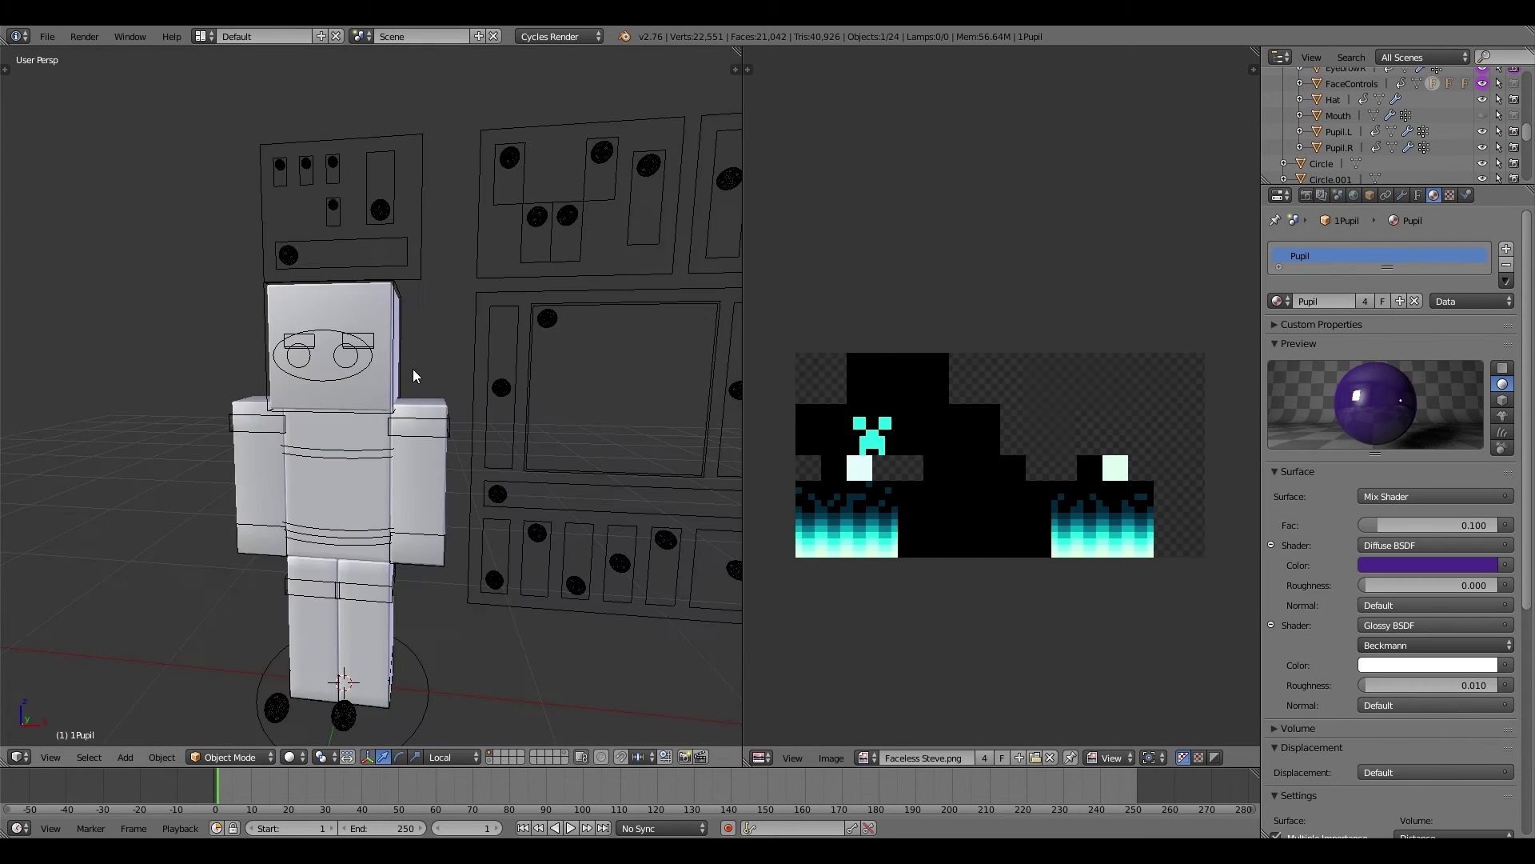
Step: Move the Hat control in the lower face panel upward by about 0.39 to take the hat layer off the head
{"action": "scroll", "coordinate": [413, 371], "scroll_direction": "up", "scroll_amount": 5}
{"action": "scroll", "coordinate": [641, 755], "scroll_direction": "down", "scroll_amount": 2}
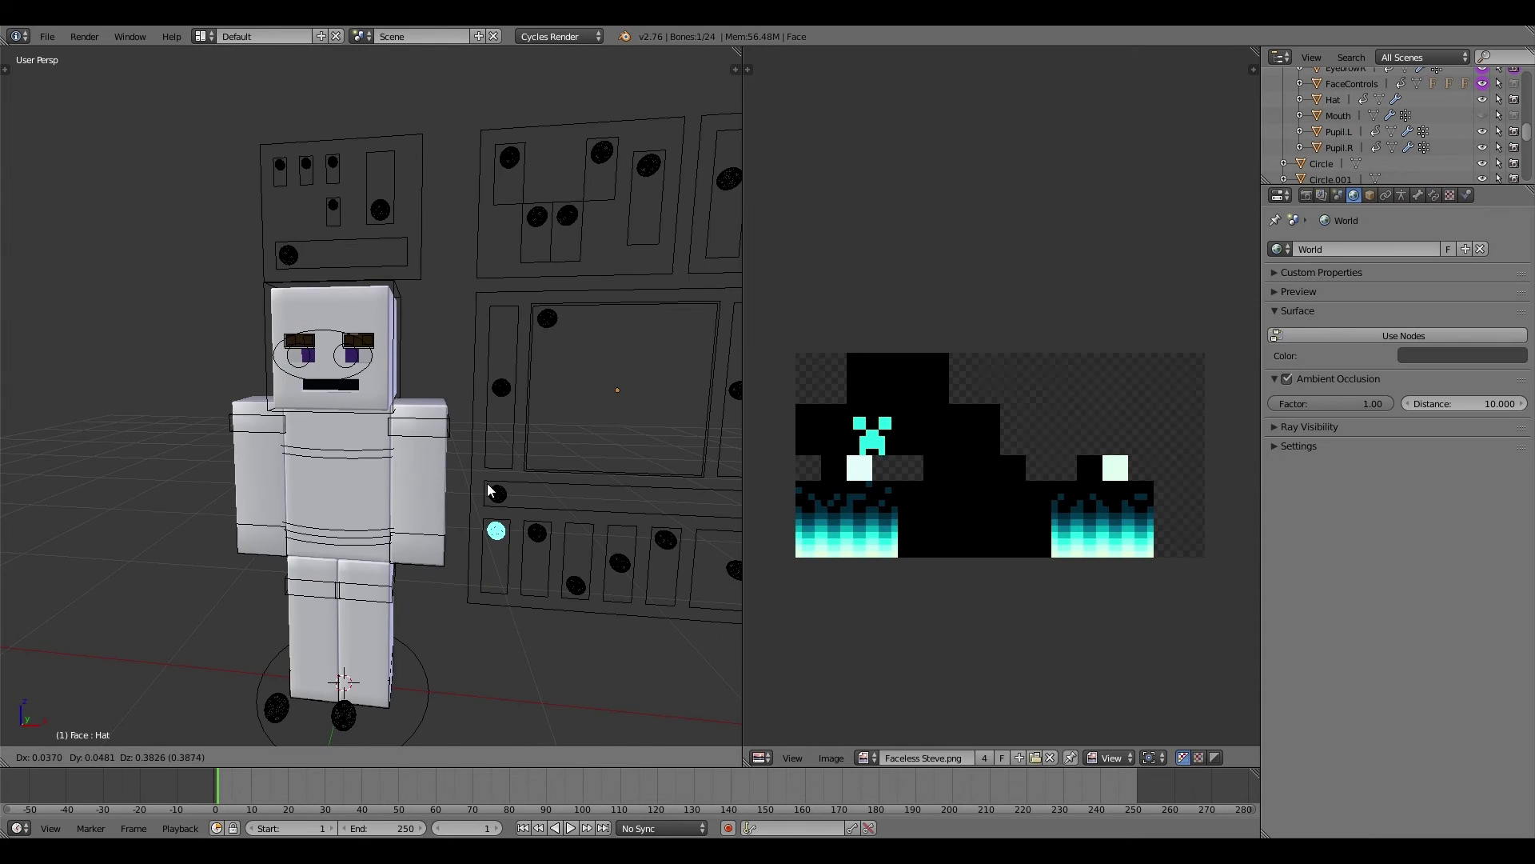
{"action": "scroll", "coordinate": [468, 486], "scroll_direction": "up", "scroll_amount": 8}
{"action": "scroll", "coordinate": [448, 488], "scroll_direction": "up", "scroll_amount": 4}
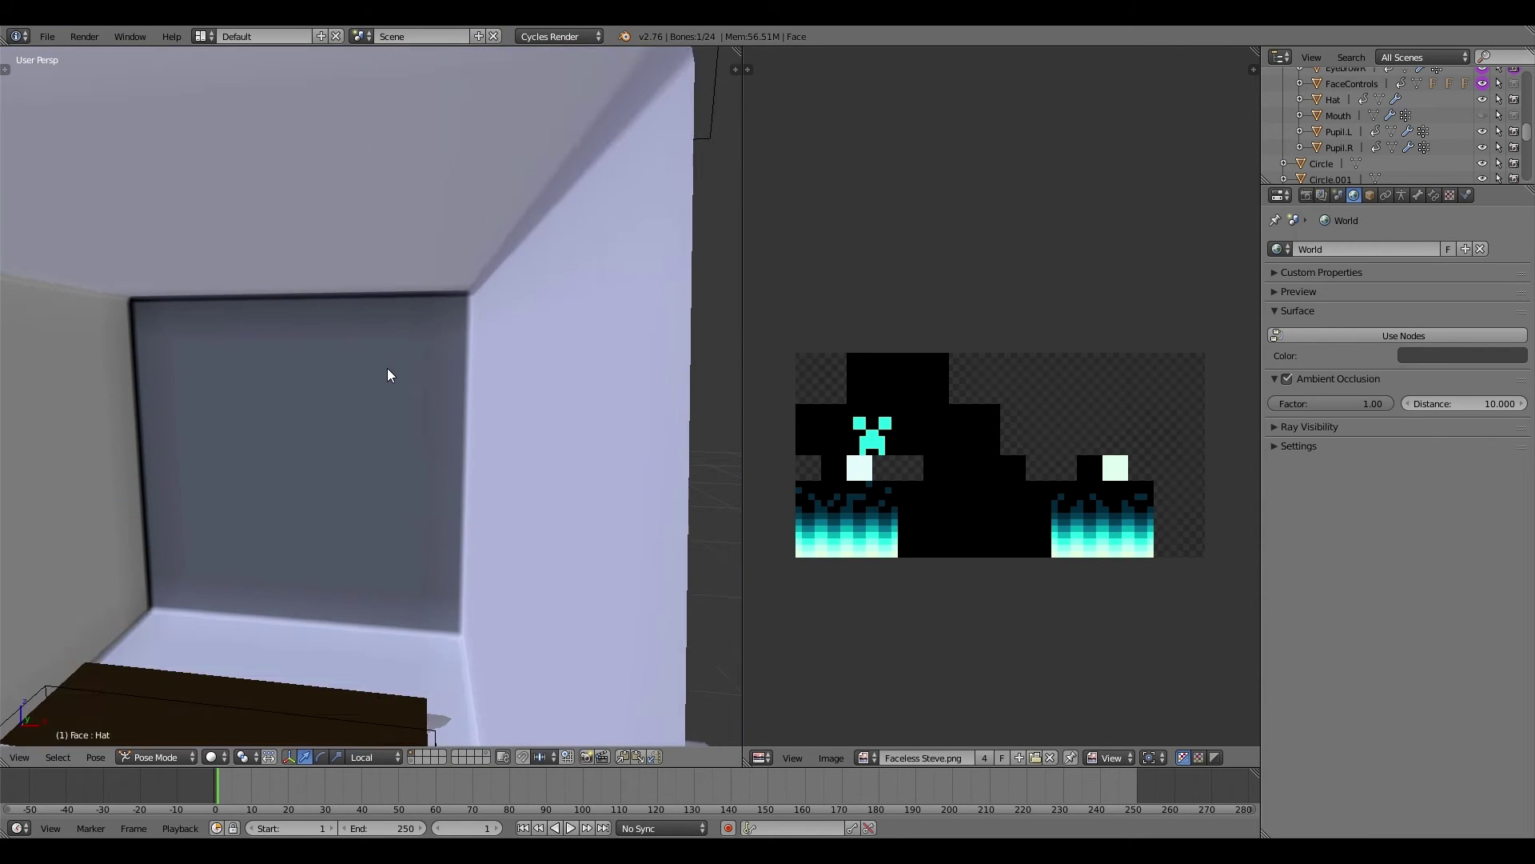
{"action": "middle_click_drag", "start_coordinate": [386, 367], "coordinate": [371, 321], "text": "shift"}
{"action": "scroll", "coordinate": [371, 321], "scroll_direction": "down", "scroll_amount": 3}
Step: Return to Object Mode and select the left pupil mesh to view its Pupil material
{"action": "right_click", "coordinate": [286, 469]}
{"action": "middle_click_drag", "start_coordinate": [286, 468], "coordinate": [268, 468]}
{"action": "scroll", "coordinate": [267, 469], "scroll_direction": "down", "scroll_amount": 3}
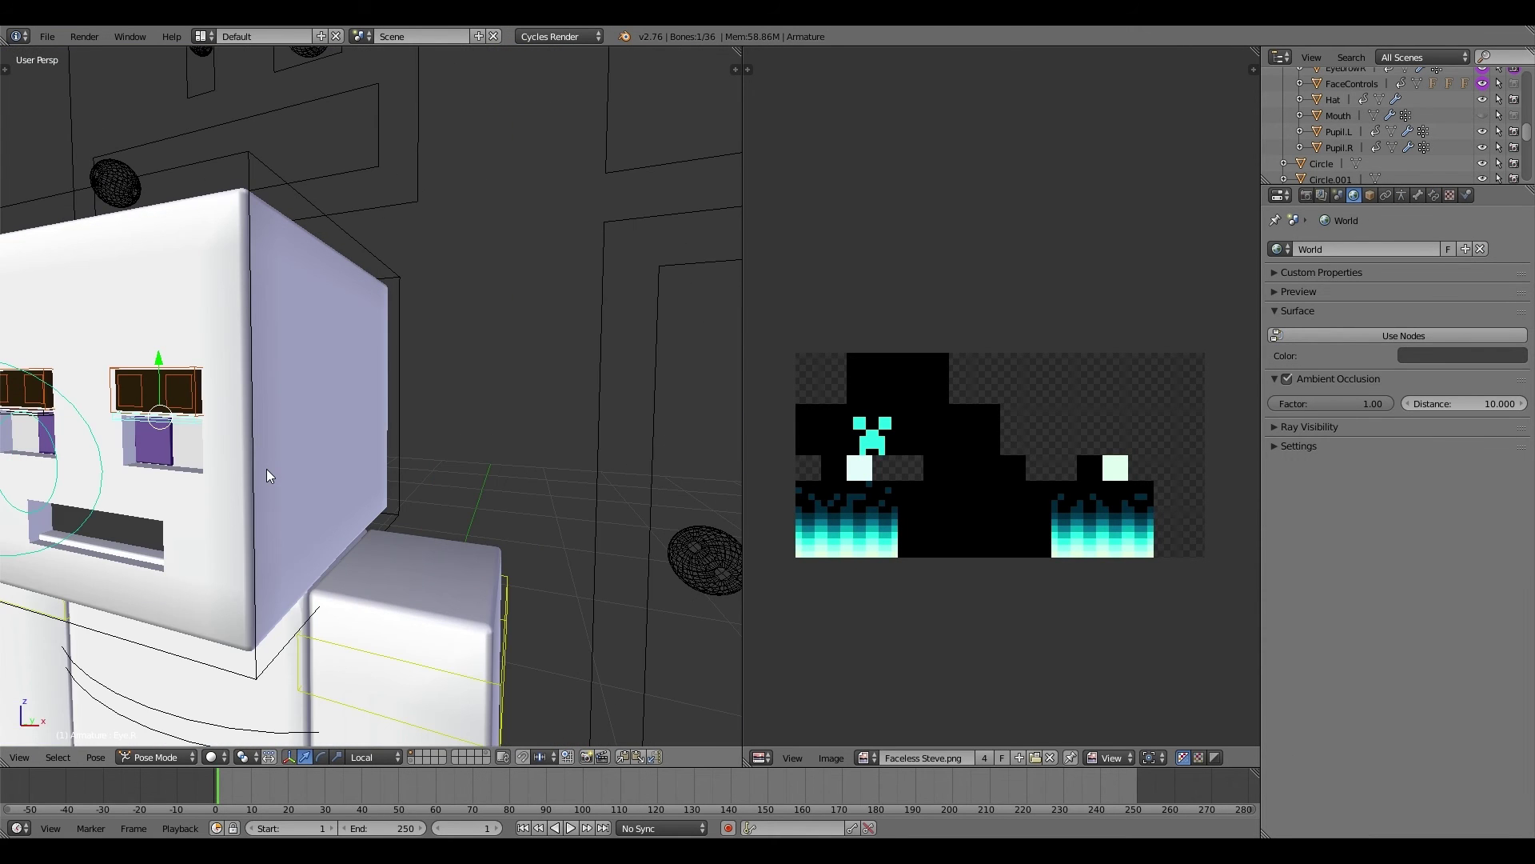
{"action": "key", "text": "ctrl+Tab"}
{"action": "right_click", "coordinate": [150, 434]}
{"action": "scroll", "coordinate": [151, 434], "scroll_direction": "down", "scroll_amount": 6}
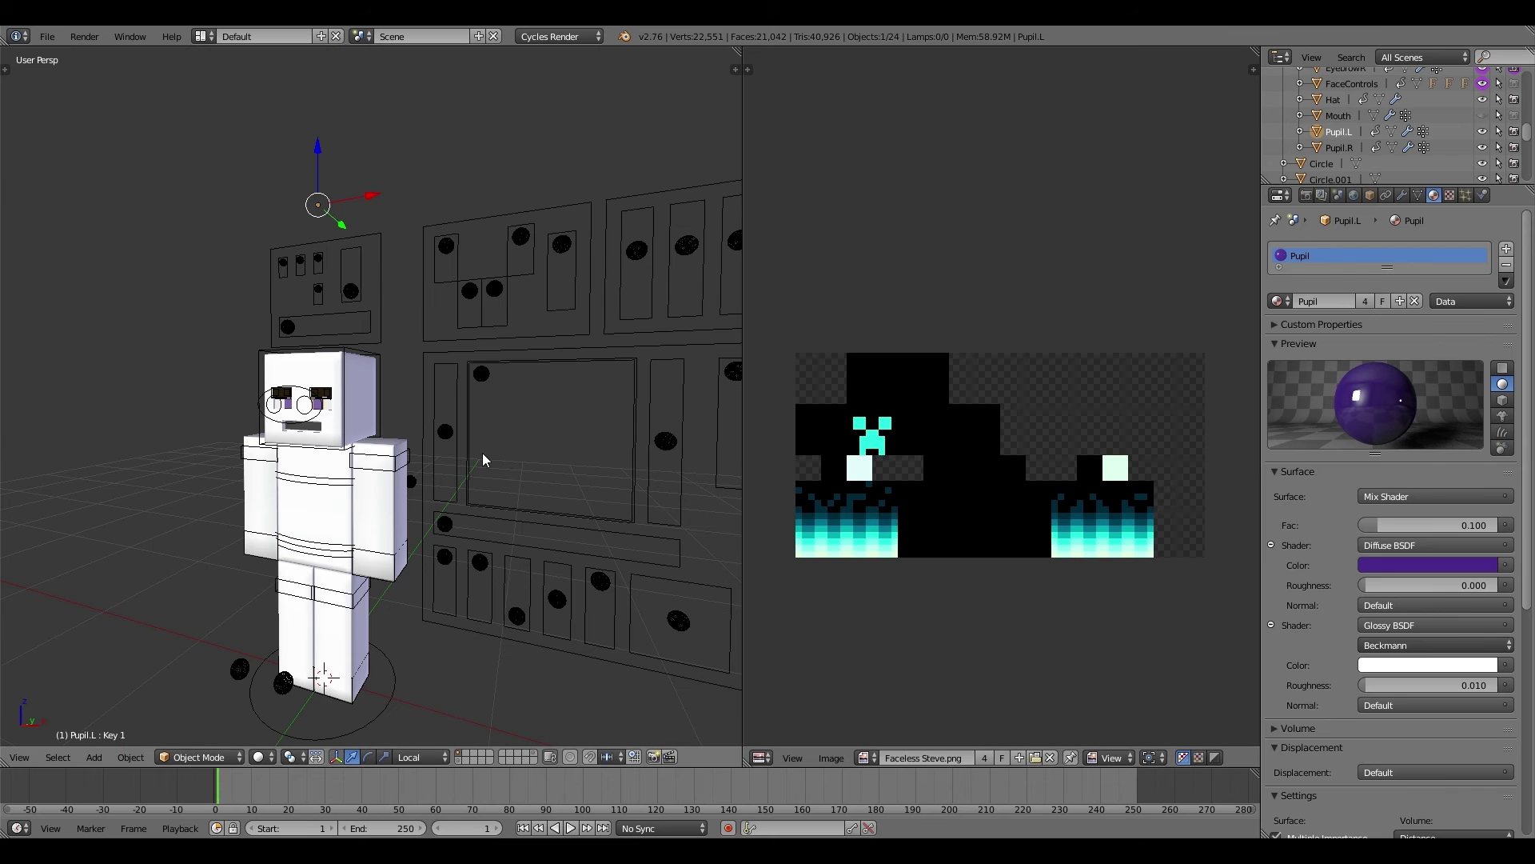
Step: Select the Pupil label, change its diffuse colour to a muted purple and preview the face in rendered shading
{"action": "scroll", "coordinate": [480, 455], "scroll_direction": "down", "scroll_amount": 3}
{"action": "right_click", "coordinate": [731, 432]}
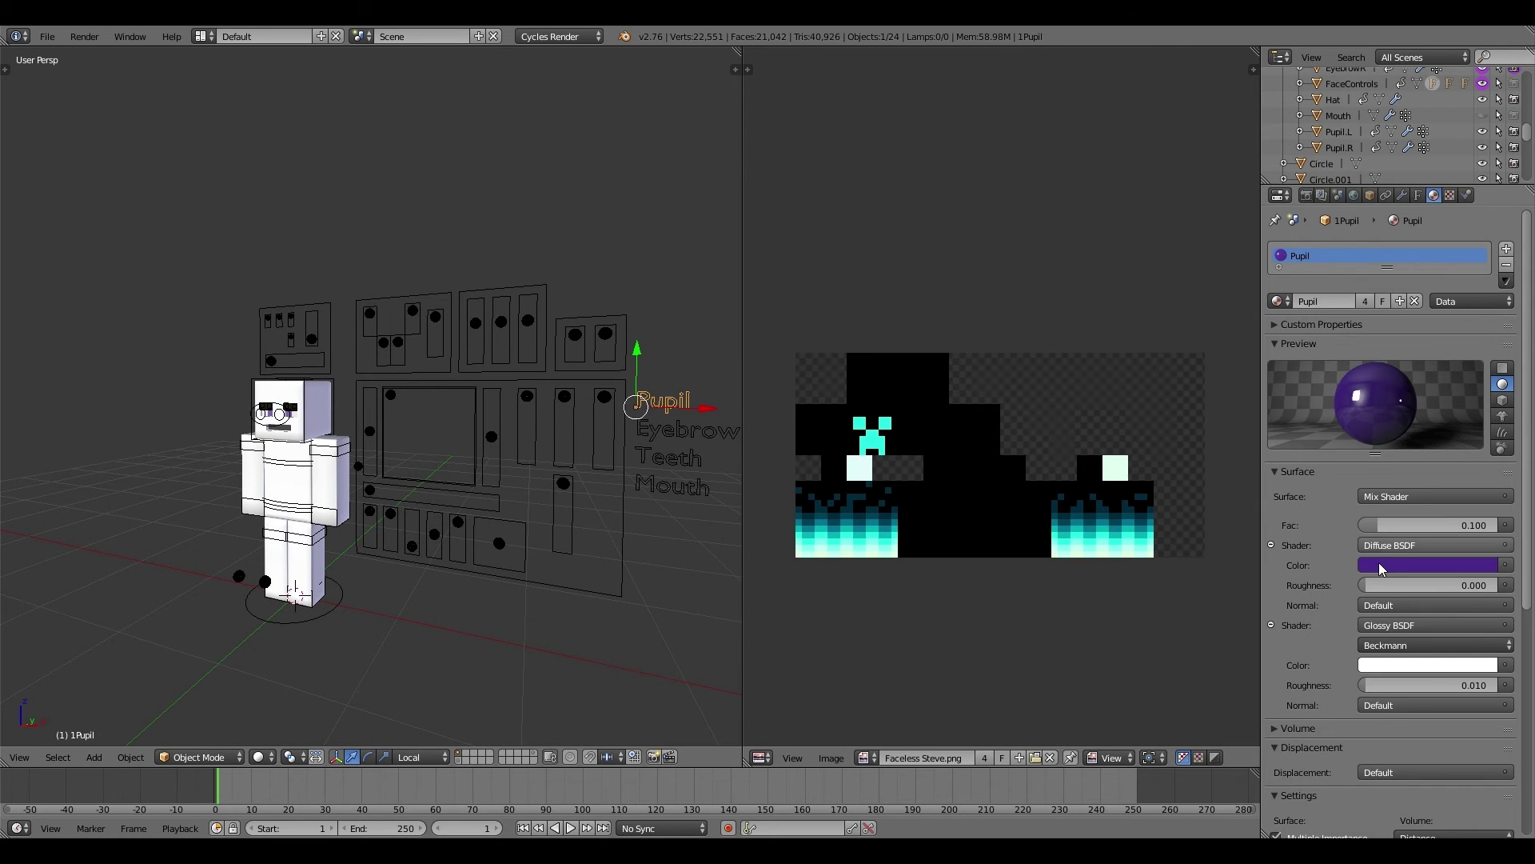
{"action": "left_click", "coordinate": [1427, 565]}
{"action": "key", "text": "shift+z"}
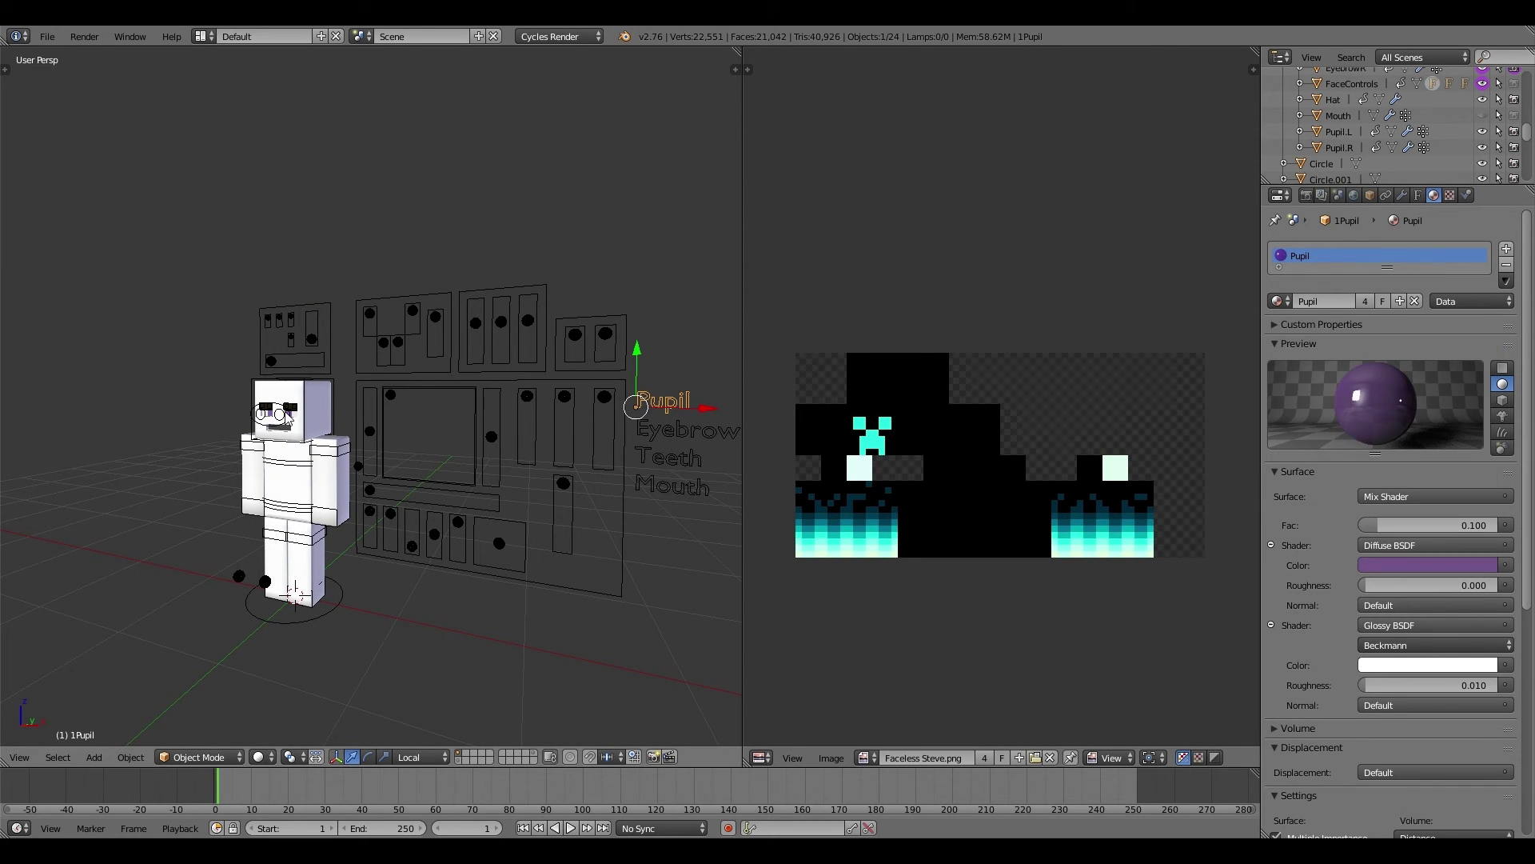
{"action": "middle_click_drag", "start_coordinate": [286, 486], "coordinate": [371, 483]}
{"action": "scroll", "coordinate": [371, 483], "scroll_direction": "up", "scroll_amount": 6}
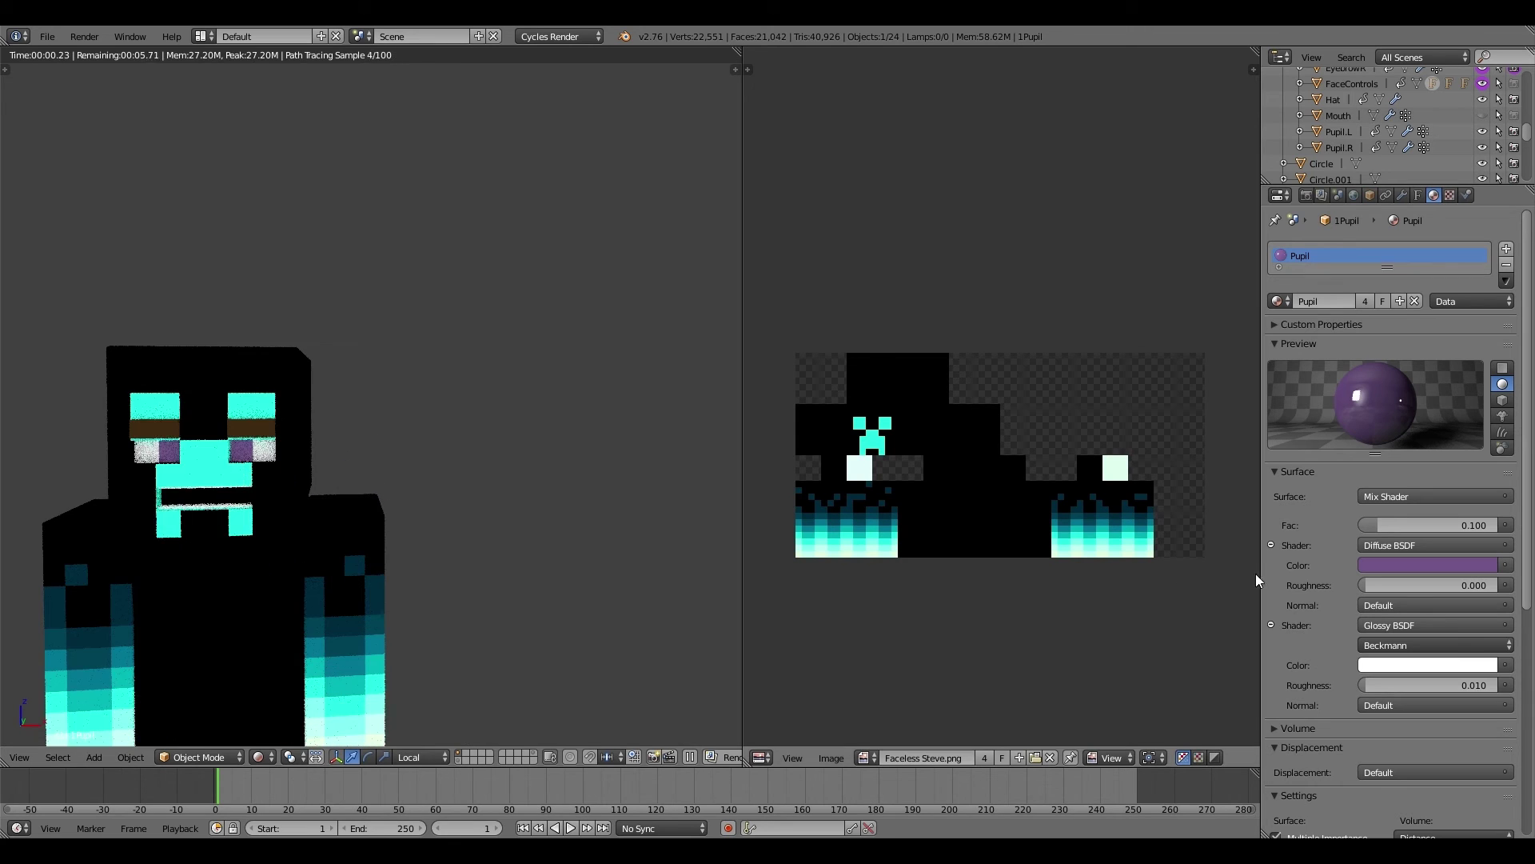
Step: Set the Pupil material's diffuse colour to dark red with R 0.259, G 0.000 and B 0.003
{"action": "left_click", "coordinate": [1378, 566]}
{"action": "left_click_drag", "start_coordinate": [1418, 428], "coordinate": [1419, 453]}
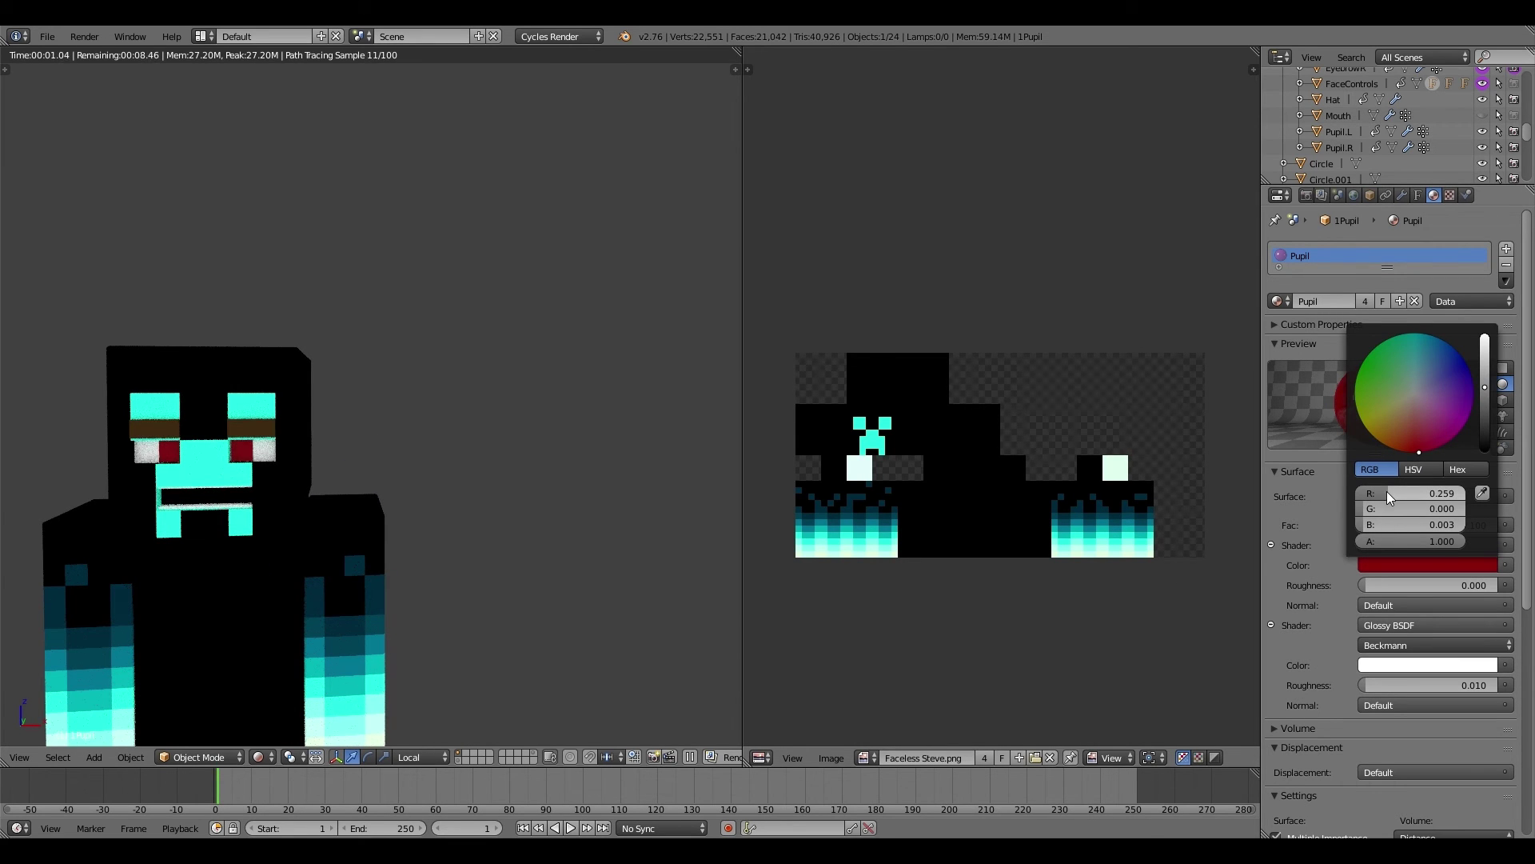
{"action": "key", "text": "shift+z"}
{"action": "scroll", "coordinate": [455, 616], "scroll_direction": "down", "scroll_amount": 6}
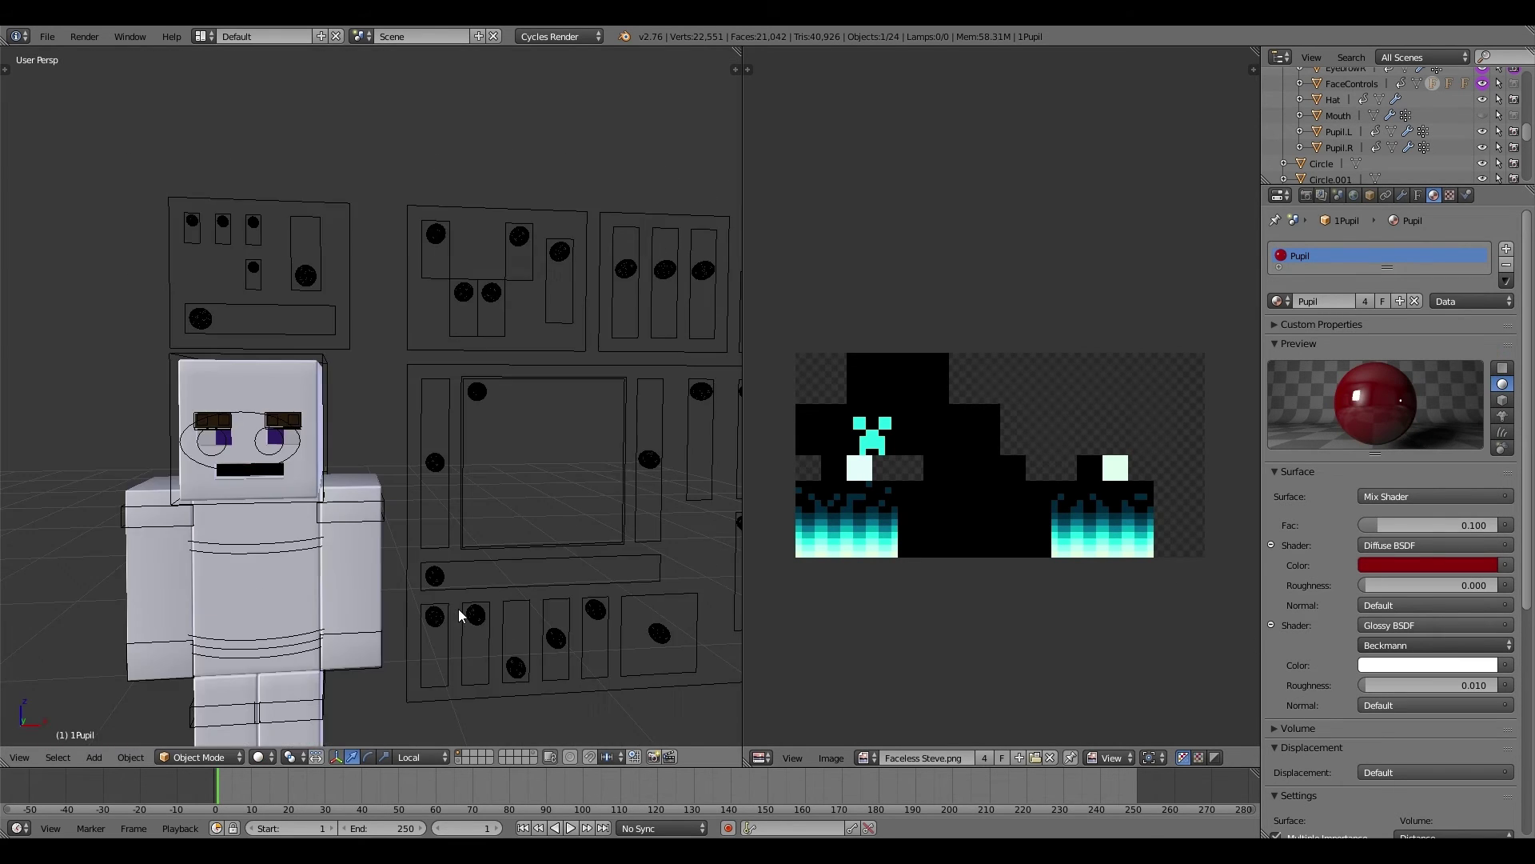
Step: Select the Eyebrow label, set its diffuse colour to dark red and check it in rendered shading
{"action": "right_click", "coordinate": [643, 416]}
{"action": "left_click", "coordinate": [1431, 516]}
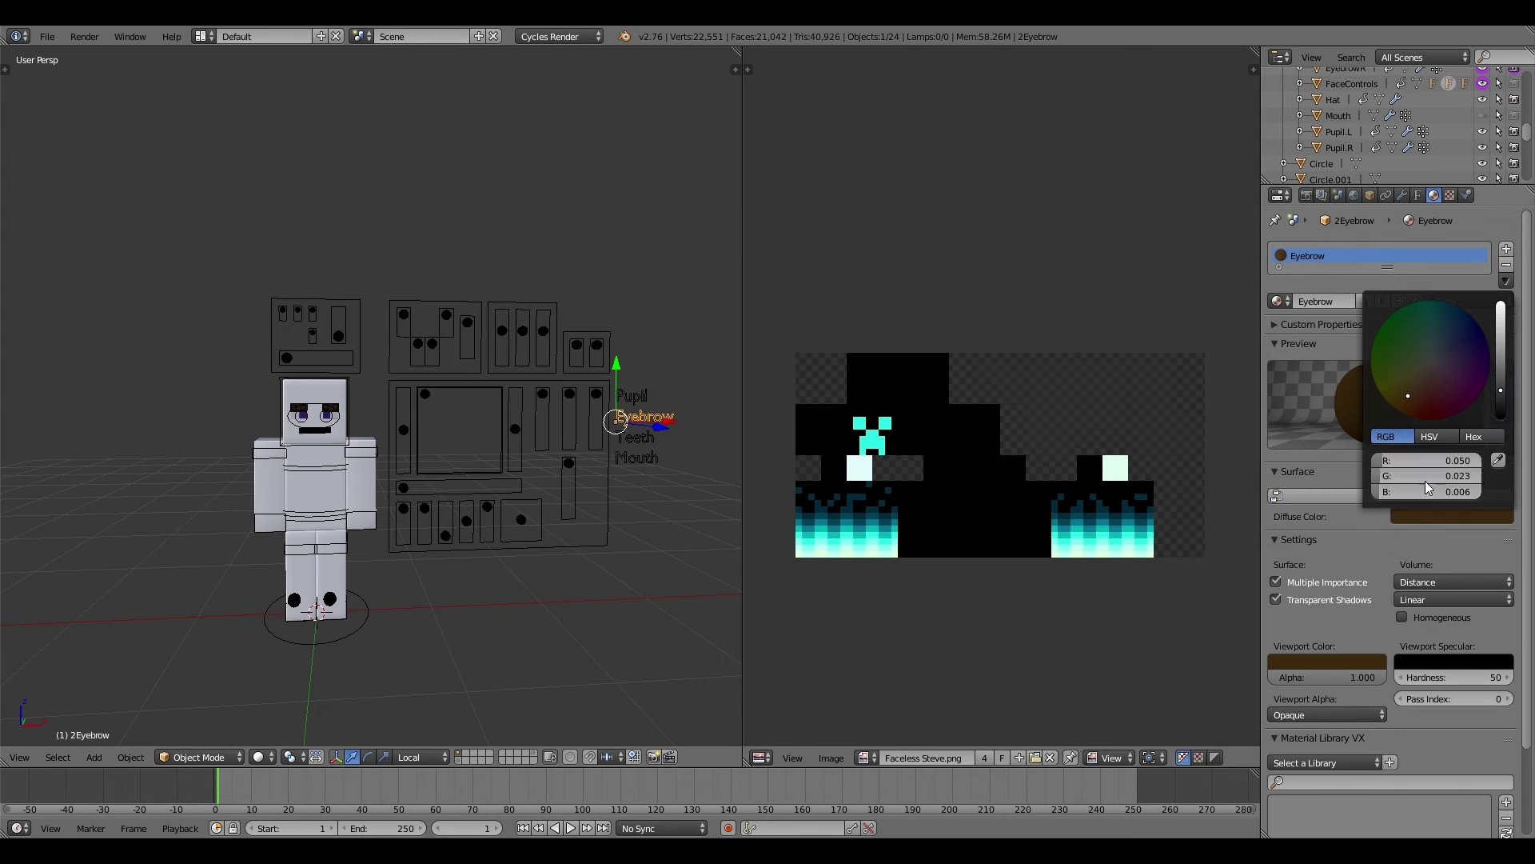
{"action": "left_click", "coordinate": [1437, 408]}
{"action": "key", "text": "shift+z"}
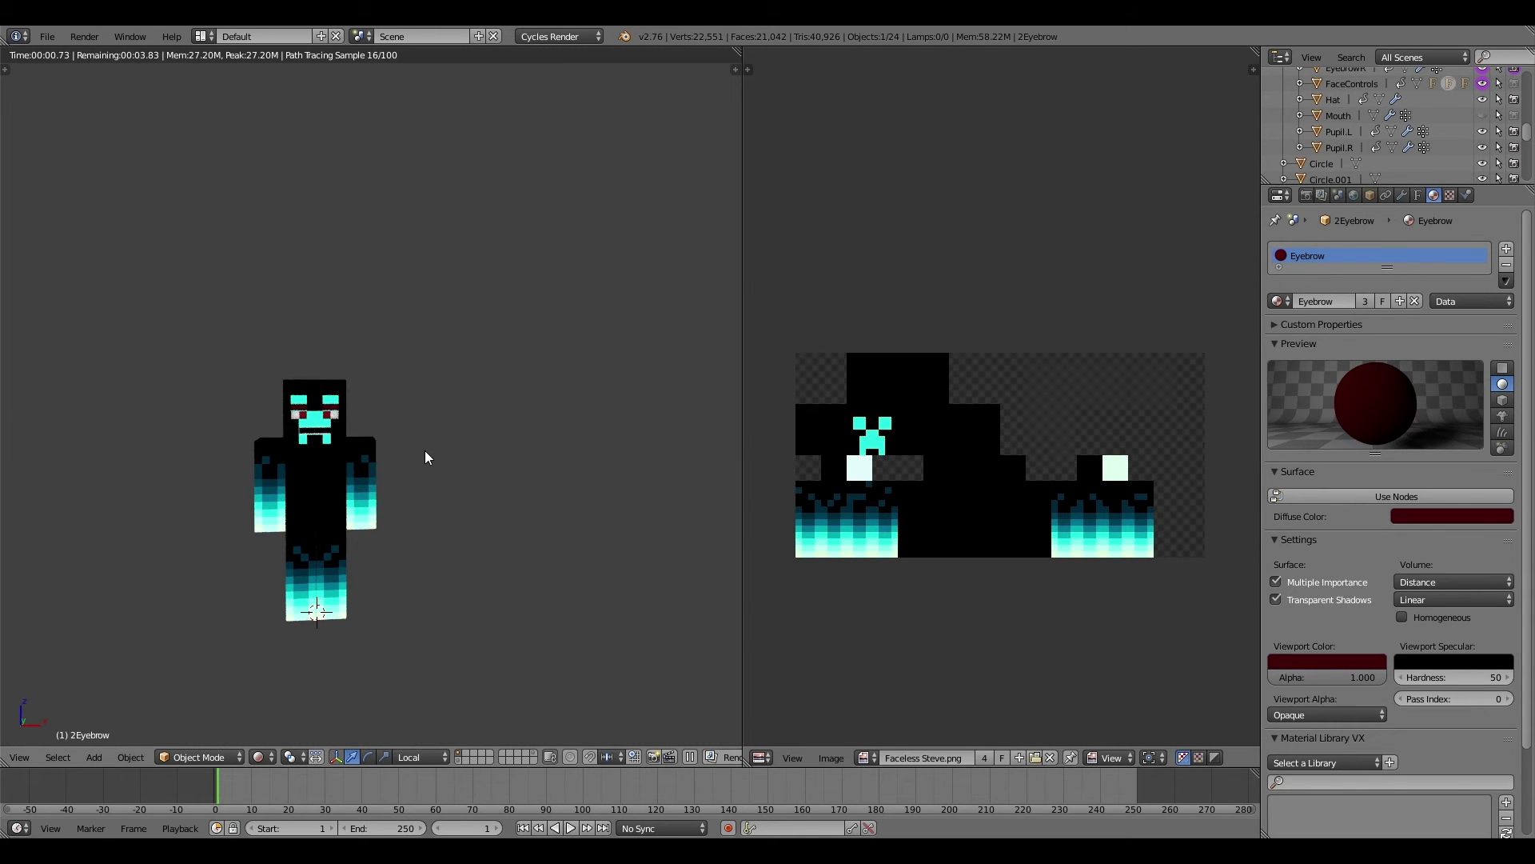
{"action": "key", "text": "shift+z"}
Step: Select the Teeth label, set its Diffuse BSDF colour to bright red and check it in rendered shading
{"action": "right_click", "coordinate": [696, 446]}
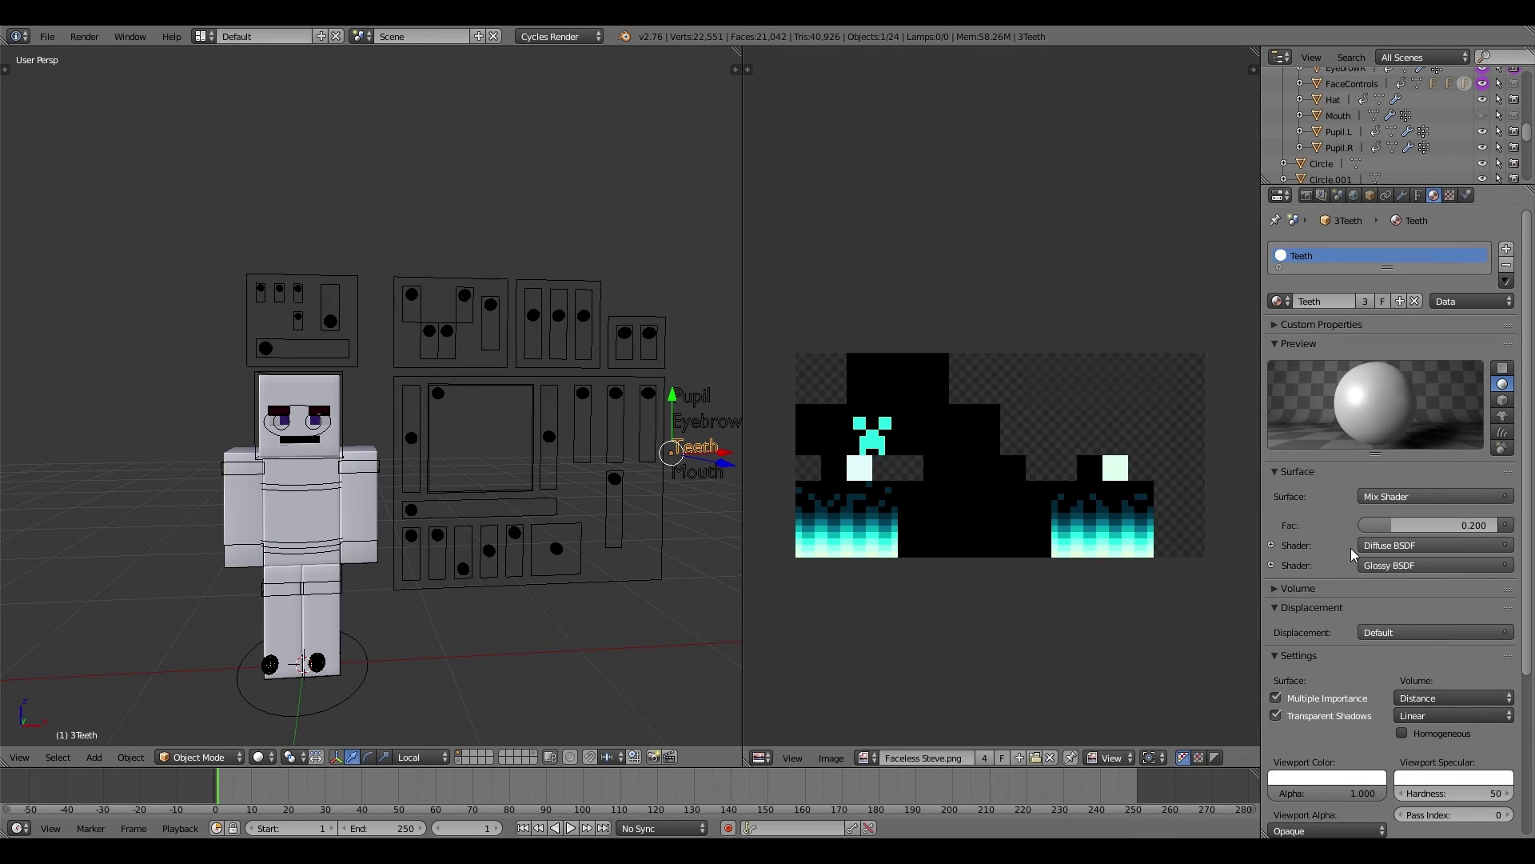
{"action": "left_click", "coordinate": [1271, 543]}
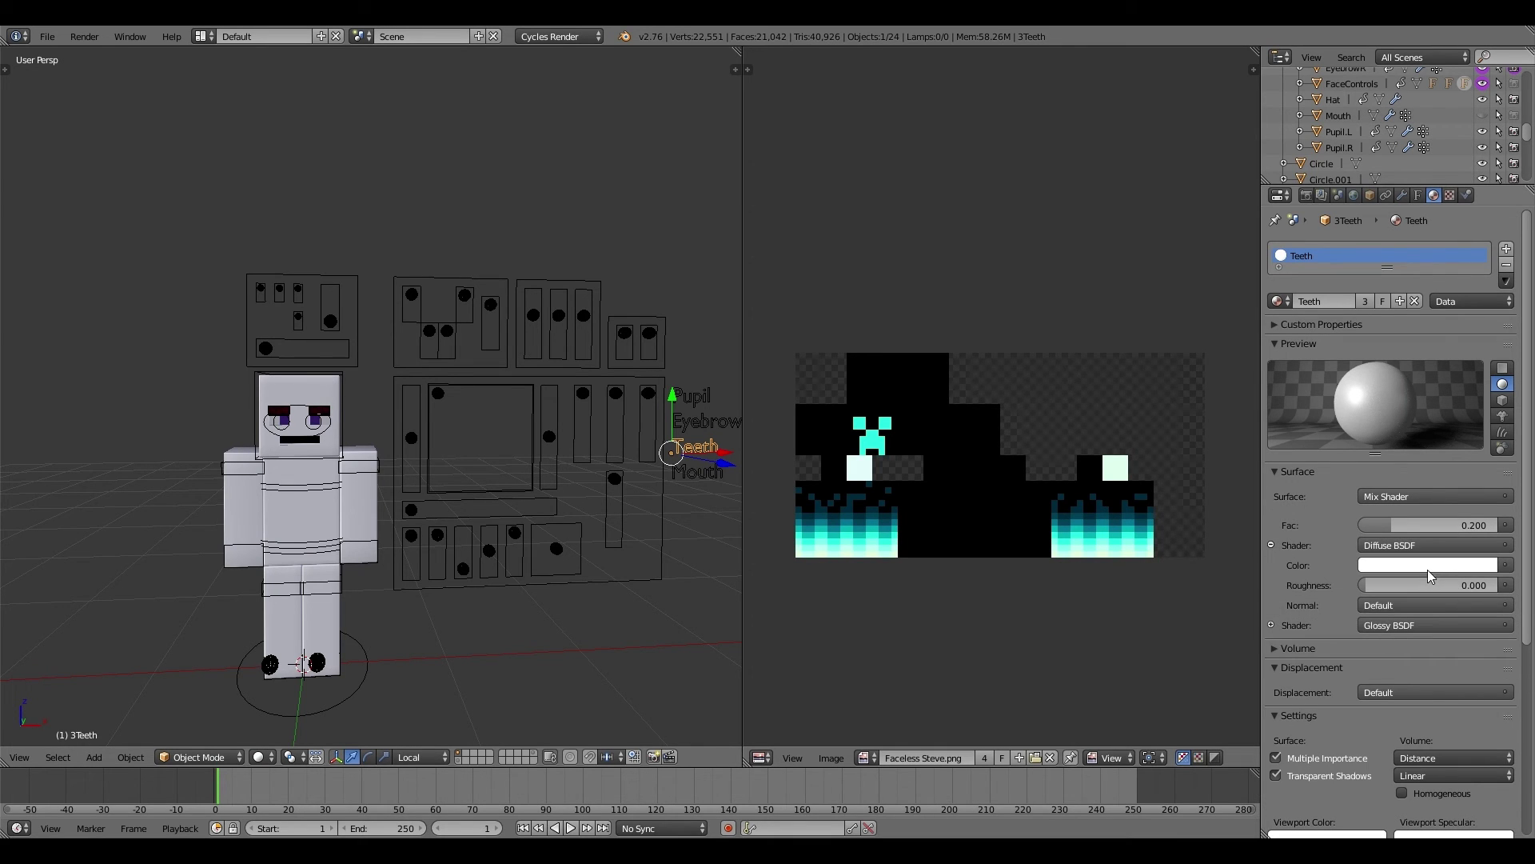
{"action": "left_click", "coordinate": [1427, 565]}
{"action": "left_click", "coordinate": [1430, 455]}
{"action": "key", "text": "shift+z"}
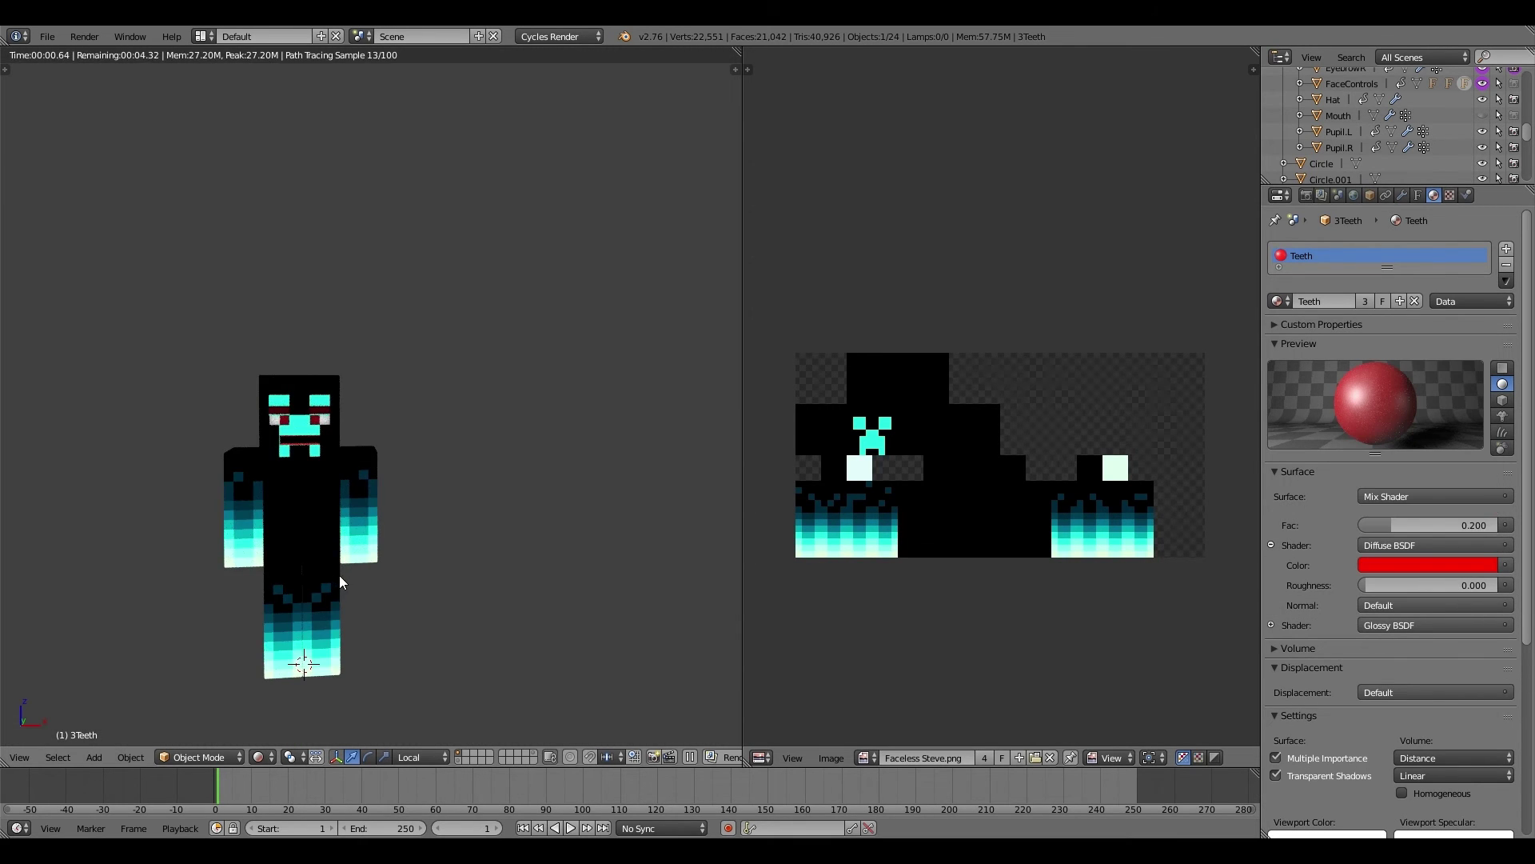
{"action": "key", "text": "shift+z"}
Step: Select the Mouth label and set its diffuse colour to red with R 0.497, G 0.000 and B 0.010, checking it in rendered shading
{"action": "right_click", "coordinate": [690, 474]}
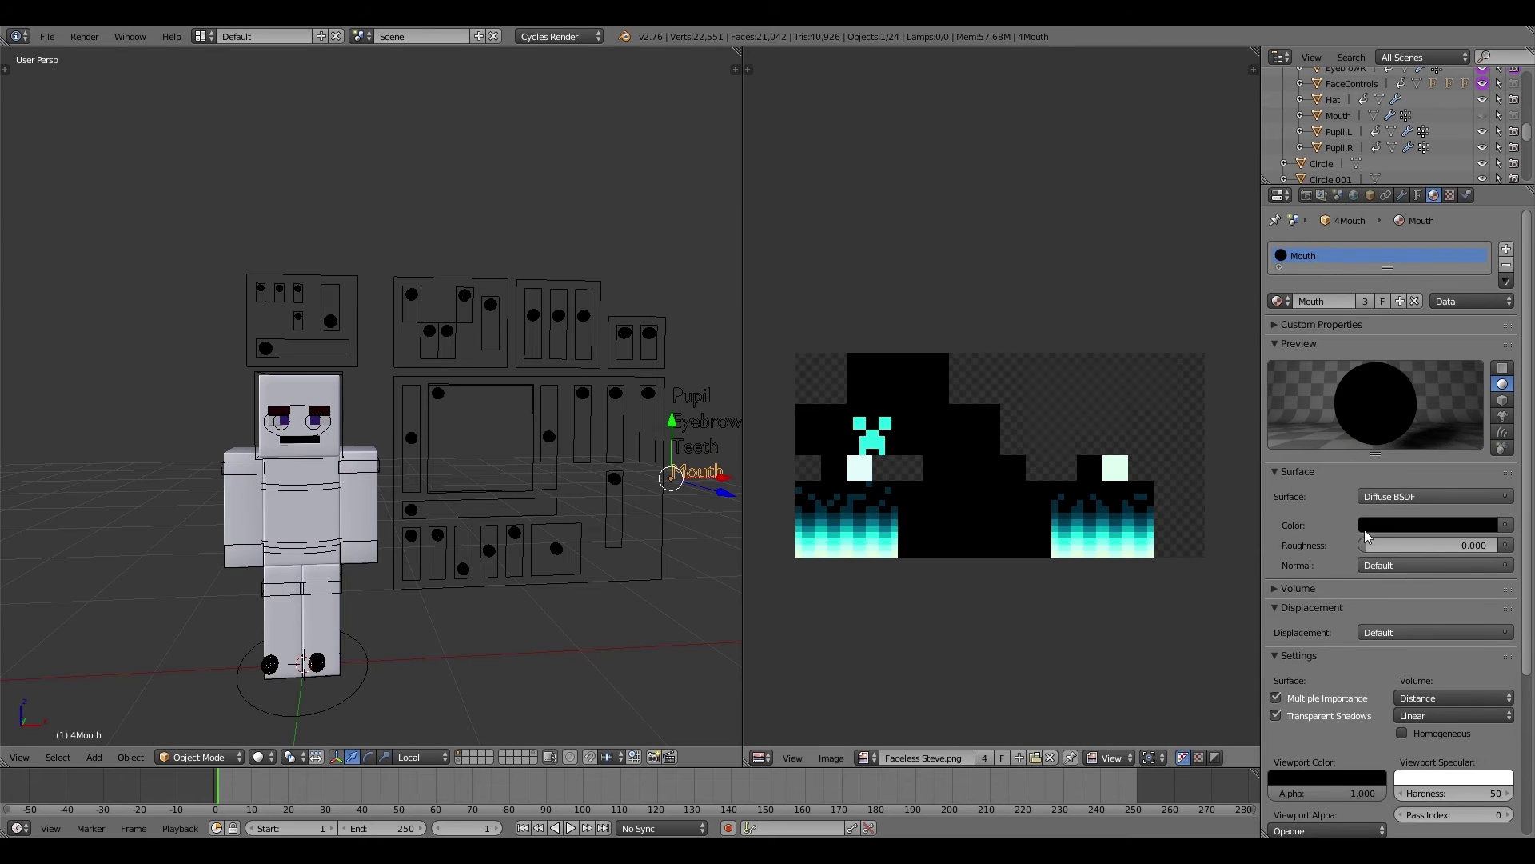
{"action": "key", "text": "shift+z"}
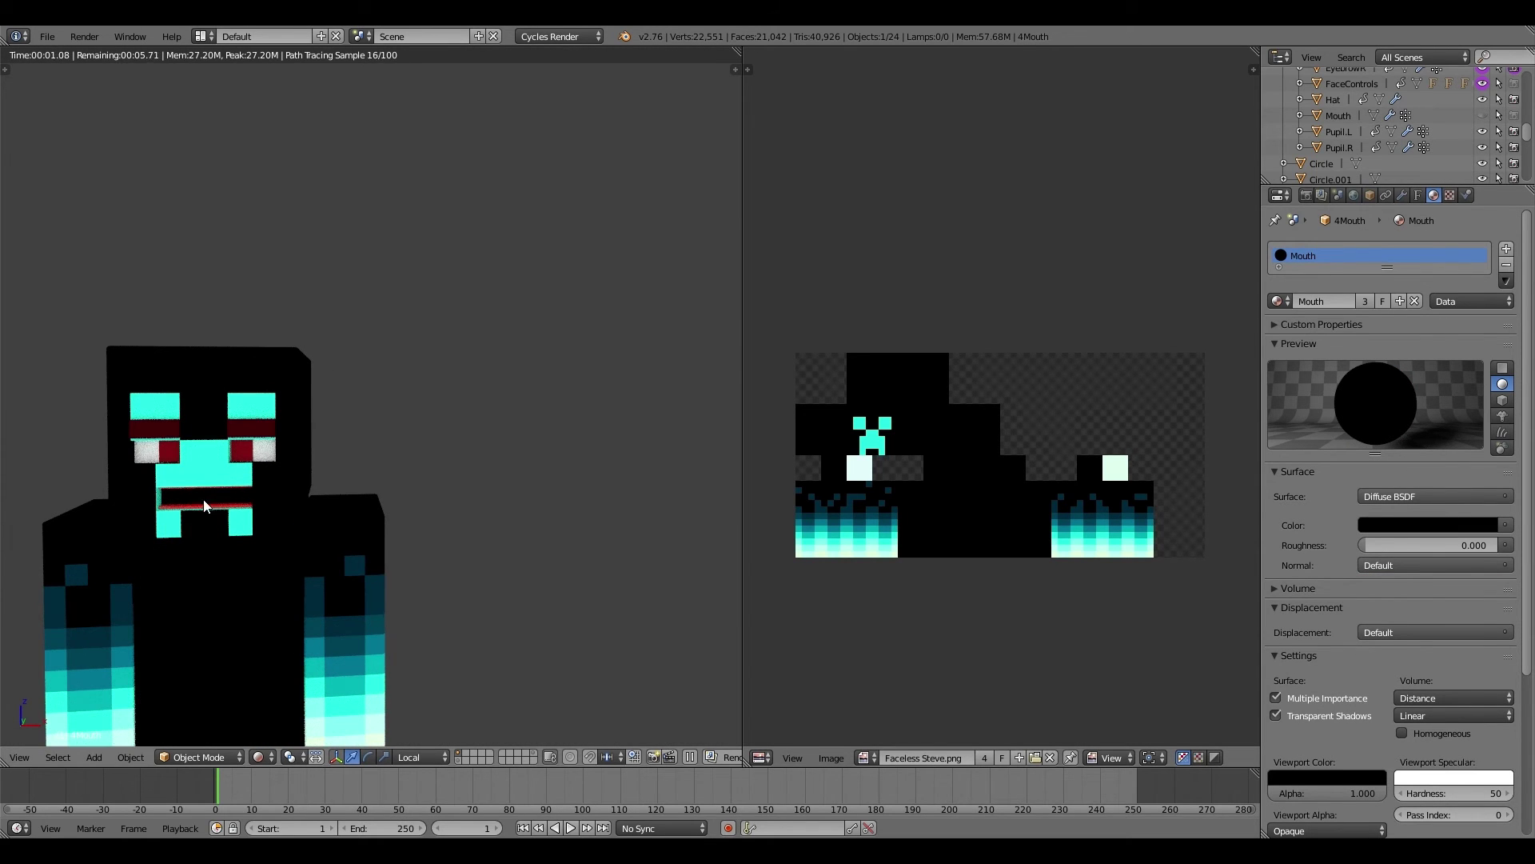
{"action": "left_click", "coordinate": [1418, 527]}
{"action": "left_click", "coordinate": [1485, 336]}
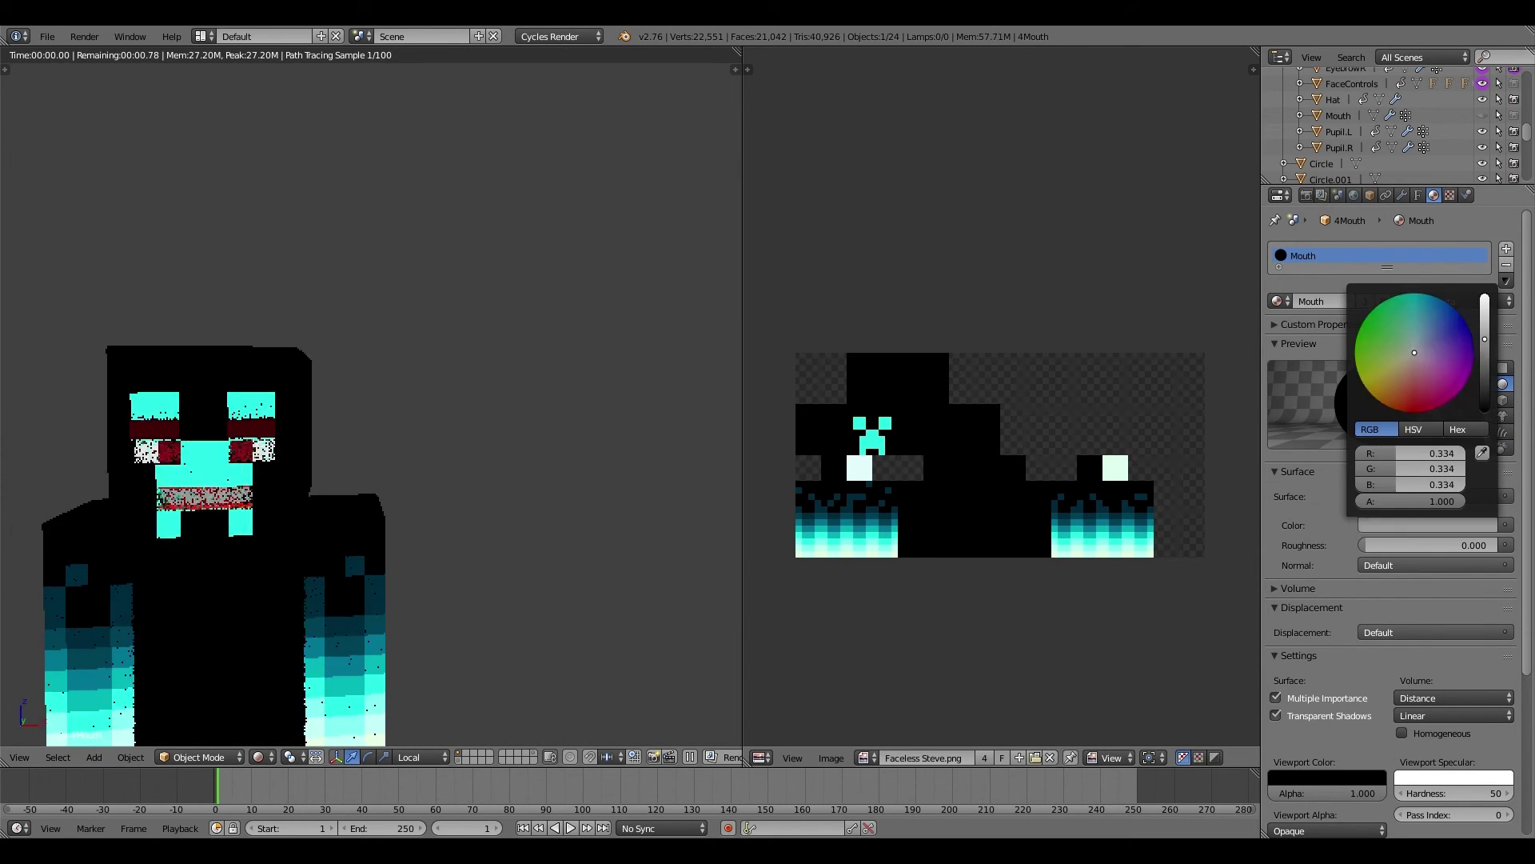
{"action": "left_click_drag", "start_coordinate": [1485, 335], "coordinate": [1422, 412]}
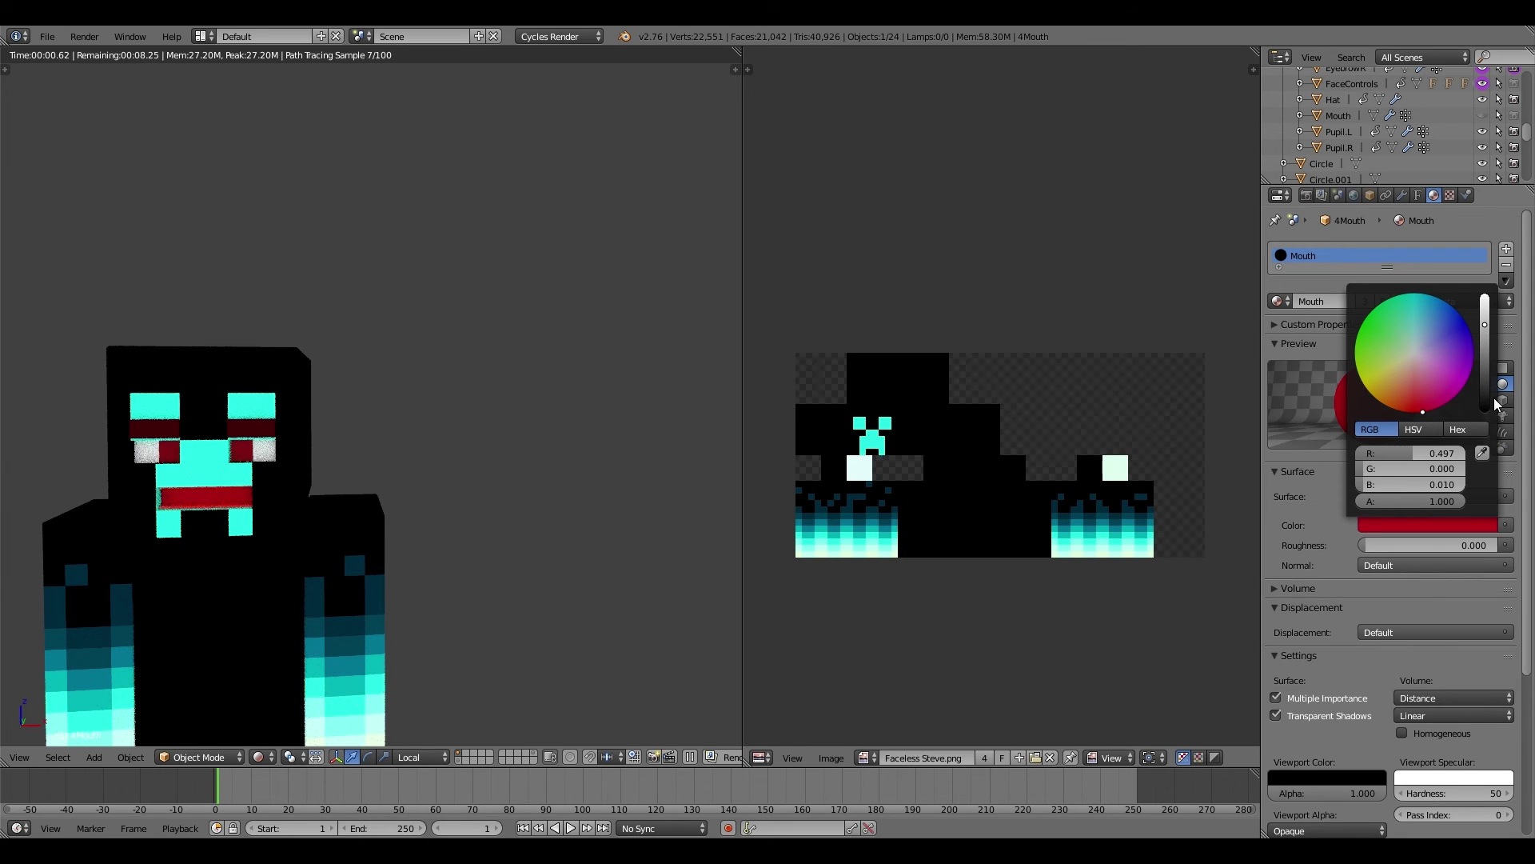
{"action": "middle_click_drag", "start_coordinate": [222, 487], "coordinate": [318, 505]}
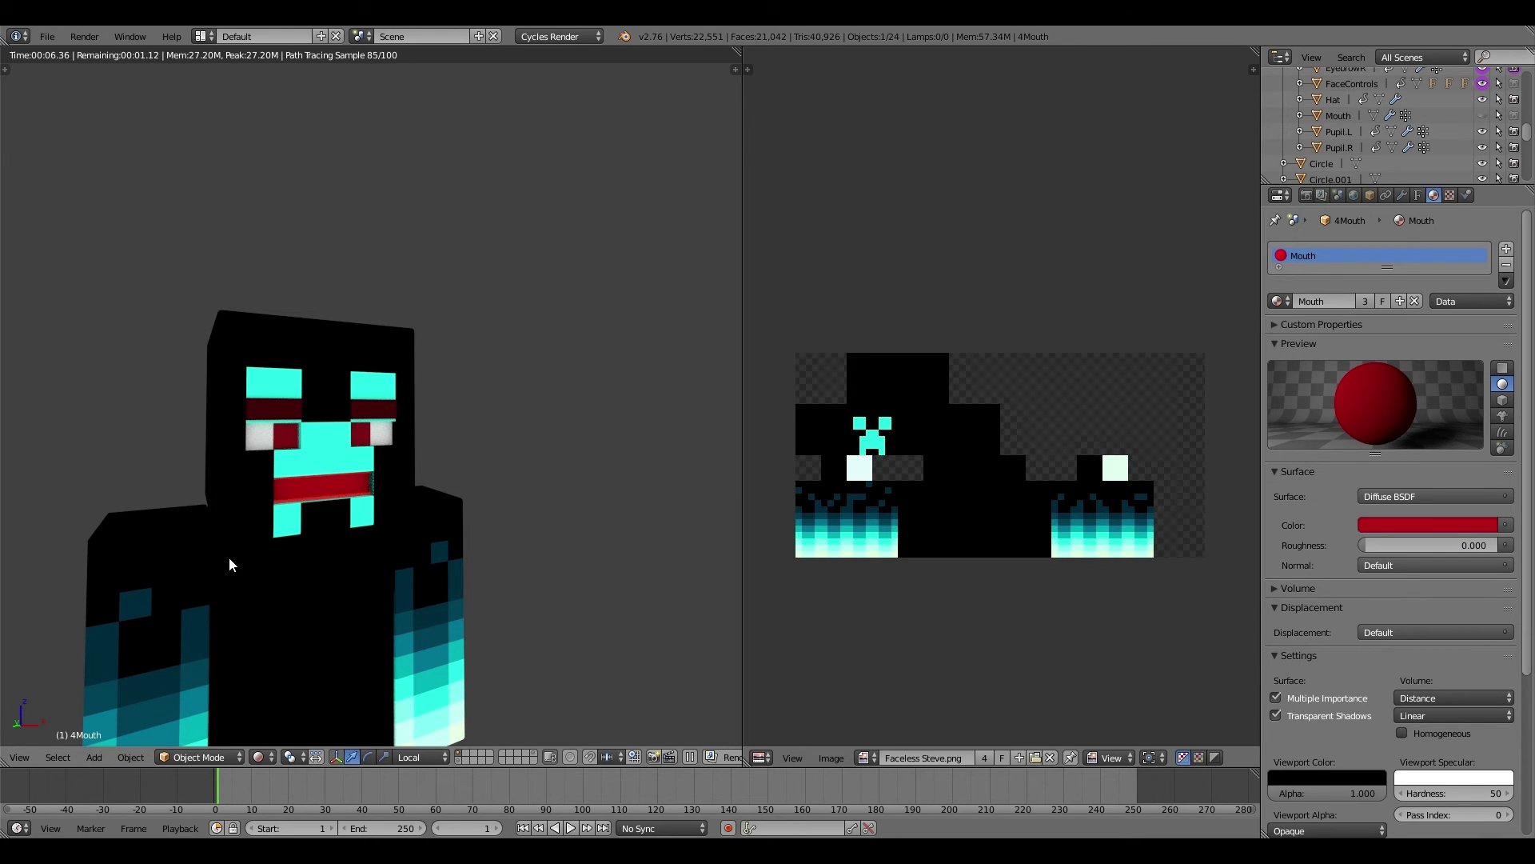
{"action": "key", "text": "shift+z"}
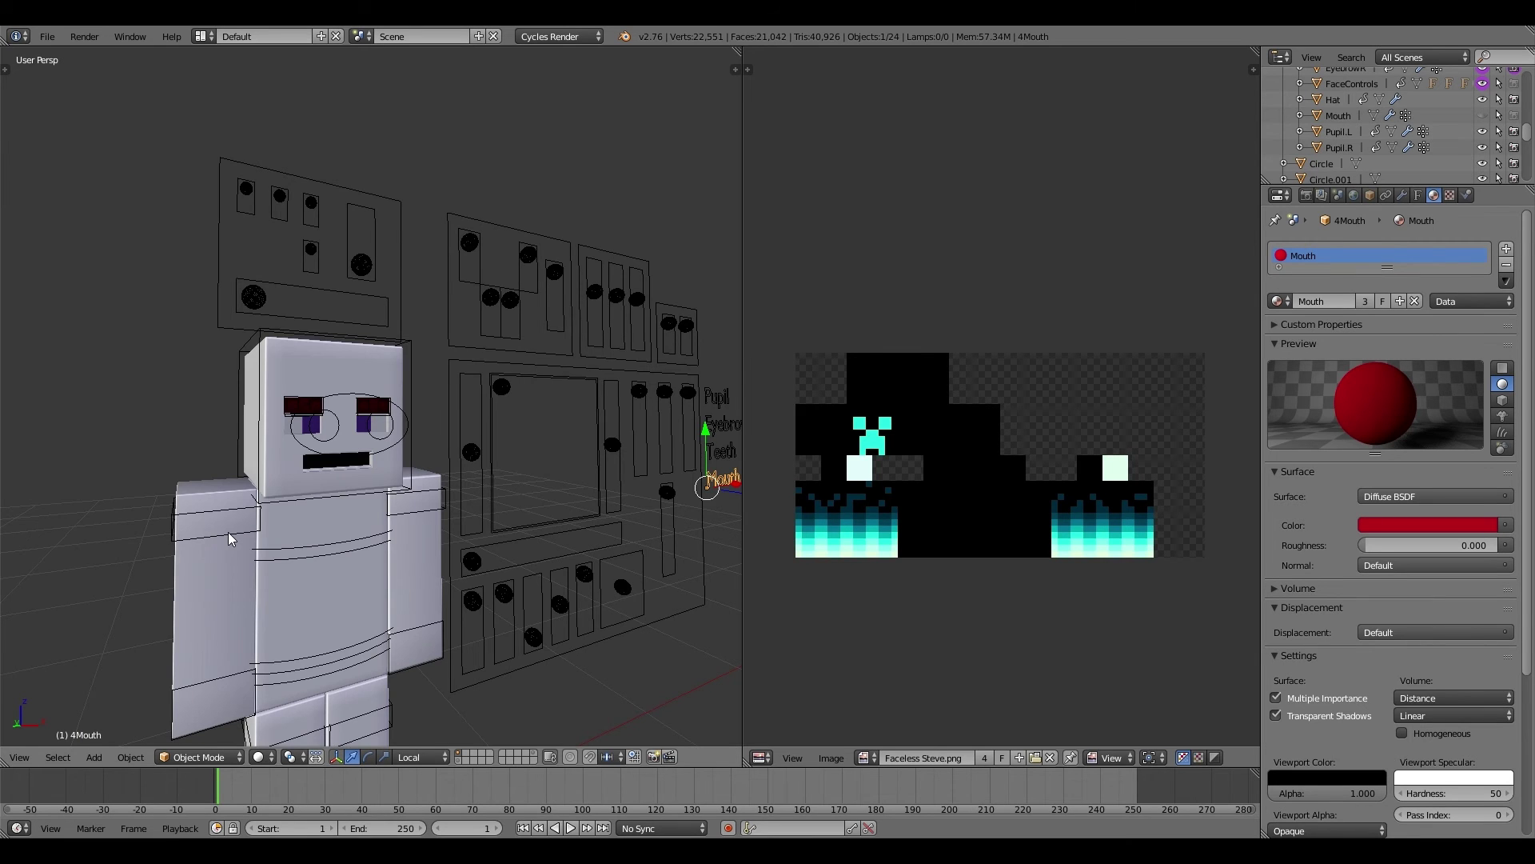
Step: Lower the Hat control back down and raise the FaceControls slider above the head to hide the face panels
{"action": "middle_click_drag", "start_coordinate": [230, 539], "coordinate": [538, 569]}
{"action": "scroll", "coordinate": [420, 395], "scroll_direction": "up", "scroll_amount": 5}
{"action": "scroll", "coordinate": [427, 437], "scroll_direction": "up", "scroll_amount": 5}
{"action": "middle_click_drag", "start_coordinate": [427, 440], "coordinate": [425, 482]}
{"action": "scroll", "coordinate": [426, 482], "scroll_direction": "down", "scroll_amount": 5}
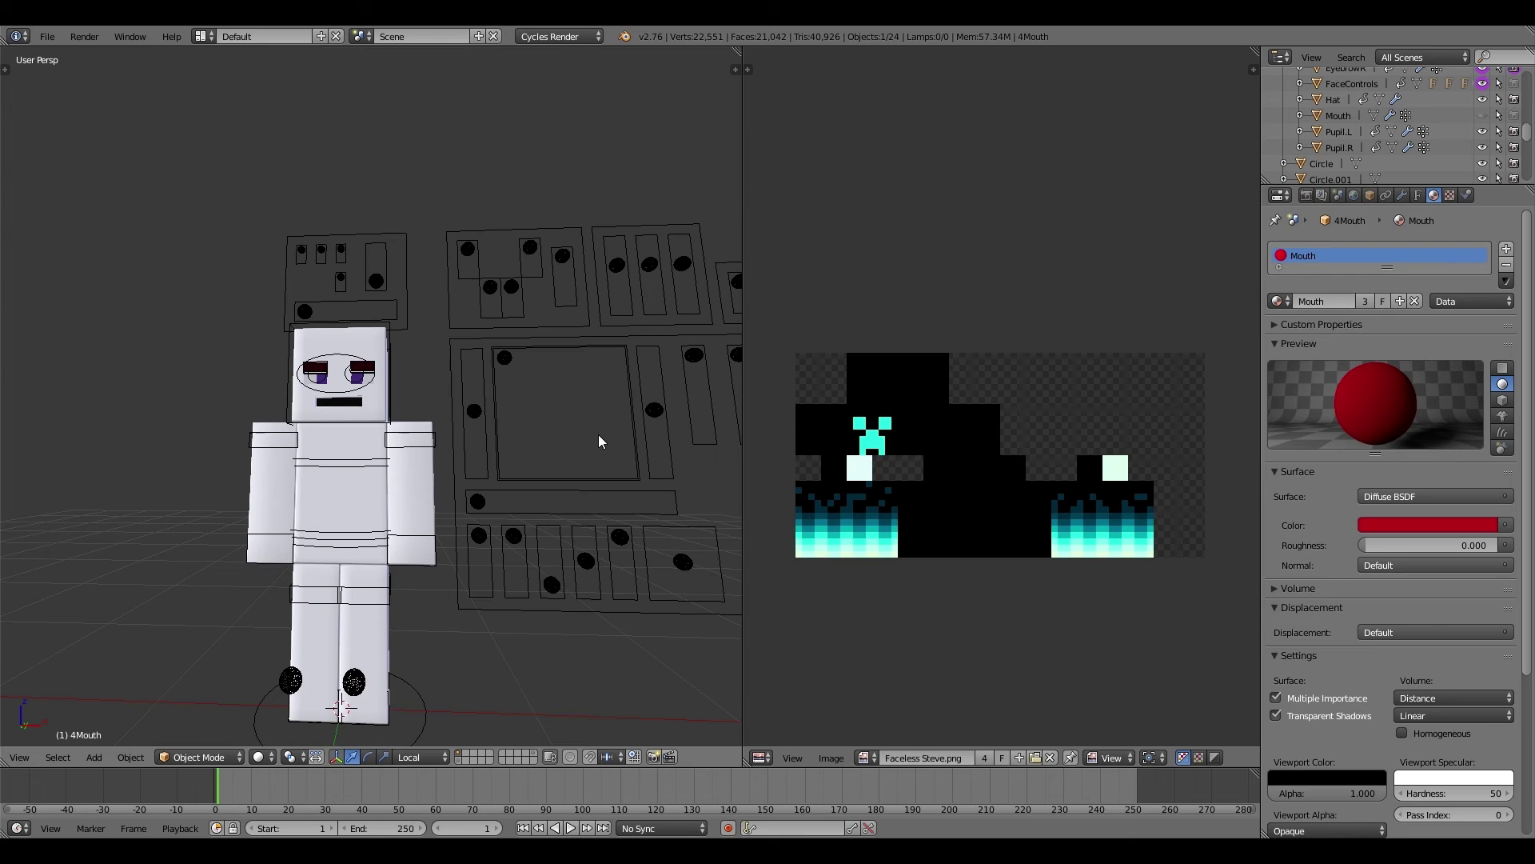
{"action": "right_click", "coordinate": [510, 376]}
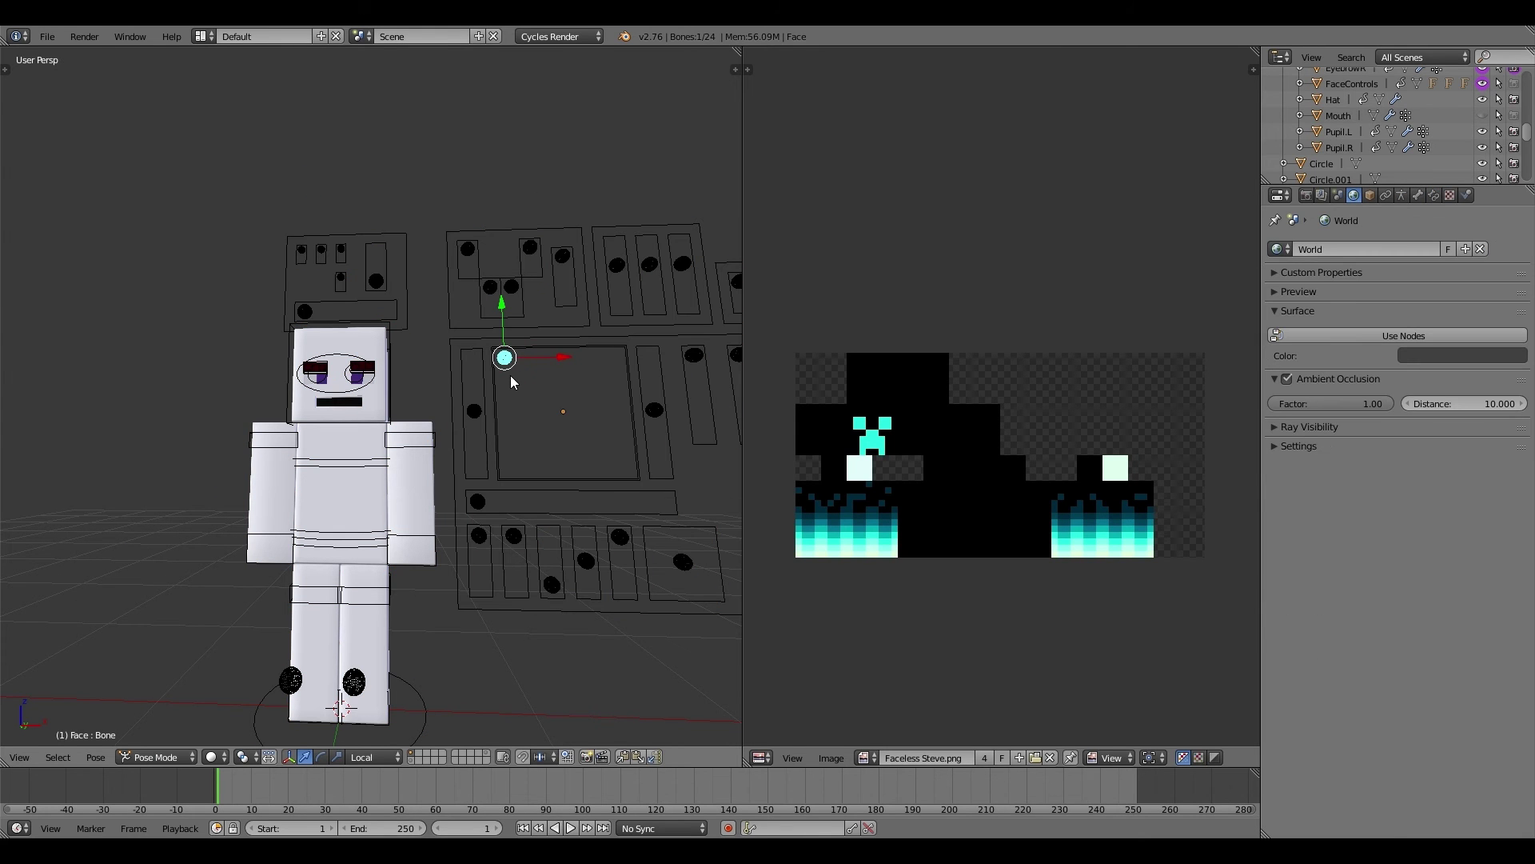
{"action": "right_click", "coordinate": [377, 282]}
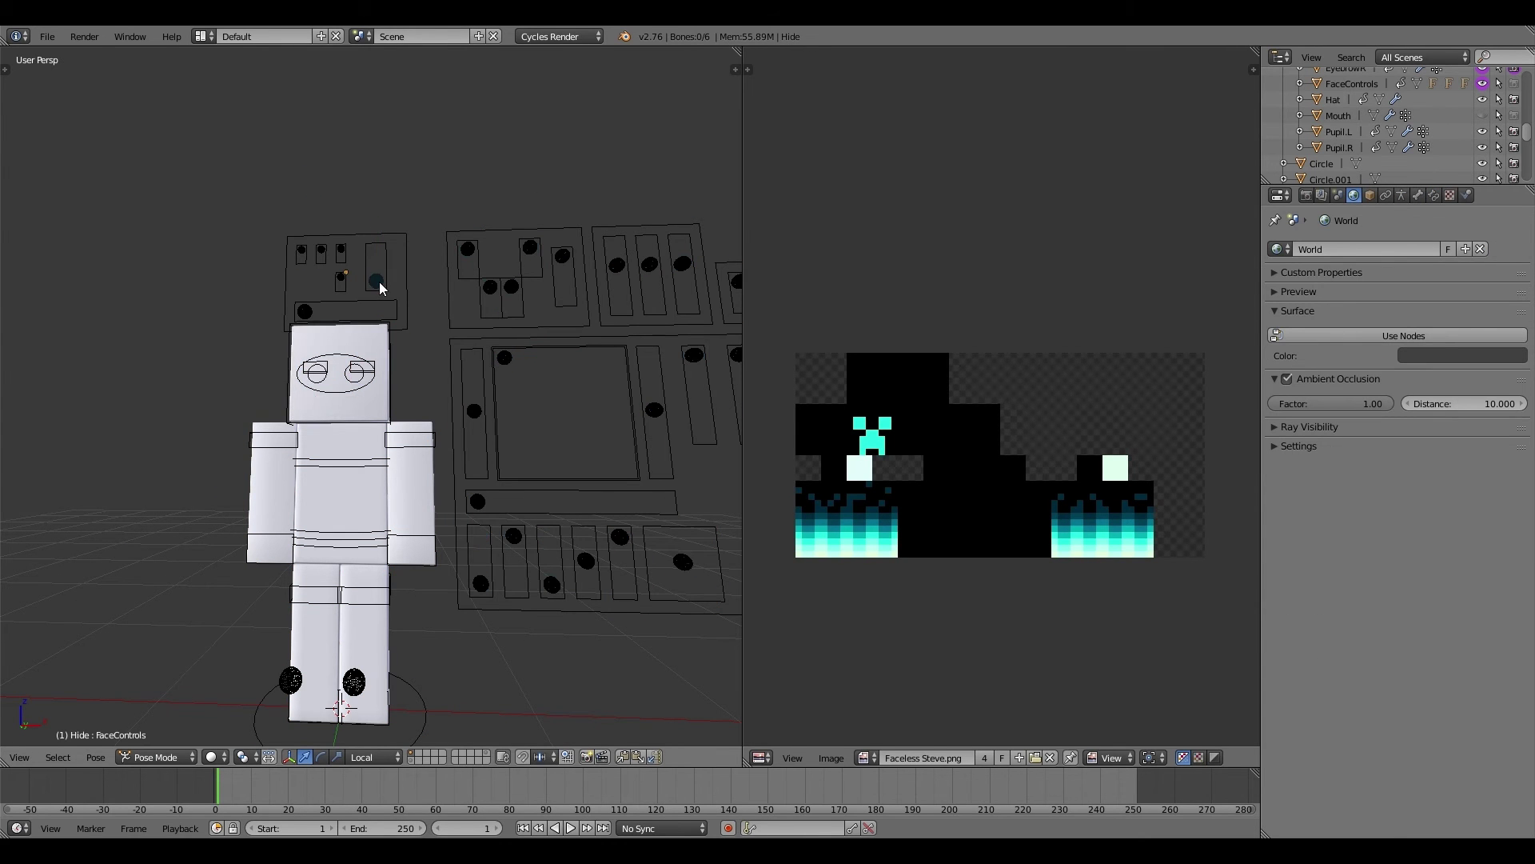
{"action": "right_click_drag", "start_coordinate": [381, 288], "coordinate": [381, 258]}
Step: Switch the render engine from Cycles Render to Blender Render
{"action": "left_click", "coordinate": [555, 36]}
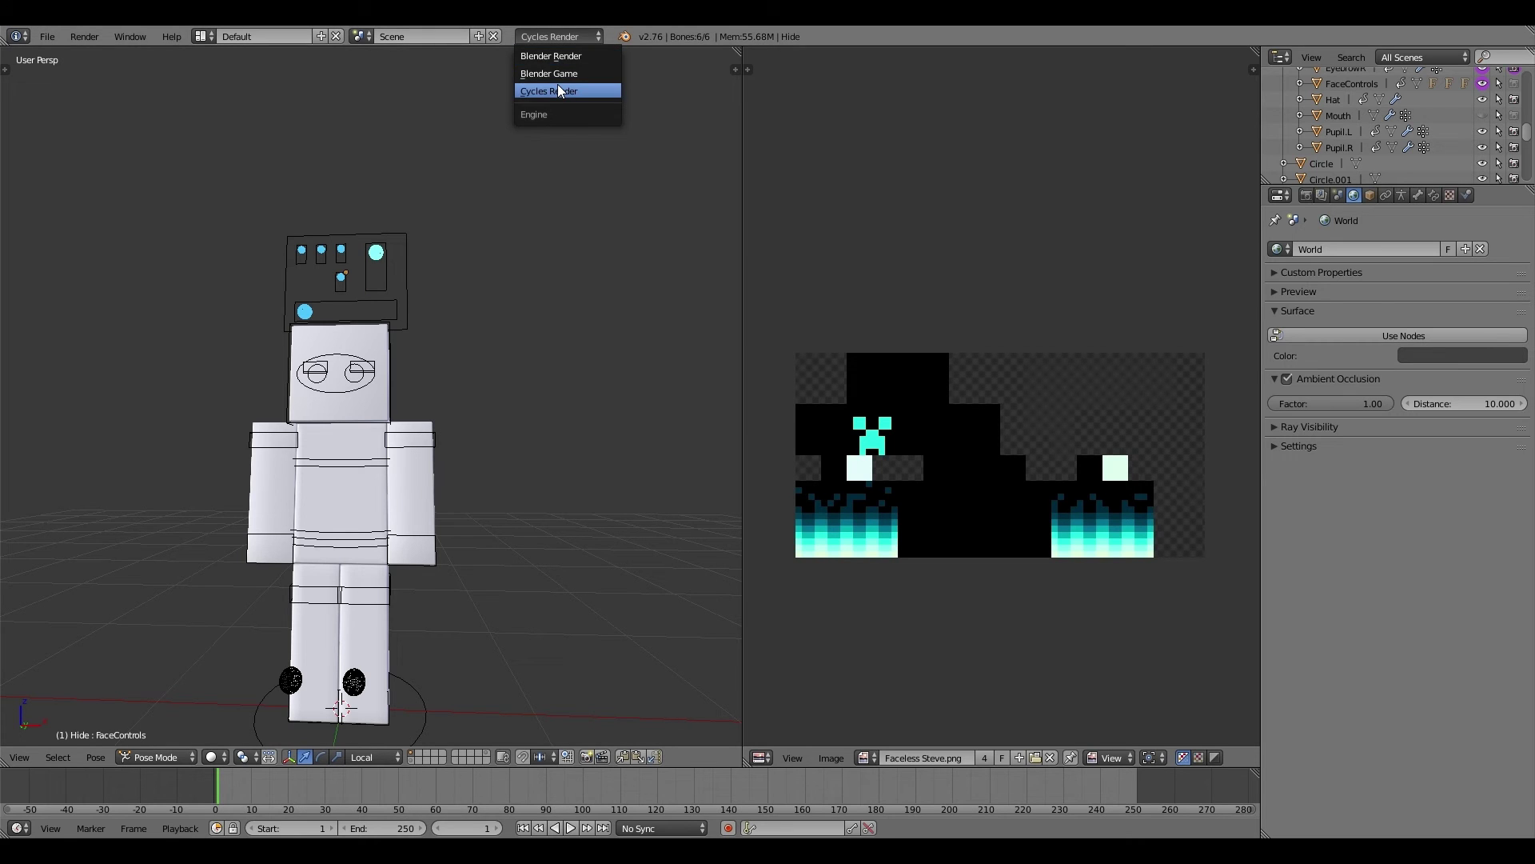
{"action": "left_click", "coordinate": [558, 84]}
{"action": "left_click", "coordinate": [582, 36]}
{"action": "left_click", "coordinate": [585, 68]}
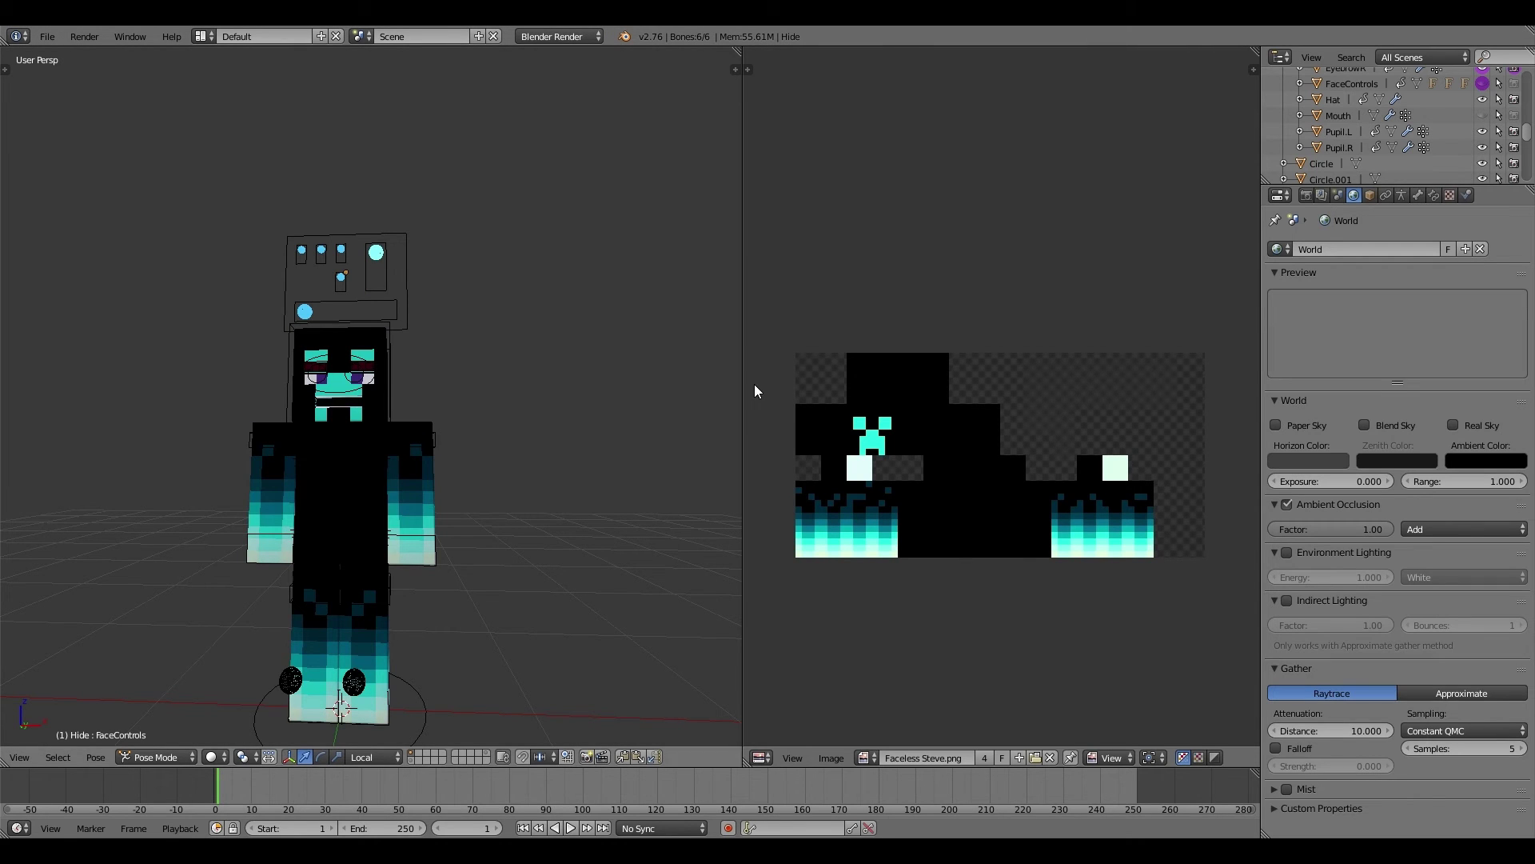
Step: Replace the current skin image with Faceless Steve.png
{"action": "left_click", "coordinate": [832, 758]}
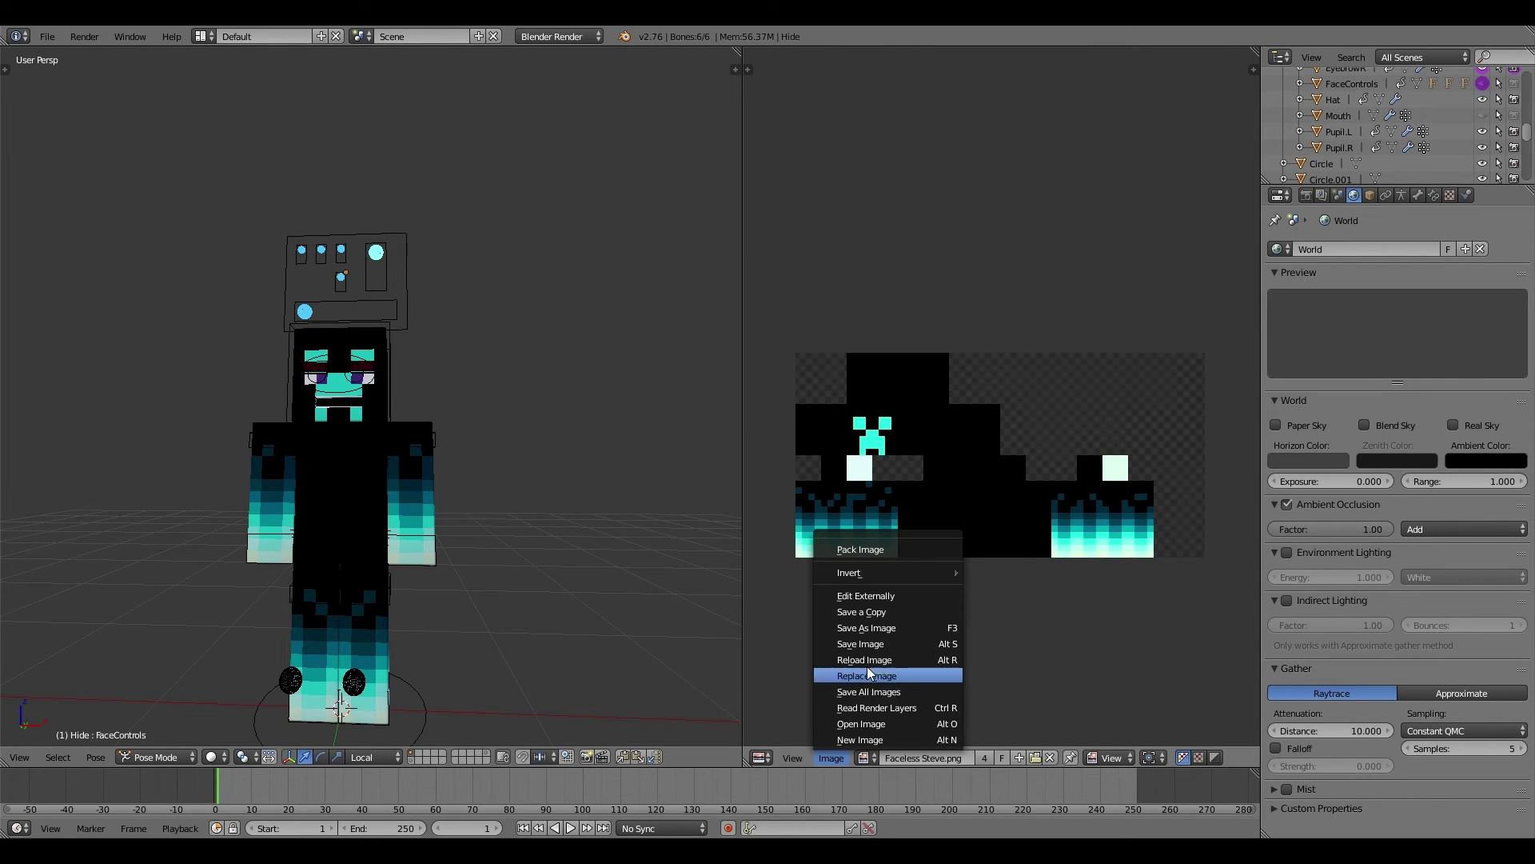
{"action": "left_click", "coordinate": [871, 676]}
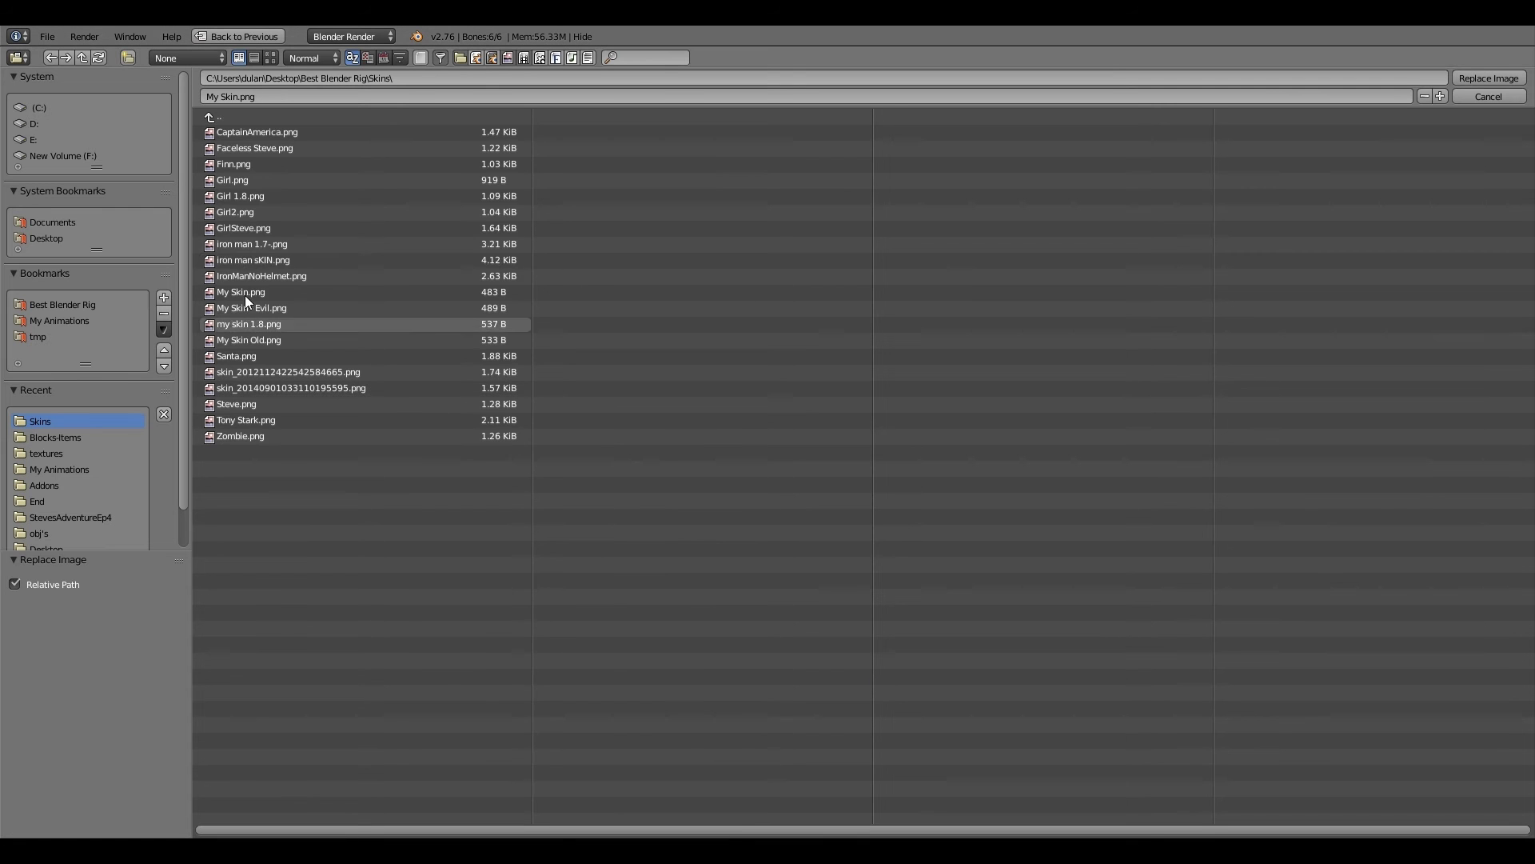
{"action": "double_click", "coordinate": [296, 149]}
{"action": "scroll", "coordinate": [332, 462], "scroll_direction": "up", "scroll_amount": 2}
{"action": "scroll", "coordinate": [373, 298], "scroll_direction": "up", "scroll_amount": 4}
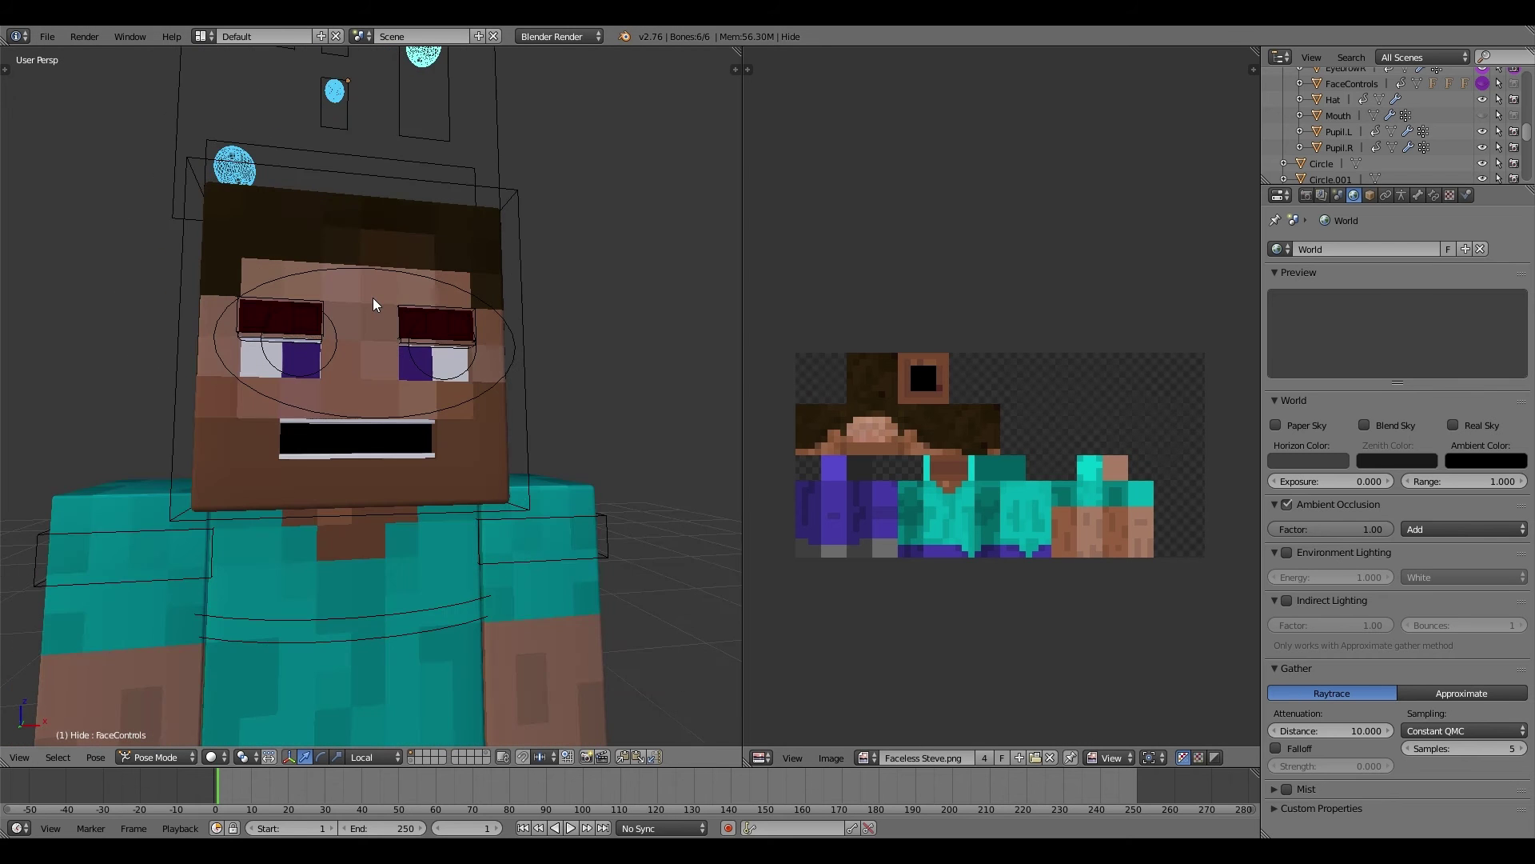
{"action": "scroll", "coordinate": [524, 457], "scroll_direction": "up", "scroll_amount": 5}
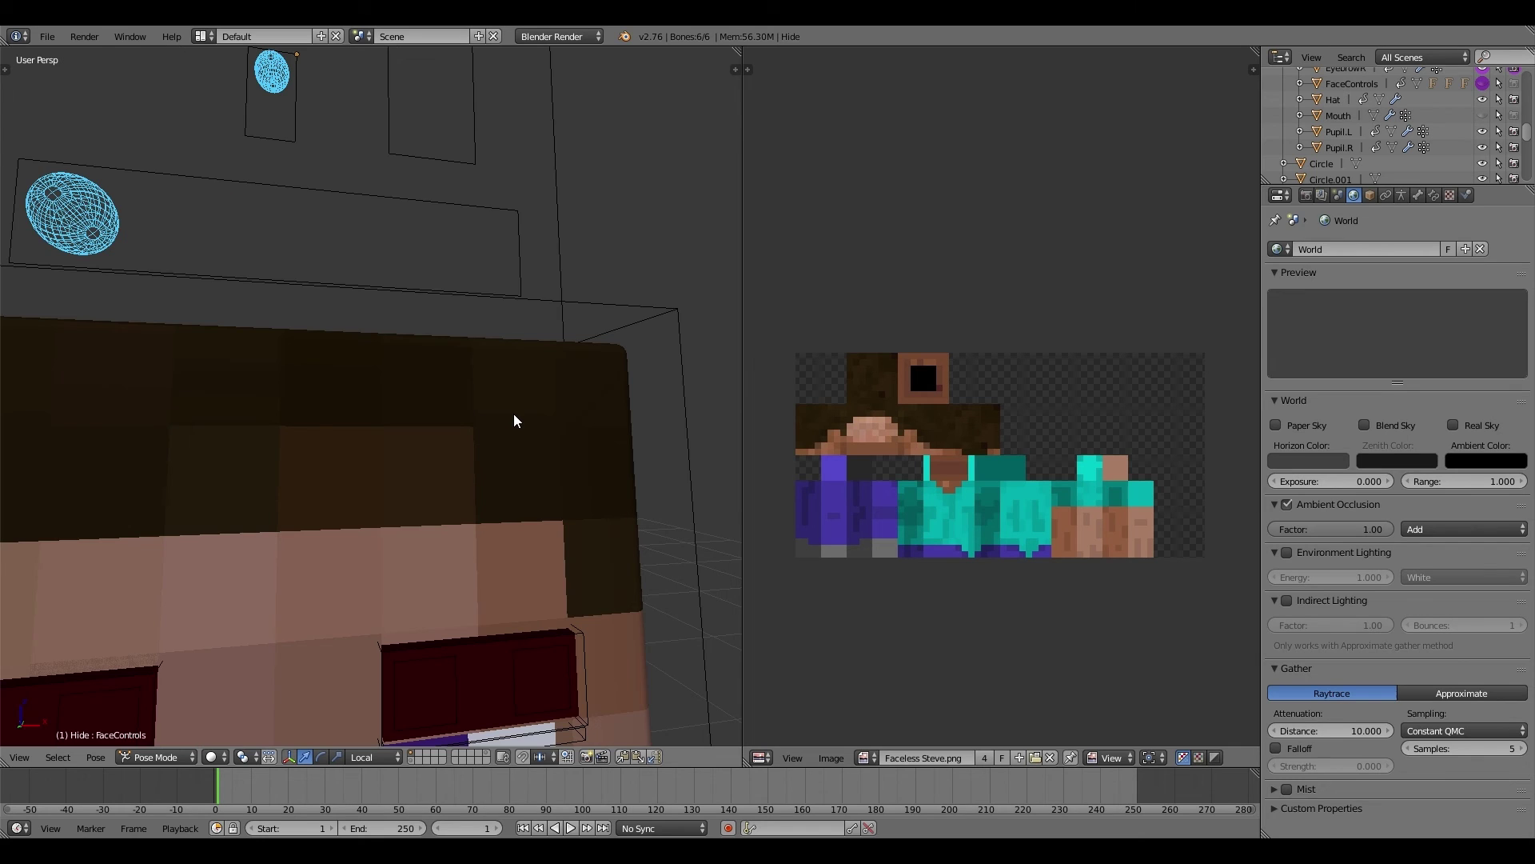
Step: Raise the EyeBmainL eyebrow control, and raise the EyeBmainR eyebrow control about 0.08 along Z
{"action": "scroll", "coordinate": [513, 414], "scroll_direction": "down", "scroll_amount": 5}
{"action": "right_click", "coordinate": [406, 184]}
{"action": "key", "text": "g"}
{"action": "right_click", "coordinate": [413, 189]}
{"action": "middle_click_drag", "start_coordinate": [446, 525], "coordinate": [425, 507]}
{"action": "scroll", "coordinate": [426, 507], "scroll_direction": "up", "scroll_amount": 3}
{"action": "right_click_drag", "start_coordinate": [245, 472], "coordinate": [258, 381]}
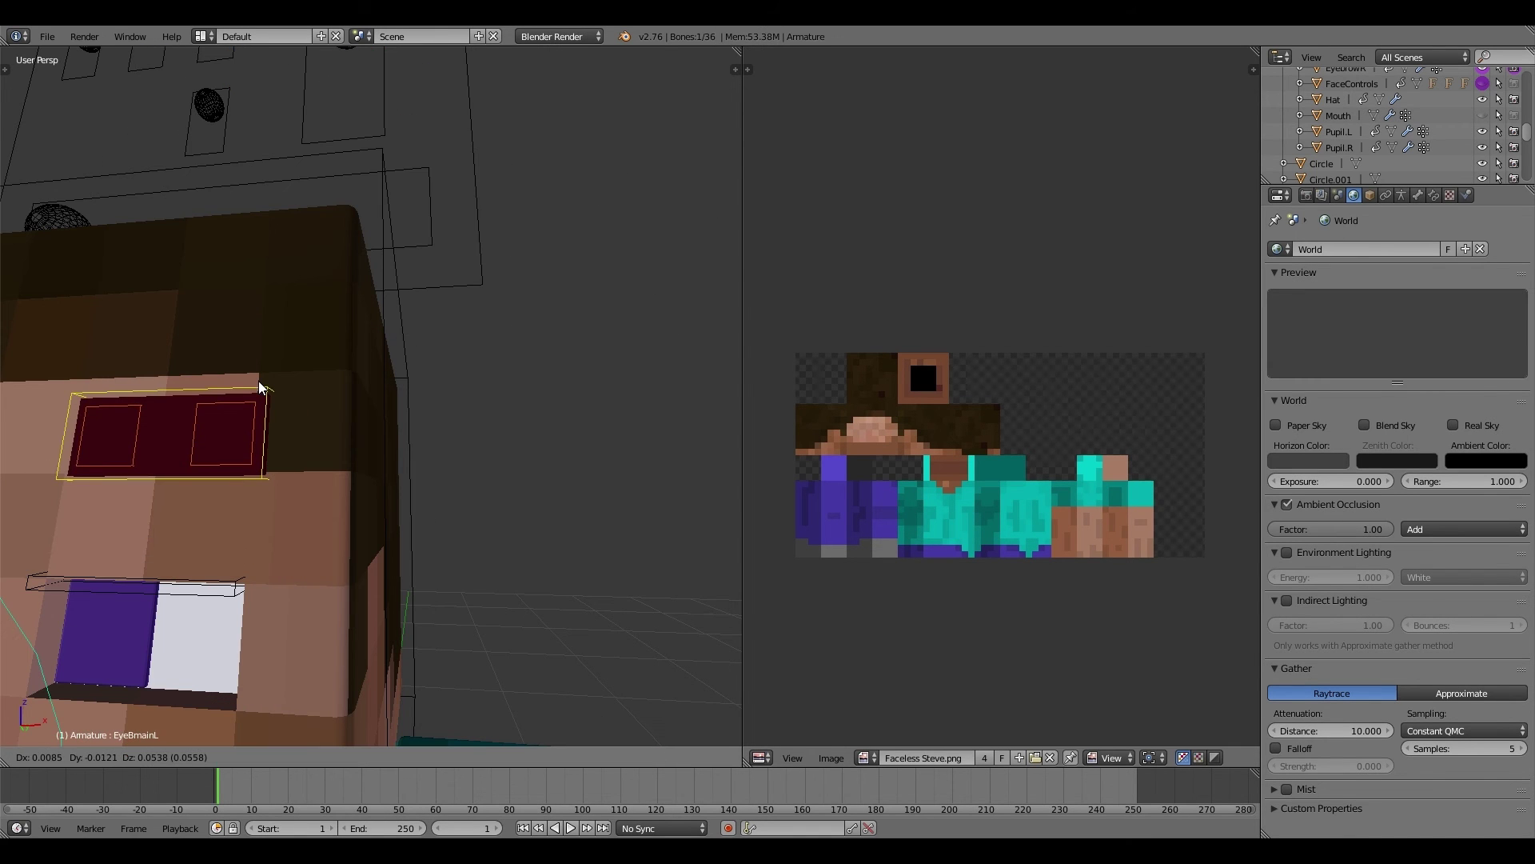
{"action": "left_click", "coordinate": [284, 381]}
{"action": "middle_click_drag", "start_coordinate": [138, 496], "coordinate": [212, 510]}
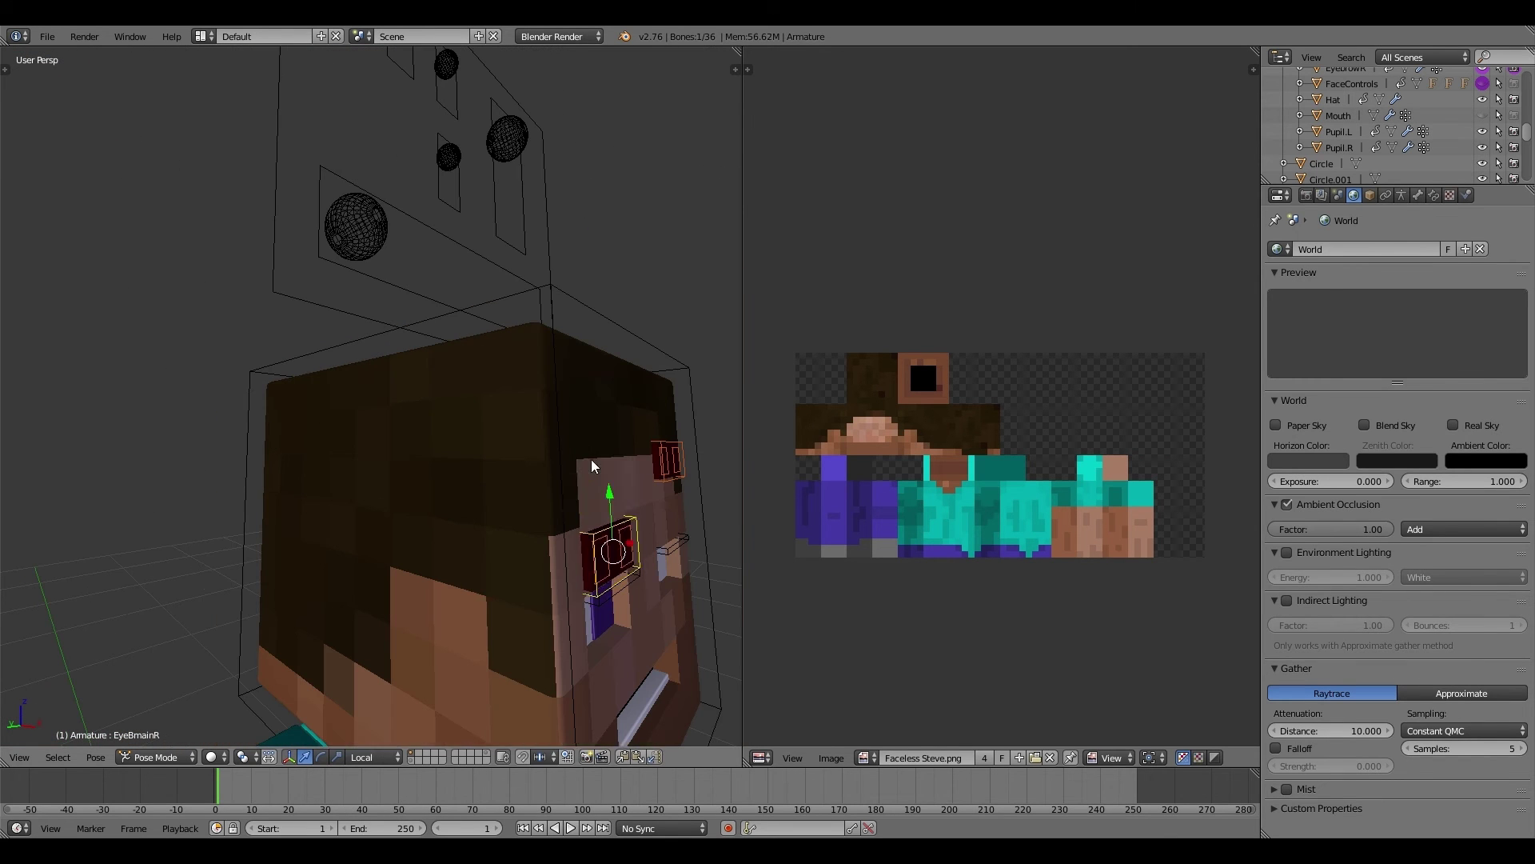
{"action": "right_click_drag", "start_coordinate": [604, 531], "coordinate": [588, 446]}
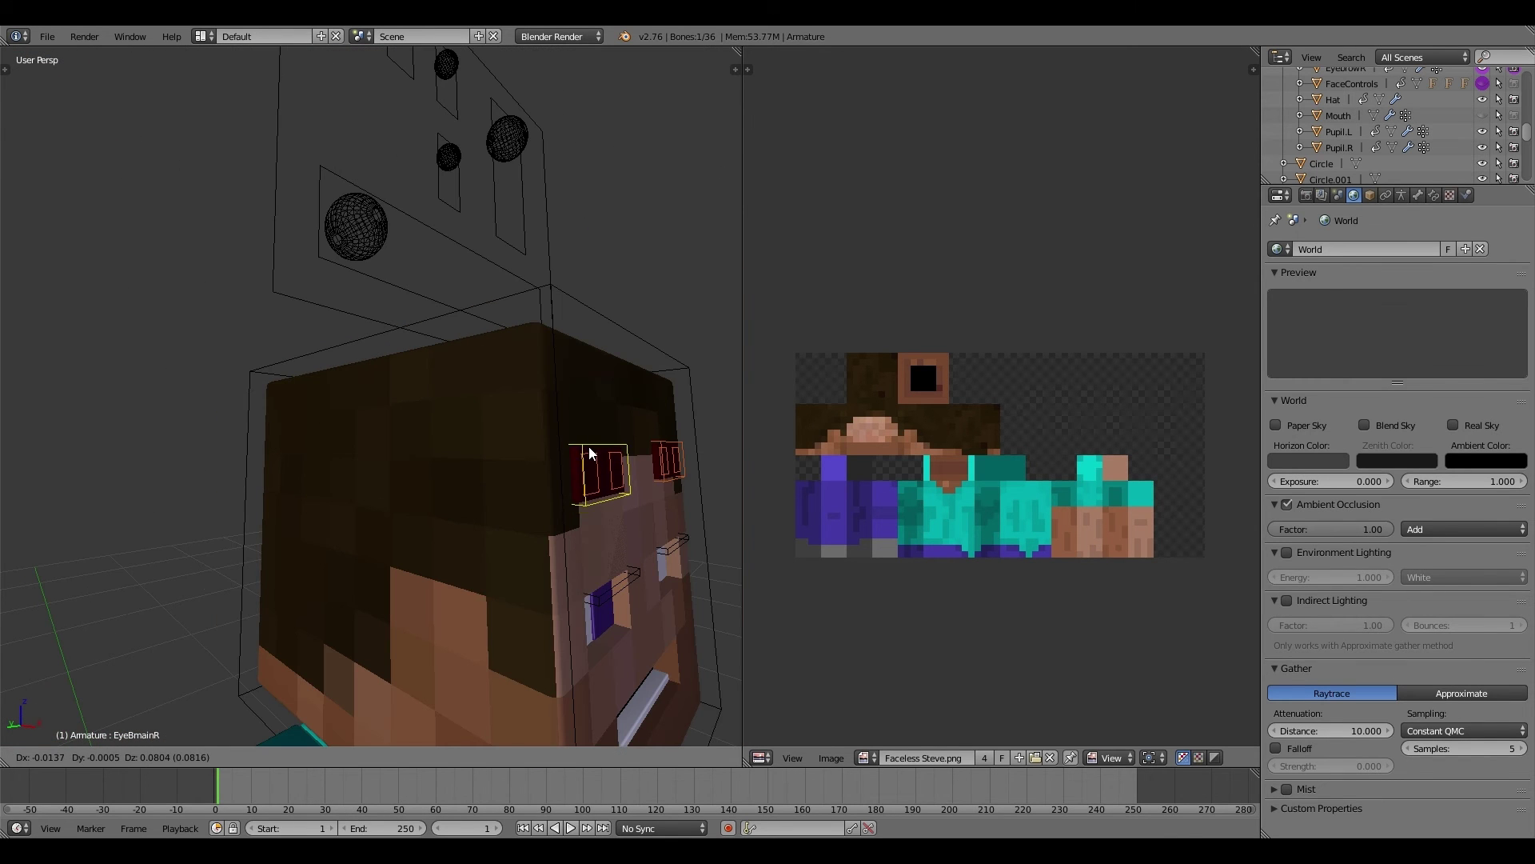
{"action": "left_click", "coordinate": [589, 445]}
Step: Raise the Eye.L upper eyelid control about 0.10 to open that eye wider
{"action": "scroll", "coordinate": [589, 445], "scroll_direction": "up", "scroll_amount": 3}
{"action": "middle_click_drag", "start_coordinate": [703, 452], "coordinate": [590, 458]}
{"action": "scroll", "coordinate": [590, 458], "scroll_direction": "down", "scroll_amount": 4}
{"action": "middle_click_drag", "start_coordinate": [542, 583], "coordinate": [463, 640]}
{"action": "scroll", "coordinate": [449, 632], "scroll_direction": "up", "scroll_amount": 3}
{"action": "right_click", "coordinate": [387, 507]}
{"action": "key", "text": "g"}
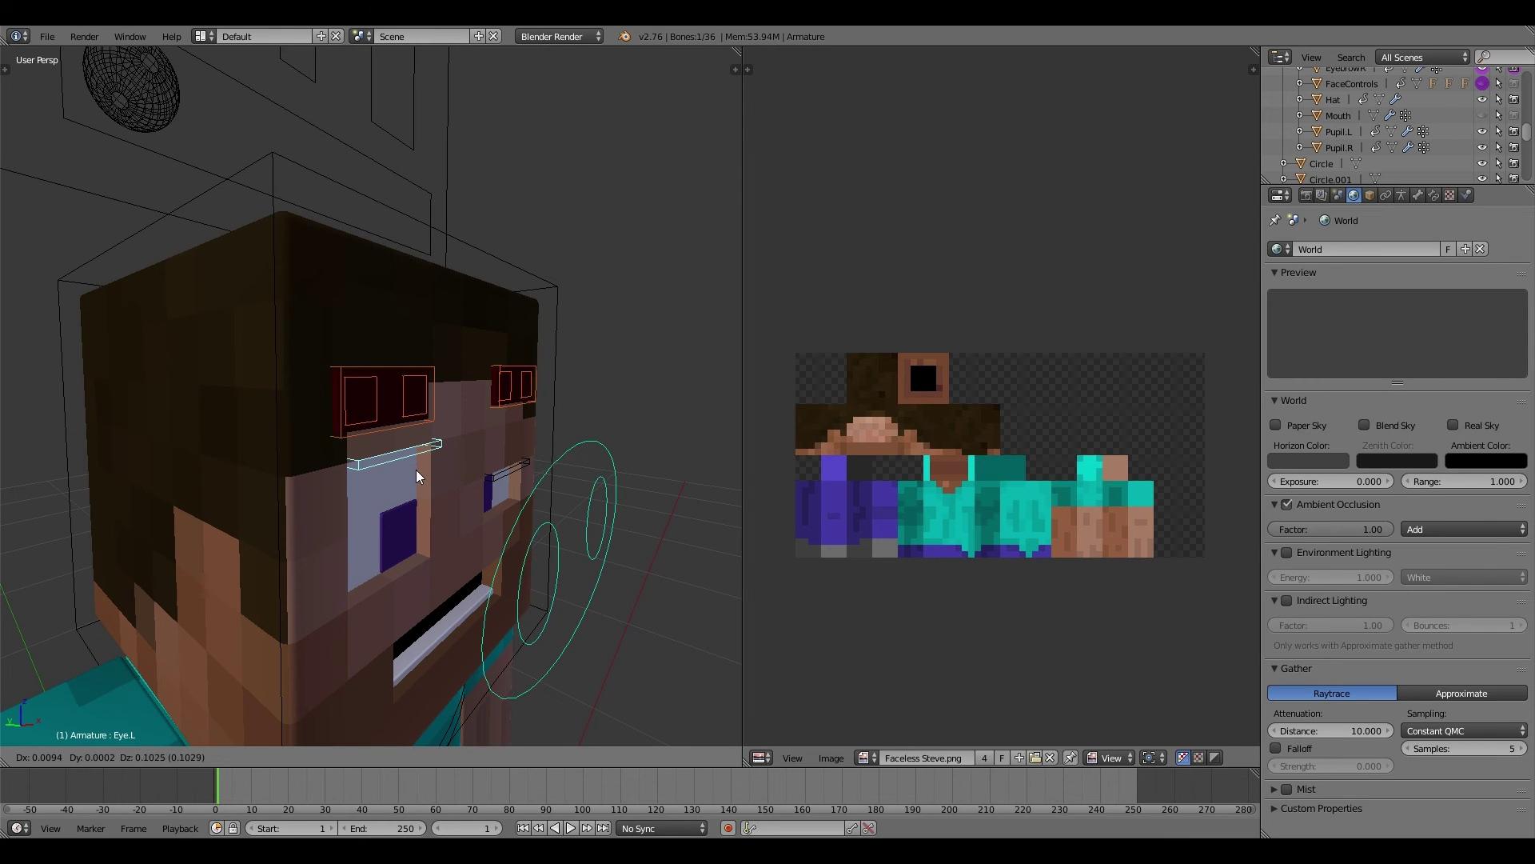
{"action": "left_click", "coordinate": [416, 471]}
{"action": "middle_click_drag", "start_coordinate": [417, 471], "coordinate": [419, 515]}
{"action": "left_click", "coordinate": [373, 324]}
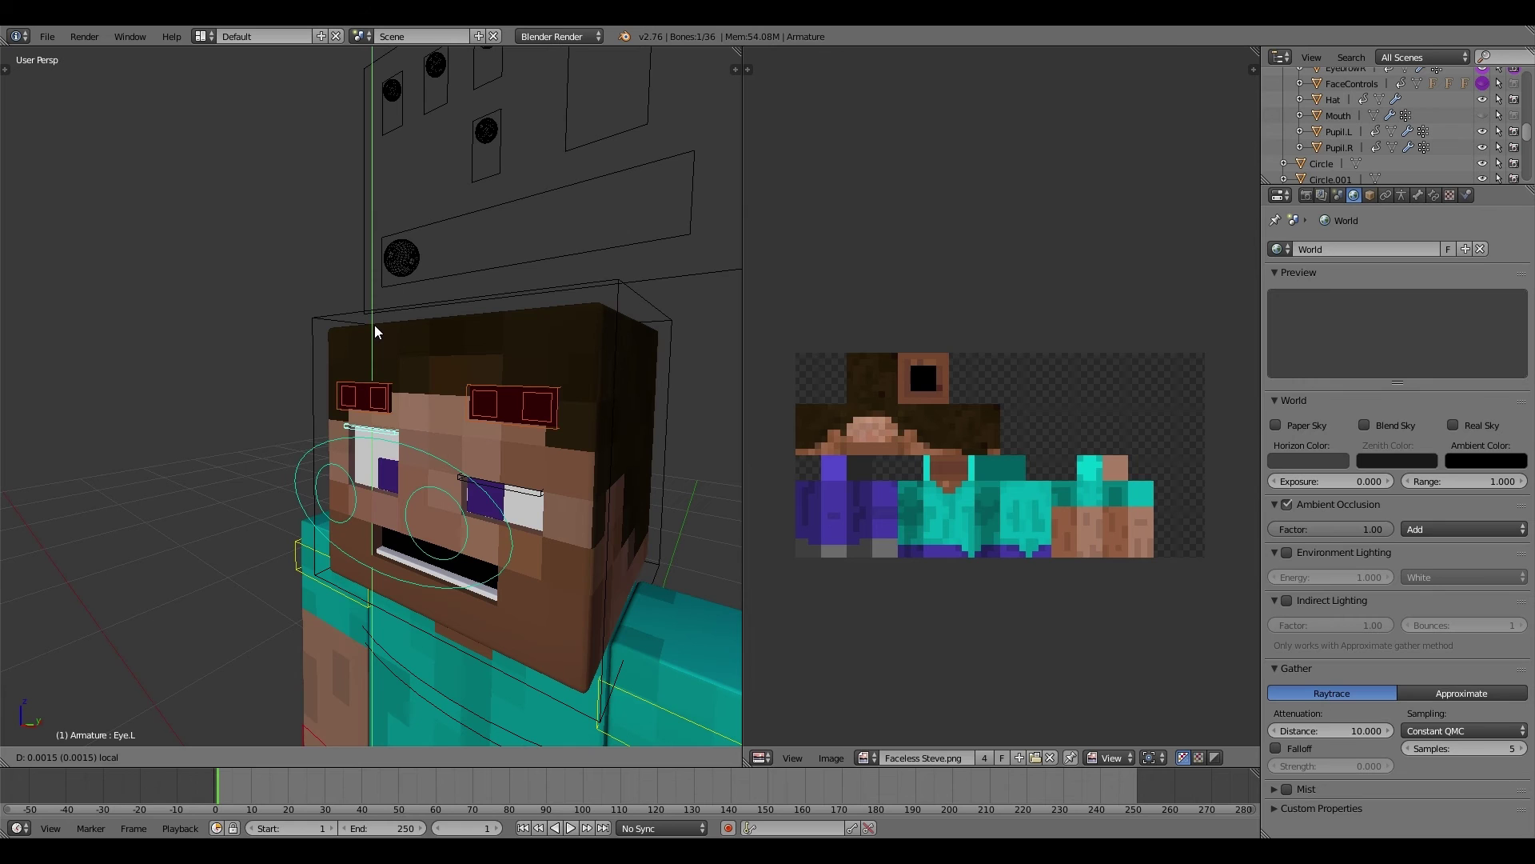
Step: Raise the Eye.R upper eyelid control to match the opposite eye
{"action": "right_click", "coordinate": [503, 479]}
{"action": "key", "text": "g"}
{"action": "left_click", "coordinate": [506, 348]}
{"action": "middle_click_drag", "start_coordinate": [506, 348], "coordinate": [545, 333]}
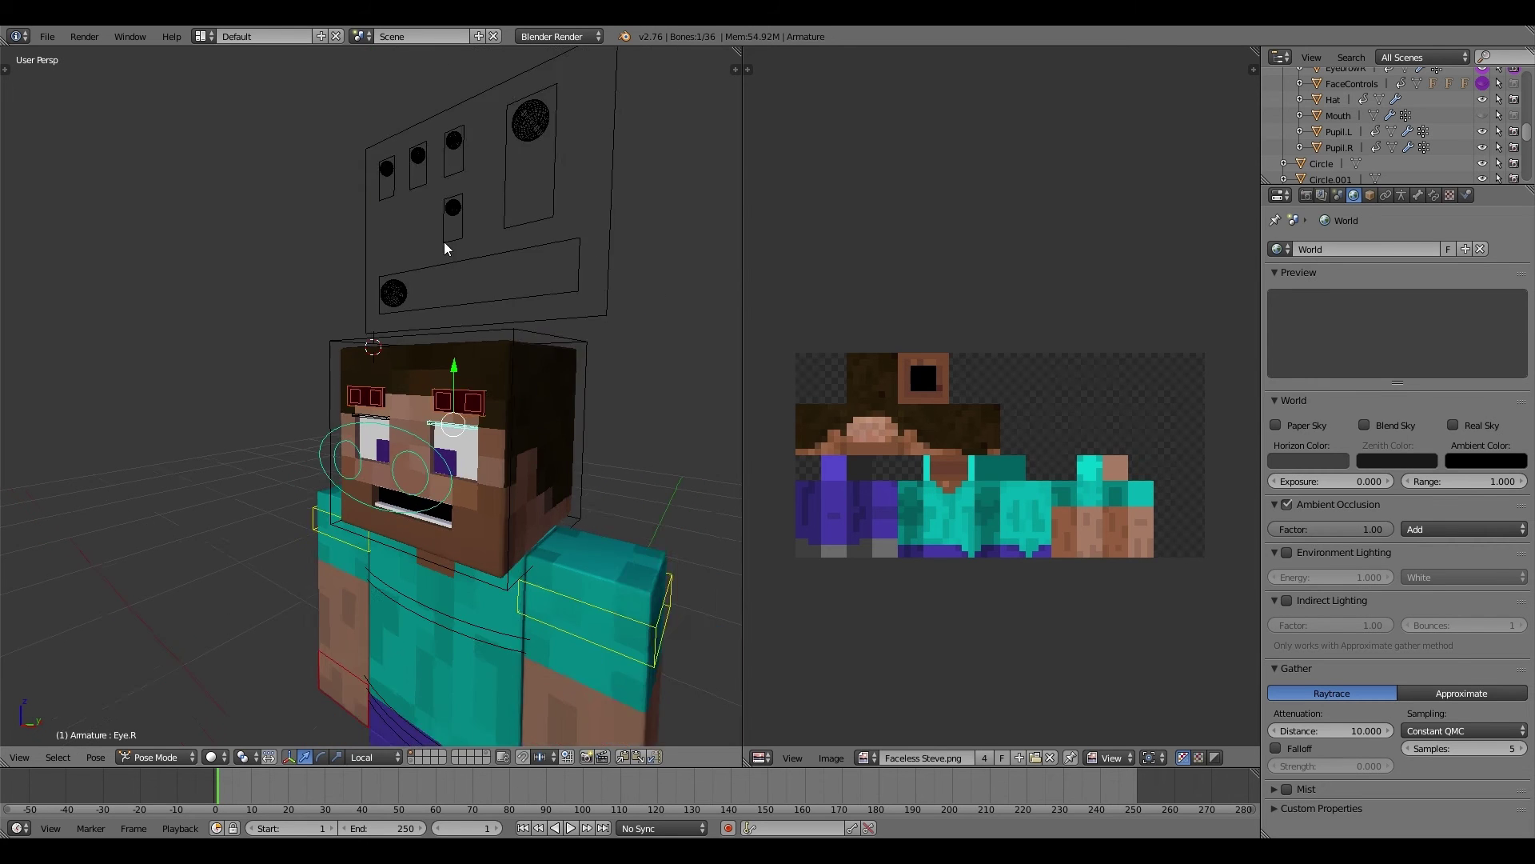
Step: Lower the EyelidB slider above the head to show the lower eyelid controls, and raise both lower eyelids
{"action": "right_click", "coordinate": [442, 288]}
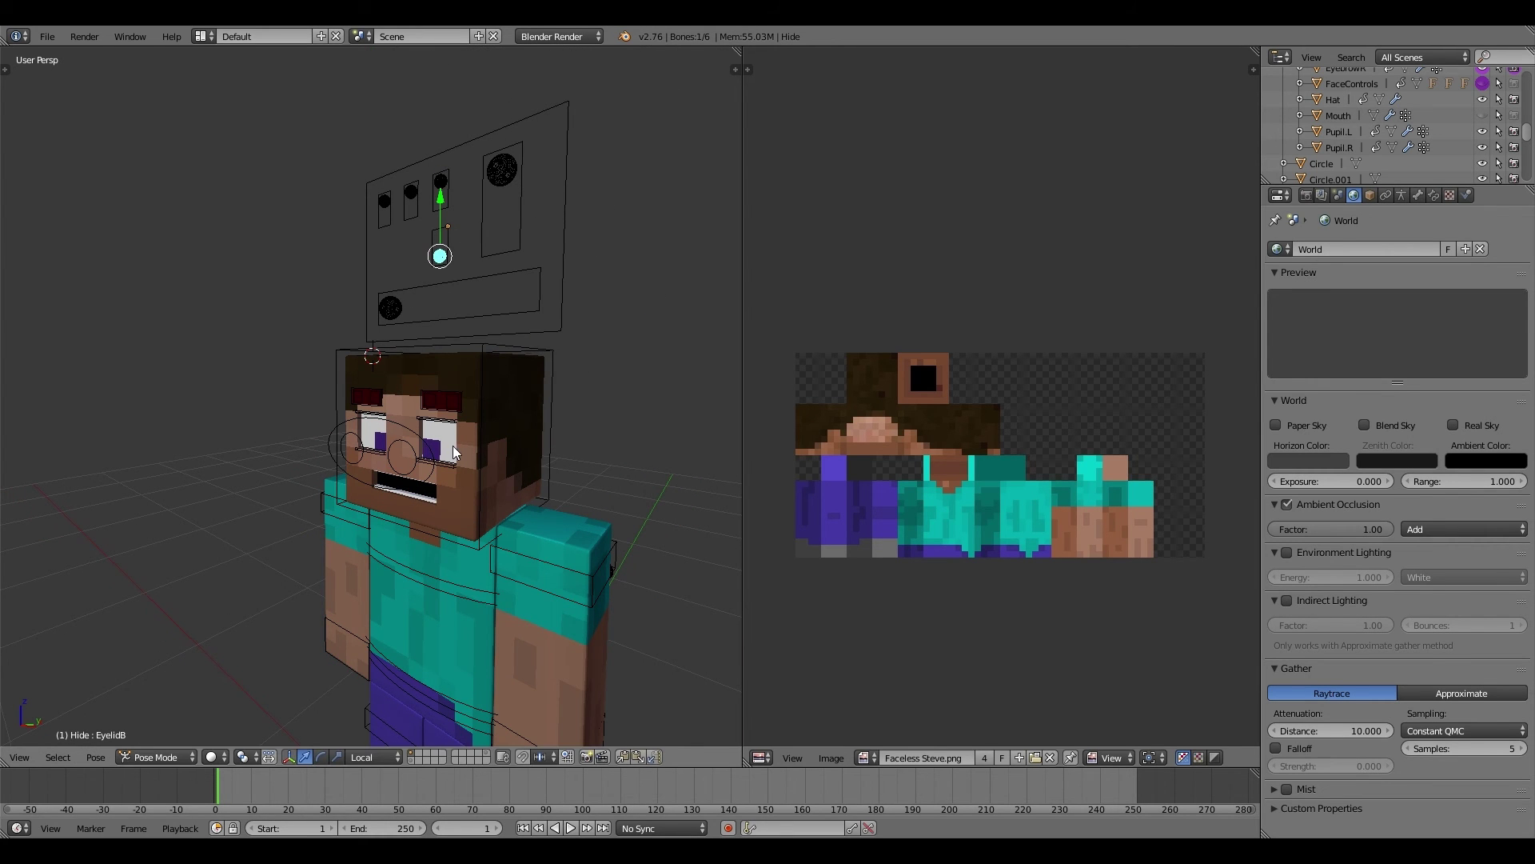
{"action": "scroll", "coordinate": [453, 452], "scroll_direction": "up", "scroll_amount": 2}
{"action": "right_click", "coordinate": [488, 480]}
{"action": "key", "text": "g"}
{"action": "left_click", "coordinate": [487, 486]}
{"action": "middle_click_drag", "start_coordinate": [213, 468], "coordinate": [364, 476]}
{"action": "right_click", "coordinate": [364, 473]}
{"action": "key", "text": "g"}
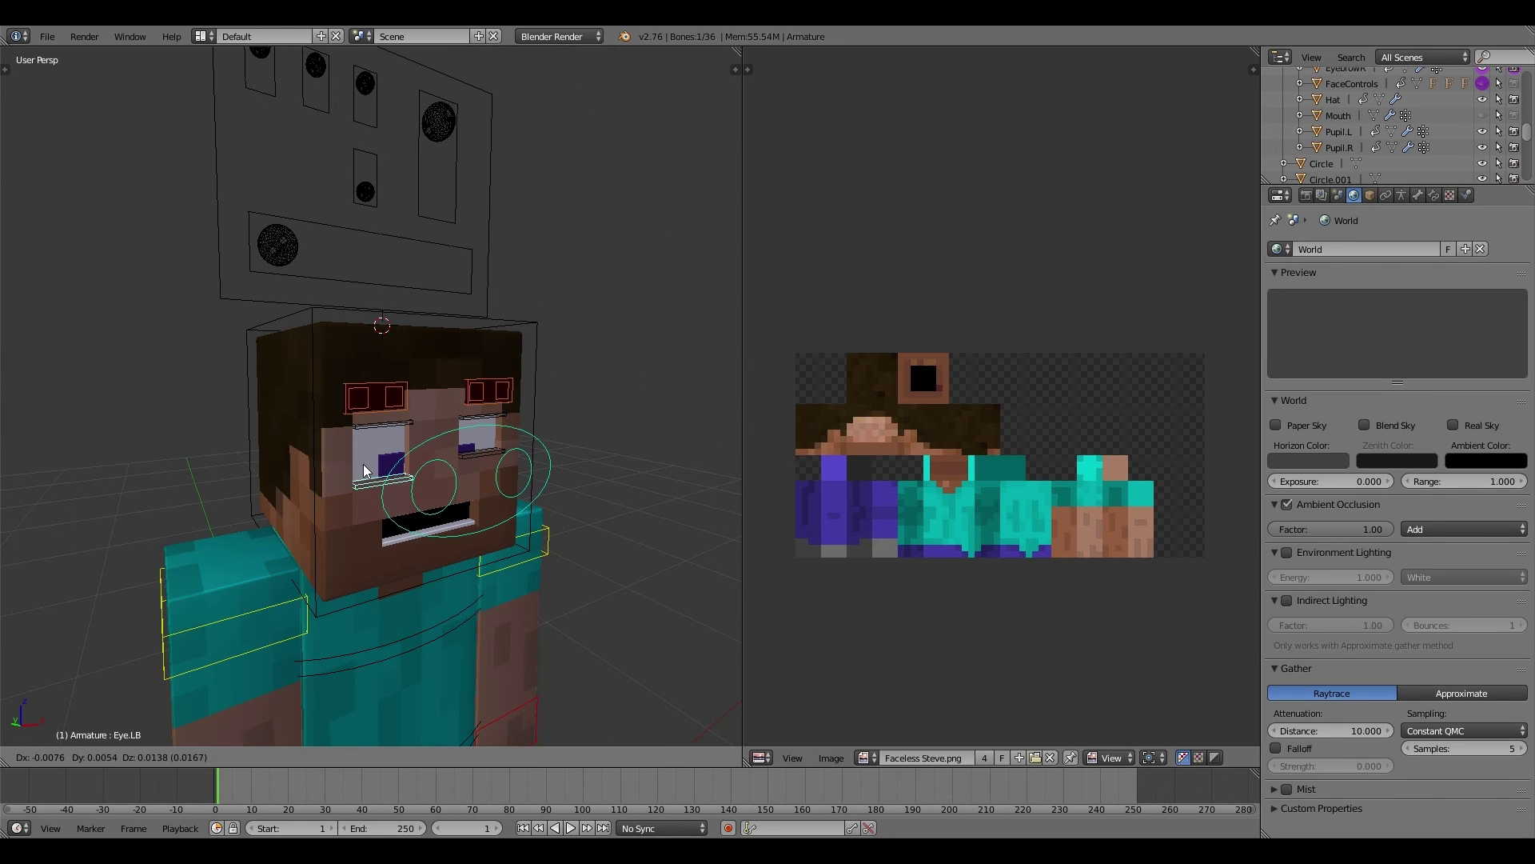
{"action": "left_click", "coordinate": [365, 461]}
Step: Raise the Eyes control about 0.07 and scale it up to spread the pupils apart
{"action": "right_click", "coordinate": [443, 431]}
{"action": "key", "text": "g"}
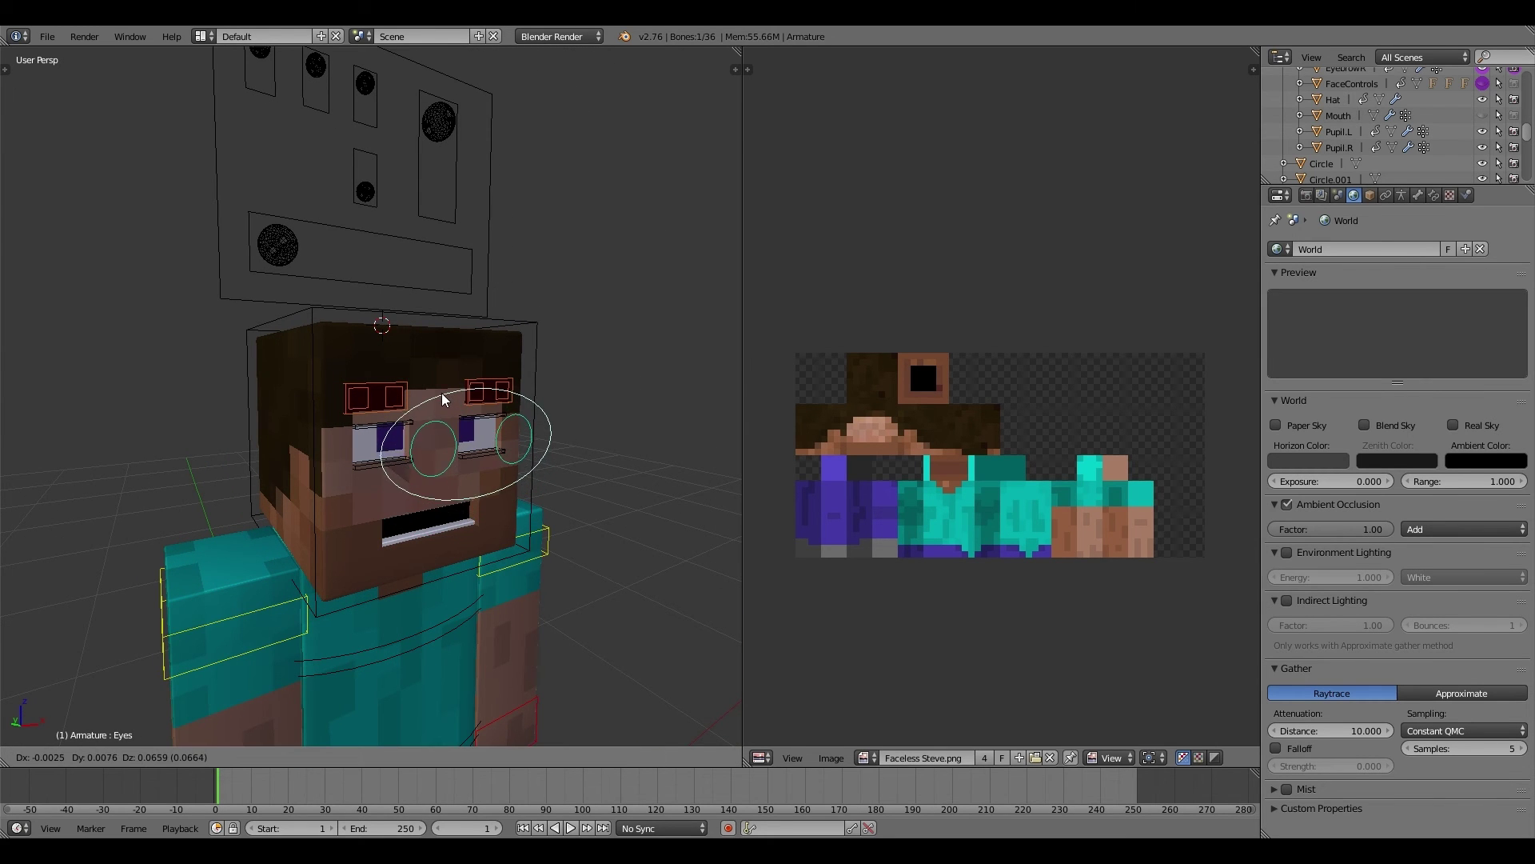
{"action": "left_click", "coordinate": [443, 400]}
{"action": "key", "text": "s"}
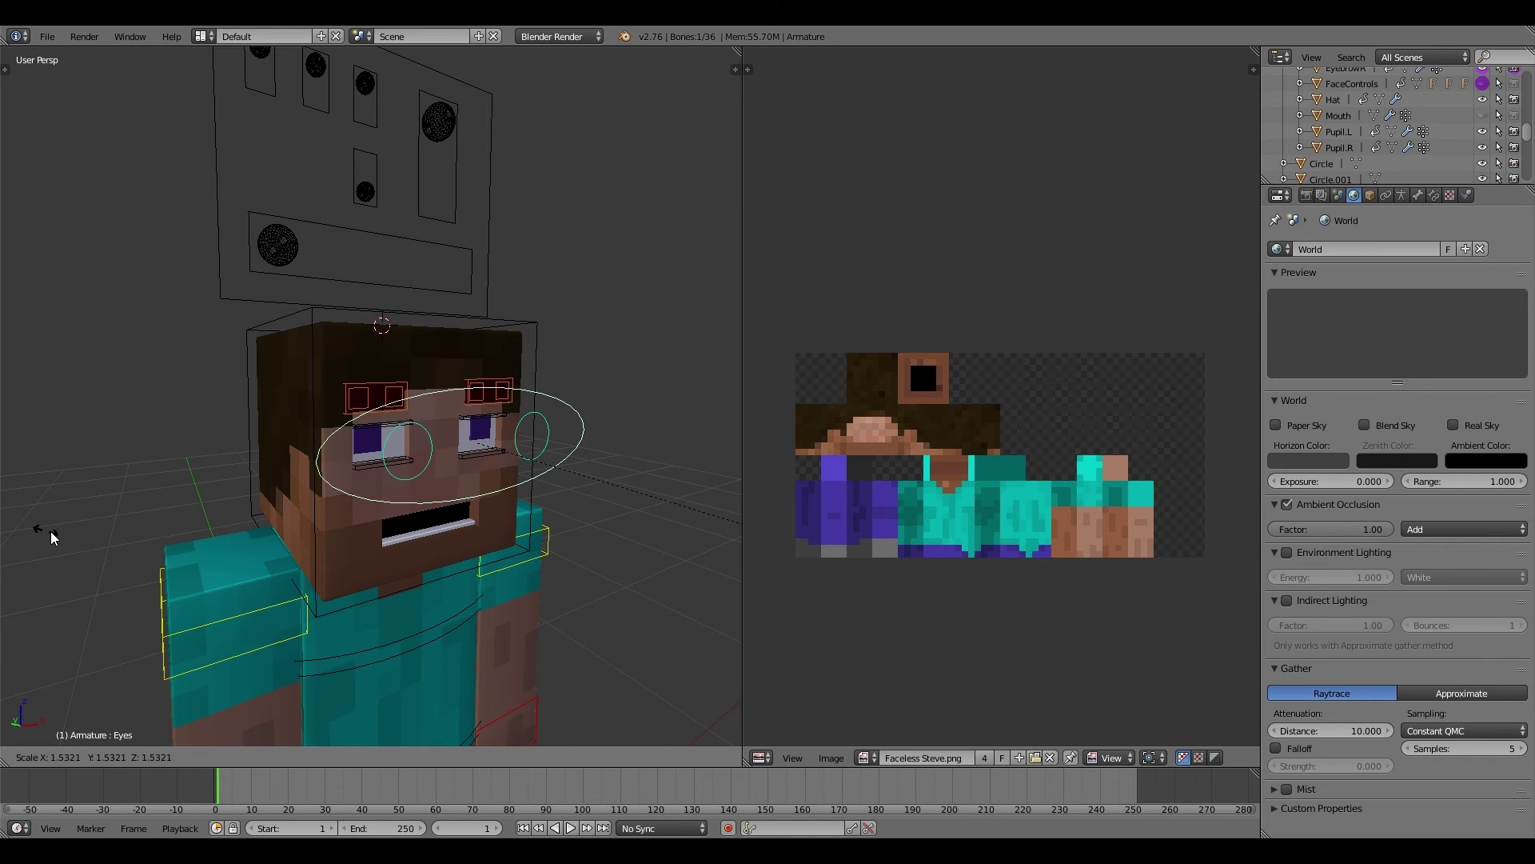
{"action": "left_click", "coordinate": [36, 538]}
{"action": "scroll", "coordinate": [412, 535], "scroll_direction": "up", "scroll_amount": 4}
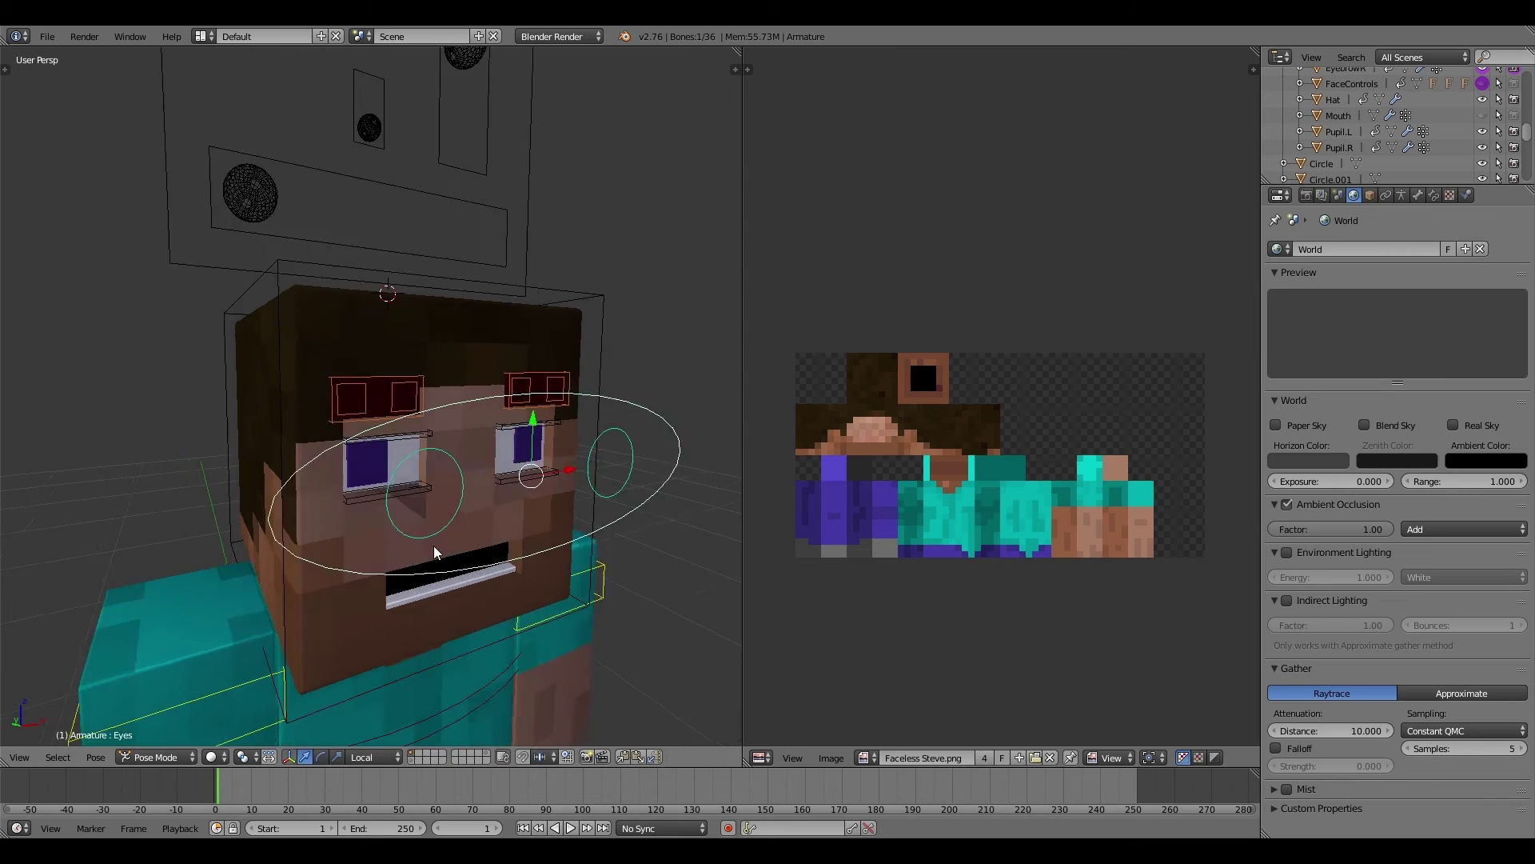
{"action": "middle_click_drag", "start_coordinate": [372, 520], "coordinate": [392, 512]}
Step: Check the face in Cycles Render with rendered shading, and return to Blender Render in the textured view
{"action": "left_click", "coordinate": [560, 36]}
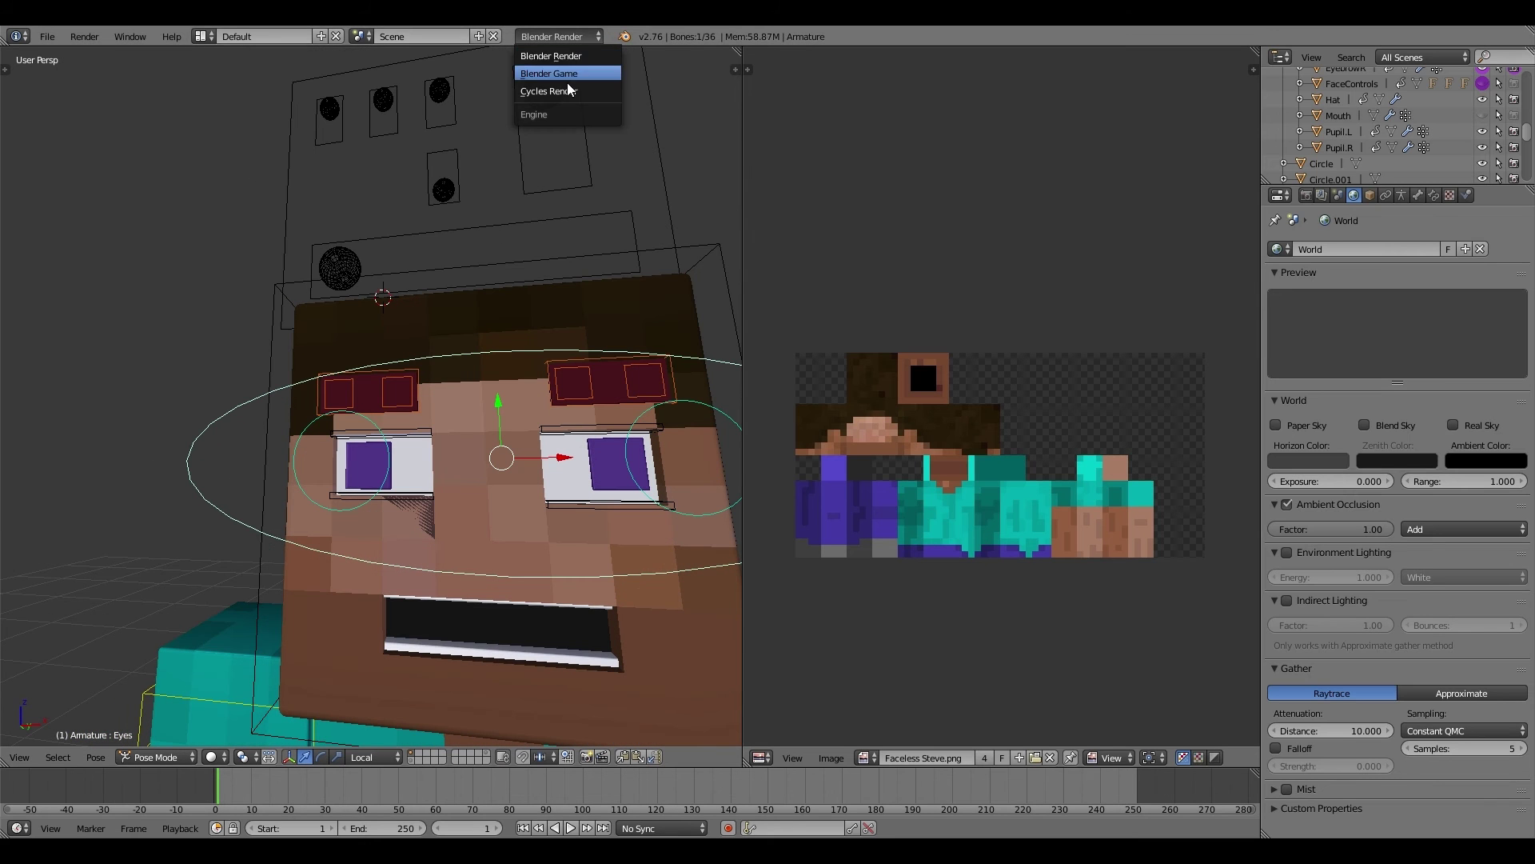
{"action": "left_click", "coordinate": [568, 91]}
{"action": "key", "text": "shift+z"}
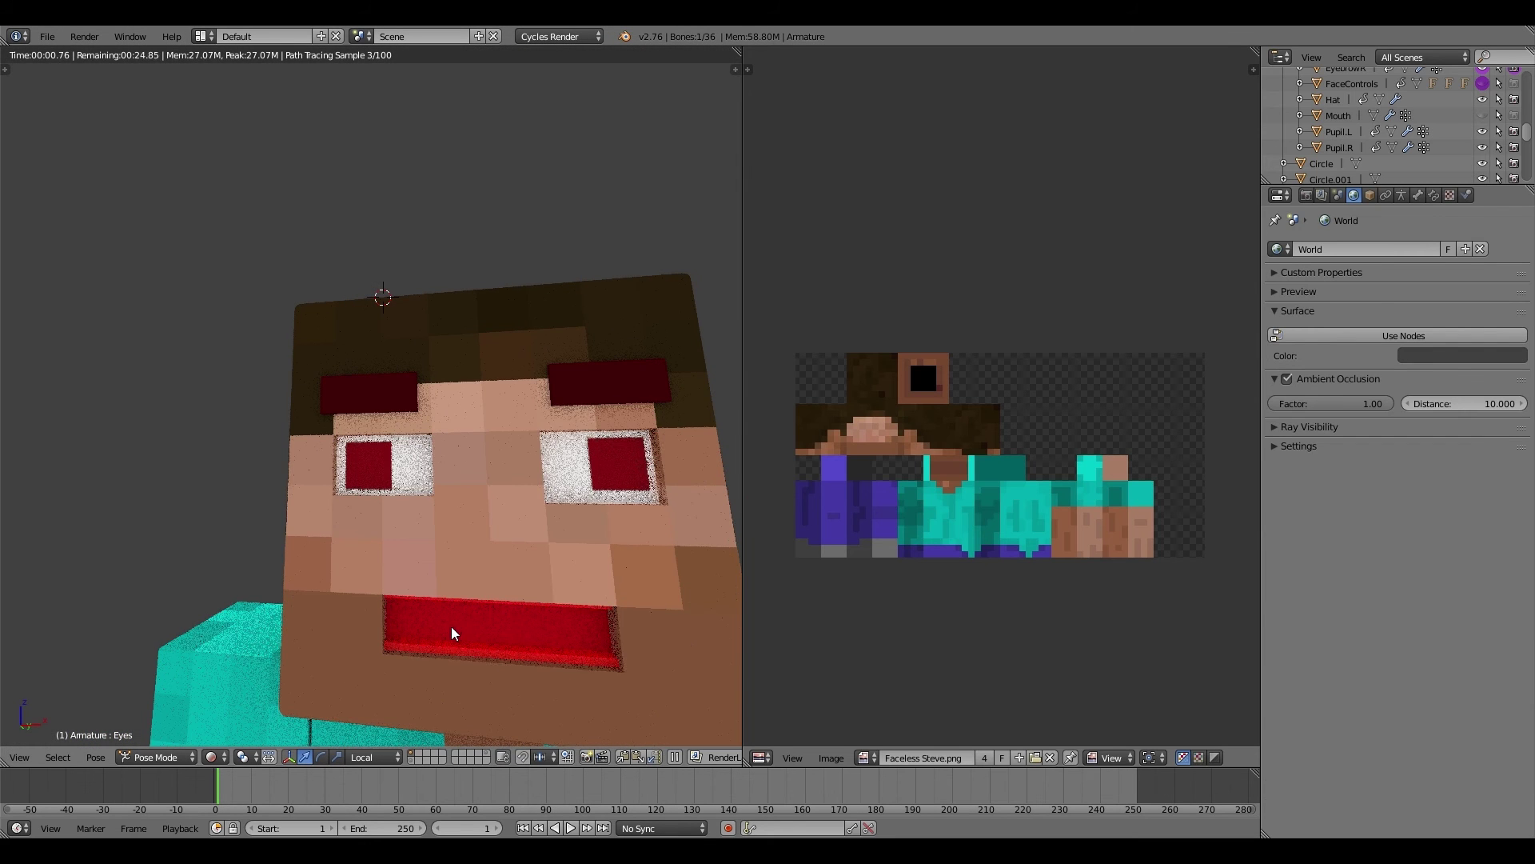
{"action": "key", "text": "shift+z"}
{"action": "left_click", "coordinate": [564, 36]}
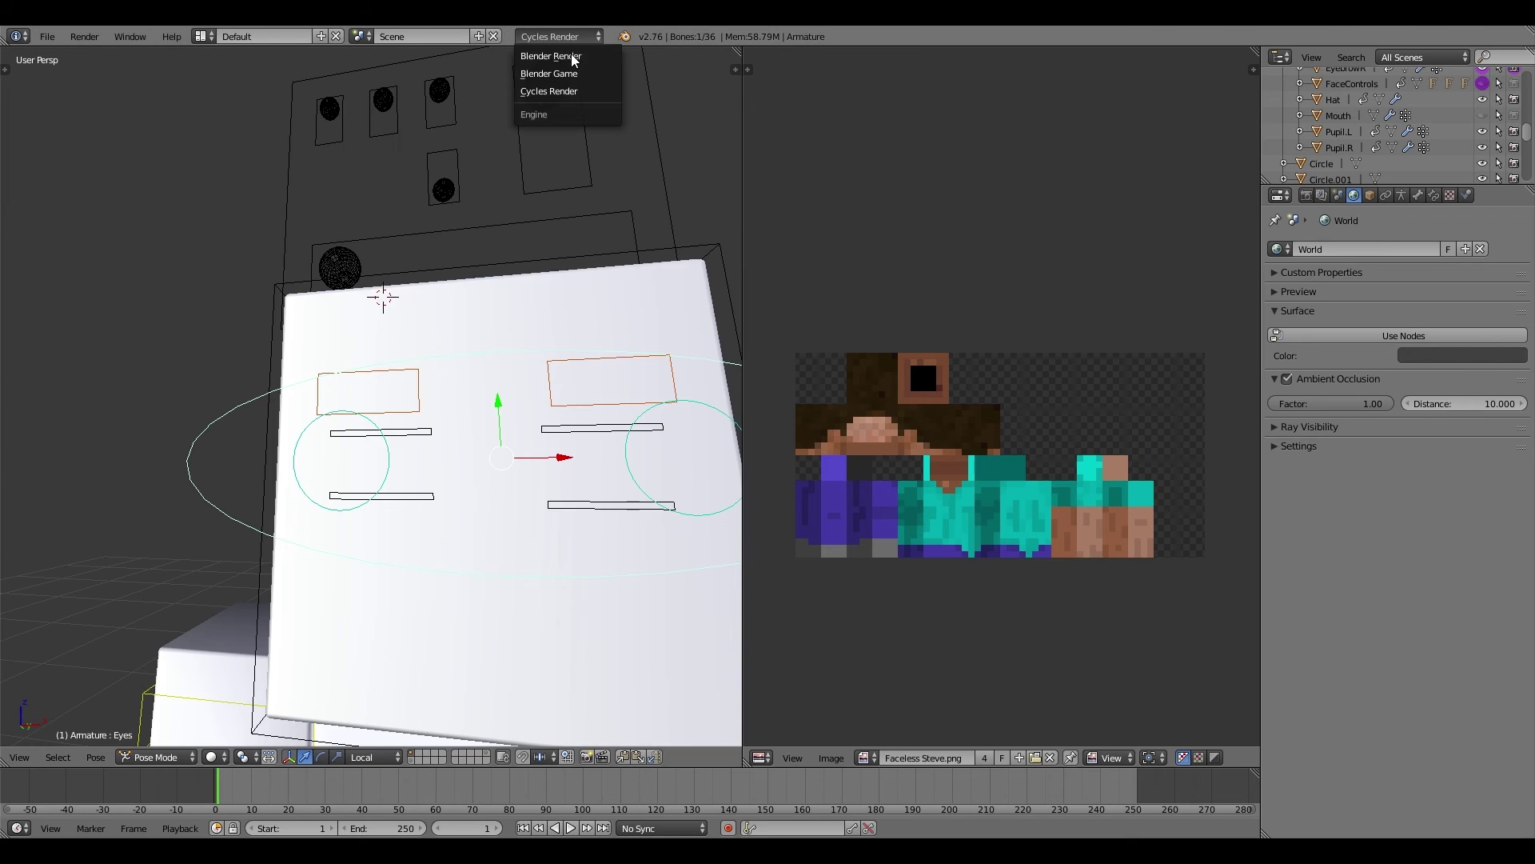
{"action": "left_click", "coordinate": [565, 56]}
Step: Scale up the RightEye control so the pupil fills the eye, and shrink the LeftEye pupil to a tiny dot
{"action": "middle_click_drag", "start_coordinate": [440, 507], "coordinate": [399, 457]}
{"action": "right_click", "coordinate": [399, 457]}
{"action": "key", "text": "s"}
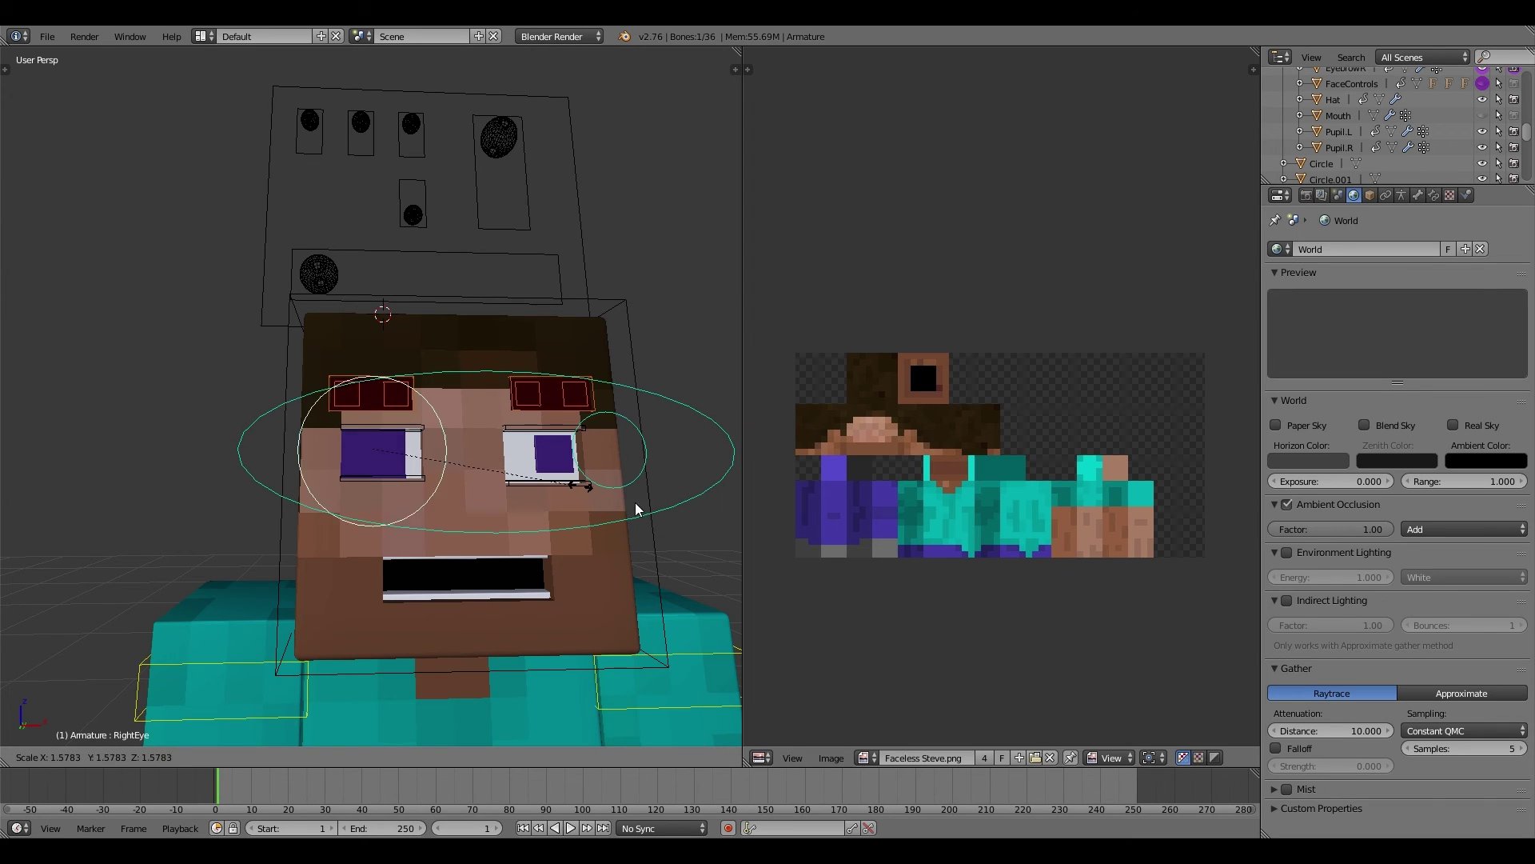
{"action": "left_click", "coordinate": [635, 507]}
{"action": "right_click", "coordinate": [643, 472]}
{"action": "key", "text": "s"}
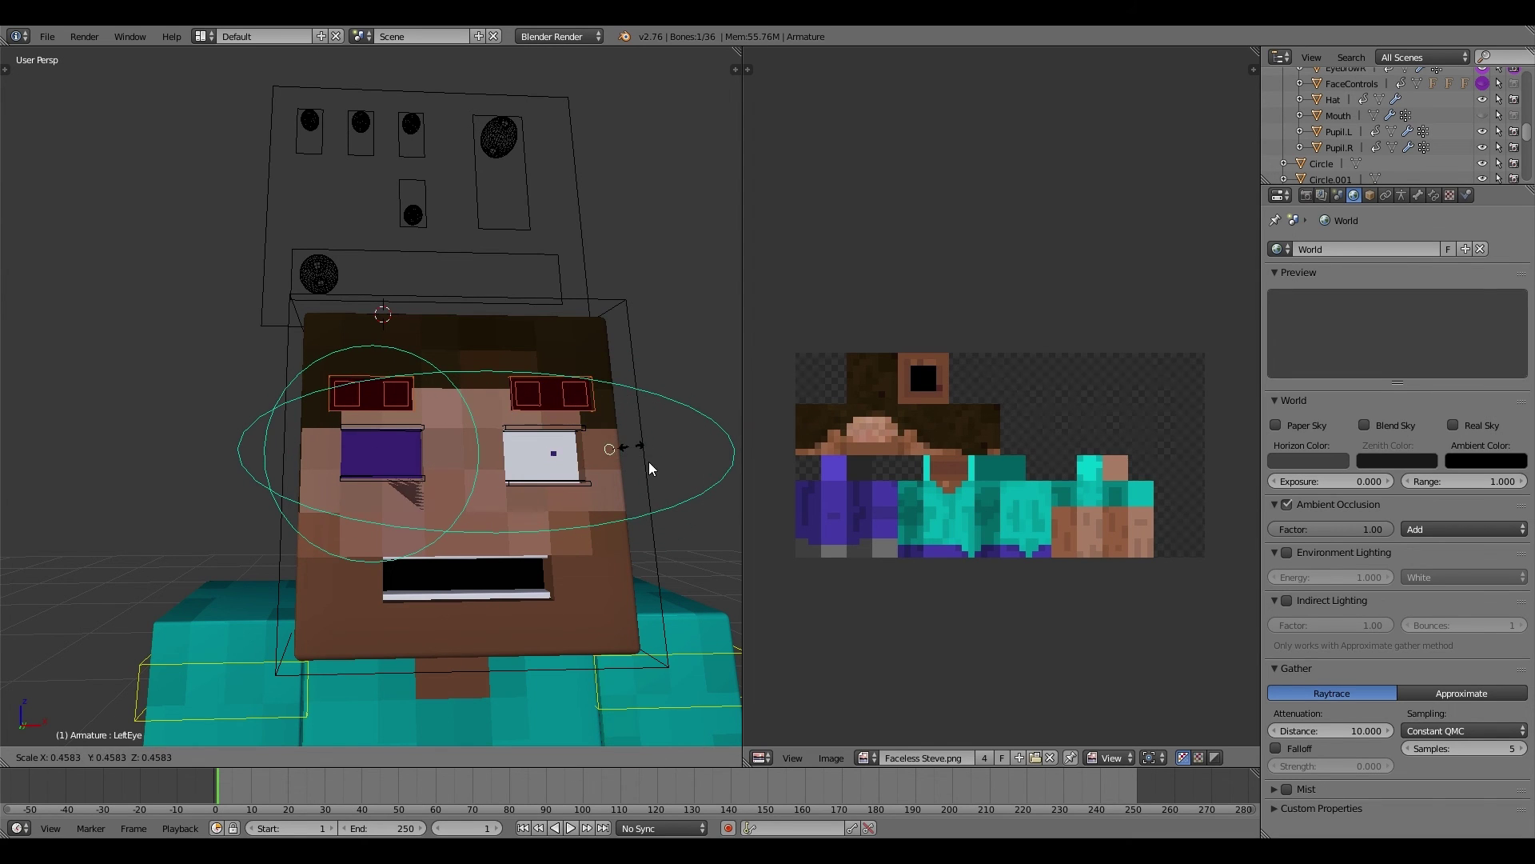
{"action": "left_click", "coordinate": [650, 472]}
Step: Preview the uneven pupils in rendered shading and switch the render engine to Cycles Render
{"action": "key", "text": "shift+z"}
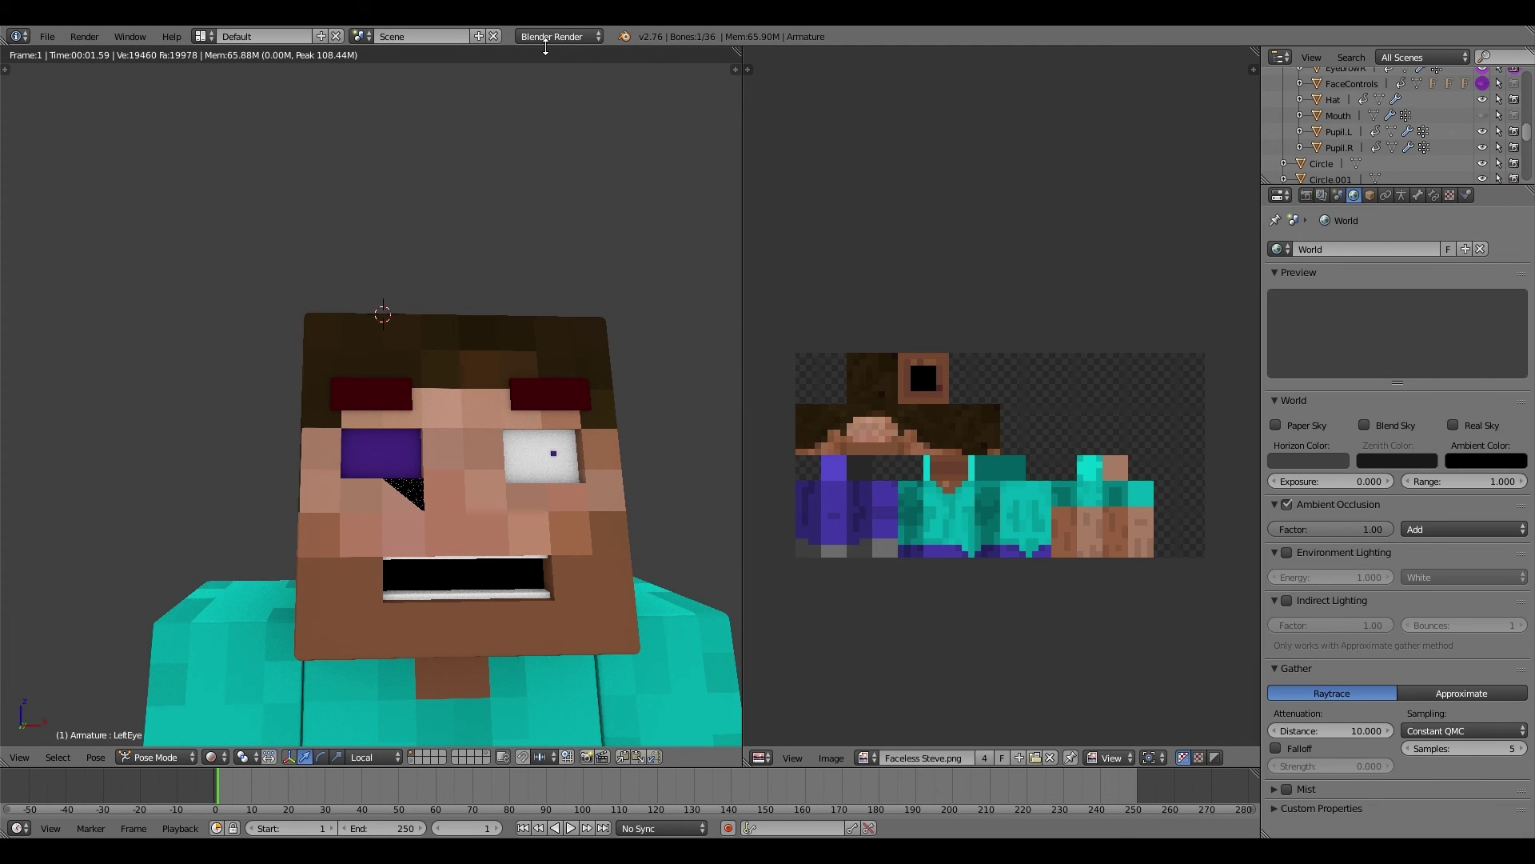
{"action": "left_click", "coordinate": [553, 39]}
{"action": "left_click", "coordinate": [564, 90]}
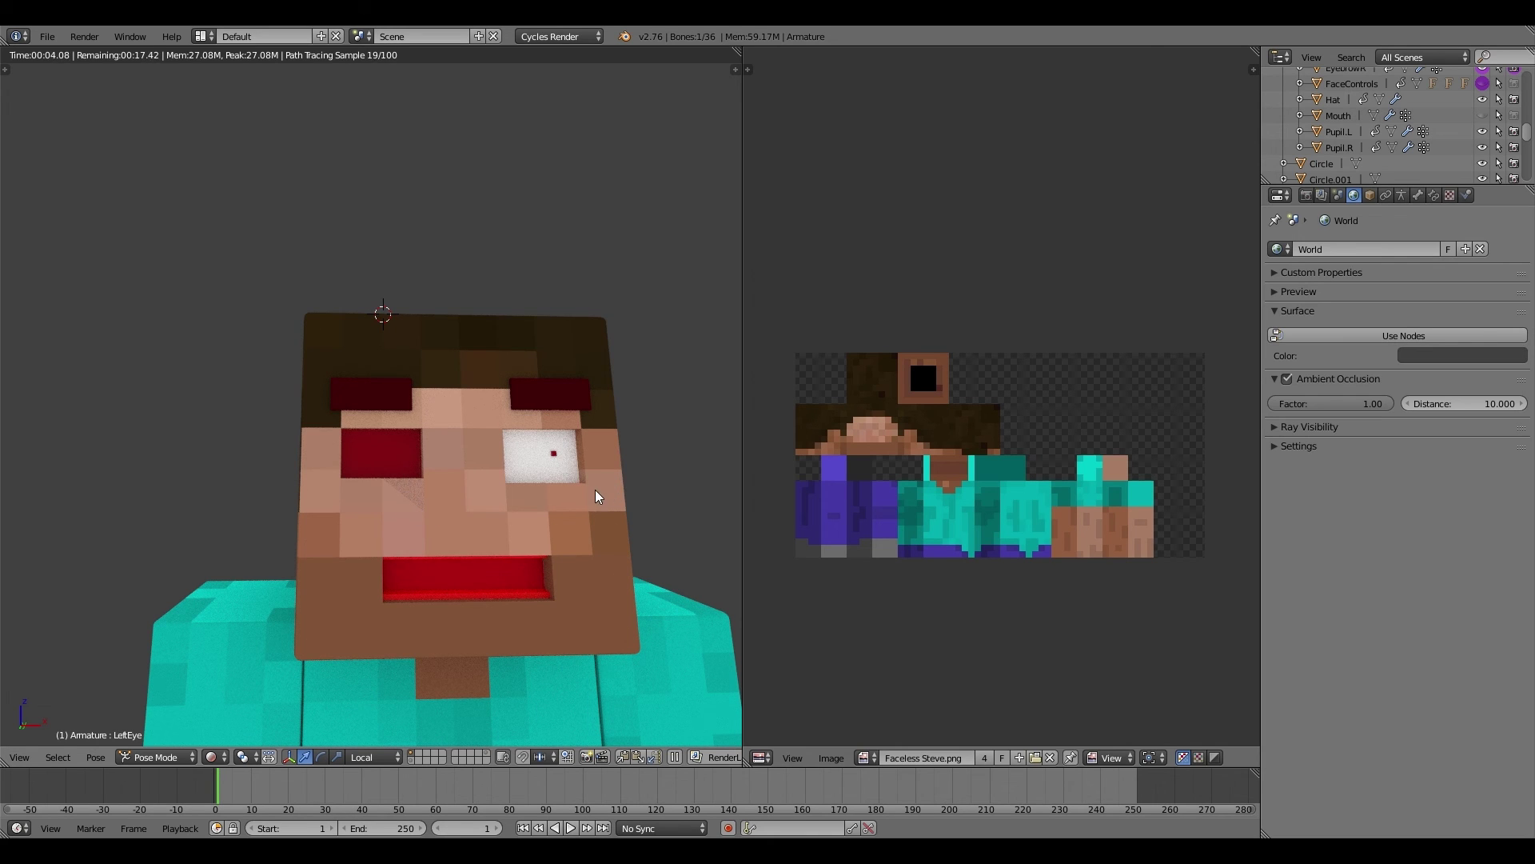
{"action": "key", "text": "shift+z"}
{"action": "key", "text": "shift+z"}
{"action": "key", "text": "shift+z"}
Step: Select all bones of the character armature and reset their pose
{"action": "scroll", "coordinate": [531, 531], "scroll_direction": "down", "scroll_amount": 3}
{"action": "mouse_move", "coordinate": [555, 544]}
{"action": "middle_mouse_down"}
{"action": "mouse_move", "coordinate": [616, 571]}
{"action": "mouse_move", "coordinate": [588, 584]}
{"action": "middle_mouse_up"}
{"action": "key", "text": "a"}
{"action": "key", "text": "a"}
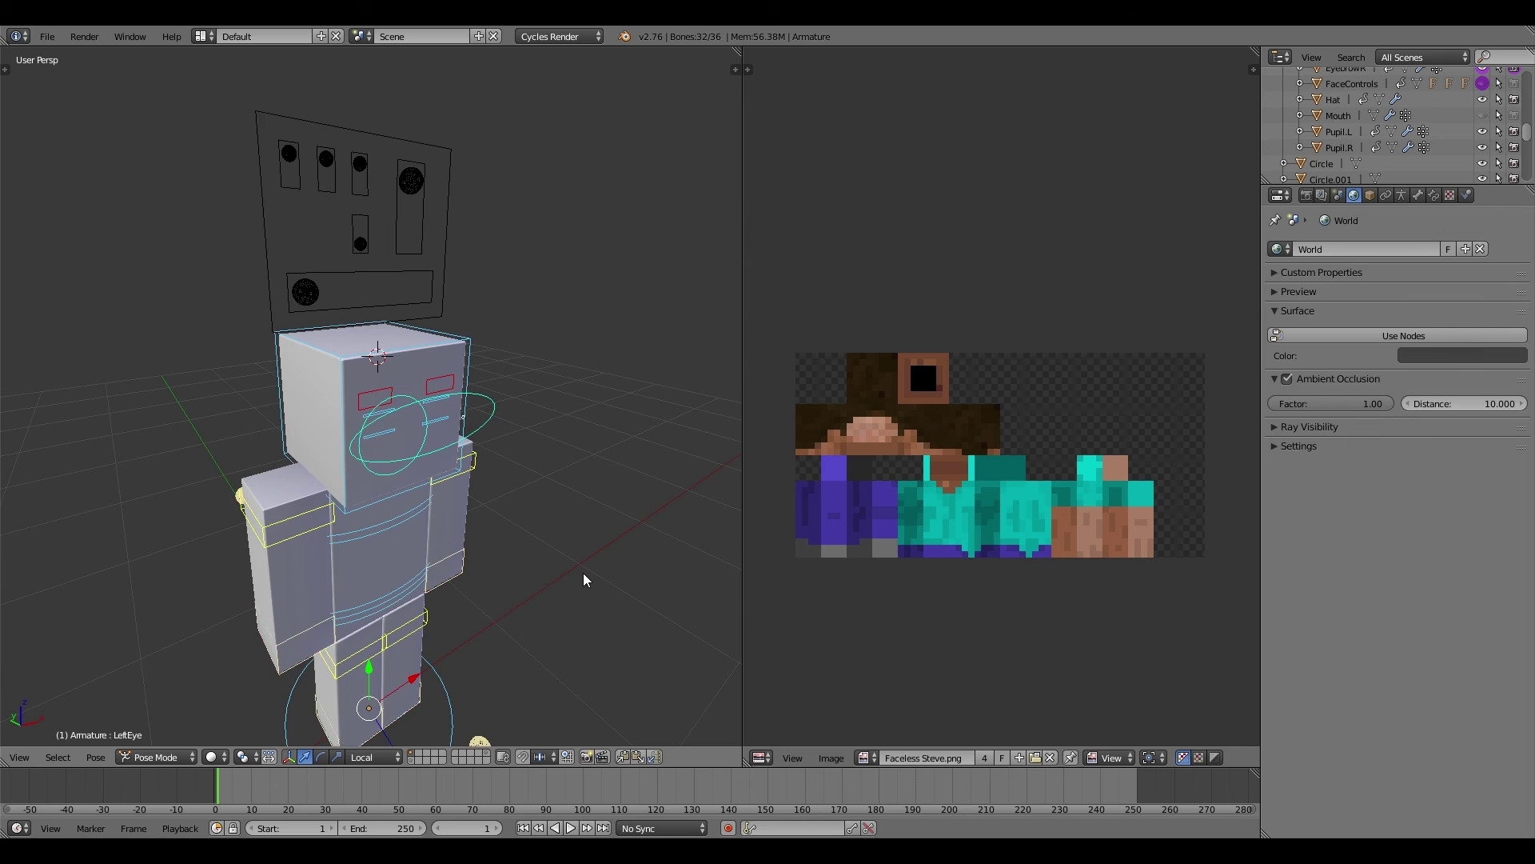
{"action": "middle_click_drag", "start_coordinate": [565, 475], "coordinate": [453, 140]}
{"action": "scroll", "coordinate": [453, 140], "scroll_direction": "down", "scroll_amount": 2}
Step: Reset the locations of all Hide sliders above the head, and lower the FaceControls slider to show the face panels
{"action": "right_click", "coordinate": [393, 192]}
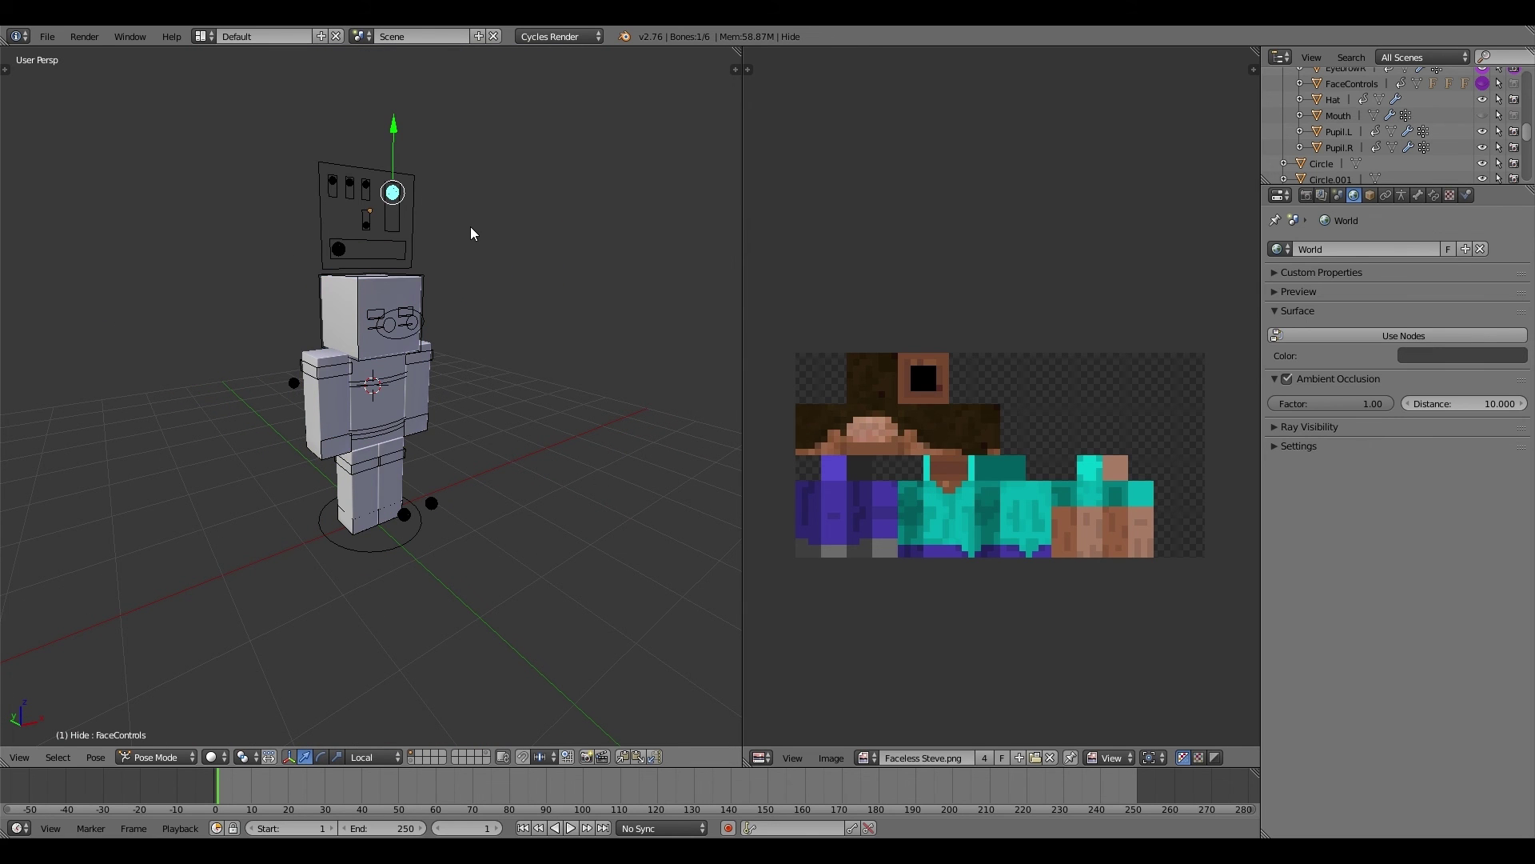
{"action": "key", "text": "a"}
{"action": "key", "text": "a"}
{"action": "key", "text": "alt+g"}
{"action": "right_click_drag", "start_coordinate": [404, 186], "coordinate": [411, 202]}
{"action": "right_click", "coordinate": [411, 202]}
{"action": "middle_click_drag", "start_coordinate": [434, 210], "coordinate": [386, 217]}
{"action": "scroll", "coordinate": [396, 215], "scroll_direction": "up", "scroll_amount": 2}
{"action": "right_click_drag", "start_coordinate": [418, 99], "coordinate": [438, 181]}
{"action": "left_click", "coordinate": [445, 199]}
Step: Select the arm mesh Cube.004 in Object Mode and try to move it away from the body
{"action": "scroll", "coordinate": [534, 342], "scroll_direction": "down", "scroll_amount": 5}
{"action": "middle_click_drag", "start_coordinate": [534, 342], "coordinate": [546, 430]}
{"action": "scroll", "coordinate": [530, 447], "scroll_direction": "up", "scroll_amount": 3}
{"action": "scroll", "coordinate": [530, 448], "scroll_direction": "up", "scroll_amount": 3}
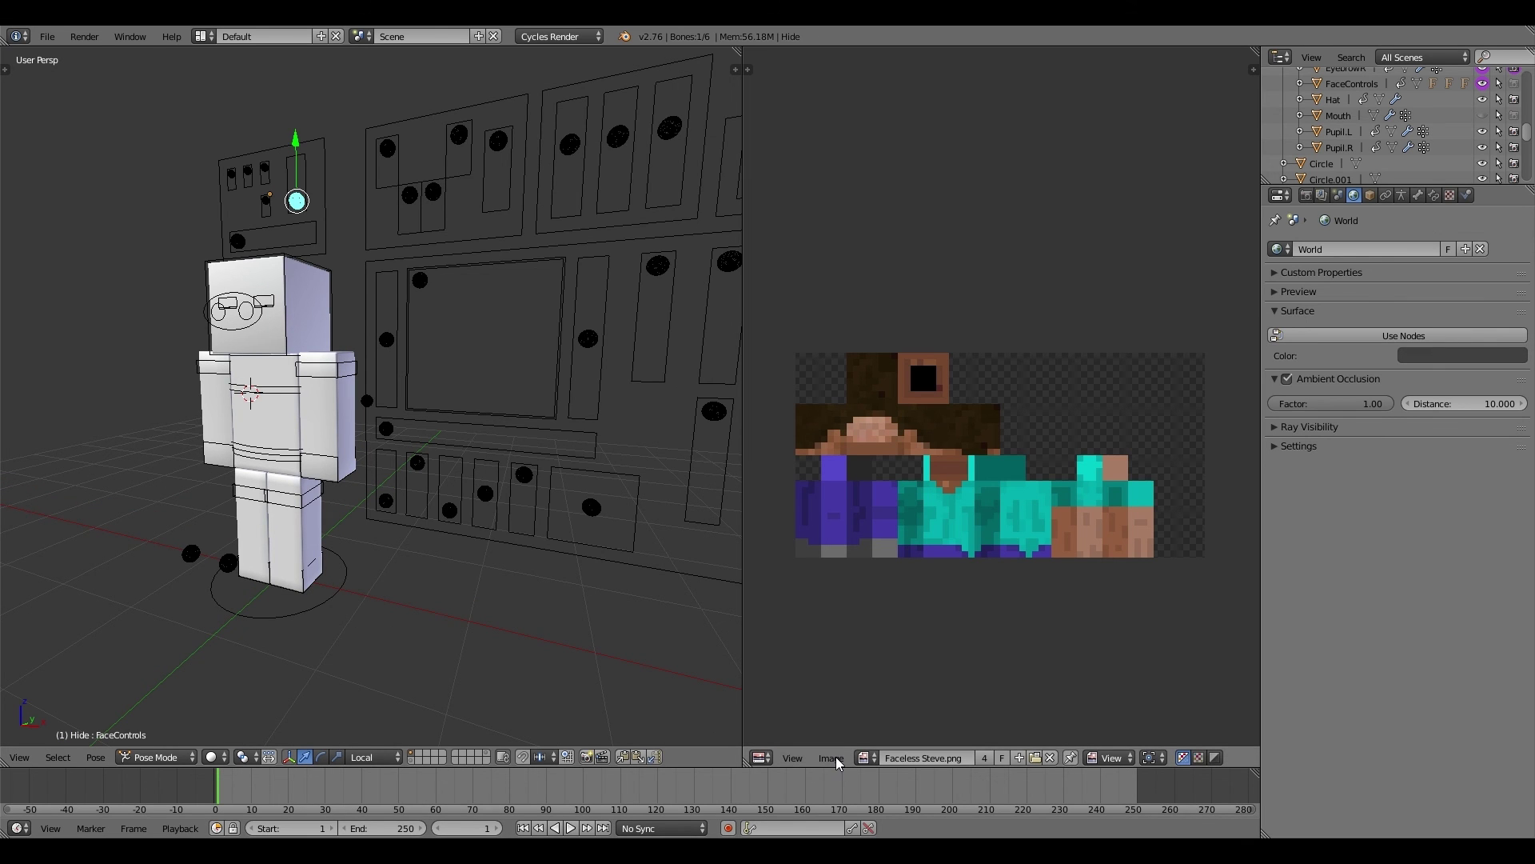
{"action": "middle_click_drag", "start_coordinate": [254, 415], "coordinate": [328, 421]}
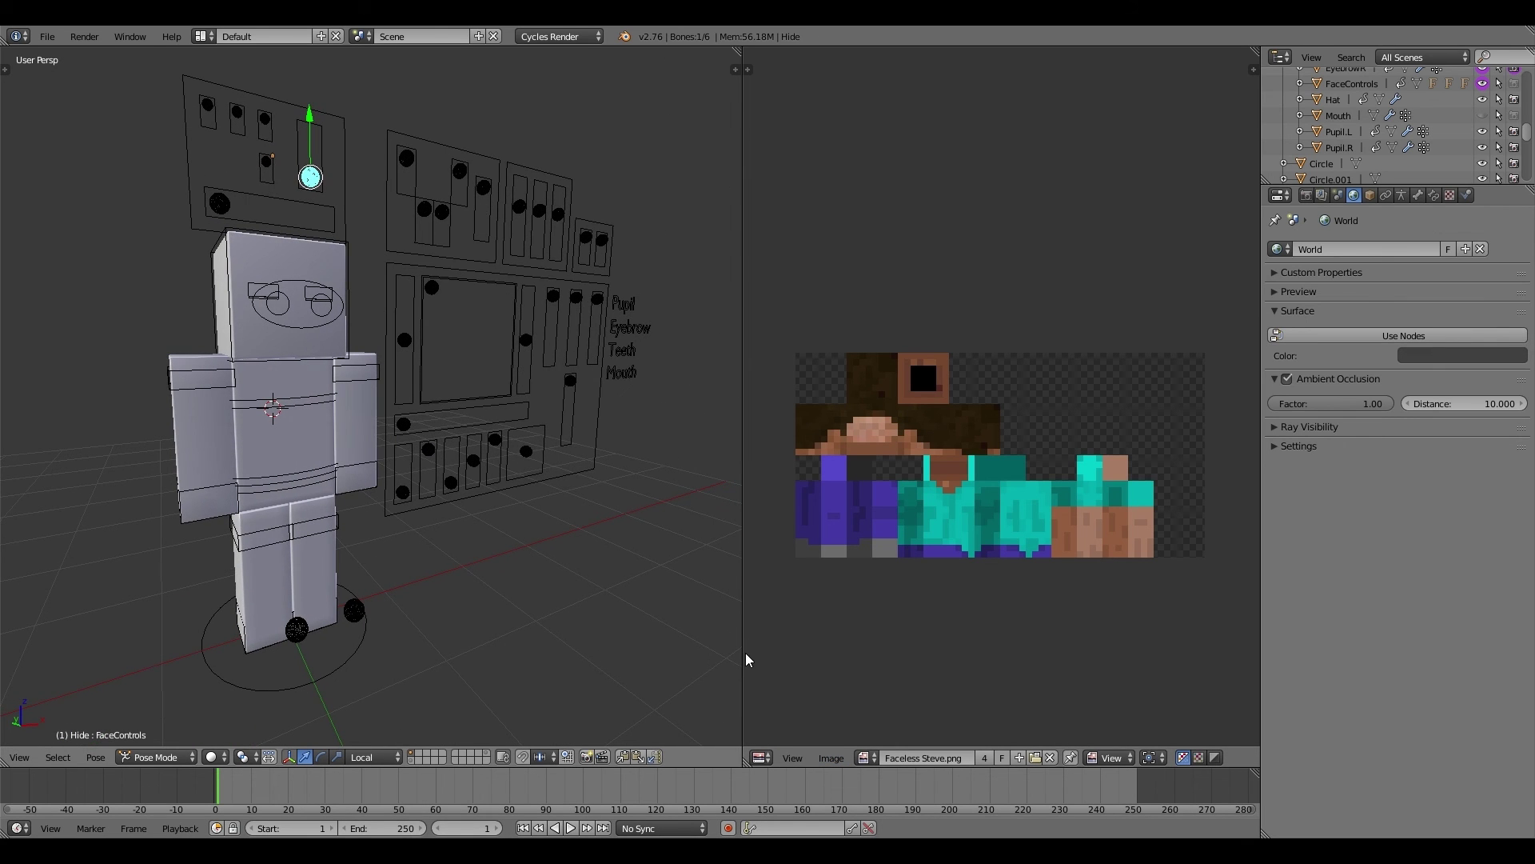
{"action": "scroll", "coordinate": [389, 483], "scroll_direction": "up", "scroll_amount": 4}
{"action": "scroll", "coordinate": [388, 483], "scroll_direction": "up", "scroll_amount": 2}
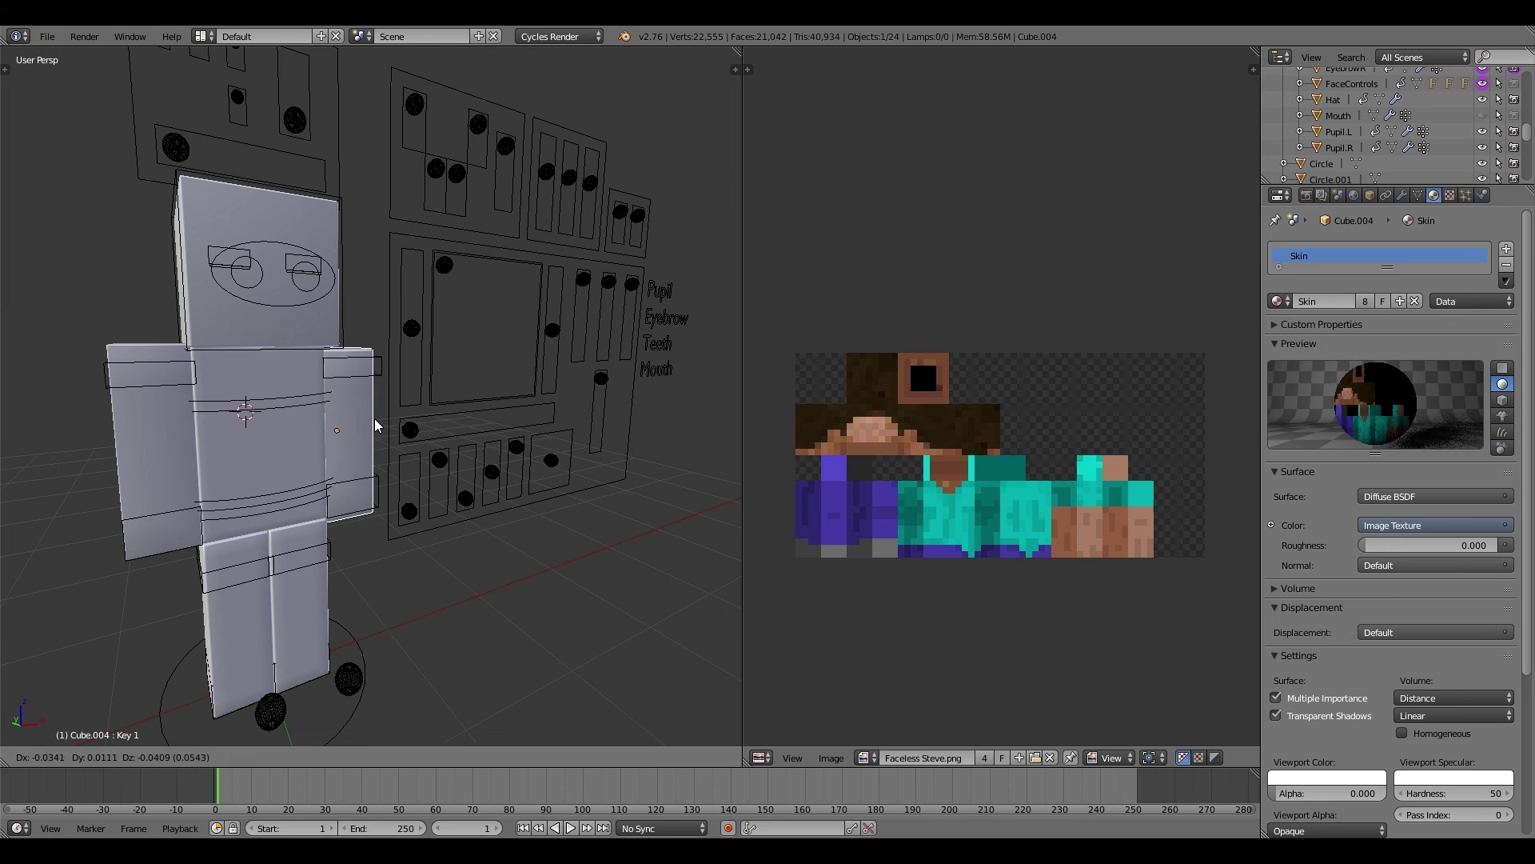
{"action": "key", "text": "g"}
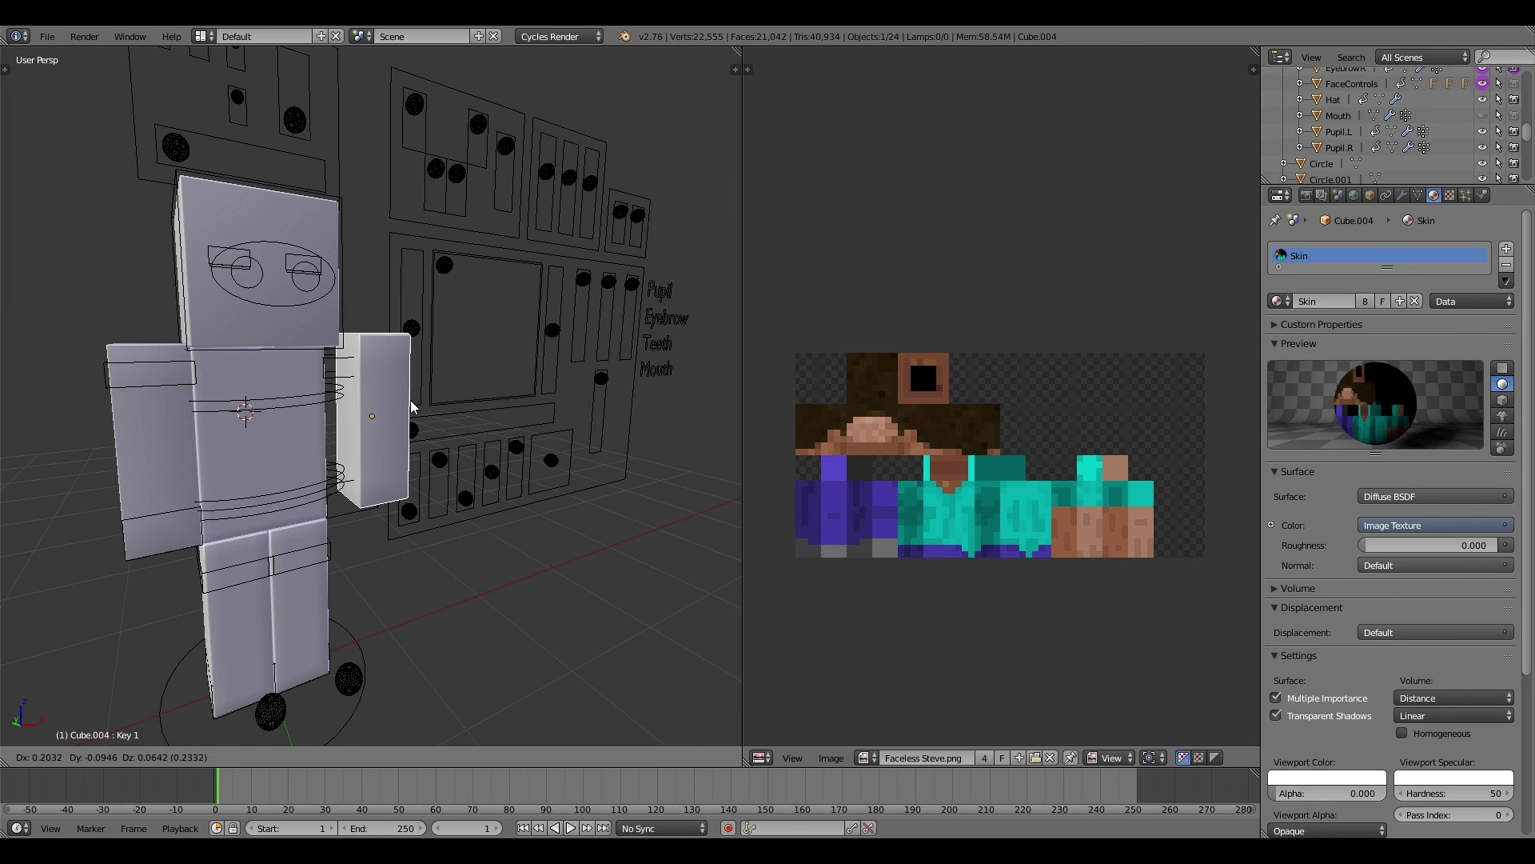
{"action": "key", "text": "Escape"}
Step: Show the model in rendered shading, expand the Skin material's Image Texture colour settings and unlink its image
{"action": "key", "text": "shift+z"}
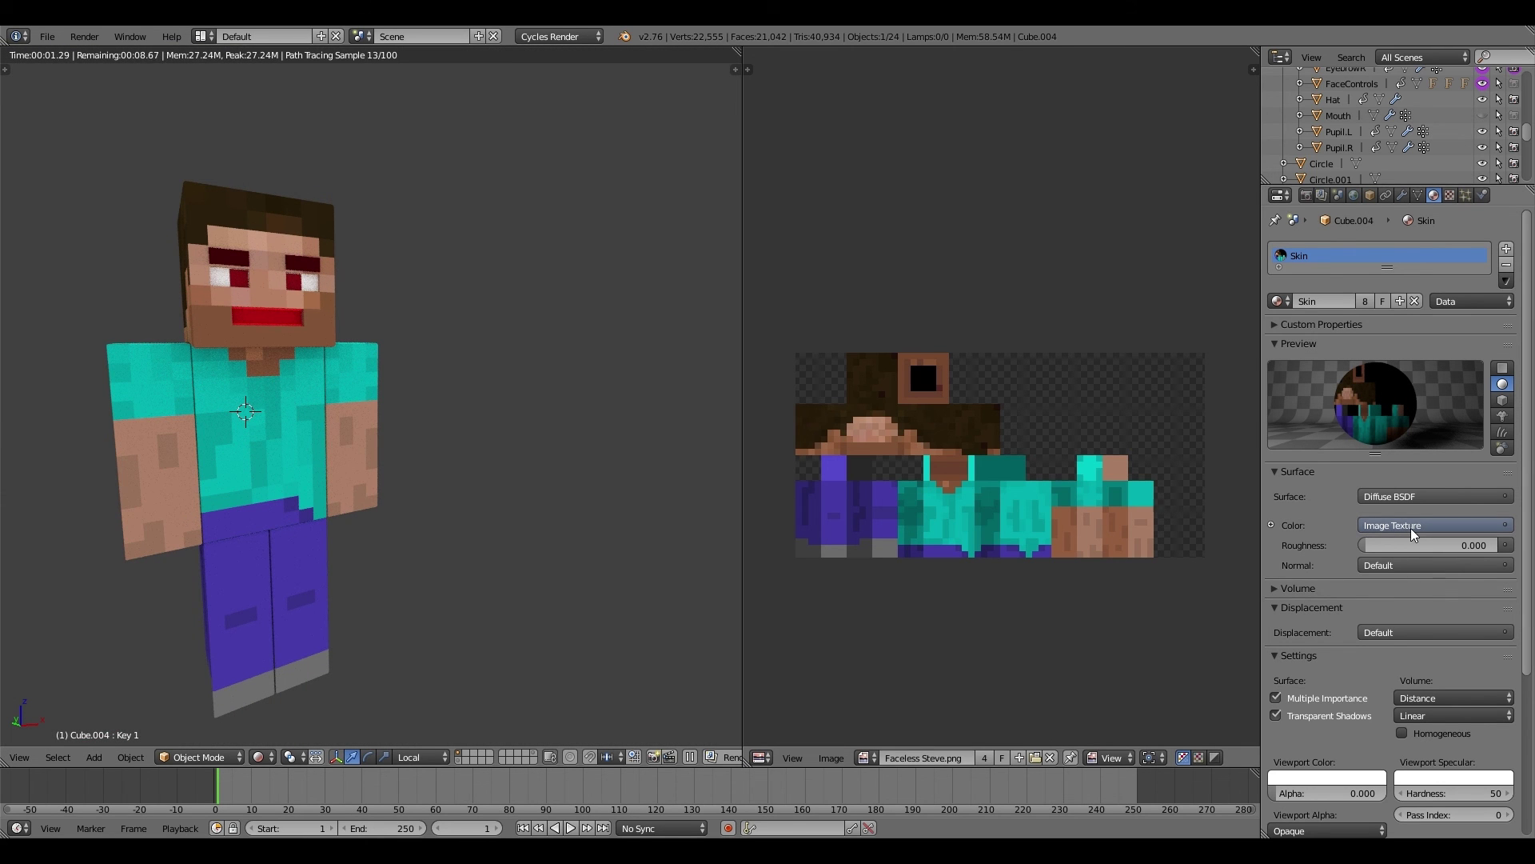
{"action": "left_click", "coordinate": [1410, 528]}
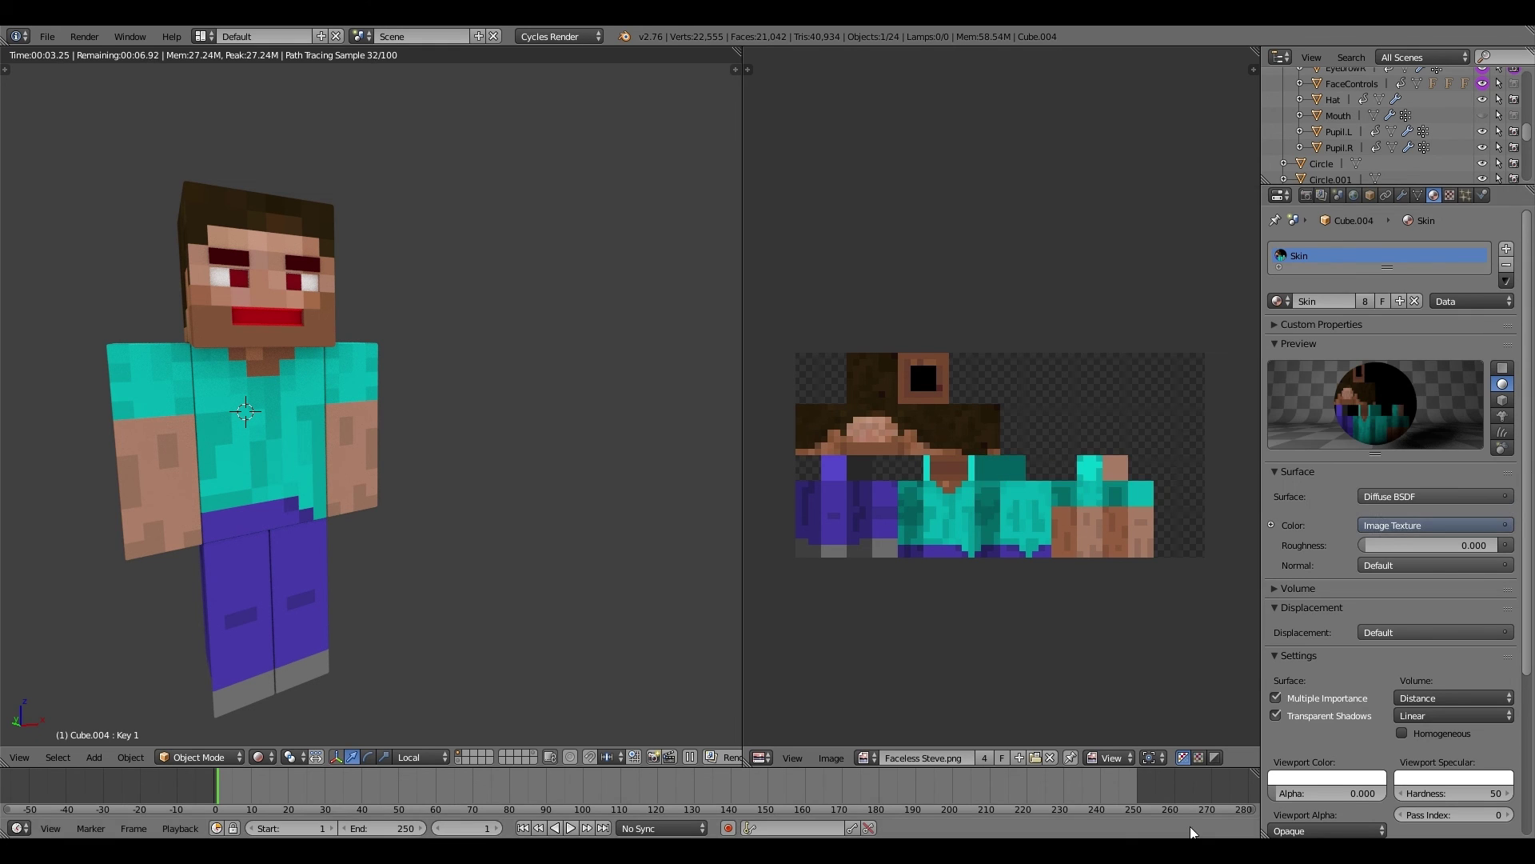
{"action": "left_click", "coordinate": [1384, 521]}
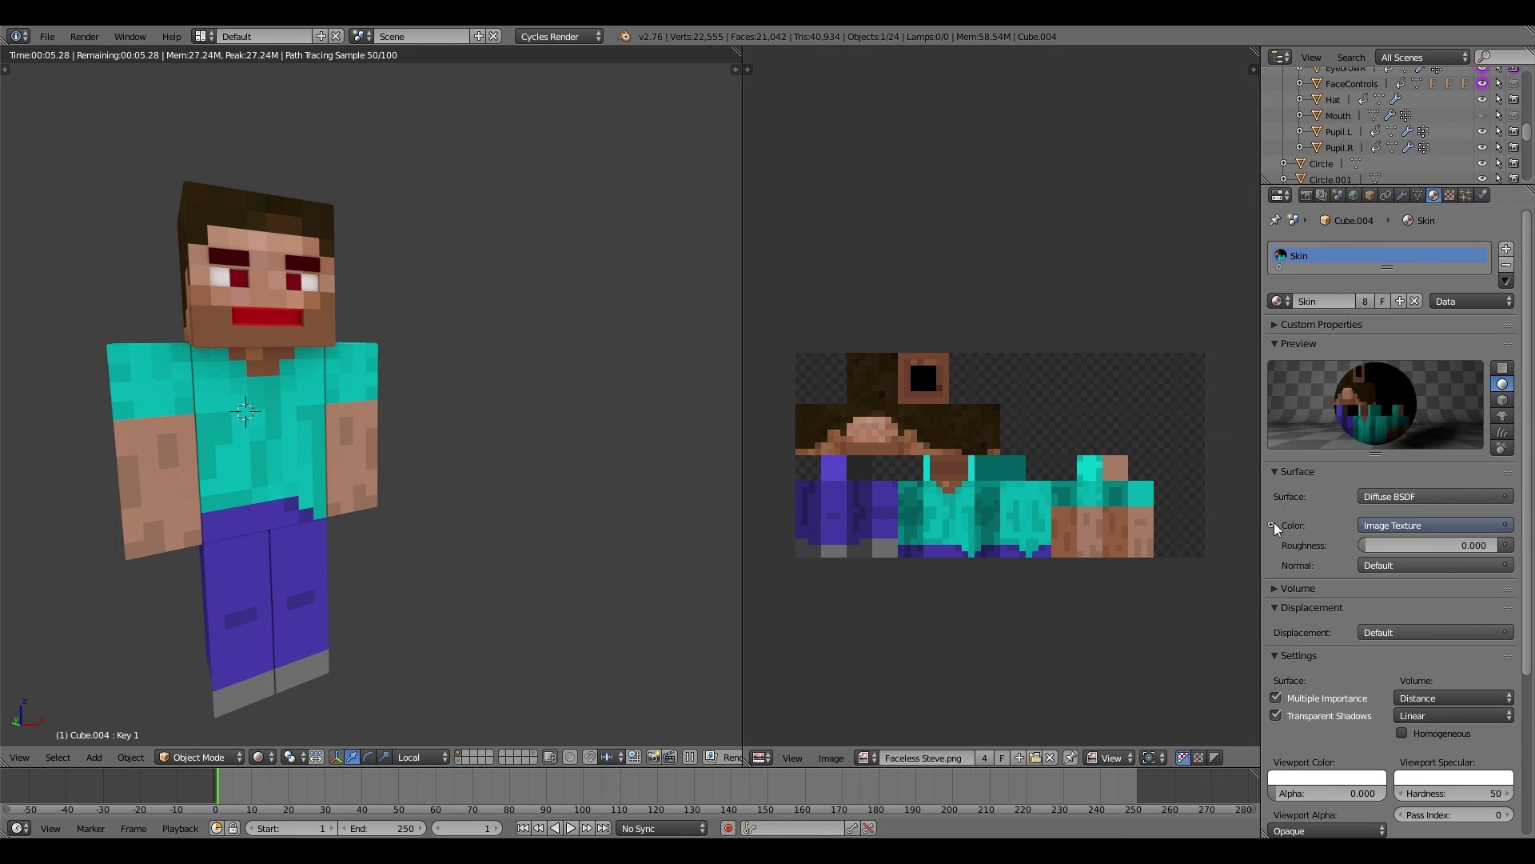
{"action": "left_click", "coordinate": [1271, 524]}
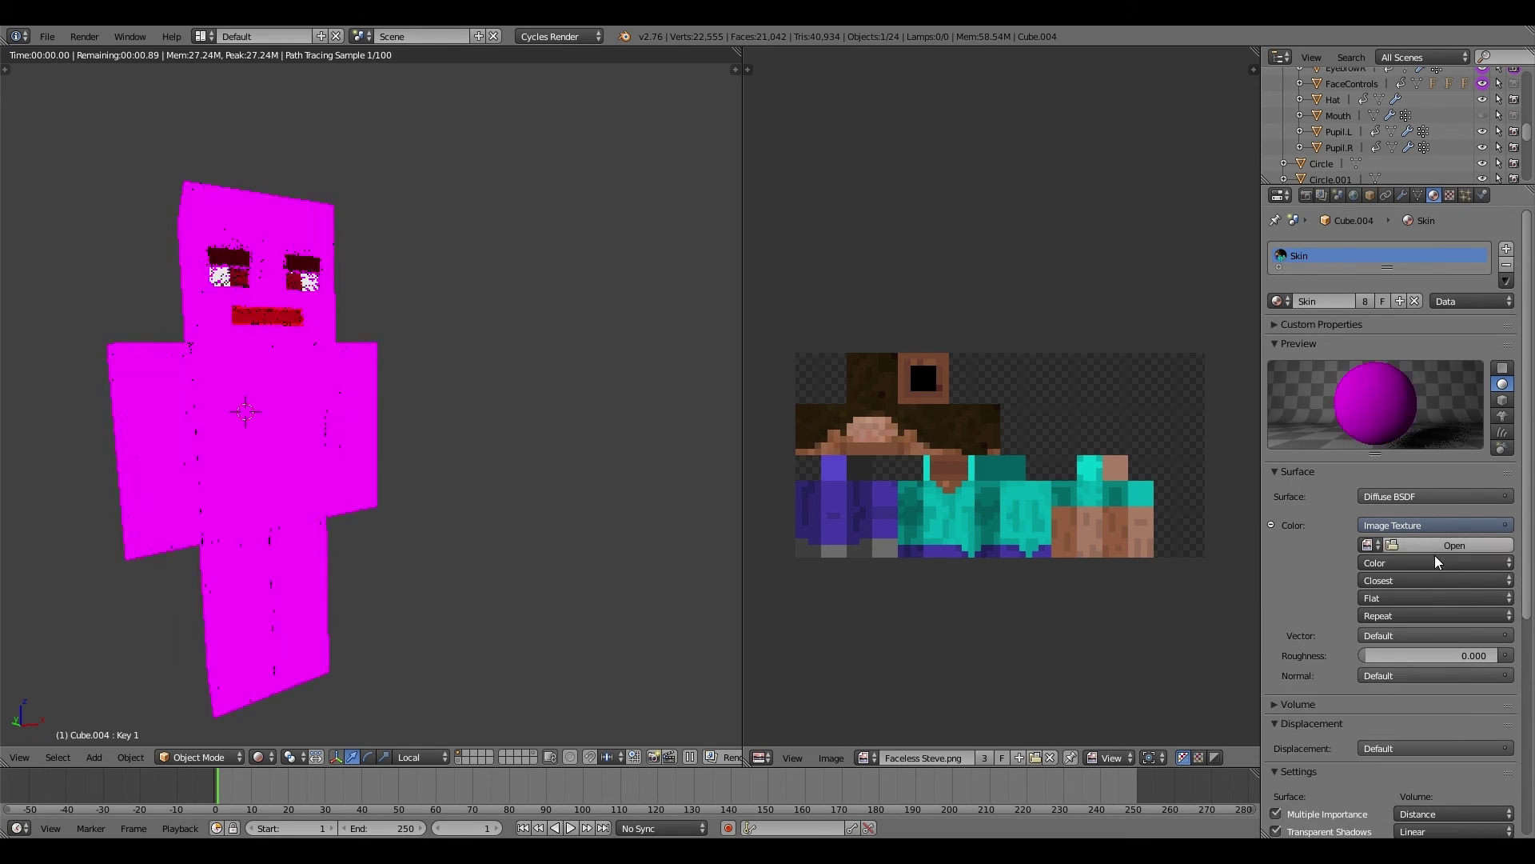
{"action": "middle_click_drag", "start_coordinate": [141, 468], "coordinate": [213, 472]}
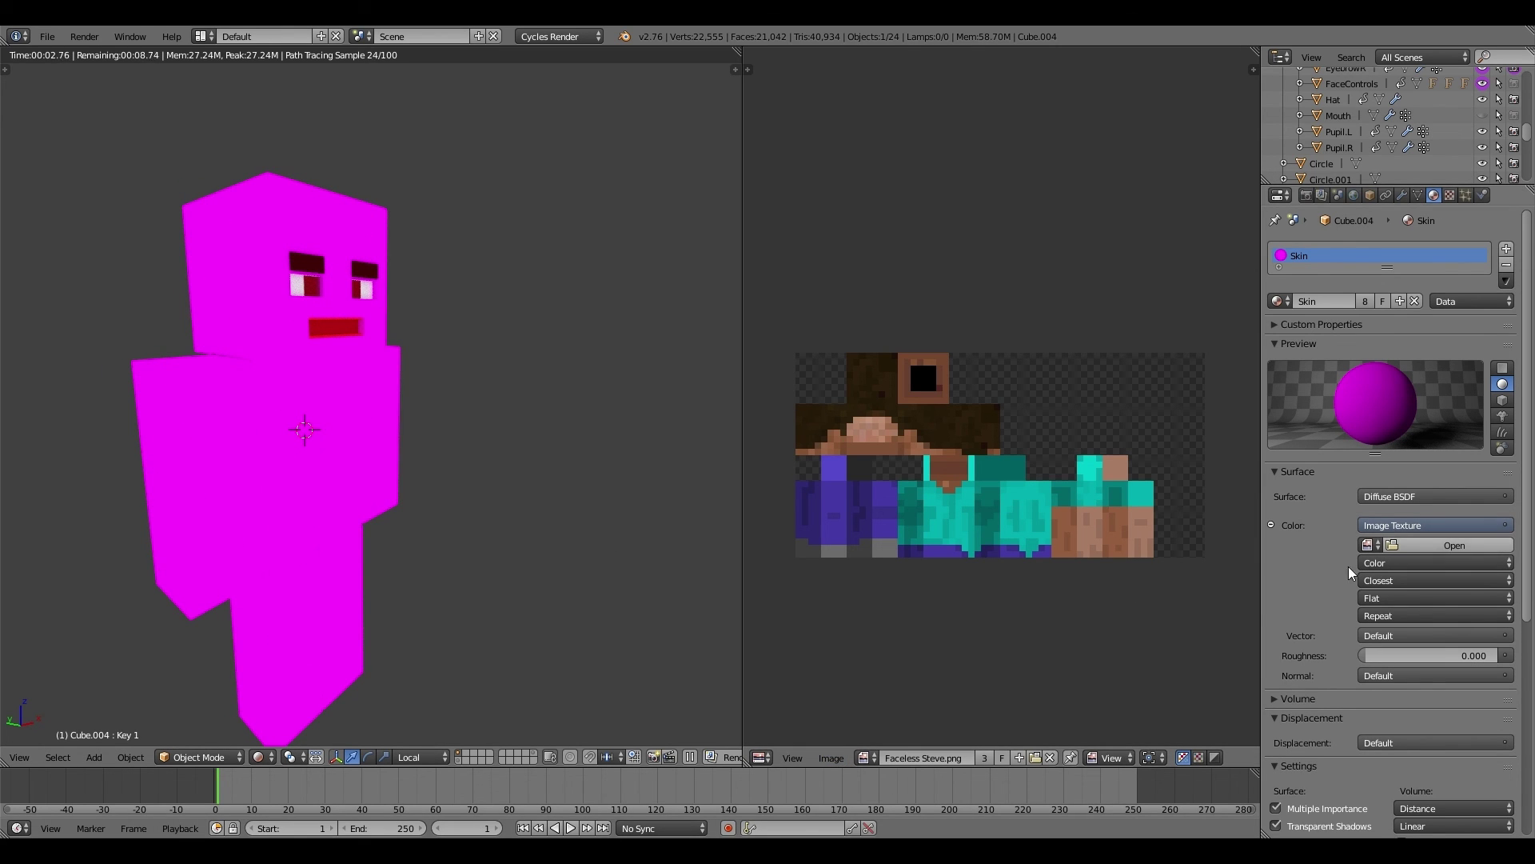
Step: Assign Faceless Steve.png as the image of the Skin material's Image Texture
{"action": "left_click", "coordinate": [1367, 545]}
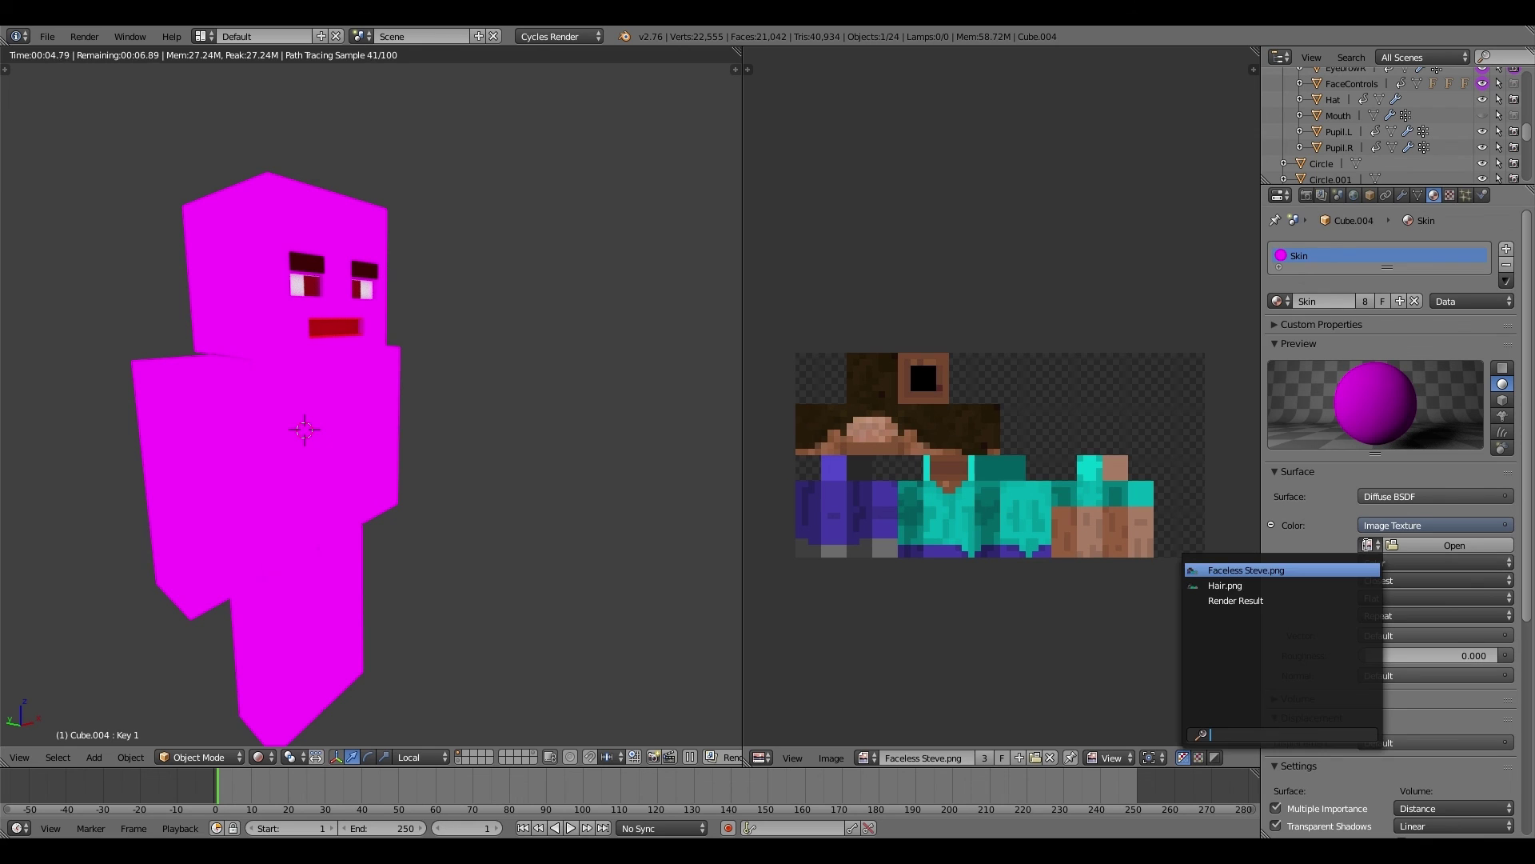
{"action": "left_click", "coordinate": [1263, 569]}
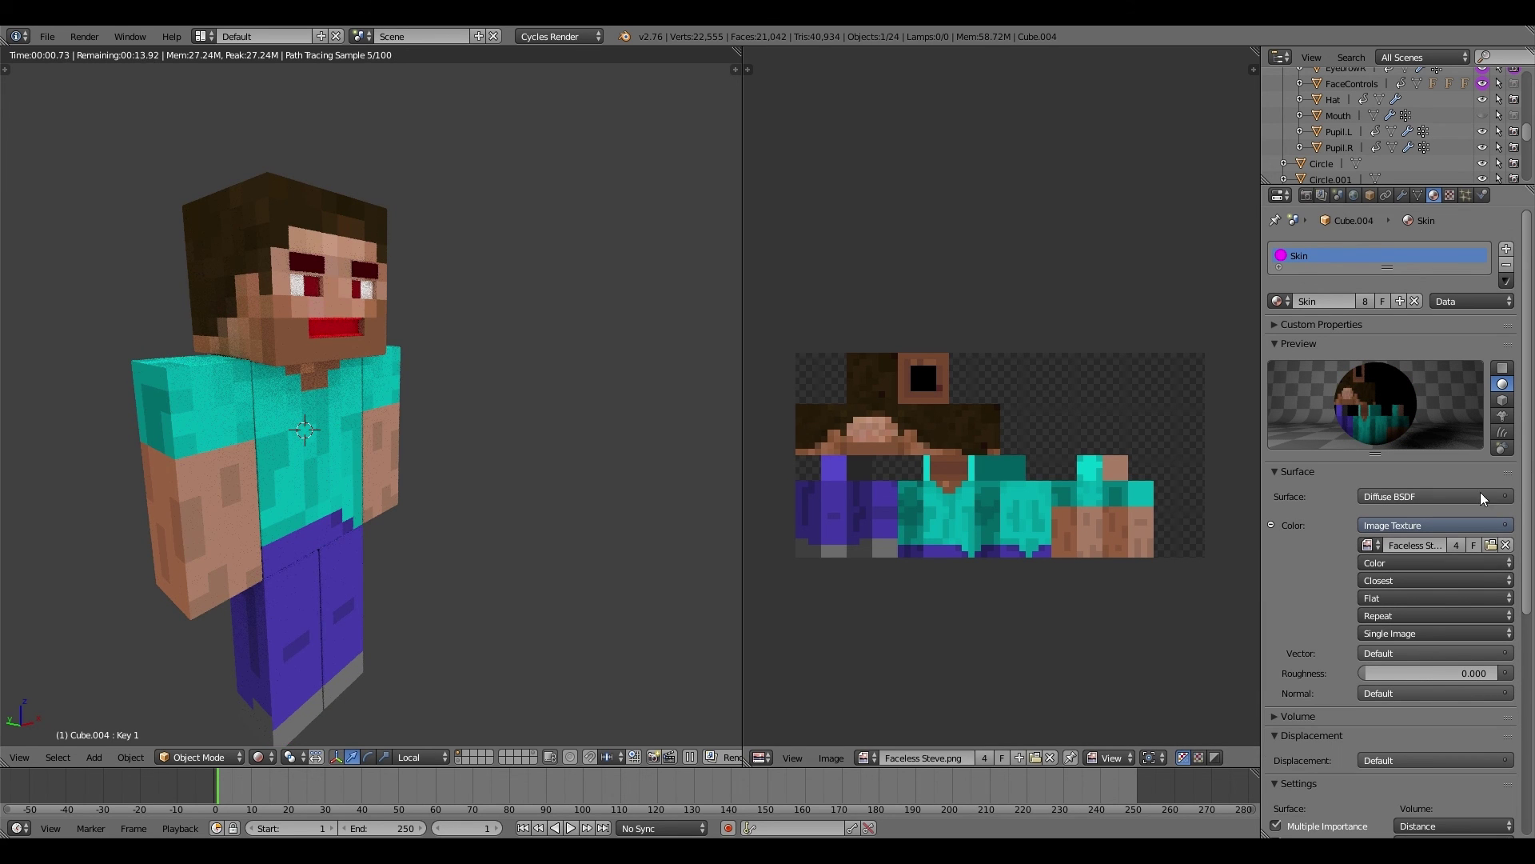
Step: Replace the skin image shown in the image editor with Faceless Steve.png from the Skins folder
{"action": "left_click", "coordinate": [831, 757]}
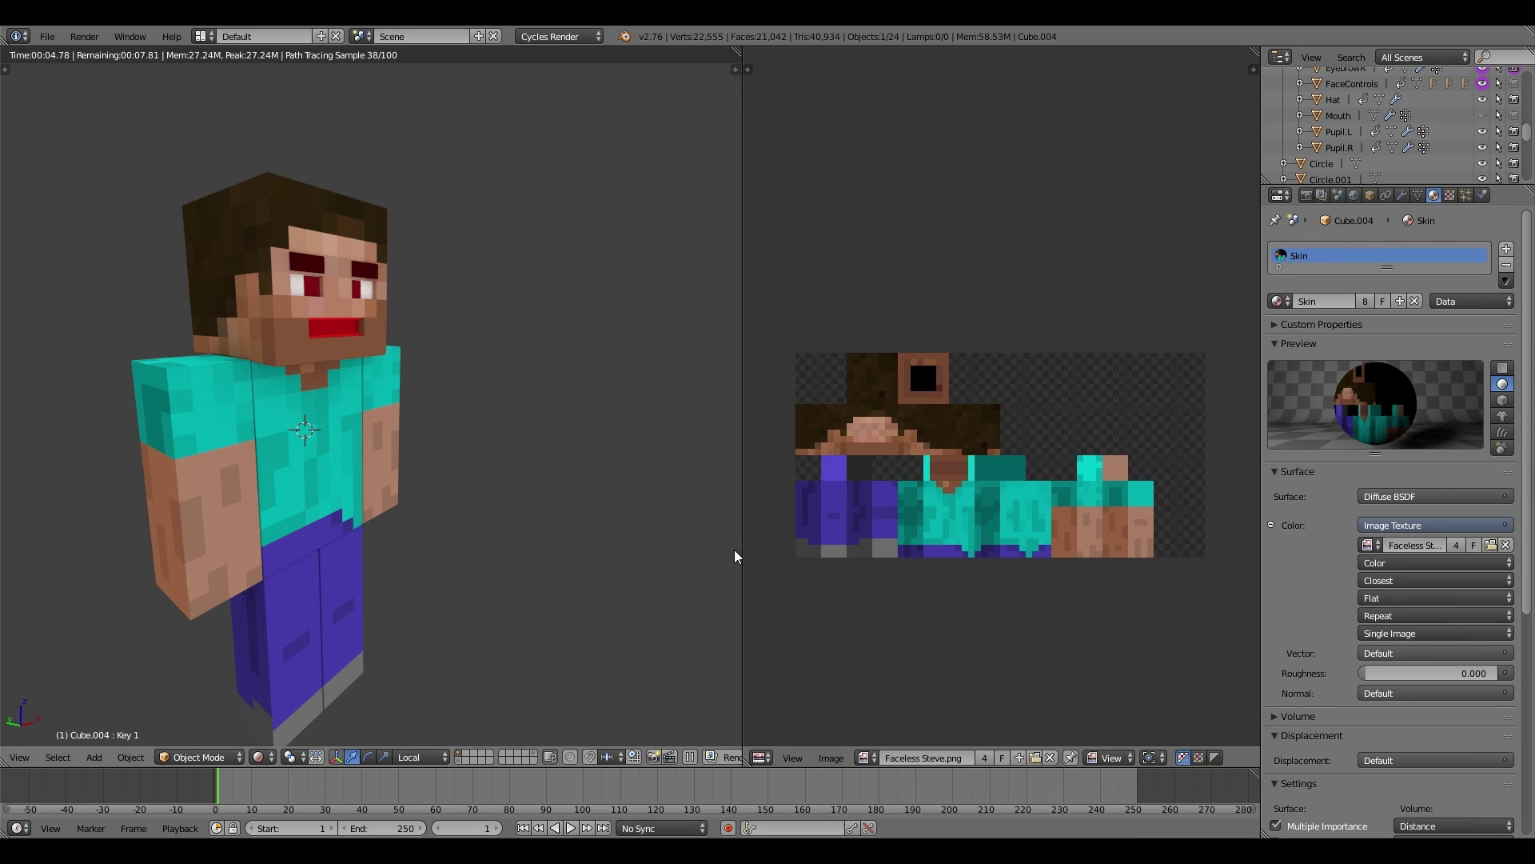
{"action": "left_click", "coordinate": [833, 758]}
{"action": "left_click", "coordinate": [870, 675]}
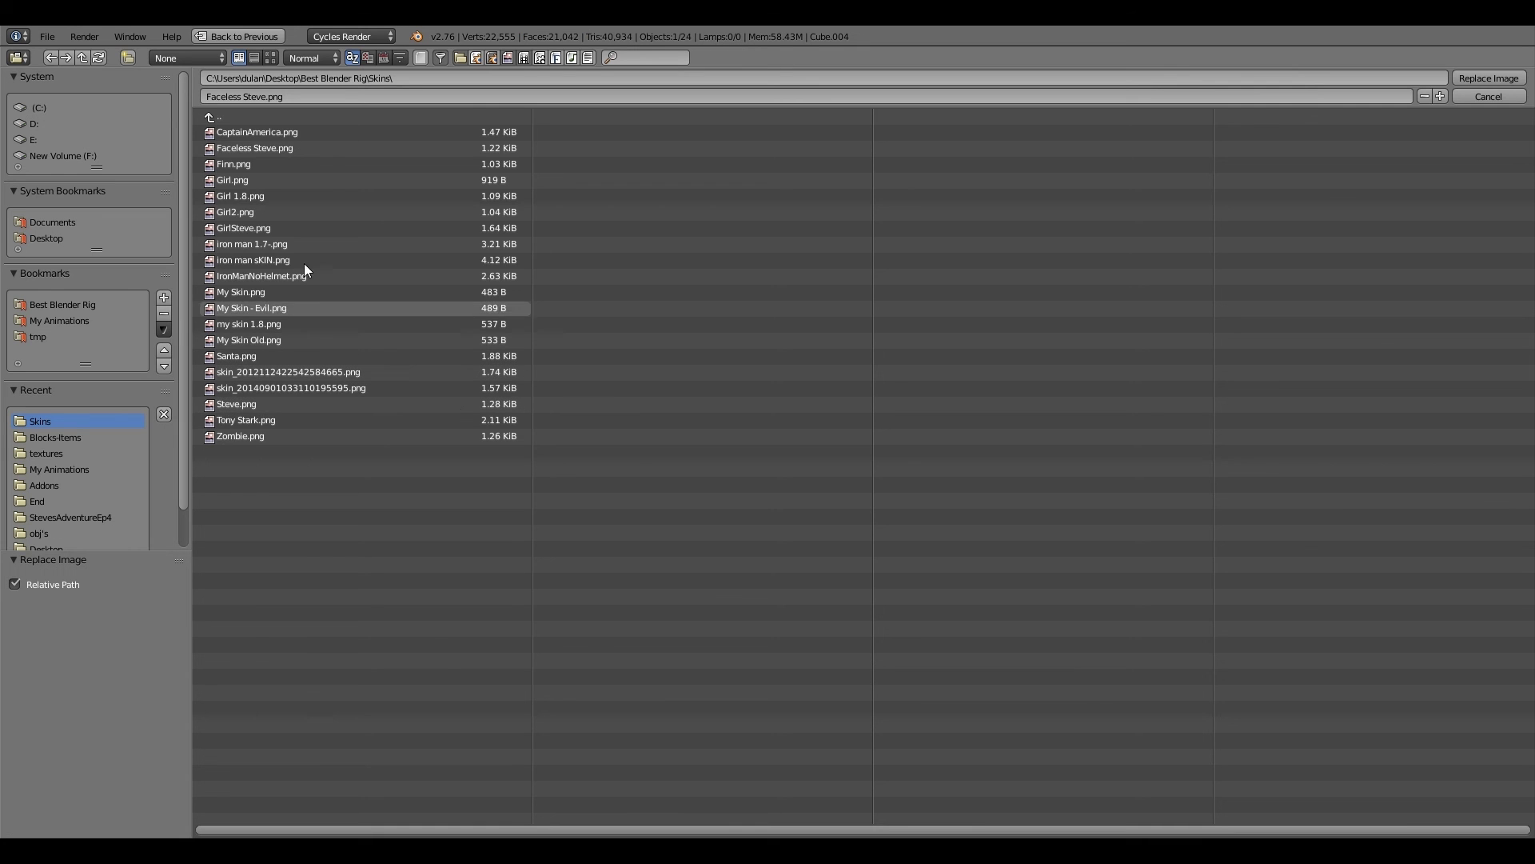
{"action": "double_click", "coordinate": [252, 151]}
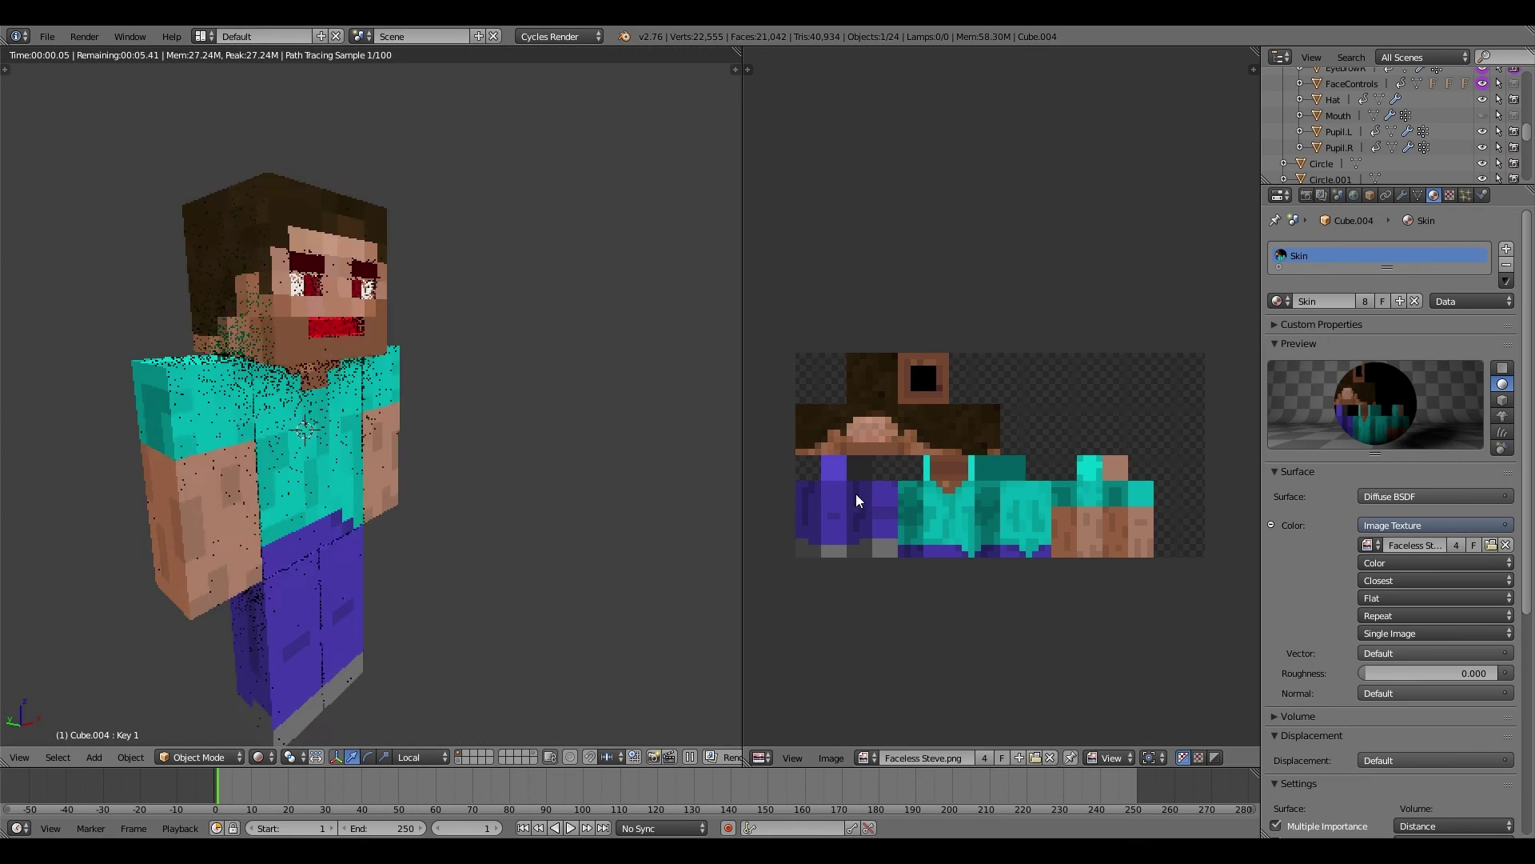
{"action": "middle_click_drag", "start_coordinate": [934, 649], "coordinate": [921, 642]}
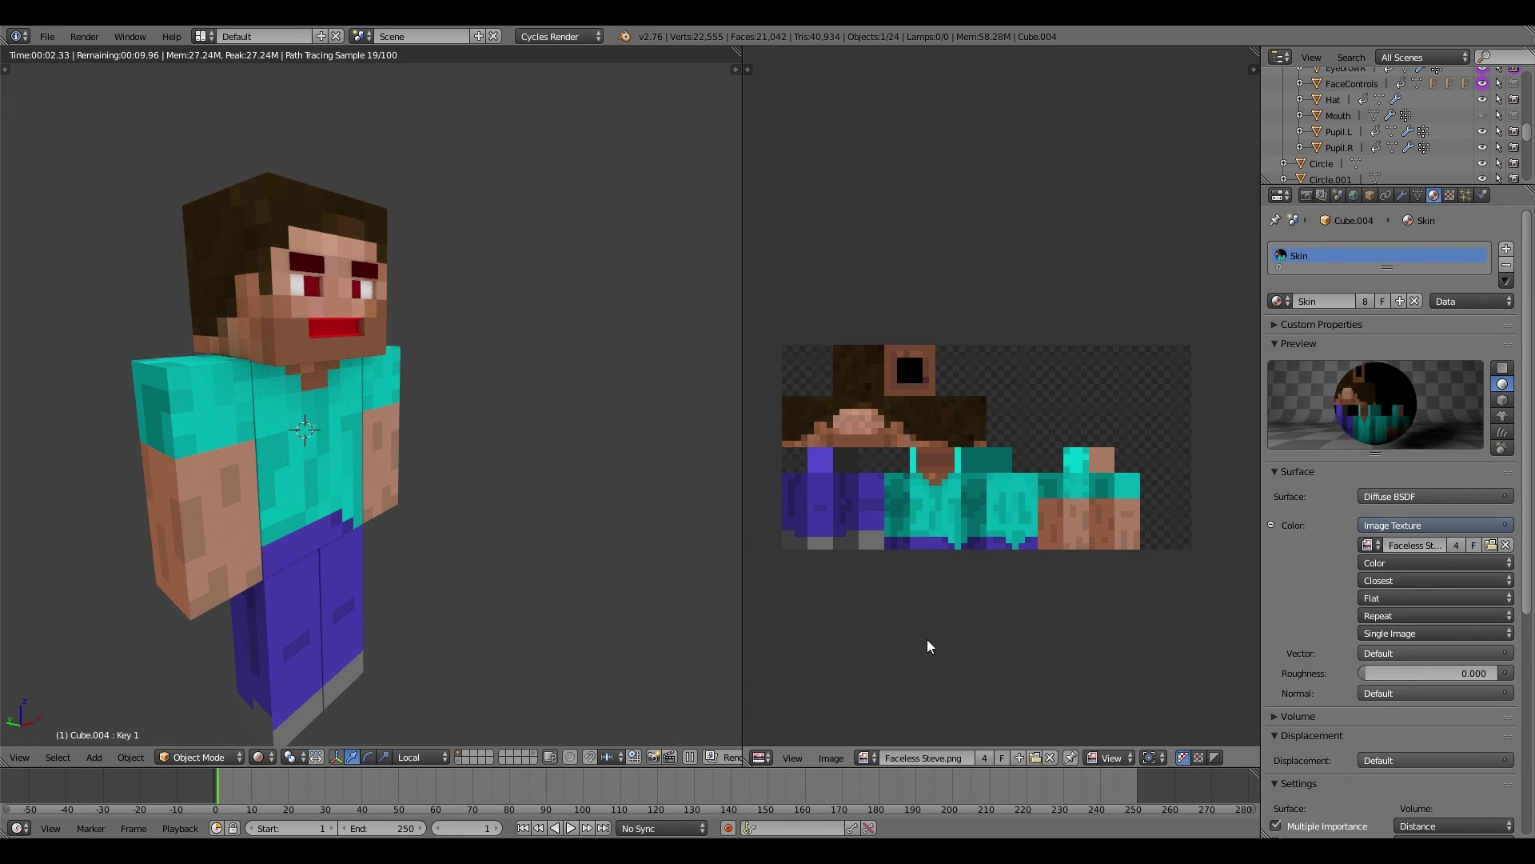
{"action": "scroll", "coordinate": [928, 643], "scroll_direction": "up", "scroll_amount": 2}
{"action": "scroll", "coordinate": [929, 645], "scroll_direction": "down", "scroll_amount": 2}
Step: Unlink the skin image from the image editor and select Faceless Steve.png there again
{"action": "left_click", "coordinate": [1049, 758]}
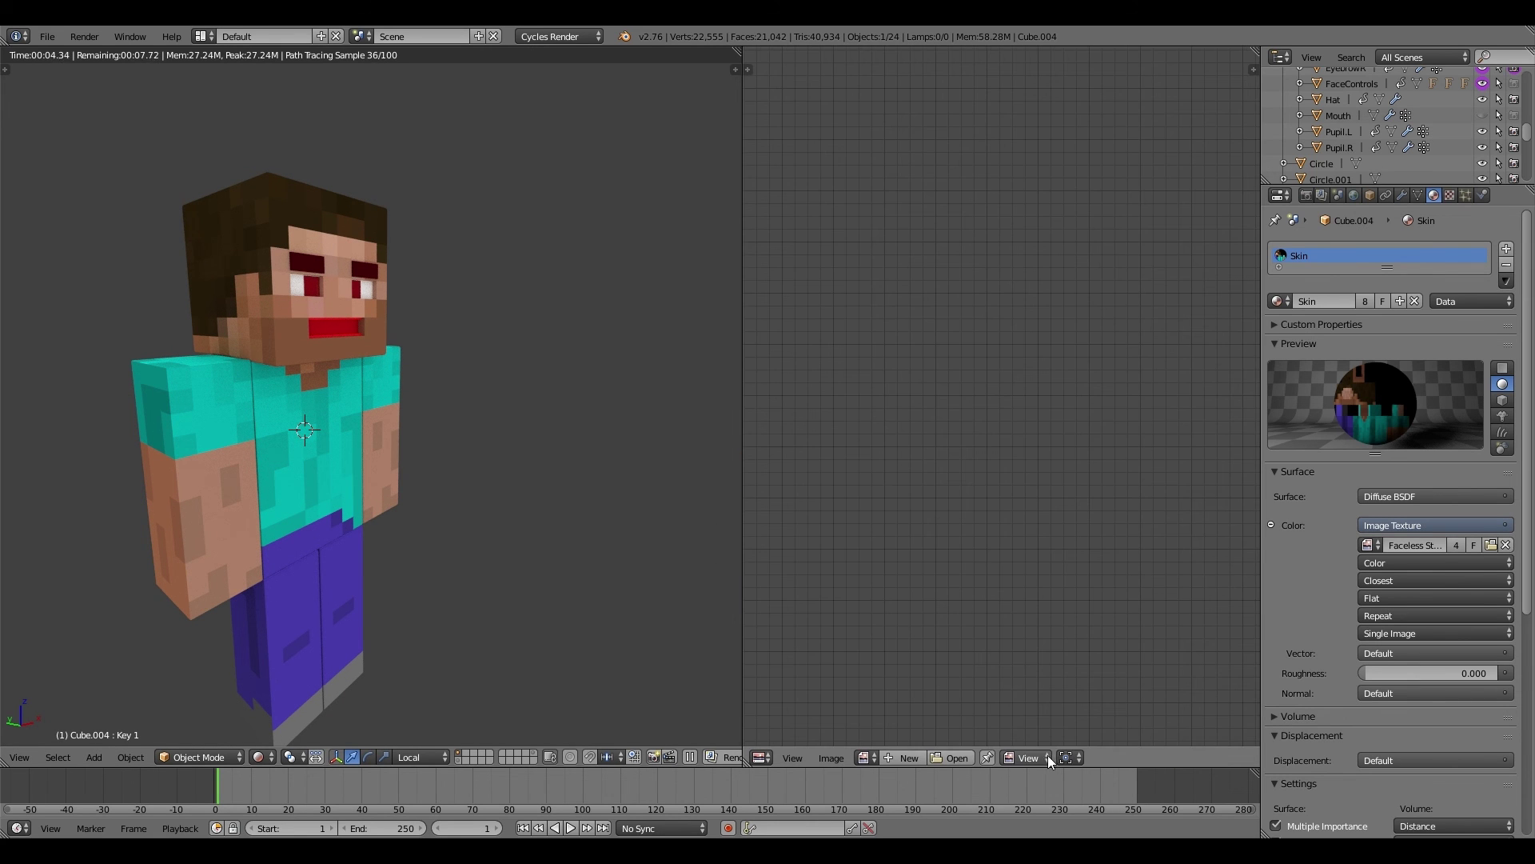
{"action": "left_click", "coordinate": [861, 756]}
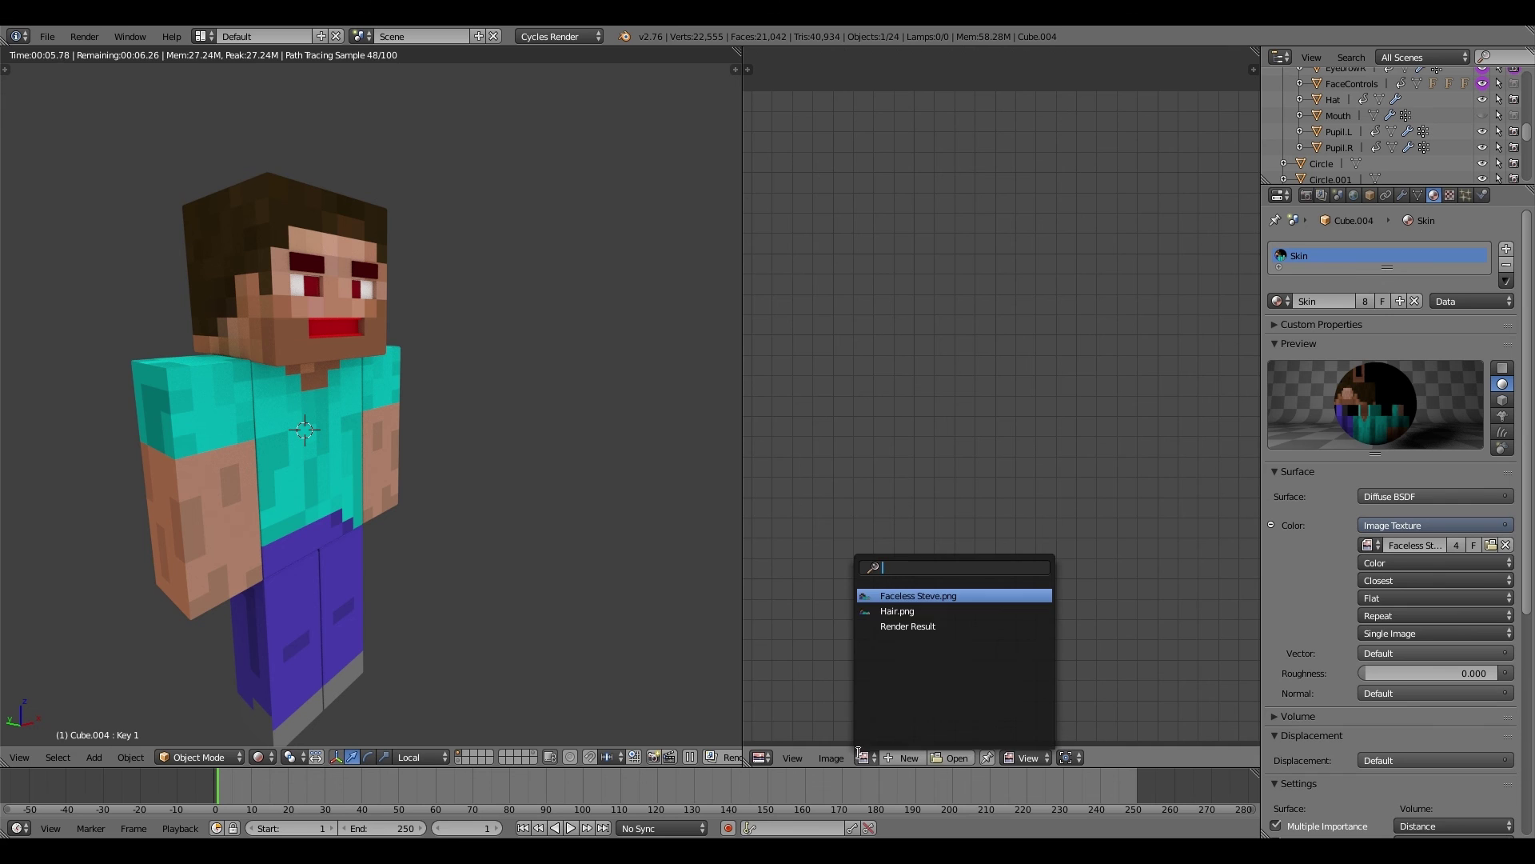
{"action": "left_click", "coordinate": [895, 597]}
{"action": "scroll", "coordinate": [929, 588], "scroll_direction": "up", "scroll_amount": 2}
{"action": "middle_click_drag", "start_coordinate": [895, 600], "coordinate": [906, 604]}
Step: Leave rendered shading and move the armature's IK.L hand bone about 0.5 units outward from the body
{"action": "key", "text": "shift+z"}
{"action": "scroll", "coordinate": [545, 494], "scroll_direction": "down", "scroll_amount": 3}
{"action": "middle_click_drag", "start_coordinate": [546, 494], "coordinate": [325, 432]}
{"action": "scroll", "coordinate": [326, 432], "scroll_direction": "up", "scroll_amount": 2}
{"action": "scroll", "coordinate": [360, 468], "scroll_direction": "up", "scroll_amount": 1}
{"action": "scroll", "coordinate": [366, 474], "scroll_direction": "down", "scroll_amount": 1}
{"action": "right_click_drag", "start_coordinate": [365, 469], "coordinate": [421, 443]}
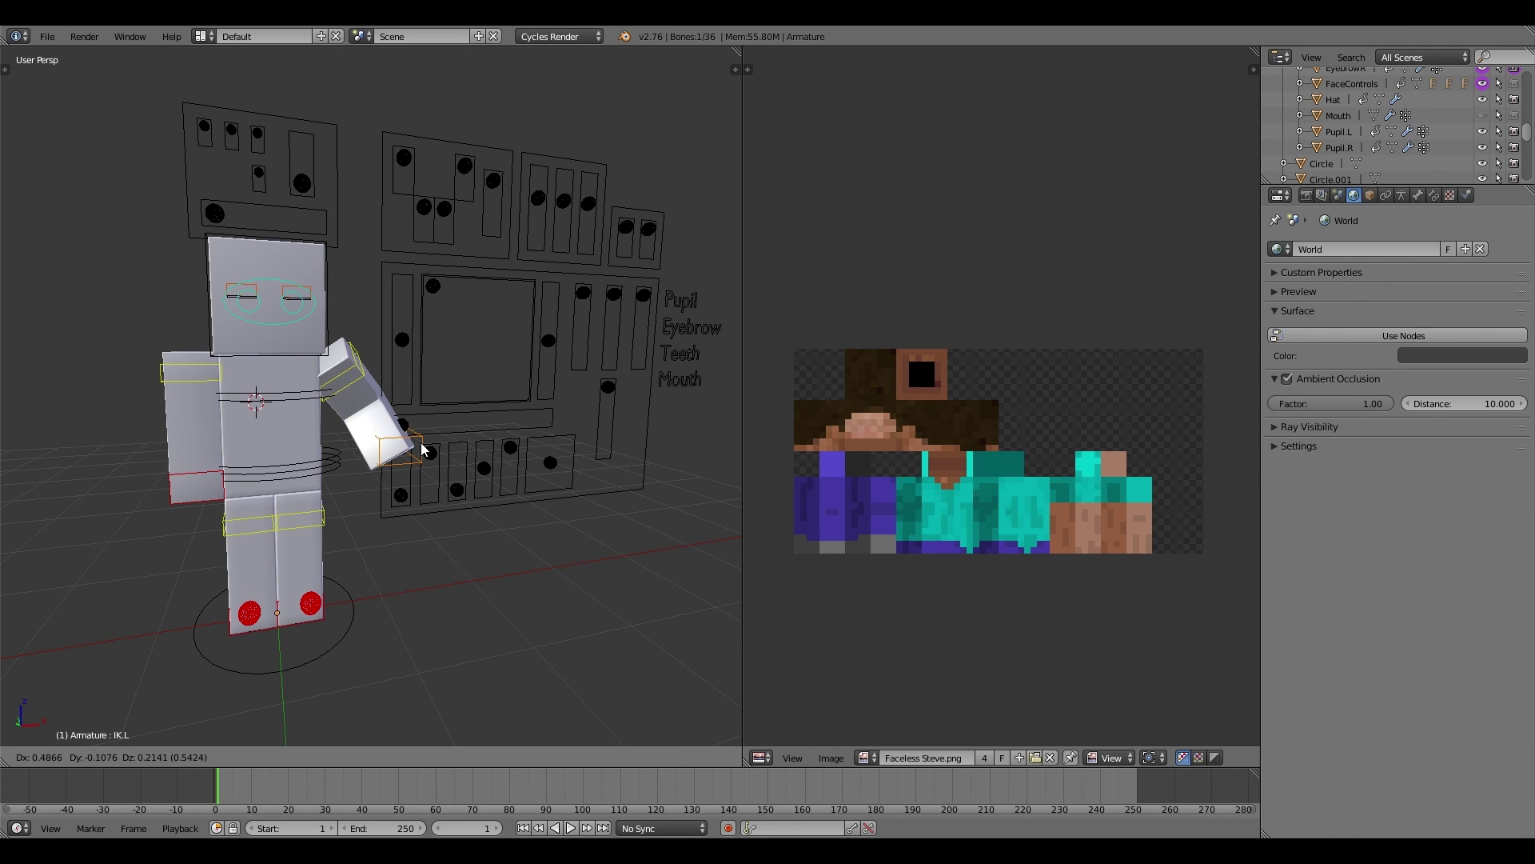